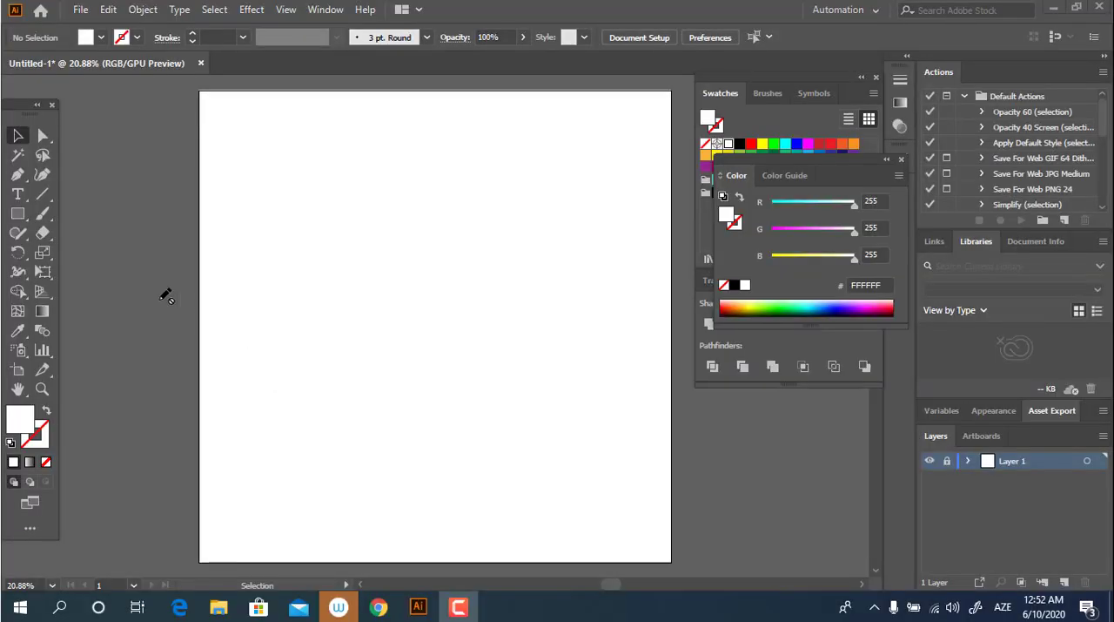
Step: Add a new layer above the locked one and draw an upright rectangle near the middle of the artboard
{"action": "left_click", "coordinate": [18, 214]}
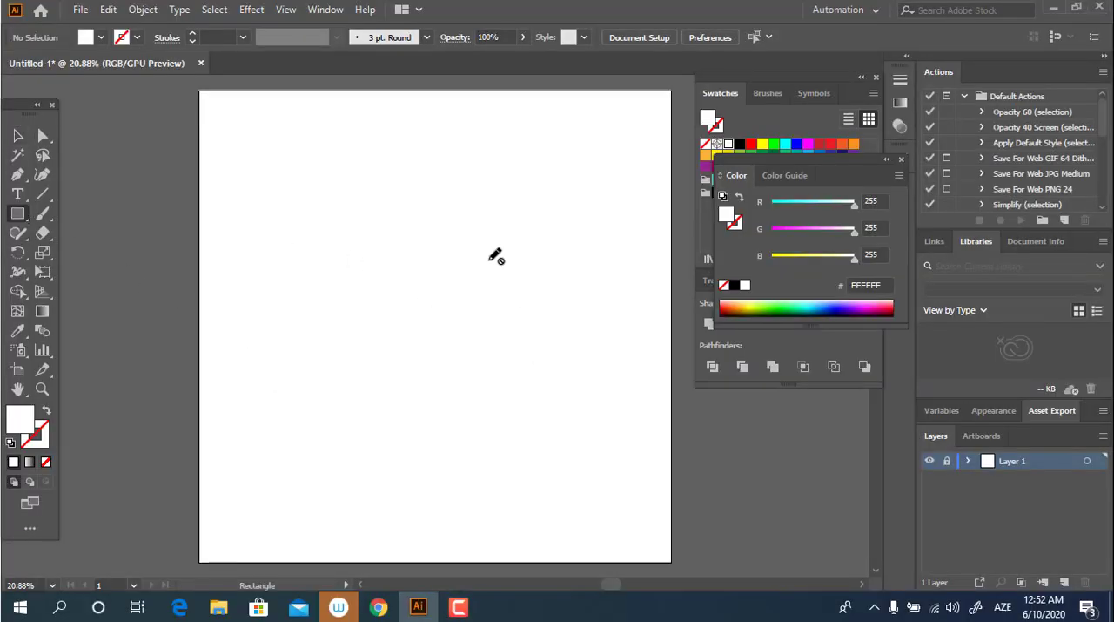
{"action": "left_click", "coordinate": [1067, 581]}
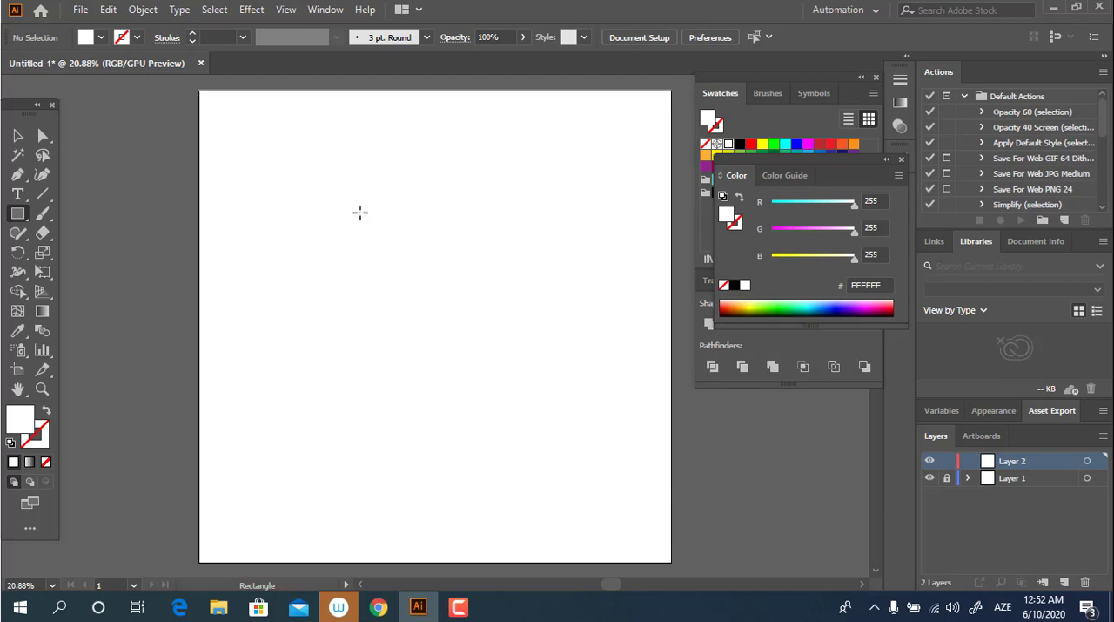
{"action": "left_click_drag", "start_coordinate": [361, 212], "coordinate": [485, 383]}
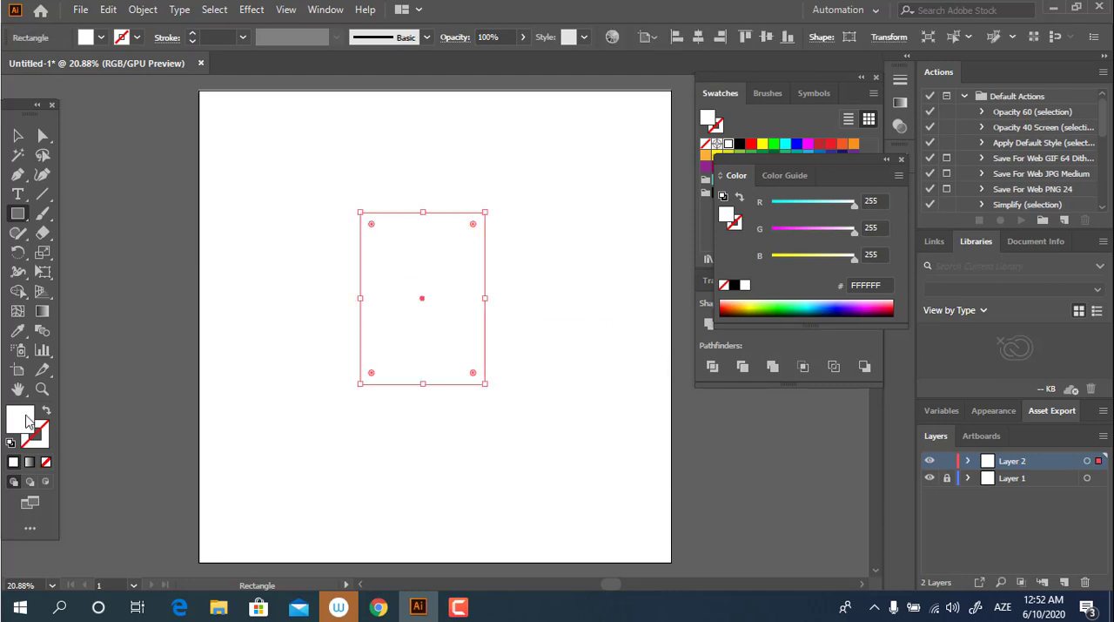
Step: Fill the rectangle with blue-grey #708EA0 and centre it horizontally and vertically on the artboard
{"action": "double_click", "coordinate": [26, 419]}
{"action": "left_click", "coordinate": [252, 143]}
{"action": "left_click", "coordinate": [88, 101]}
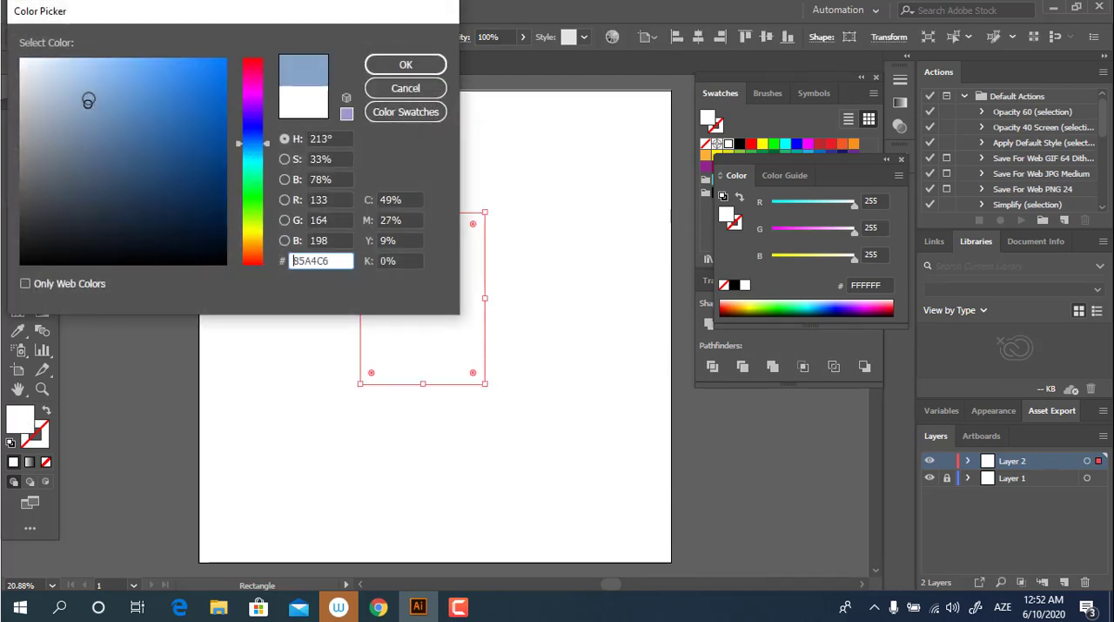
{"action": "left_click_drag", "start_coordinate": [252, 143], "coordinate": [252, 148]}
{"action": "left_click", "coordinate": [82, 139]}
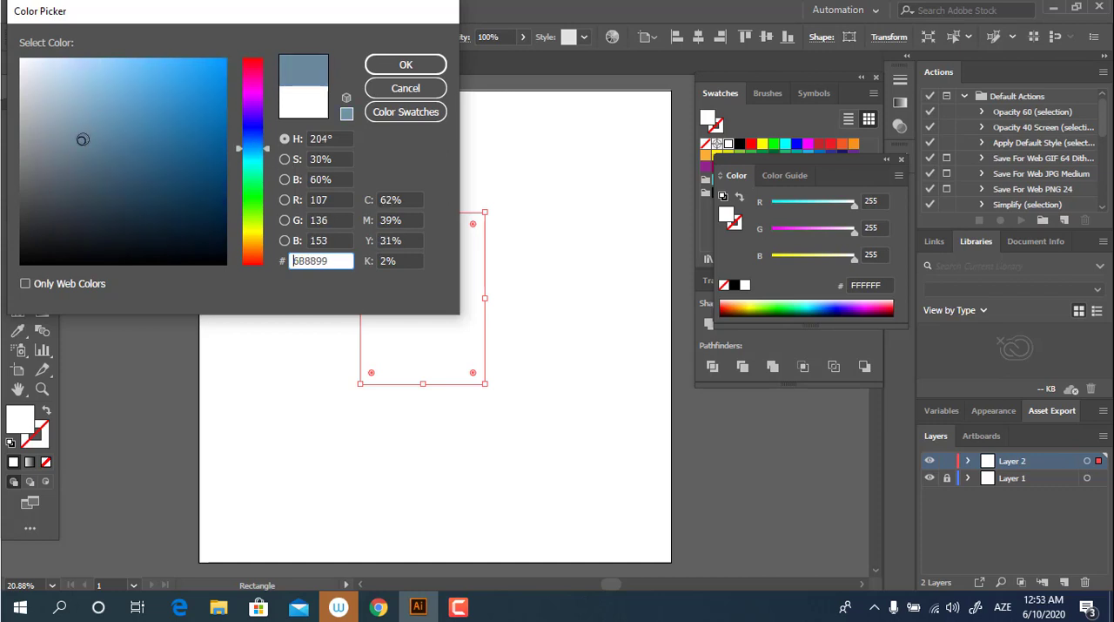
{"action": "left_click", "coordinate": [404, 64]}
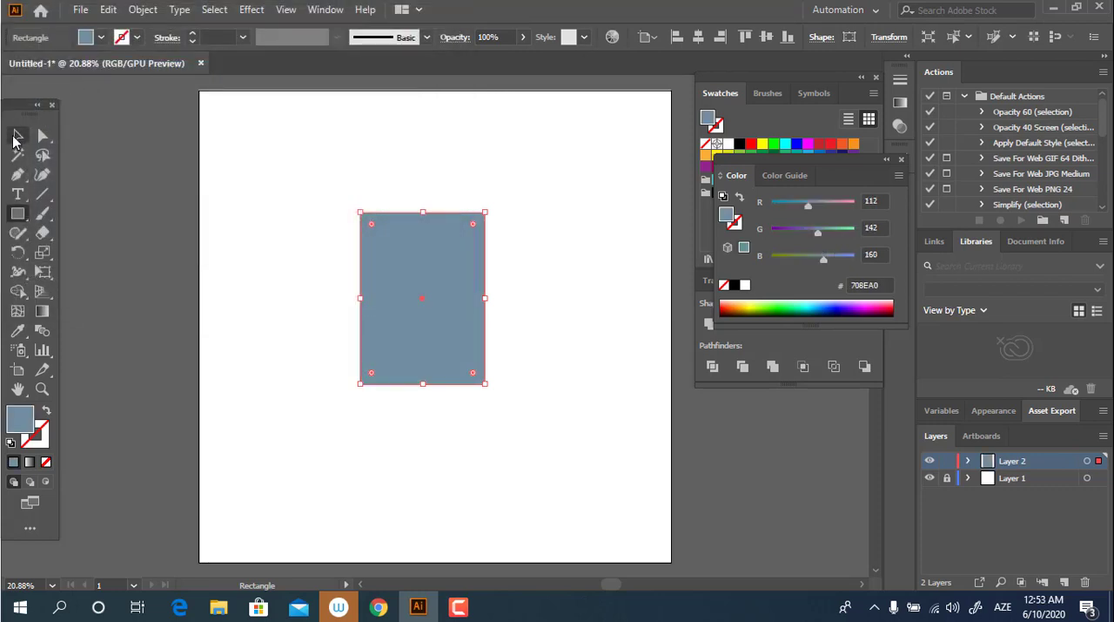
{"action": "left_click", "coordinate": [697, 36]}
{"action": "left_click", "coordinate": [766, 36]}
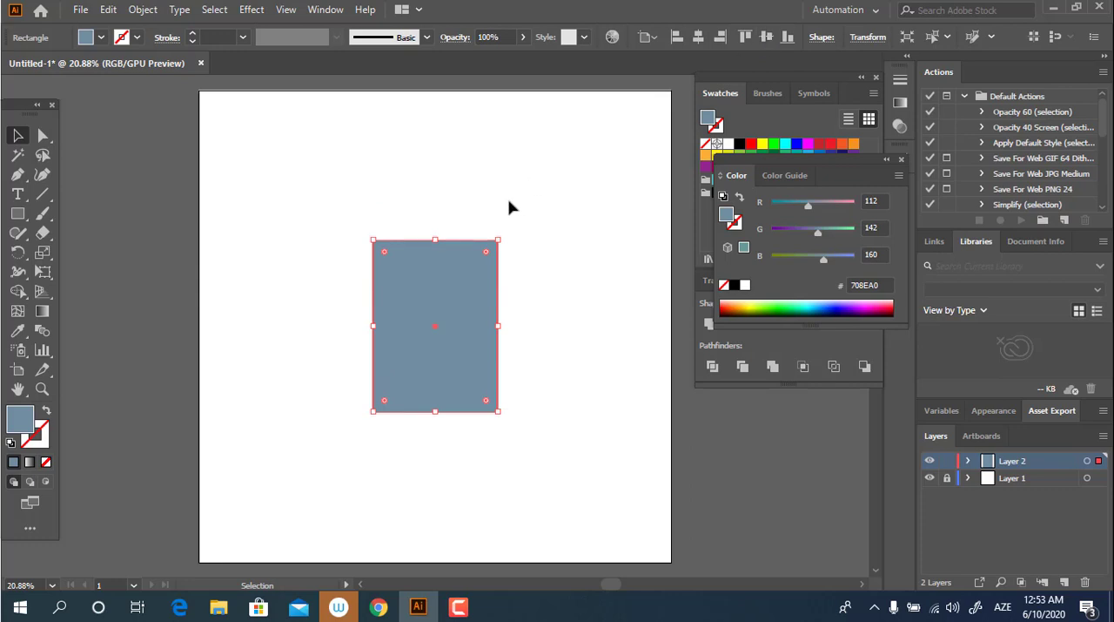
Step: Shorten the rectangle to its upper half by moving its two bottom anchor points up to the rectangle's centre
{"action": "key", "text": "z"}
{"action": "left_click_drag", "start_coordinate": [426, 346], "coordinate": [570, 370]}
{"action": "left_click", "coordinate": [42, 135]}
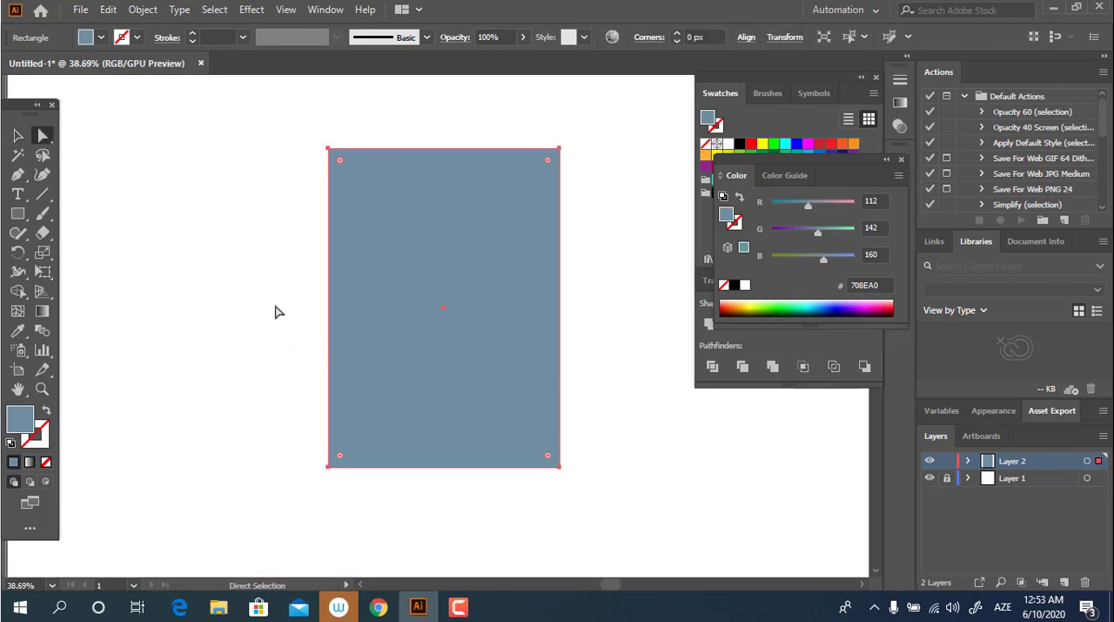
{"action": "left_click_drag", "start_coordinate": [564, 499], "coordinate": [285, 415]}
{"action": "left_click_drag", "start_coordinate": [404, 467], "coordinate": [403, 307]}
{"action": "left_click", "coordinate": [17, 135]}
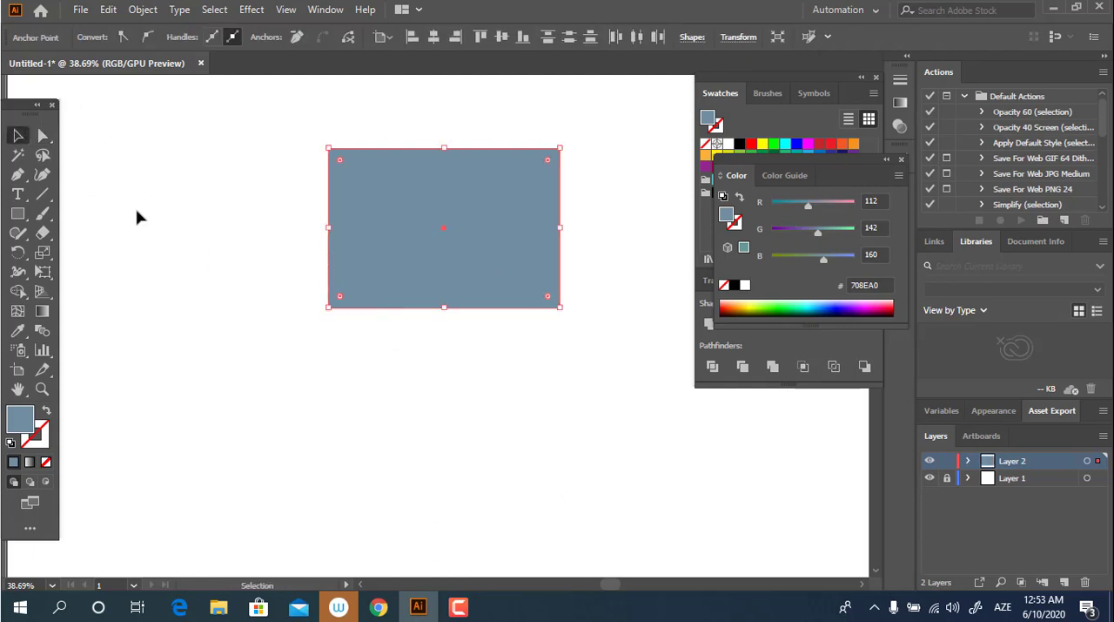
Step: Duplicate the shortened rectangle straight down so the copy sits flush beneath the original
{"action": "left_click", "coordinate": [136, 216]}
{"action": "left_click_drag", "start_coordinate": [492, 157], "coordinate": [509, 320]}
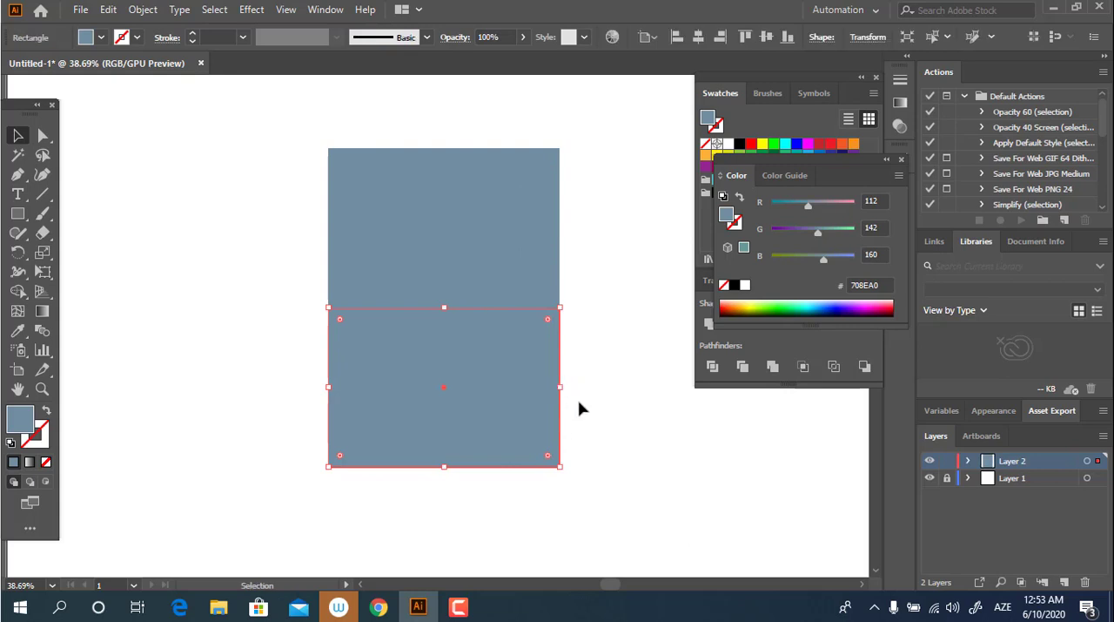
{"action": "left_click", "coordinate": [623, 435]}
Step: Round the top corners of the upper rectangle to their maximum radius, forming a dome
{"action": "left_click", "coordinate": [487, 224]}
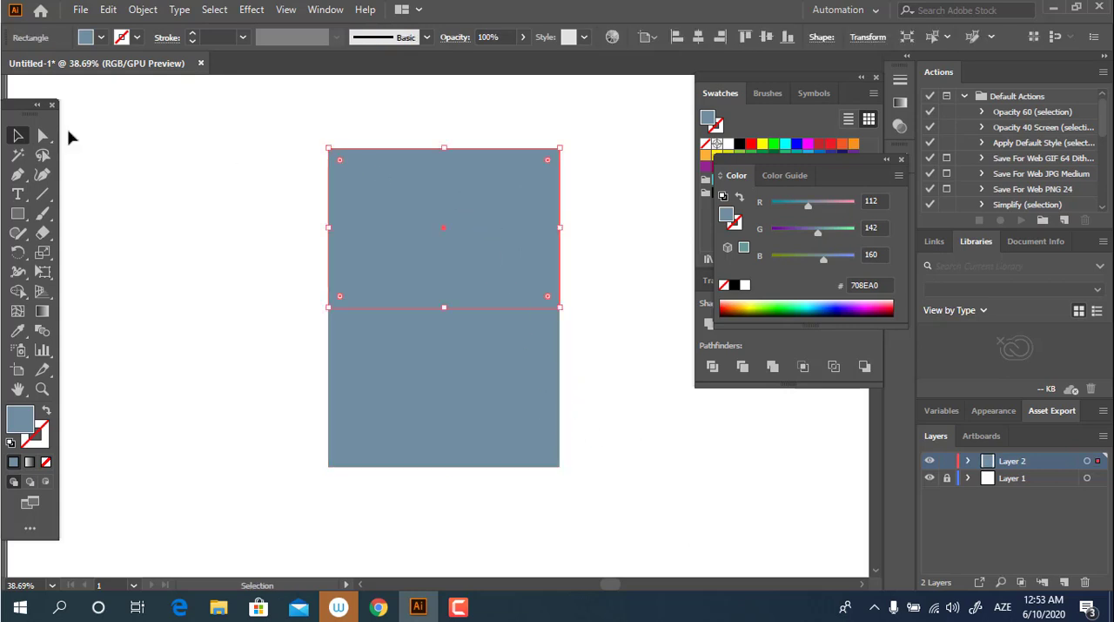
{"action": "left_click", "coordinate": [43, 135]}
{"action": "left_click", "coordinate": [346, 148]}
{"action": "left_click_drag", "start_coordinate": [345, 166], "coordinate": [366, 496]}
{"action": "left_click", "coordinate": [17, 135]}
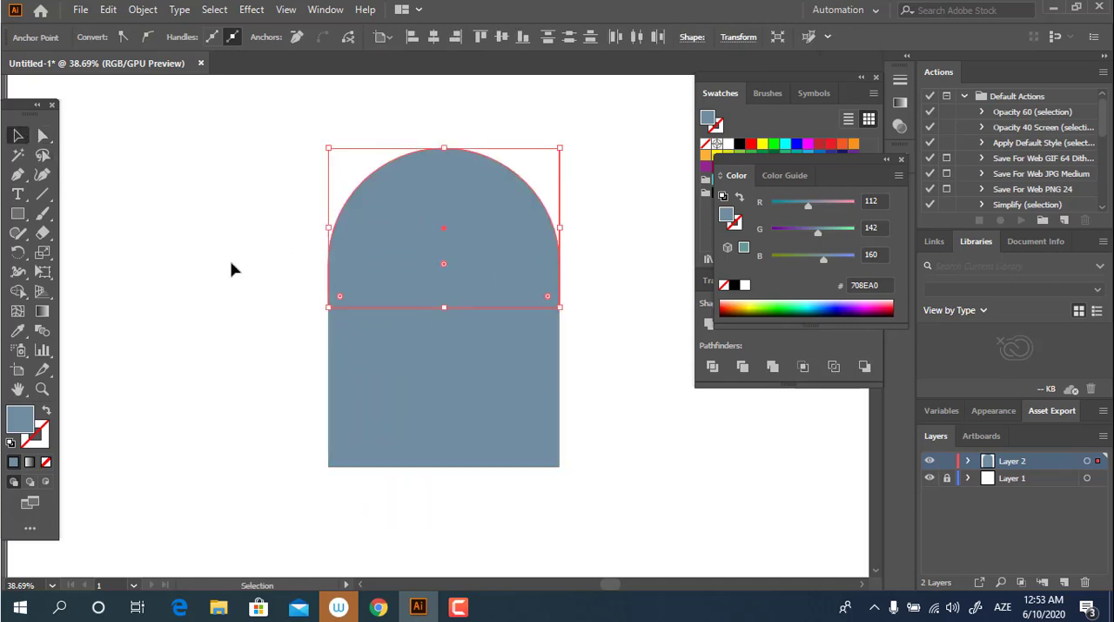
{"action": "left_click", "coordinate": [231, 266]}
Step: Fill the lower rectangle with the light blue-grey colour #DFE9EF
{"action": "left_click", "coordinate": [502, 420]}
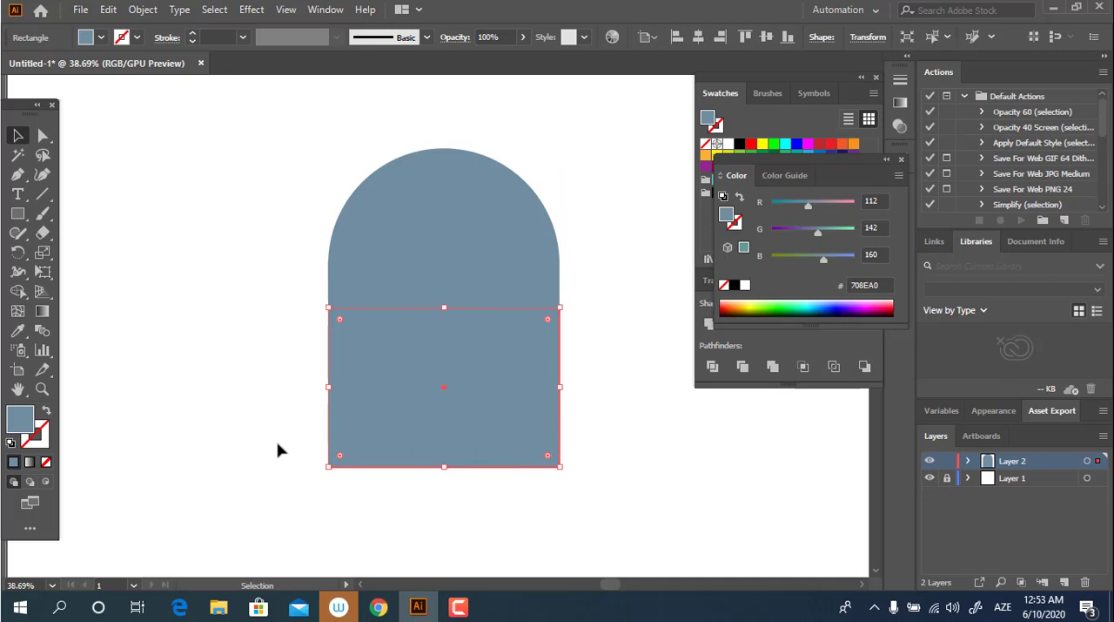
{"action": "double_click", "coordinate": [19, 420]}
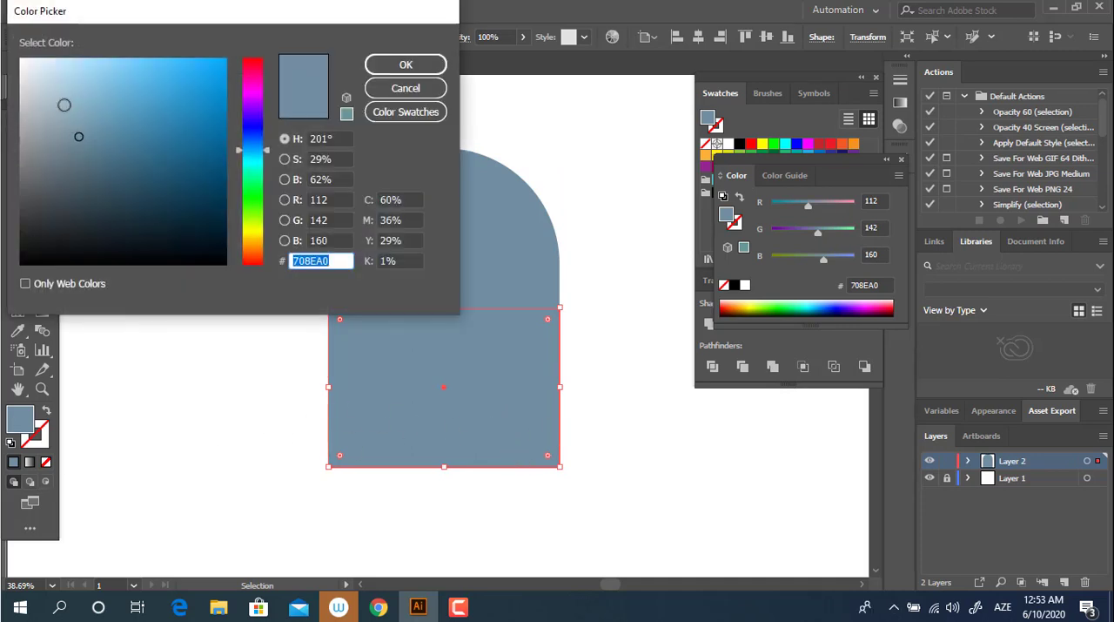
{"action": "type", "text": "DFE9EF"}
{"action": "left_click", "coordinate": [396, 64]}
{"action": "left_click", "coordinate": [602, 435]}
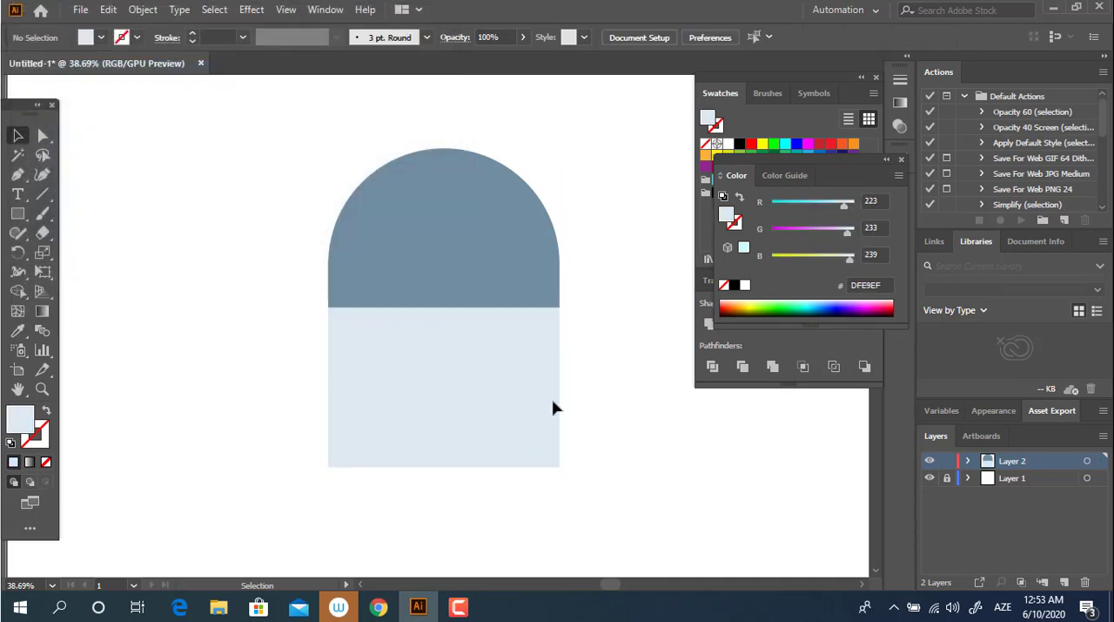
Step: Narrow the light lower rectangle slightly and equally from both sides, keeping it centred under the dome
{"action": "key", "text": "z"}
{"action": "left_click", "coordinate": [599, 423]}
{"action": "left_click", "coordinate": [18, 135]}
{"action": "left_click", "coordinate": [470, 366]}
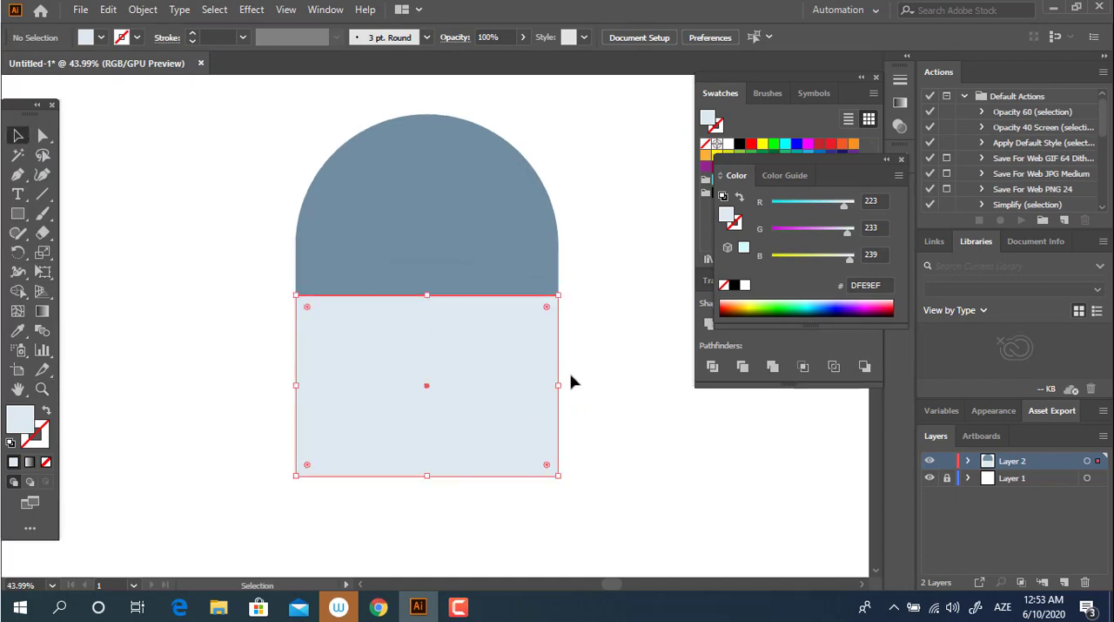
{"action": "left_click_drag", "start_coordinate": [562, 385], "coordinate": [550, 385]}
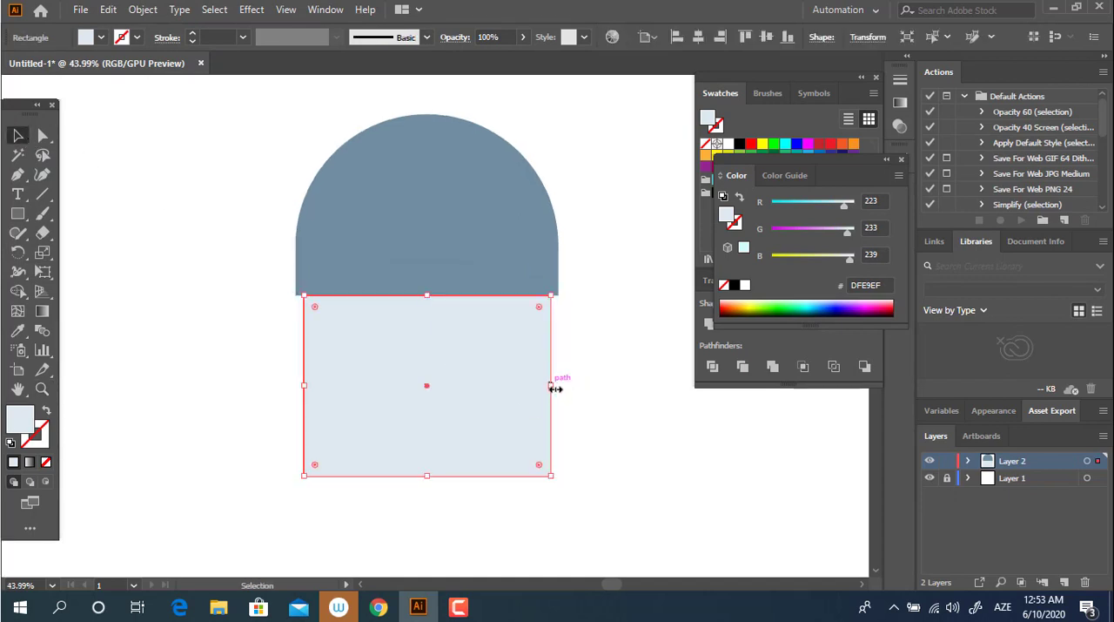
Step: Round the bottom corners of the light lower rectangle to their maximum radius
{"action": "left_click", "coordinate": [43, 135]}
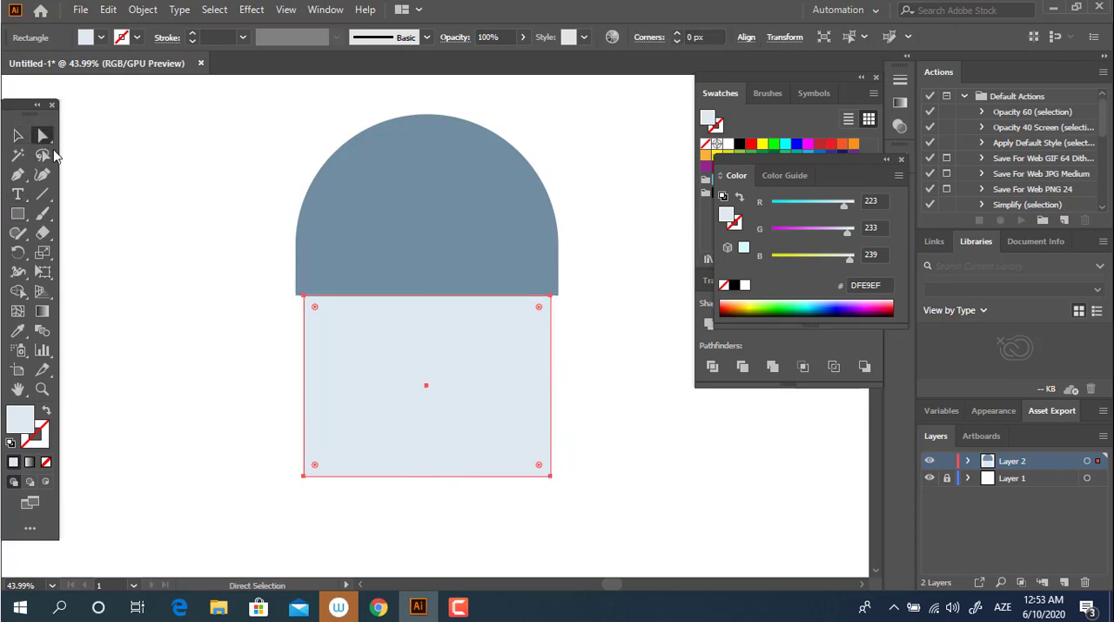
{"action": "left_click_drag", "start_coordinate": [312, 439], "coordinate": [280, 426]}
{"action": "left_click_drag", "start_coordinate": [314, 464], "coordinate": [168, 182]}
Step: Draw a wide light band across the shapes just below the dome and align all objects on their horizontal centres
{"action": "left_click", "coordinate": [18, 214]}
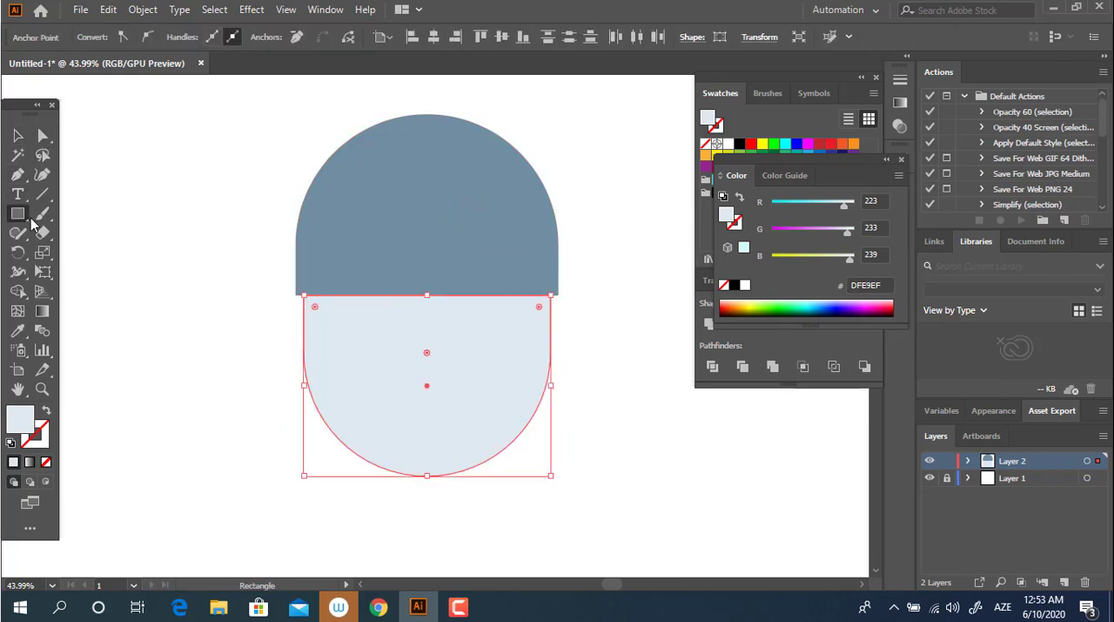
{"action": "left_click_drag", "start_coordinate": [235, 294], "coordinate": [632, 365]}
{"action": "left_click", "coordinate": [17, 135]}
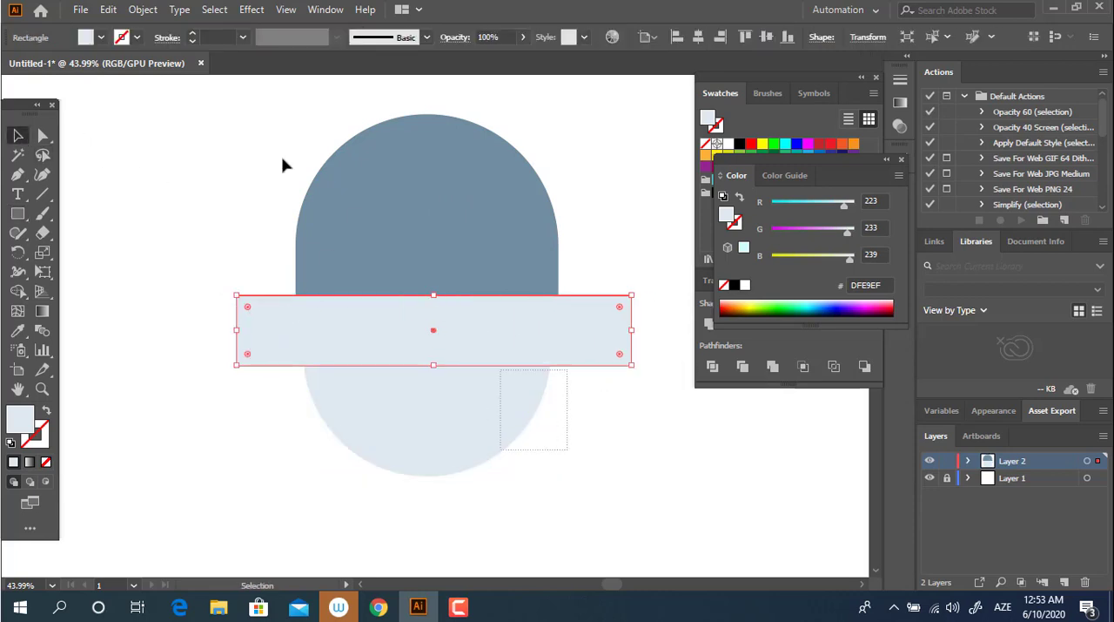
{"action": "key", "text": "ctrl+a"}
{"action": "left_click", "coordinate": [642, 39]}
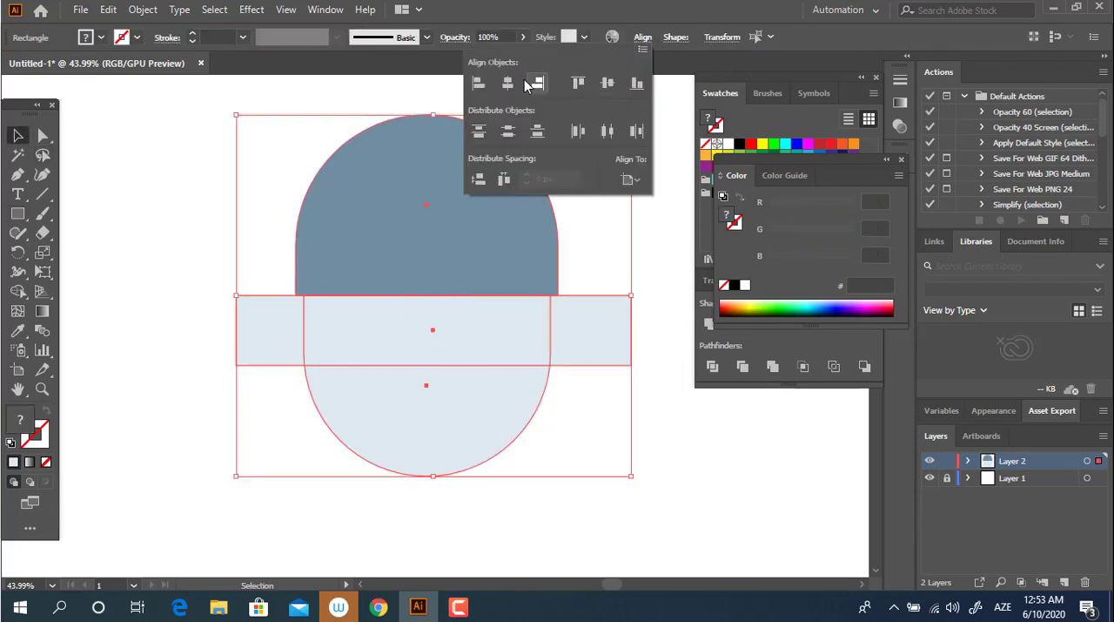
{"action": "left_click", "coordinate": [512, 90]}
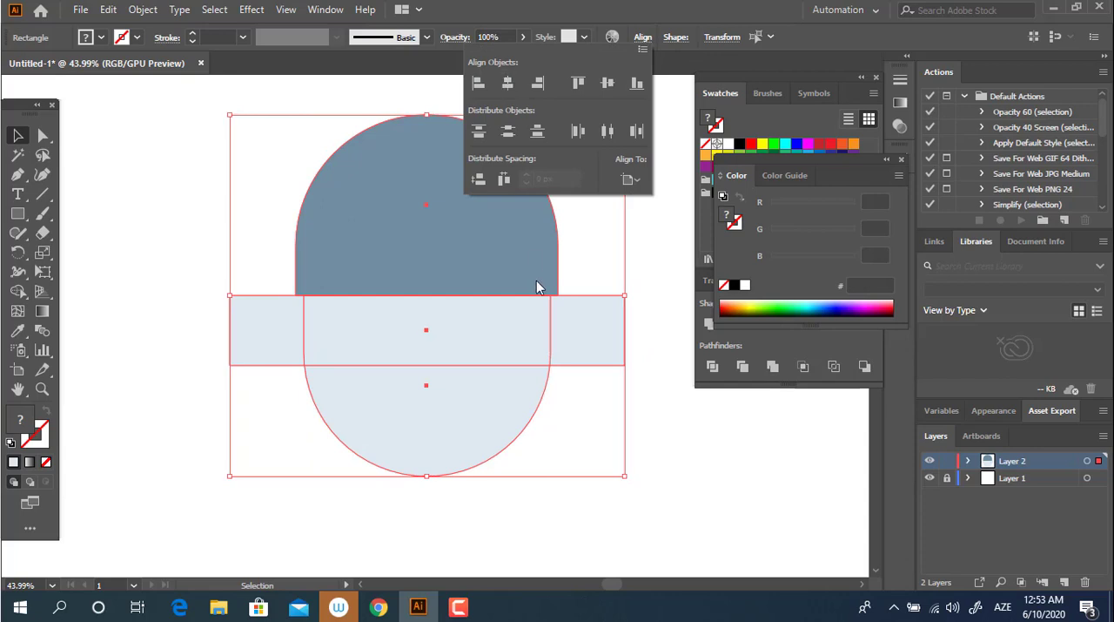
{"action": "left_click", "coordinate": [668, 477]}
Step: Narrow the horizontal band symmetrically from both sides so it extends less beyond the dome
{"action": "left_click", "coordinate": [587, 343]}
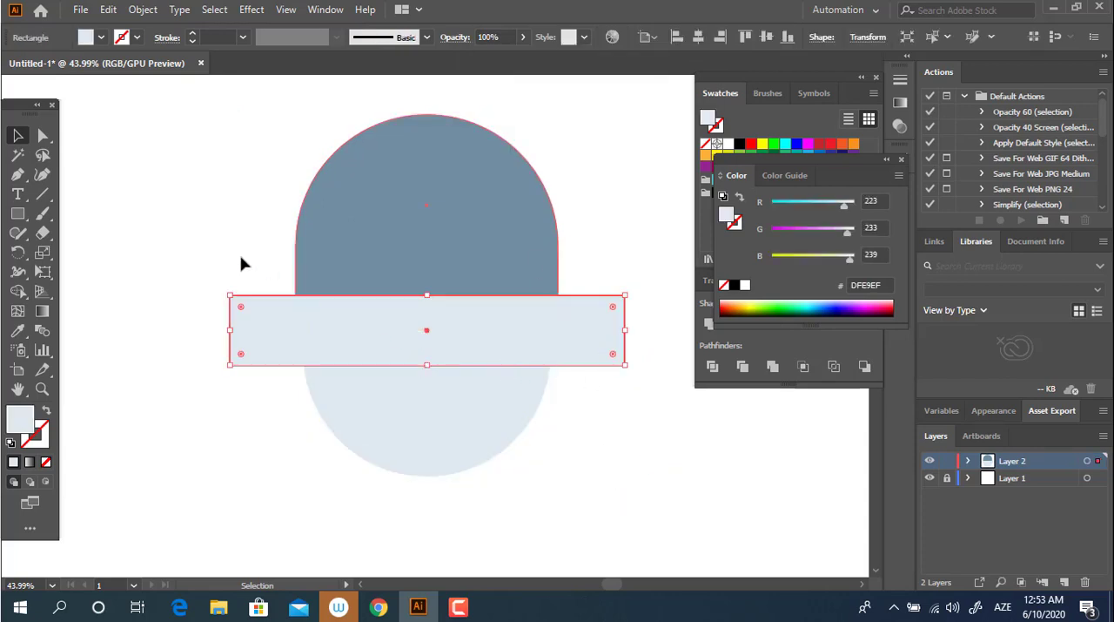
{"action": "left_click", "coordinate": [50, 137]}
{"action": "left_click", "coordinate": [624, 296]}
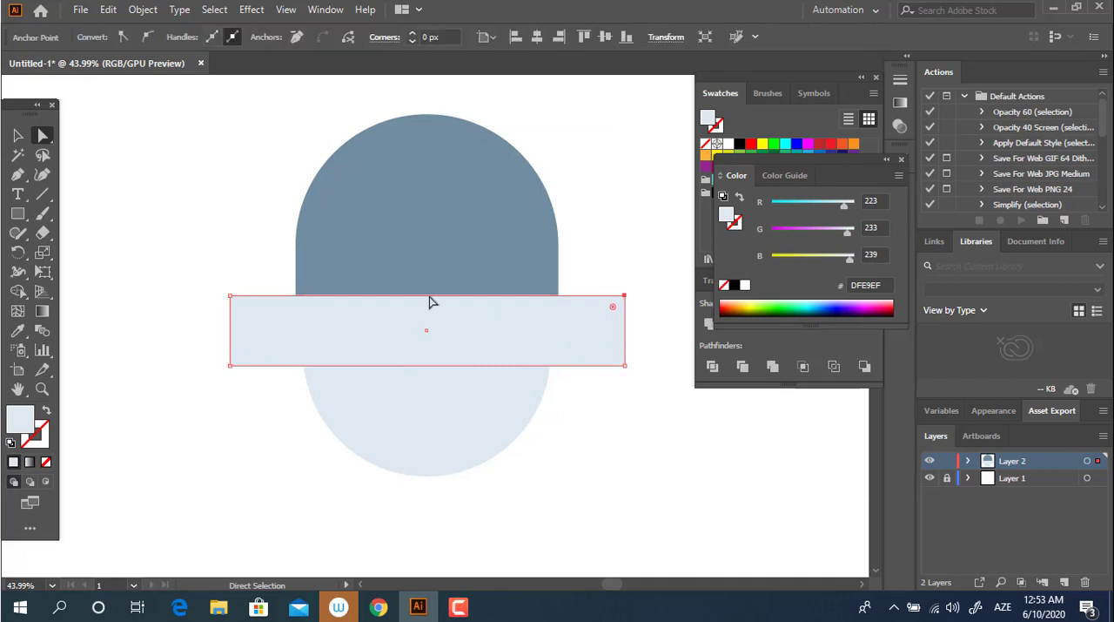
{"action": "left_click", "coordinate": [26, 137]}
{"action": "left_click", "coordinate": [447, 360]}
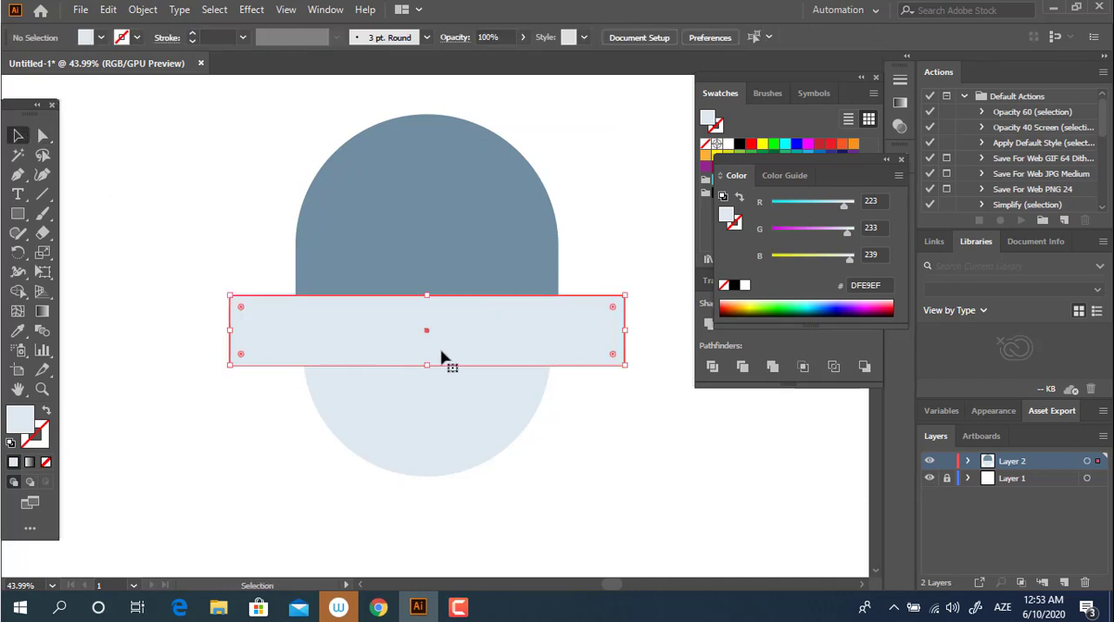
{"action": "left_click_drag", "start_coordinate": [628, 334], "coordinate": [607, 334]}
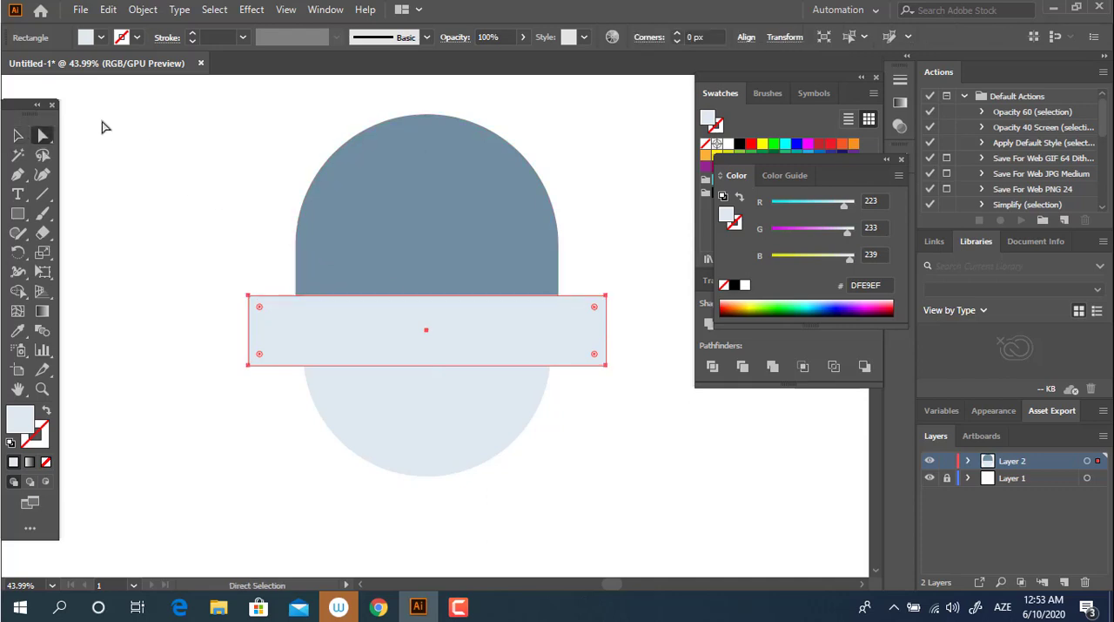
{"action": "left_click_drag", "start_coordinate": [610, 330], "coordinate": [598, 330]}
Step: Round the two top corners of the horizontal band to a radius of about 141 px
{"action": "left_click", "coordinate": [44, 135]}
{"action": "left_click_drag", "start_coordinate": [199, 251], "coordinate": [289, 313]}
{"action": "left_click_drag", "start_coordinate": [586, 285], "coordinate": [487, 423]}
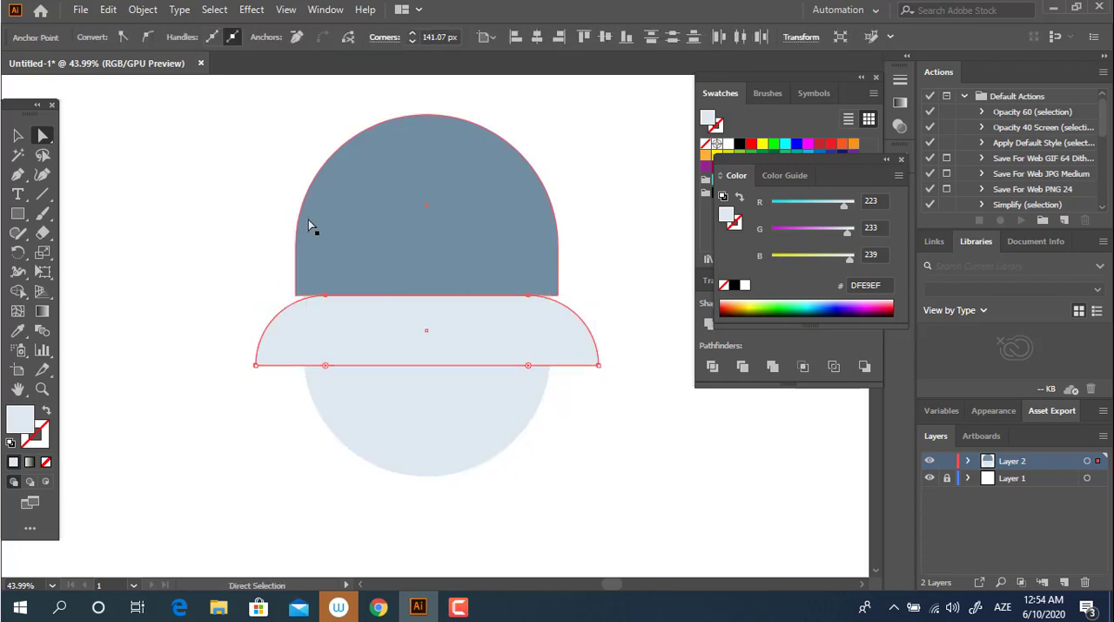
Step: Try to pull the dome's bottom edge down into the light band, and undo the move
{"action": "left_click", "coordinate": [333, 209]}
{"action": "left_click", "coordinate": [295, 295]}
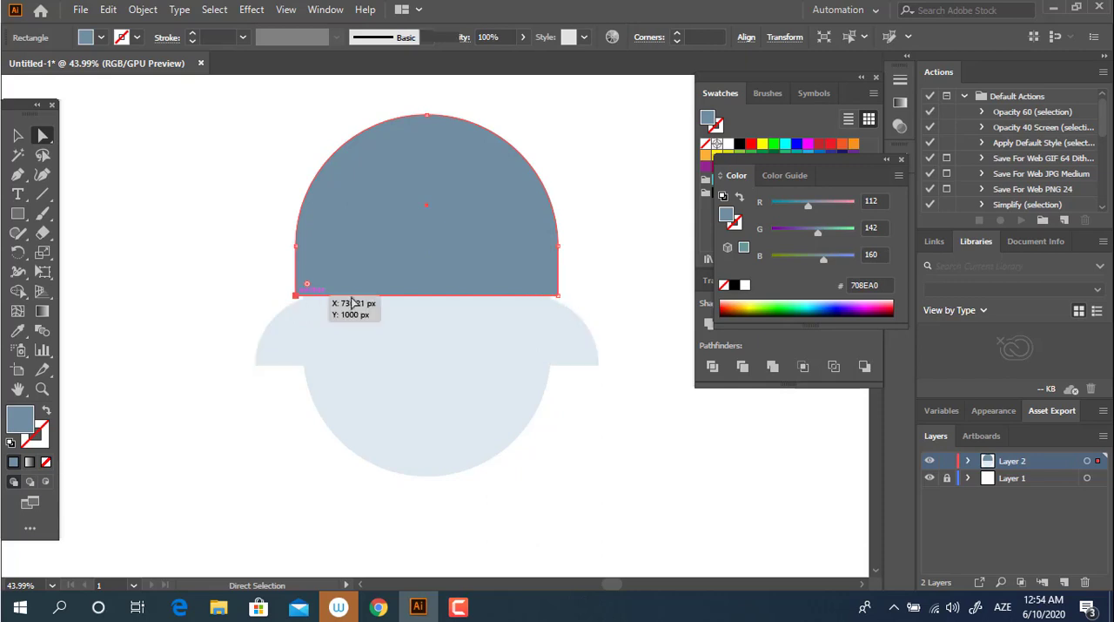
{"action": "left_click", "coordinate": [559, 296], "text": "shift"}
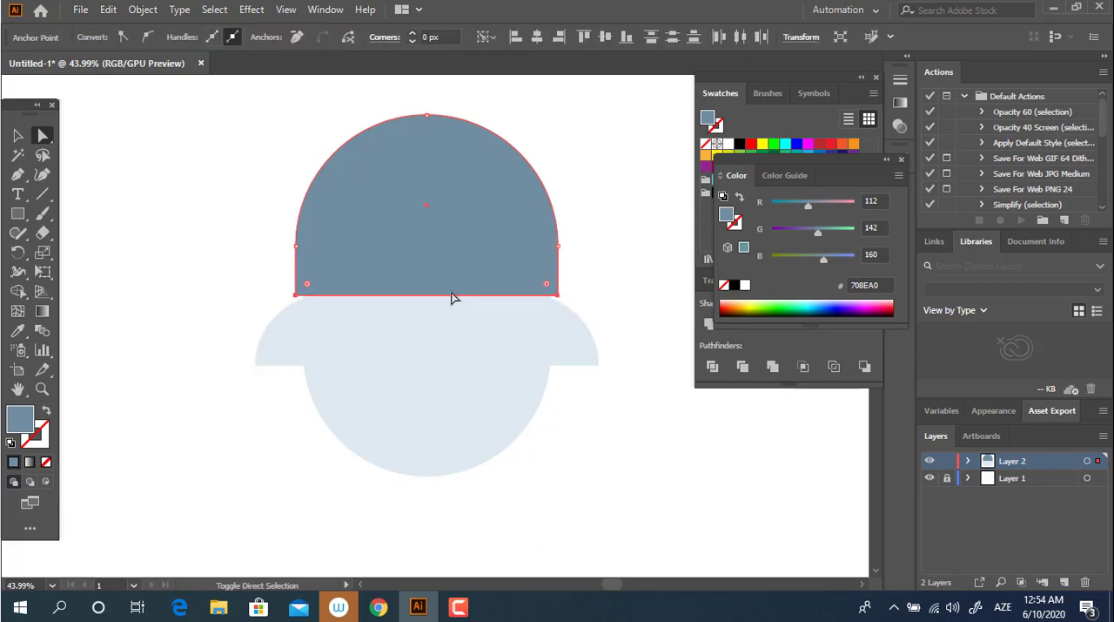
{"action": "left_click_drag", "start_coordinate": [444, 297], "coordinate": [433, 330]}
{"action": "key", "text": "ctrl+z"}
Step: Extend the dome's straight bottom edge down to the mid-height of the light band behind it
{"action": "left_click", "coordinate": [430, 272]}
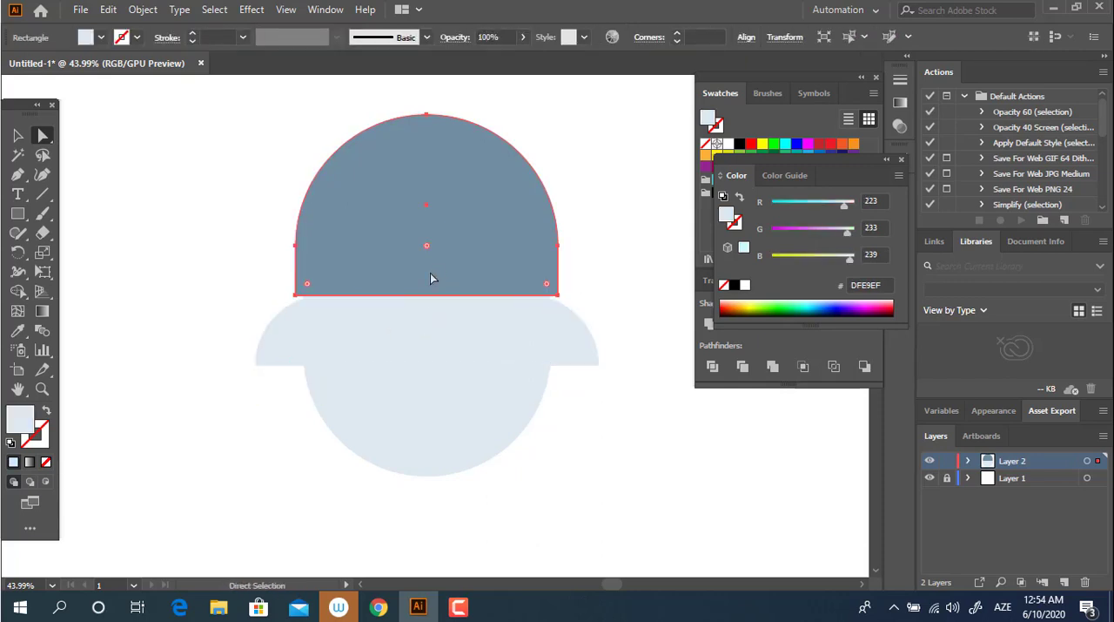
{"action": "left_click", "coordinate": [296, 295]}
{"action": "left_click", "coordinate": [558, 295], "text": "shift"}
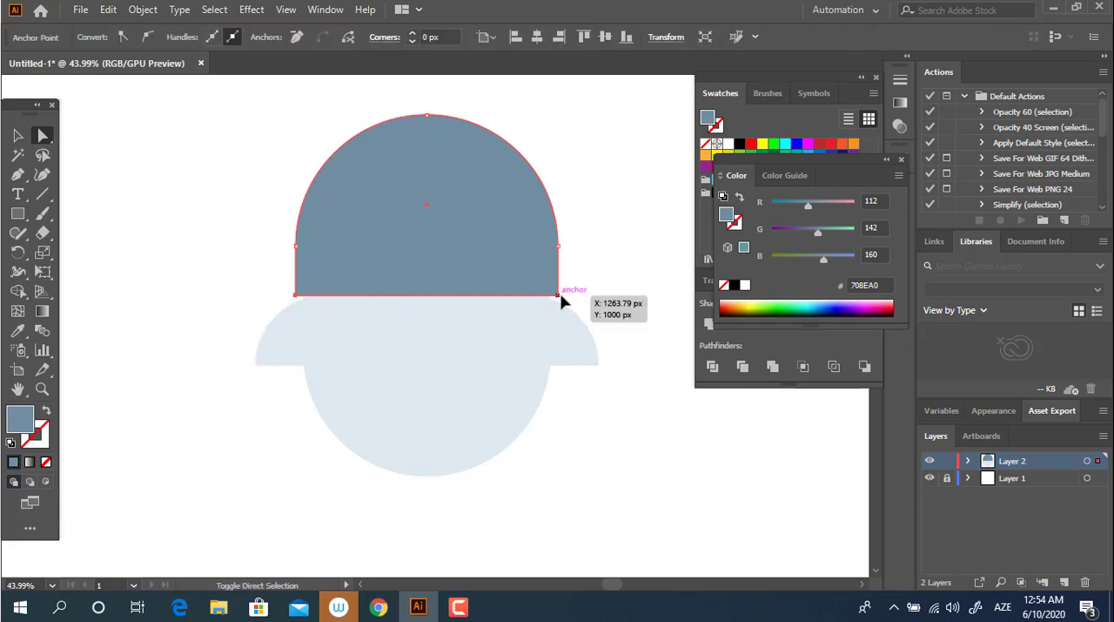
{"action": "left_click", "coordinate": [540, 298]}
{"action": "left_click", "coordinate": [545, 280]}
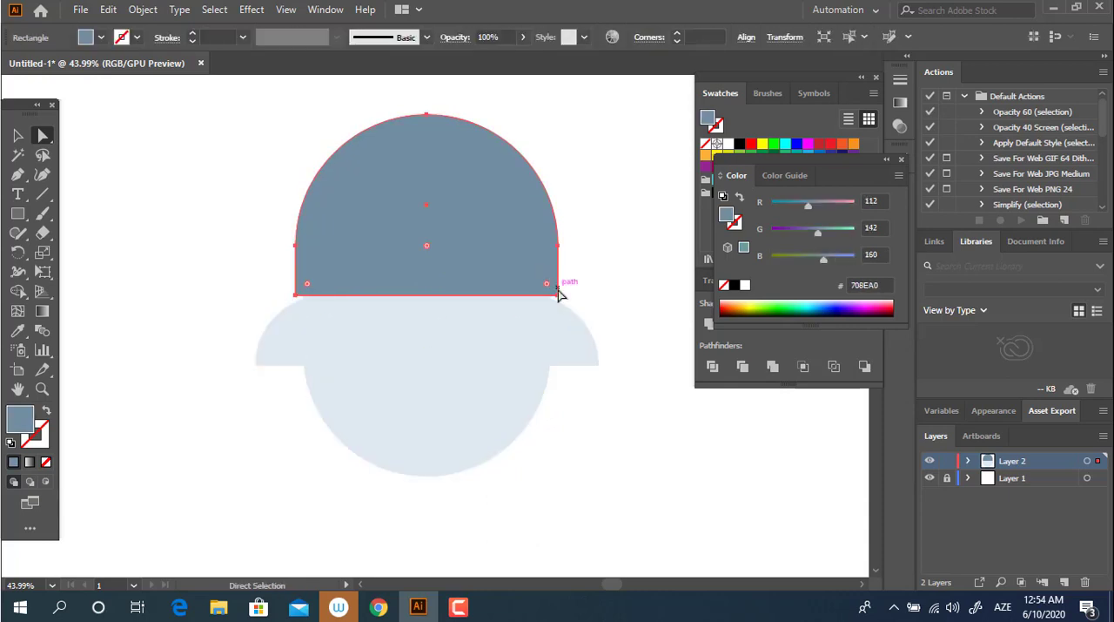
{"action": "left_click", "coordinate": [308, 297], "text": "shift"}
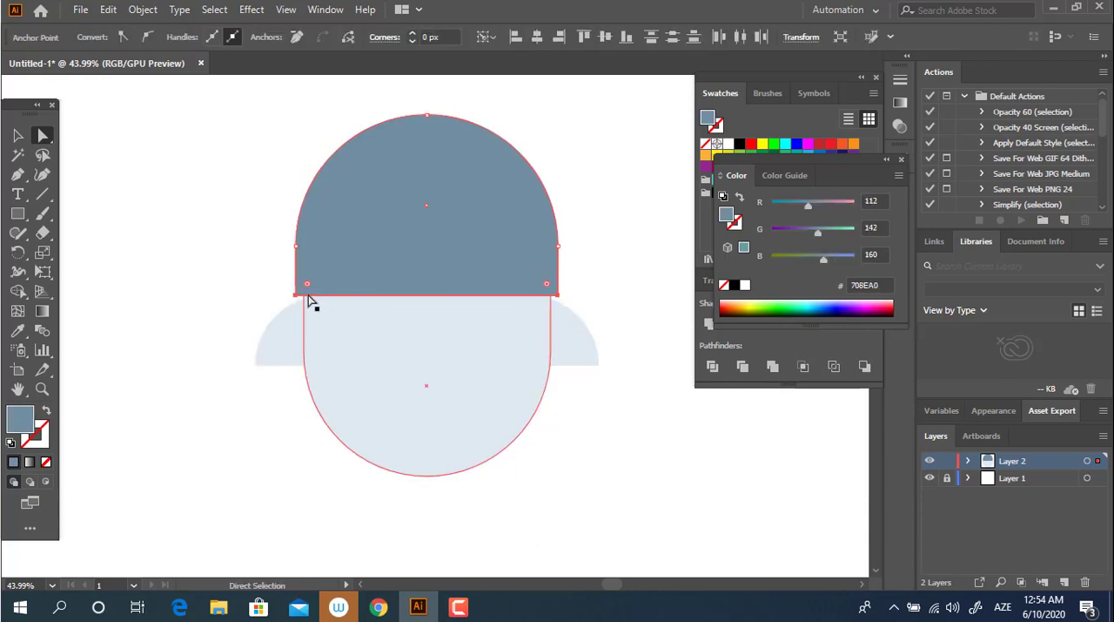
{"action": "left_click", "coordinate": [304, 296], "text": "shift"}
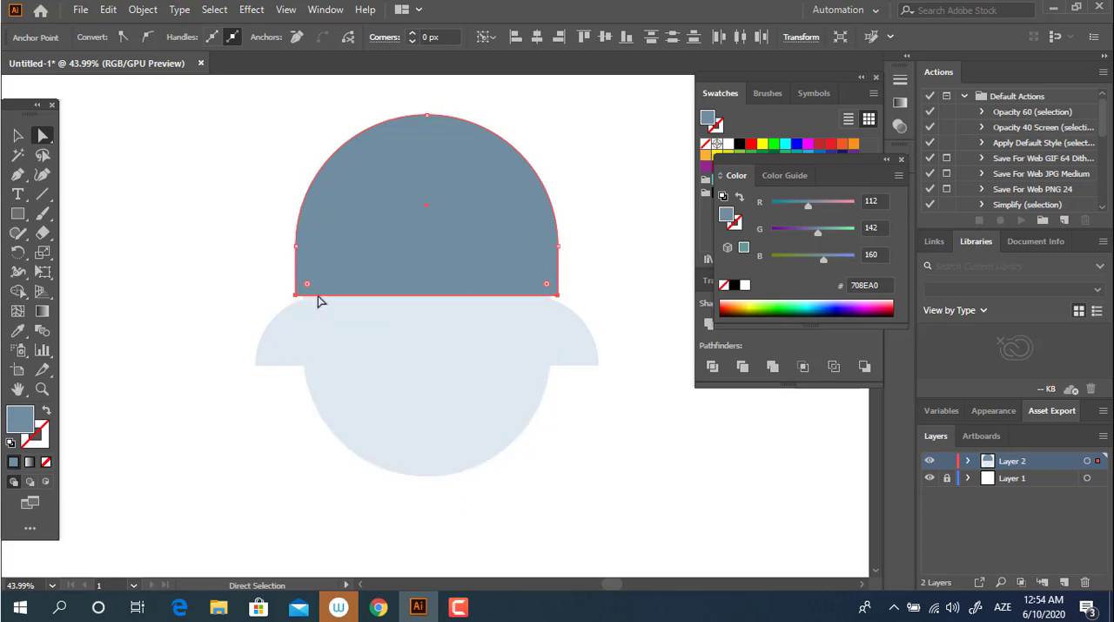
{"action": "left_click_drag", "start_coordinate": [318, 297], "coordinate": [318, 330]}
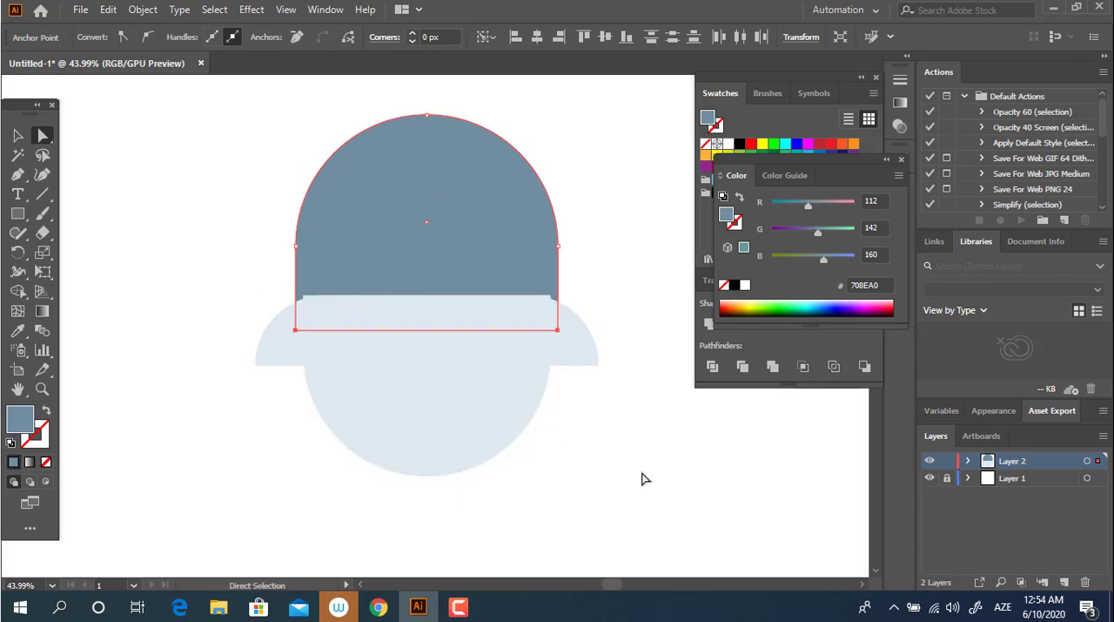
Step: Move the light horizontal band up slightly so it covers the top edge of the rounded body
{"action": "left_click", "coordinate": [645, 477]}
{"action": "left_click", "coordinate": [18, 135]}
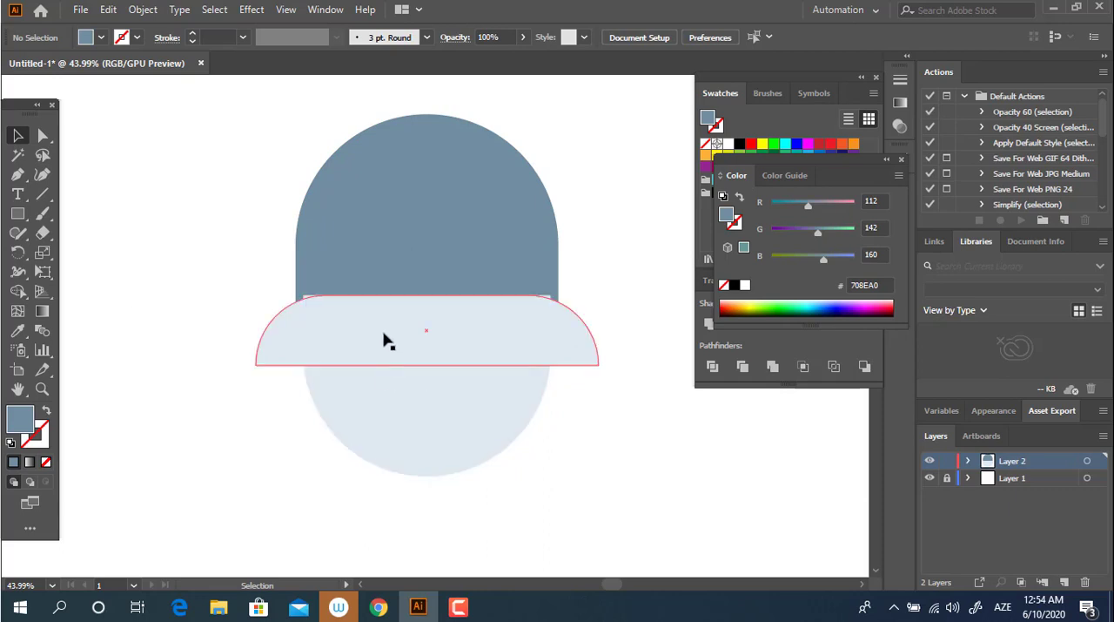
{"action": "left_click_drag", "start_coordinate": [387, 339], "coordinate": [386, 333]}
{"action": "left_click", "coordinate": [597, 438]}
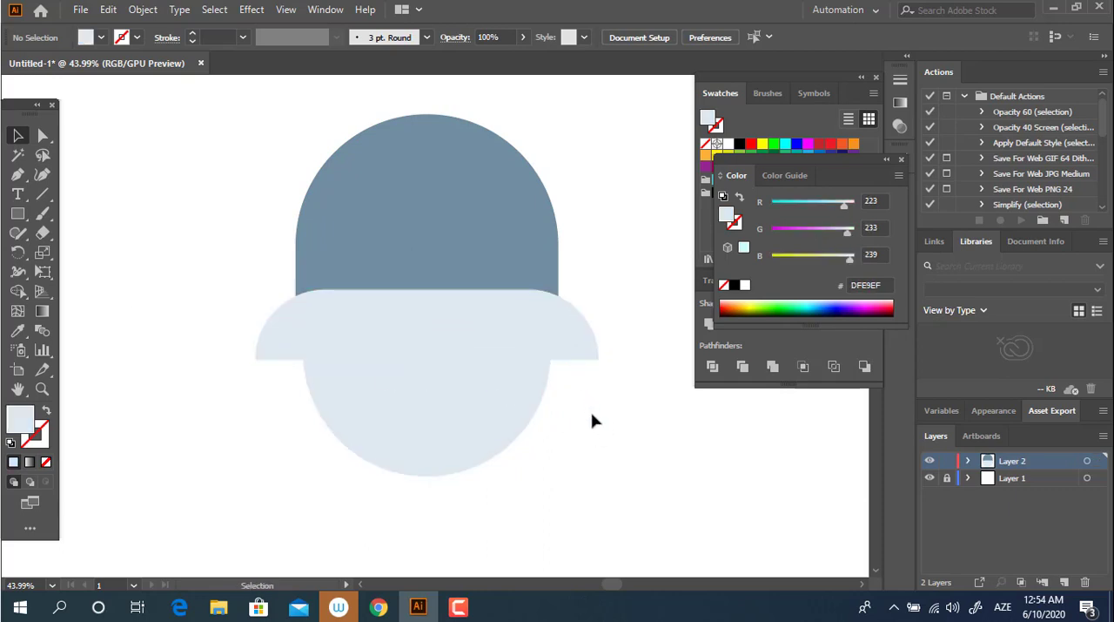
Step: Unite the horizontal band and the light rounded body into a single shape
{"action": "left_click", "coordinate": [571, 348]}
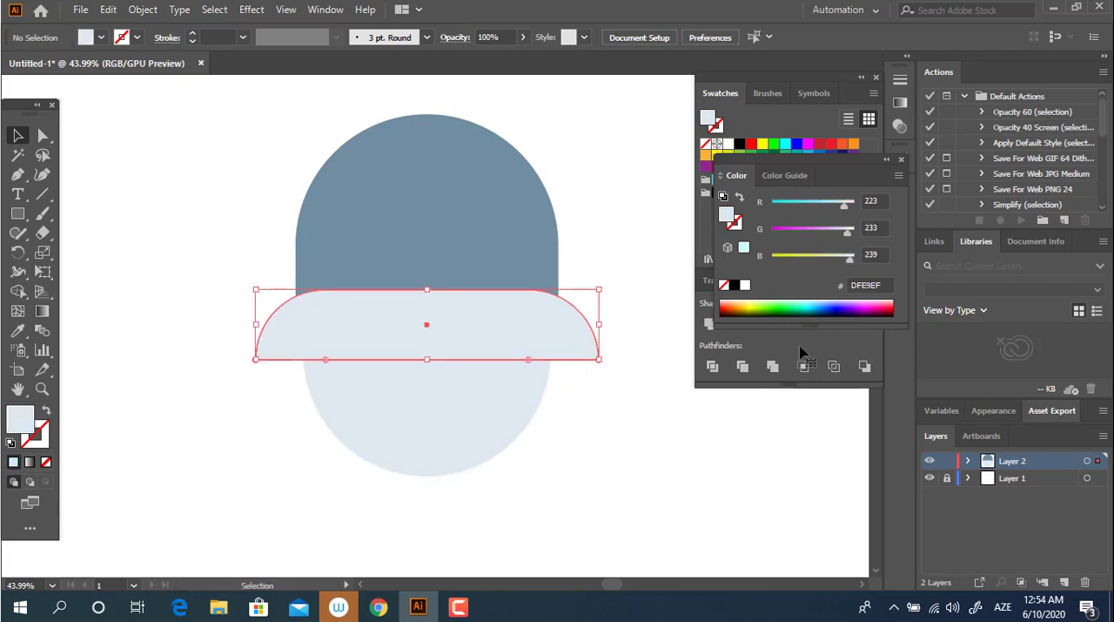
{"action": "left_click", "coordinate": [653, 488]}
{"action": "left_click", "coordinate": [524, 391]}
{"action": "left_click", "coordinate": [569, 351], "text": "shift"}
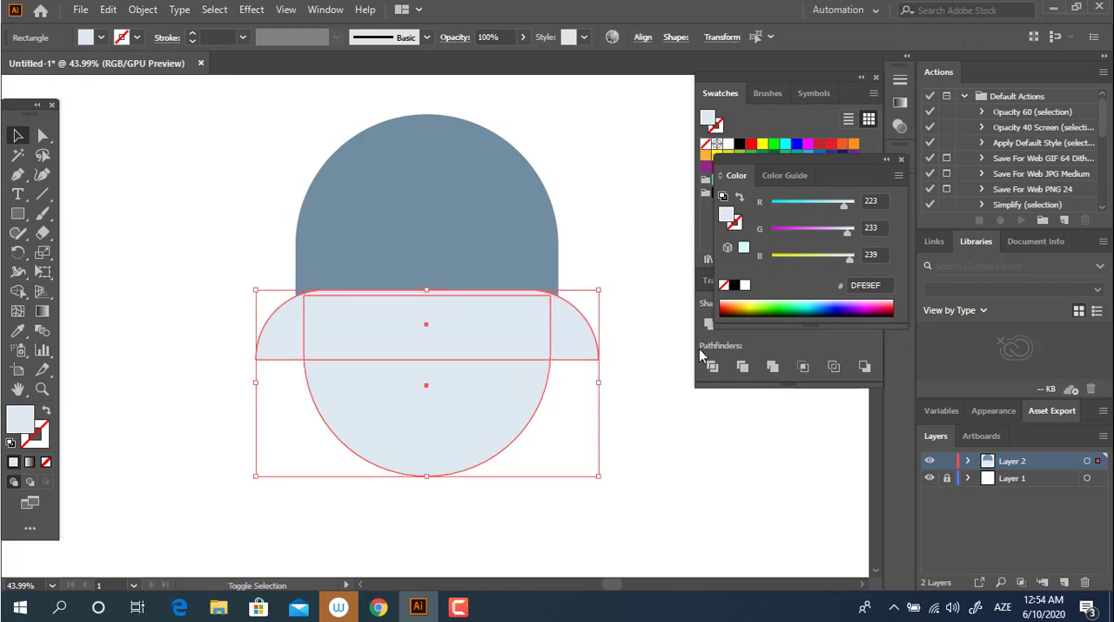
{"action": "left_click", "coordinate": [710, 323]}
Step: Round the two inner corners where the united shape's band meets the body into smooth concave curves
{"action": "key", "text": "a"}
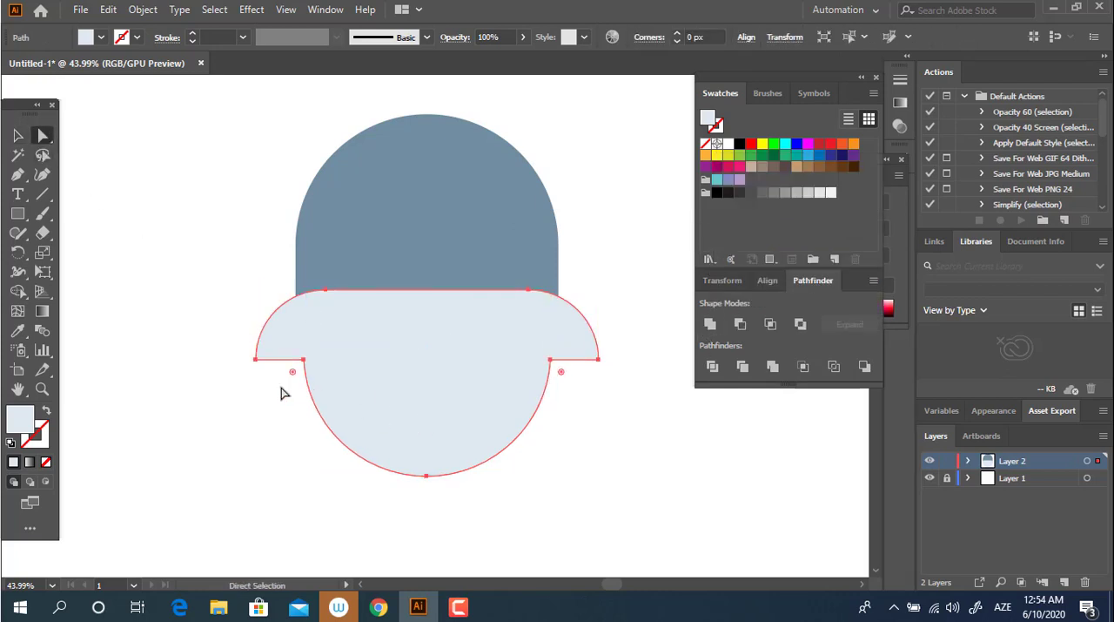
{"action": "left_click_drag", "start_coordinate": [281, 393], "coordinate": [314, 347]}
{"action": "left_click_drag", "start_coordinate": [547, 402], "coordinate": [600, 417]}
{"action": "left_click", "coordinate": [610, 442]}
{"action": "key", "text": "z"}
{"action": "left_click_drag", "start_coordinate": [575, 250], "coordinate": [594, 264]}
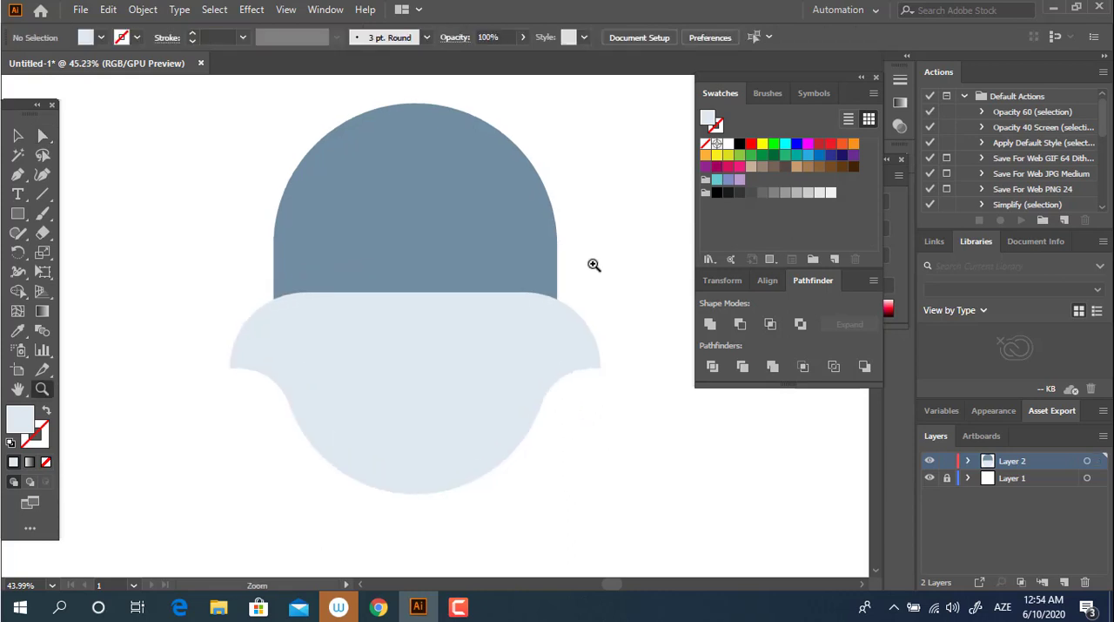
Step: Move the blue-grey dome down behind the light shape so less of its straight sides shows
{"action": "left_click", "coordinate": [16, 137]}
{"action": "left_click_drag", "start_coordinate": [440, 201], "coordinate": [441, 242]}
{"action": "left_click", "coordinate": [607, 517]}
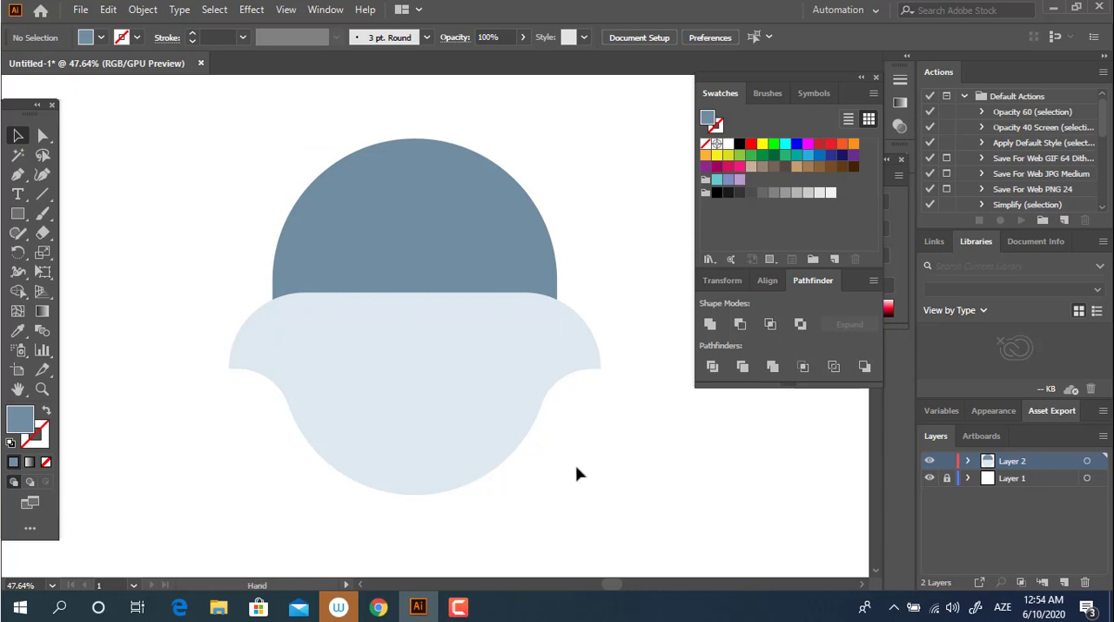
{"action": "left_click_drag", "start_coordinate": [577, 473], "coordinate": [554, 490]}
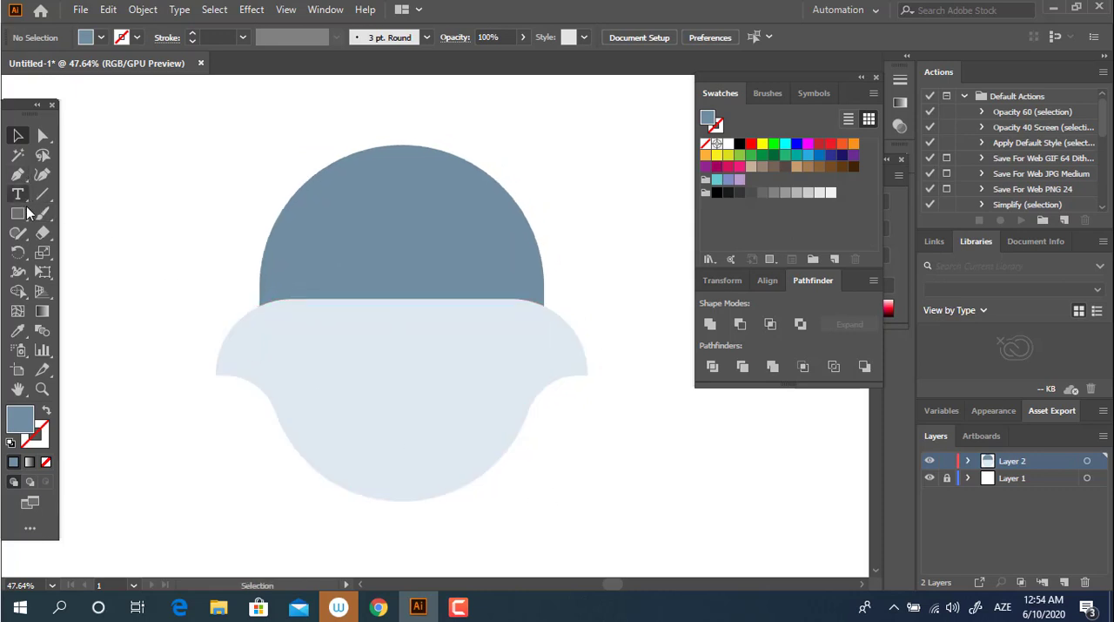
Step: Duplicate the light united shape downward and widen the copy symmetrically so it extends past the original on both sides
{"action": "left_click_drag", "start_coordinate": [380, 383], "coordinate": [385, 430]}
{"action": "left_click_drag", "start_coordinate": [588, 444], "coordinate": [615, 451]}
{"action": "left_click_drag", "start_coordinate": [547, 433], "coordinate": [549, 439]}
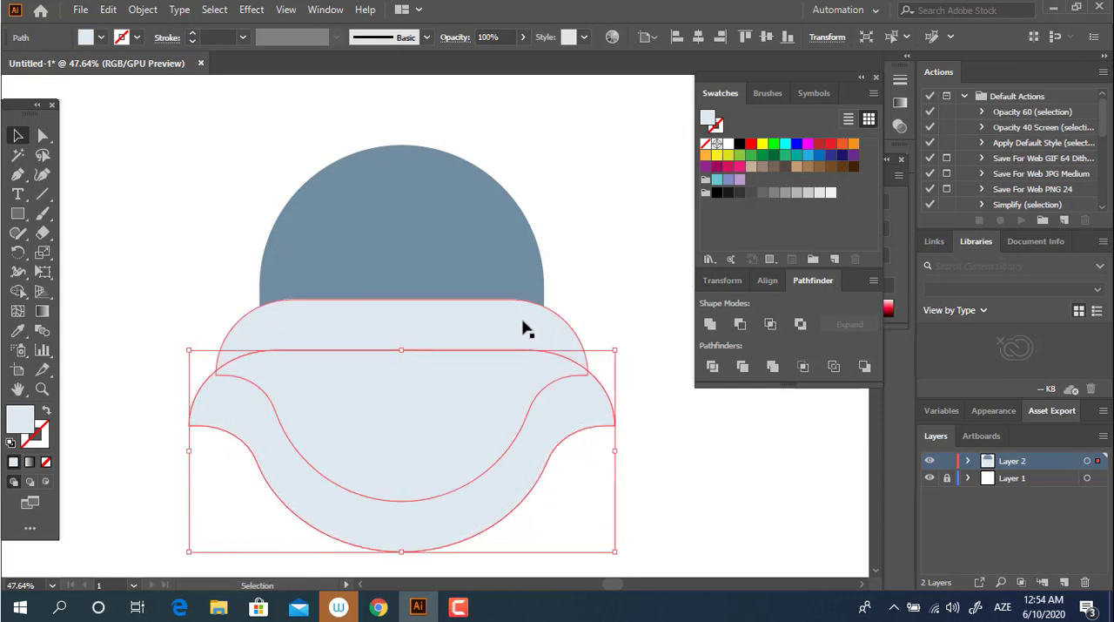
Step: Recolor the original light shape behind the wider copy to a paler, nearly white grey
{"action": "left_click", "coordinate": [523, 322]}
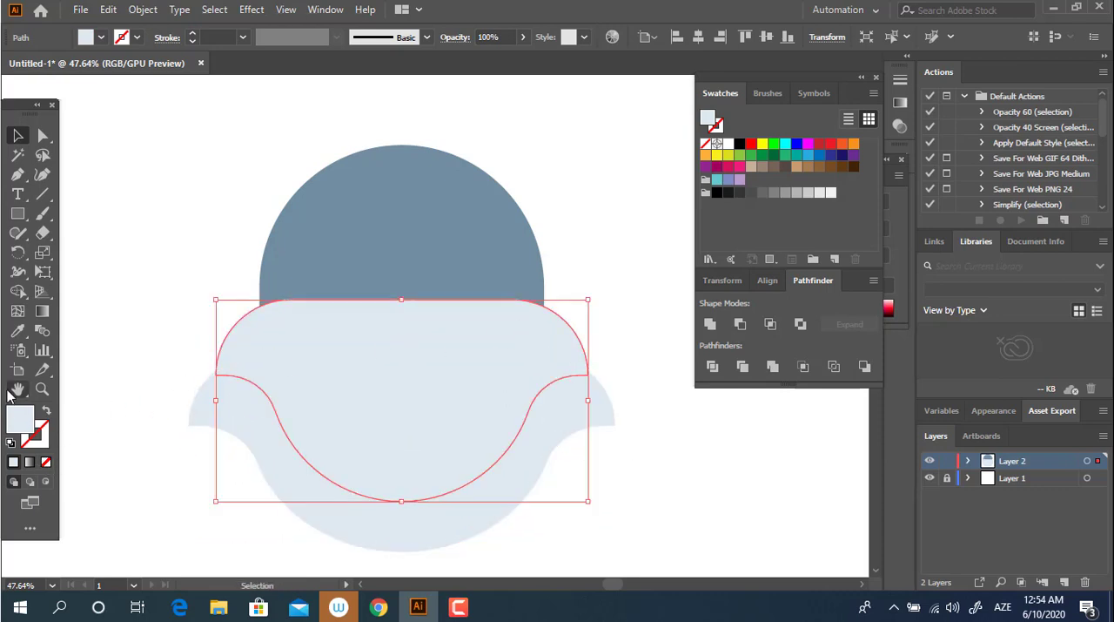
{"action": "double_click", "coordinate": [22, 419]}
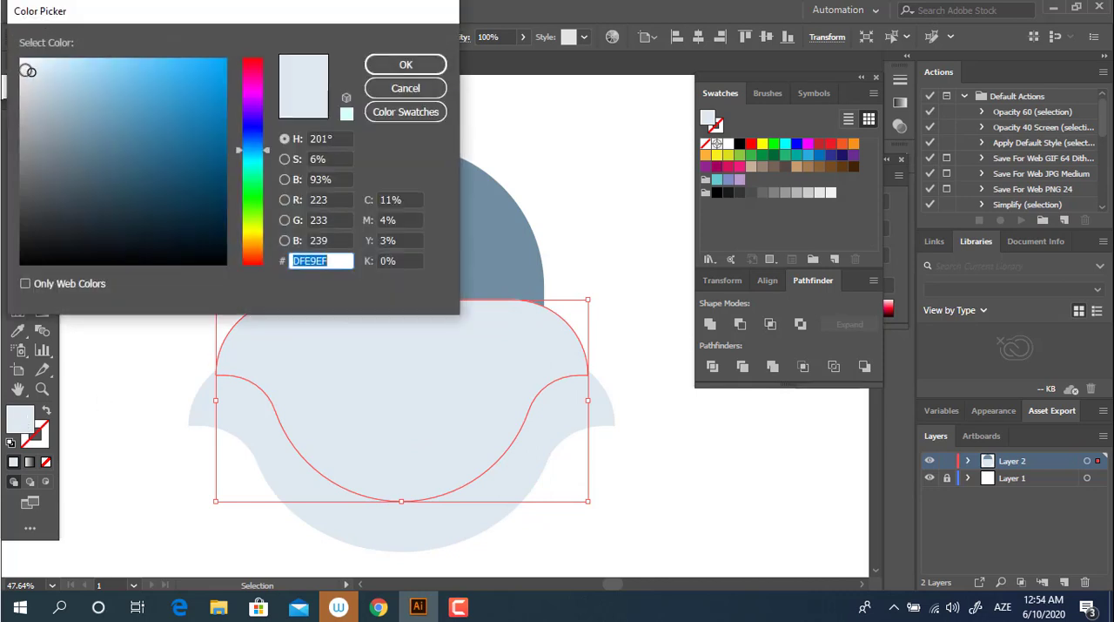
{"action": "left_click", "coordinate": [24, 66]}
{"action": "left_click", "coordinate": [406, 64]}
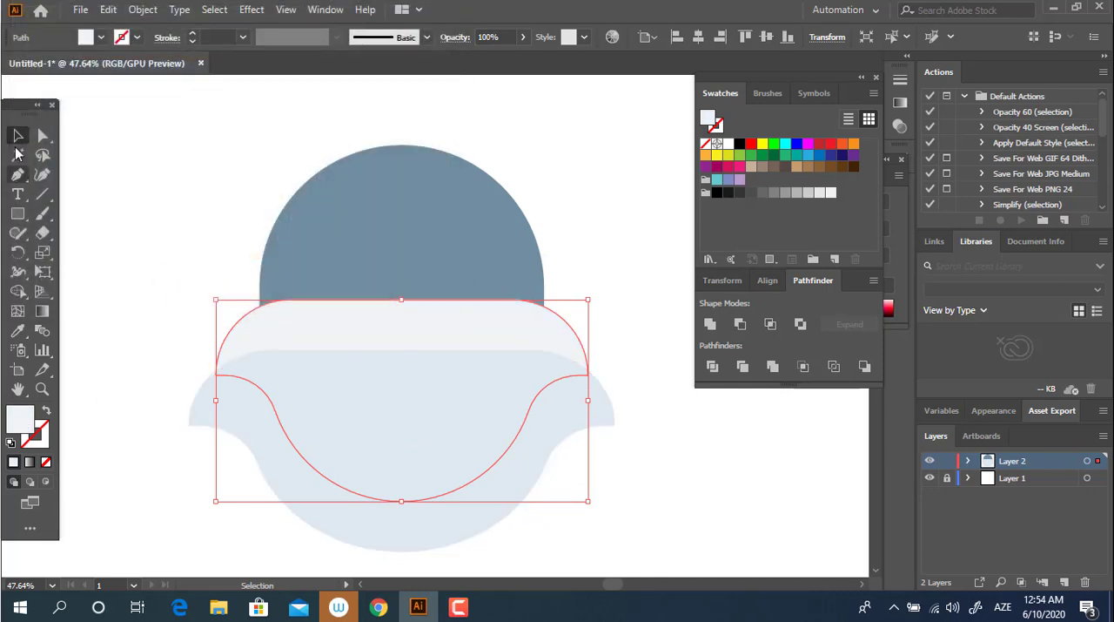
Step: Divide the two overlapping light shapes and delete the copy's excess area outside the original outline
{"action": "left_click", "coordinate": [678, 553]}
{"action": "left_click_drag", "start_coordinate": [643, 519], "coordinate": [453, 419]}
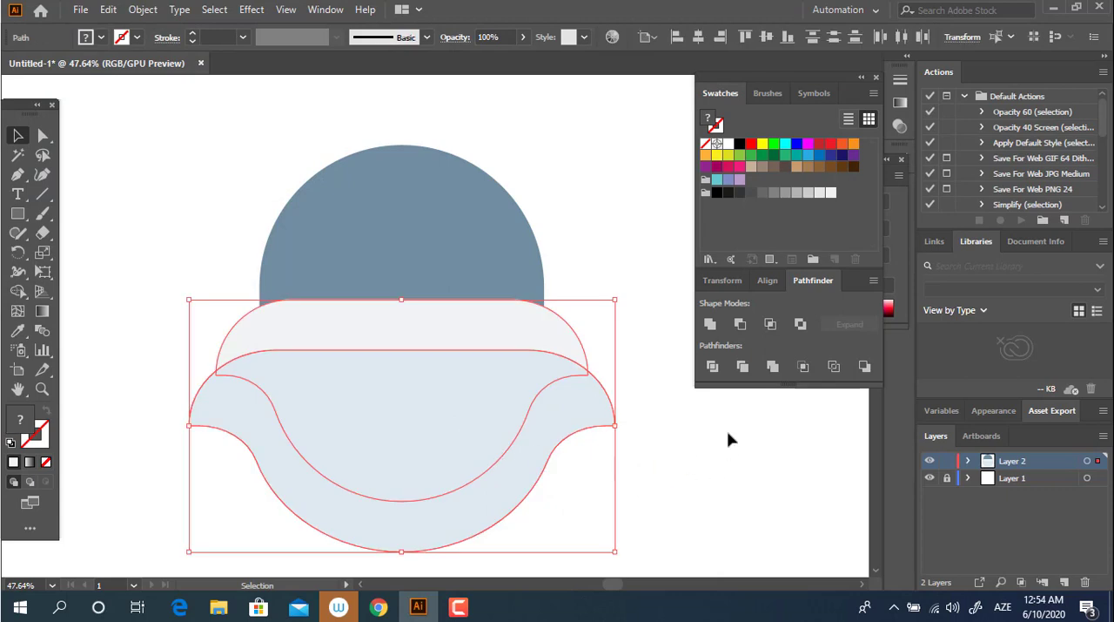
{"action": "key", "text": "ctrl+a"}
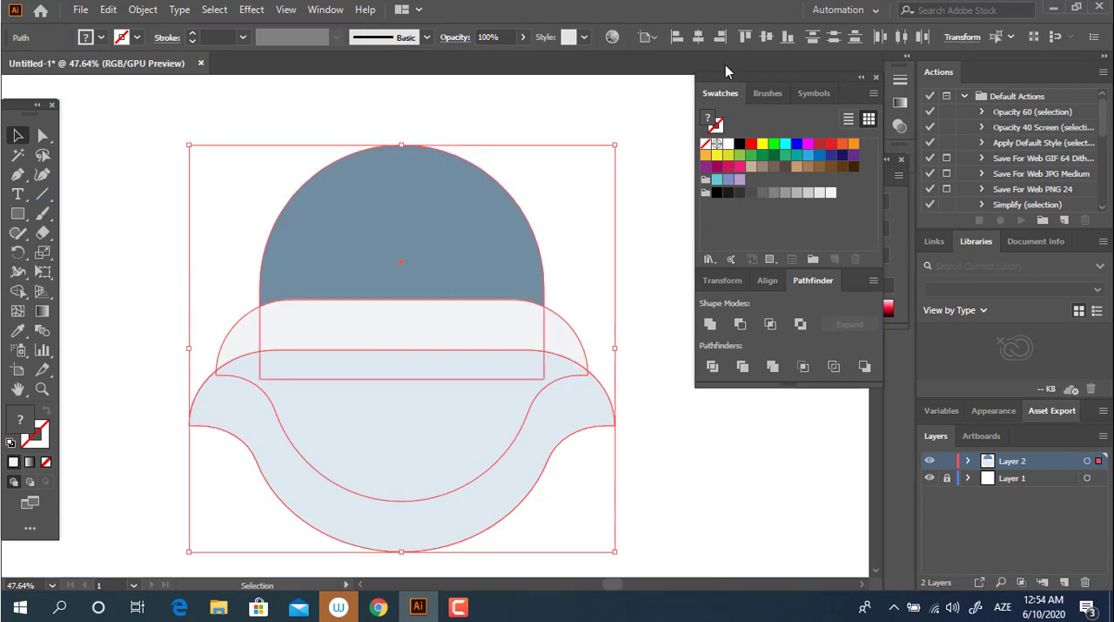
{"action": "left_click_drag", "start_coordinate": [631, 470], "coordinate": [512, 446]}
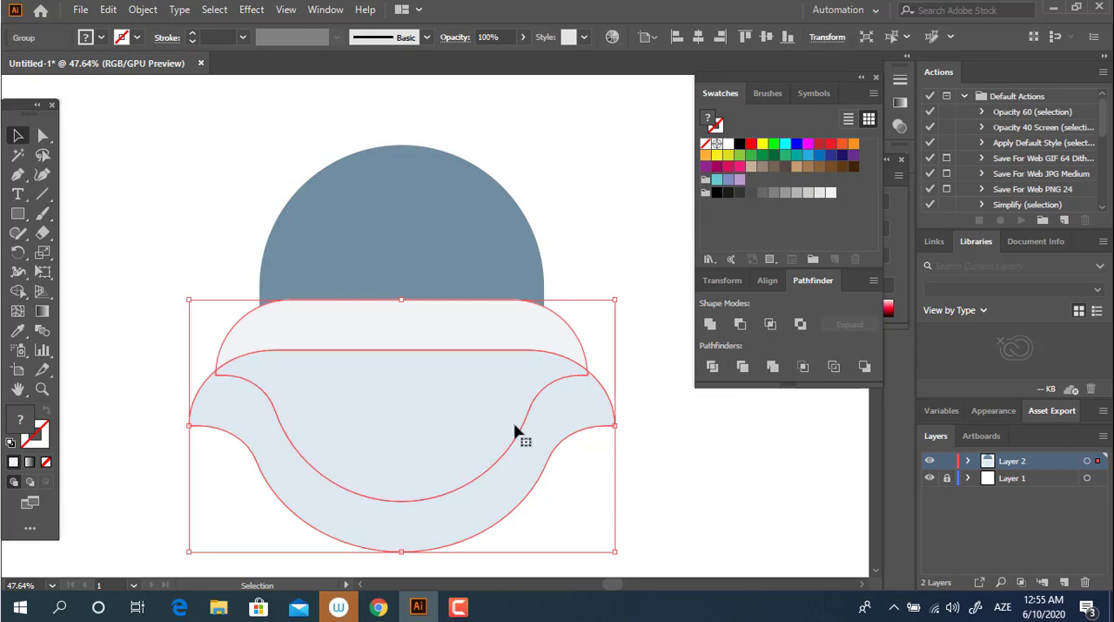
{"action": "double_click", "coordinate": [522, 441]}
{"action": "left_click", "coordinate": [529, 462]}
{"action": "double_click", "coordinate": [654, 496]}
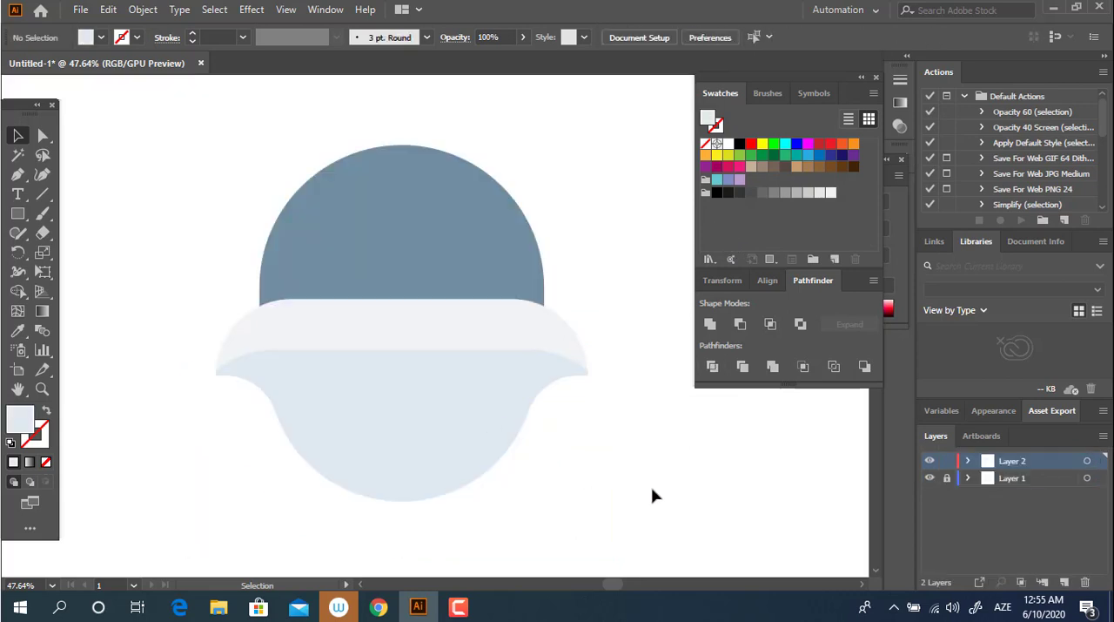
Step: Draw a small light square beside the dome and rotate it 45° into a diamond
{"action": "key", "text": "z"}
{"action": "left_click_drag", "start_coordinate": [592, 363], "coordinate": [624, 403]}
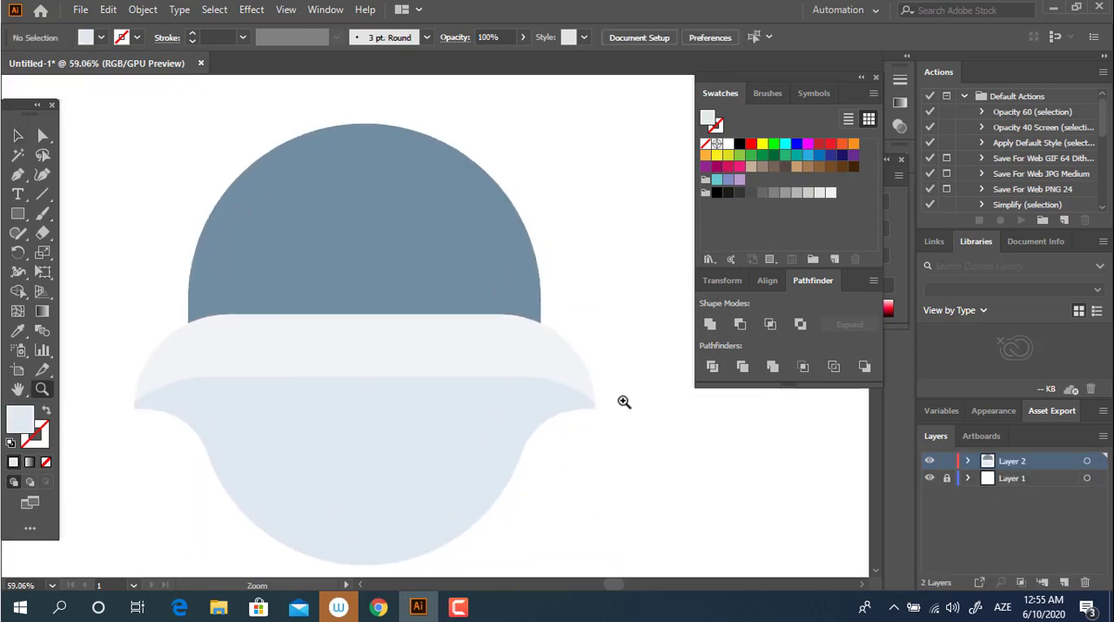
{"action": "left_click", "coordinate": [18, 174]}
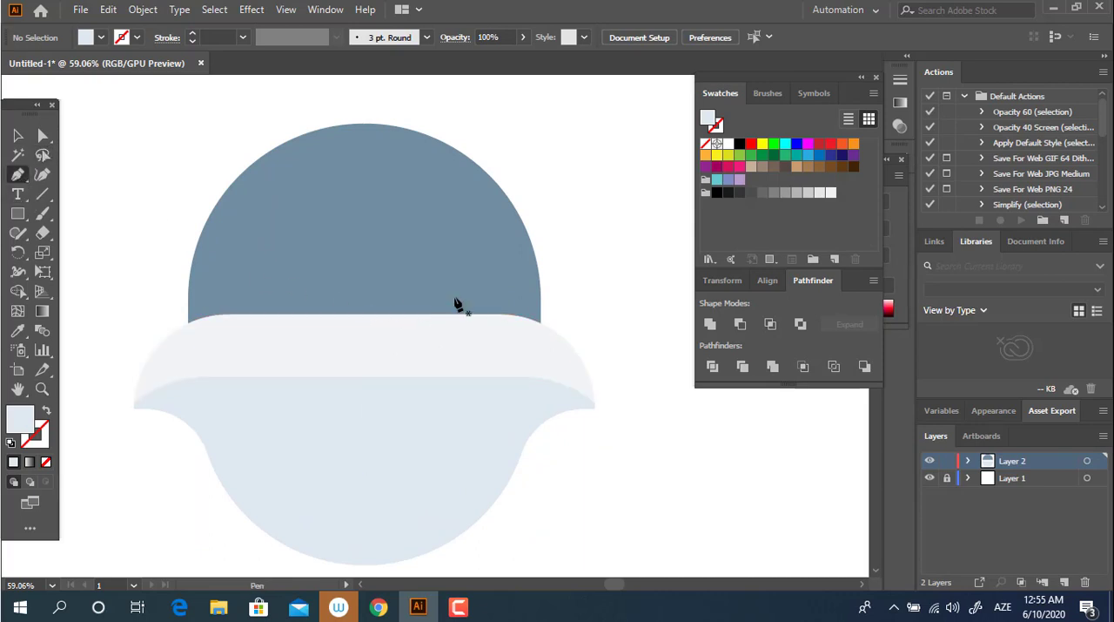
{"action": "left_click", "coordinate": [17, 214]}
{"action": "left_click_drag", "start_coordinate": [99, 225], "coordinate": [171, 294]}
{"action": "left_click", "coordinate": [18, 135]}
{"action": "left_click_drag", "start_coordinate": [174, 219], "coordinate": [192, 261]}
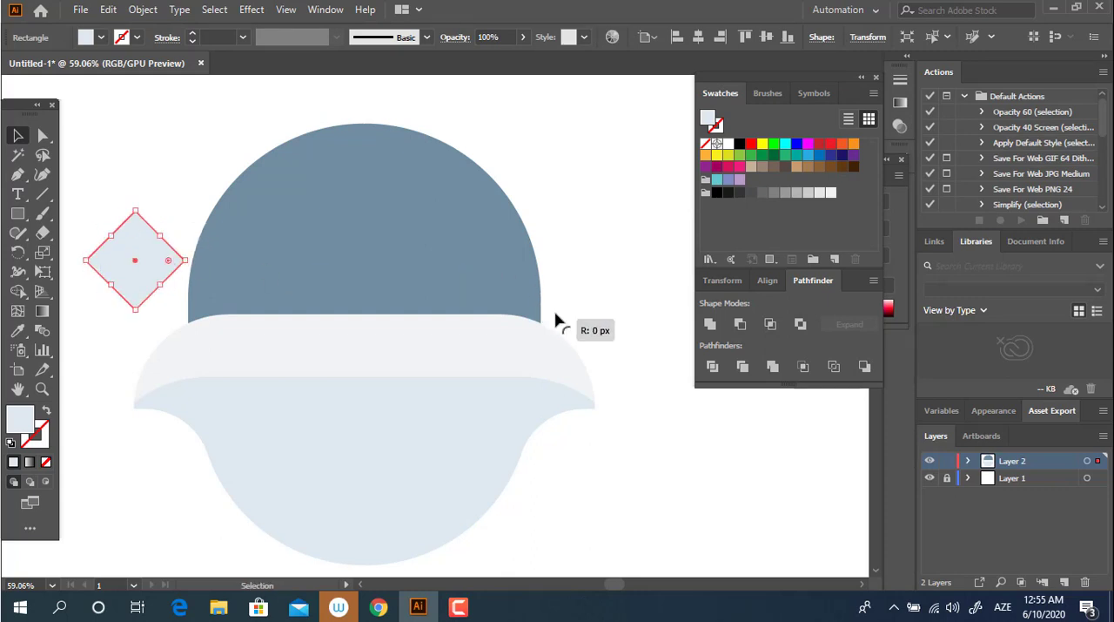
Step: Move the diamond to the right junction of dome and pale band, and send it to the back
{"action": "left_click_drag", "start_coordinate": [106, 260], "coordinate": [494, 323]}
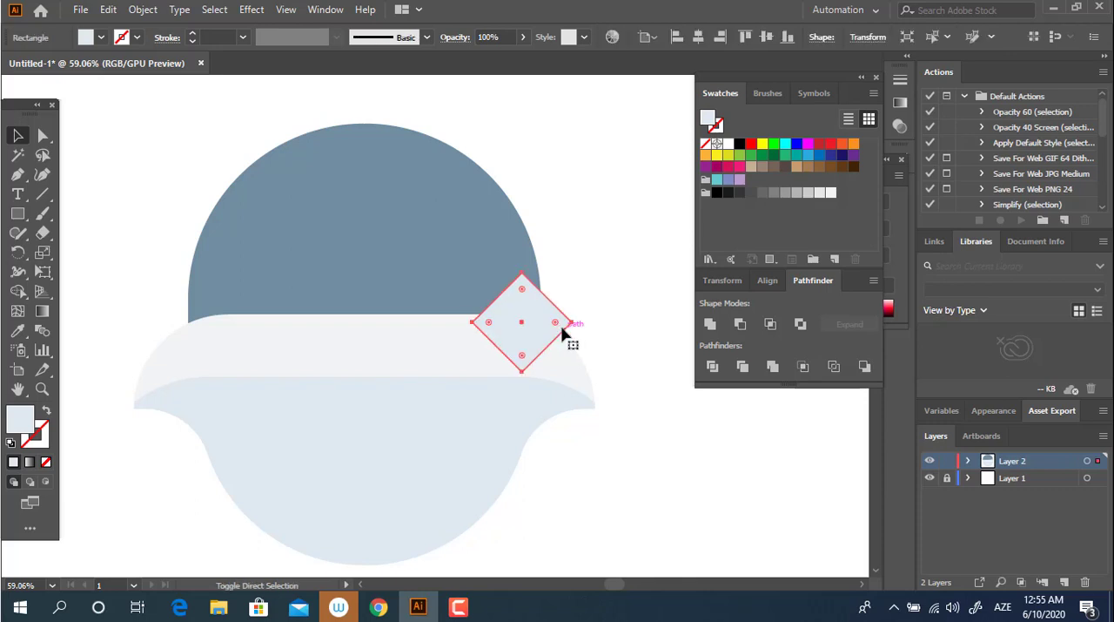
{"action": "key", "text": "ctrl+shift+["}
{"action": "left_click", "coordinate": [666, 355]}
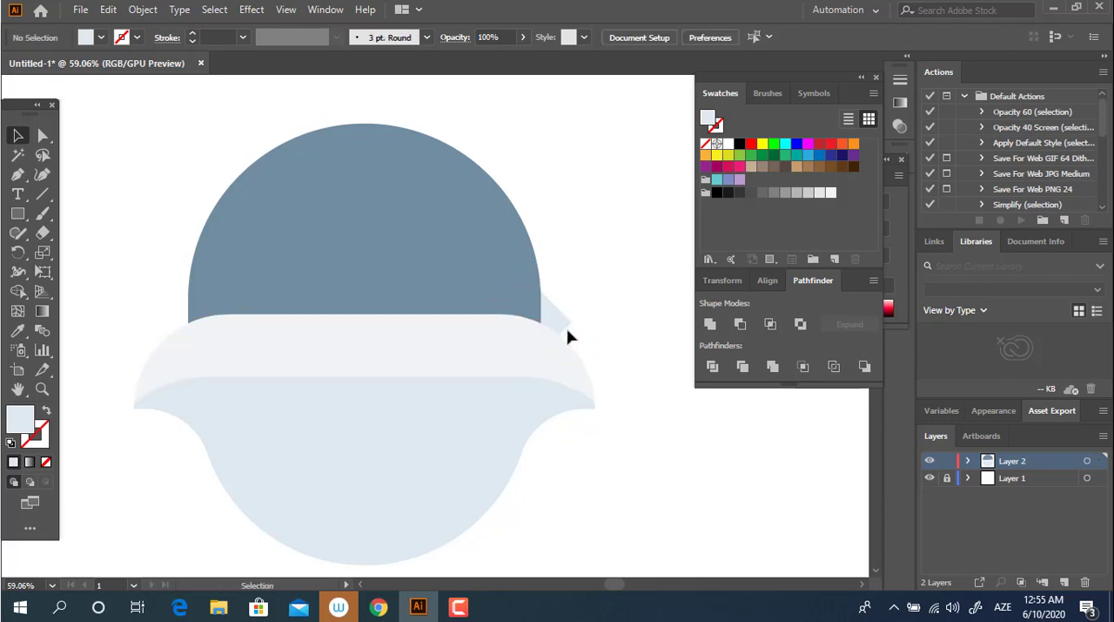
Step: Duplicate the diamond horizontally to the dome's left side and group the two diamonds
{"action": "left_click_drag", "start_coordinate": [569, 331], "coordinate": [261, 356]}
{"action": "left_click", "coordinate": [564, 318], "text": "shift"}
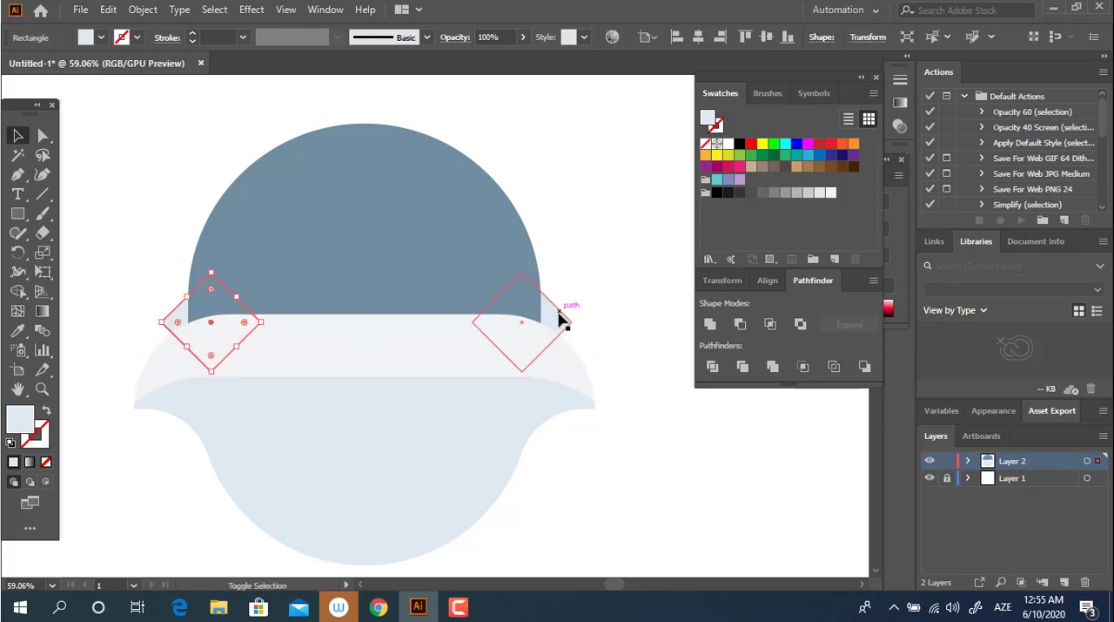
{"action": "right_click", "coordinate": [562, 323]}
{"action": "left_click", "coordinate": [630, 371]}
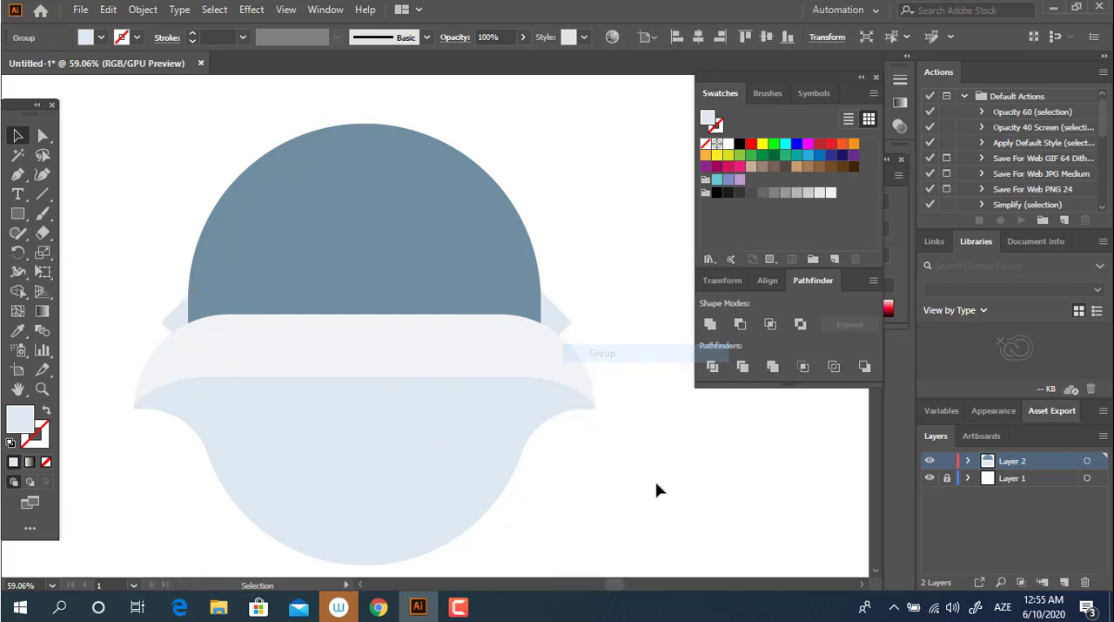
Step: Align all the artwork's shapes to a common horizontal center
{"action": "left_click_drag", "start_coordinate": [659, 487], "coordinate": [144, 94]}
{"action": "left_click", "coordinate": [699, 37]}
{"action": "left_click", "coordinate": [649, 287]}
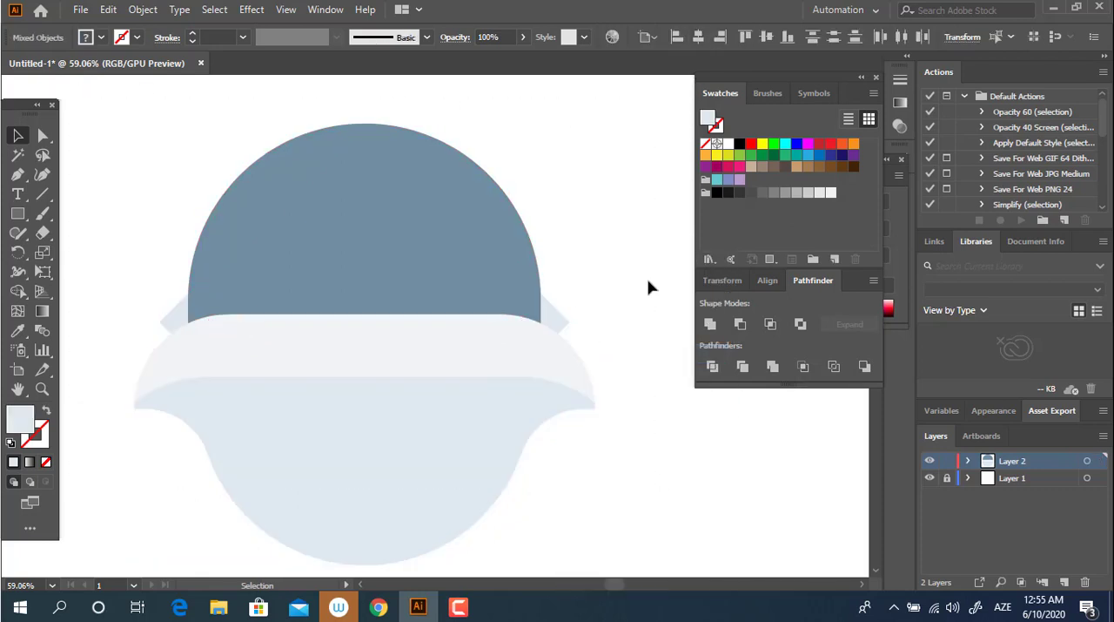
Step: Draw a small circle near the center of the face, over the lower edge of the pale band
{"action": "key", "text": "z"}
{"action": "left_click_drag", "start_coordinate": [648, 289], "coordinate": [566, 319]}
{"action": "left_click_drag", "start_coordinate": [601, 257], "coordinate": [523, 374]}
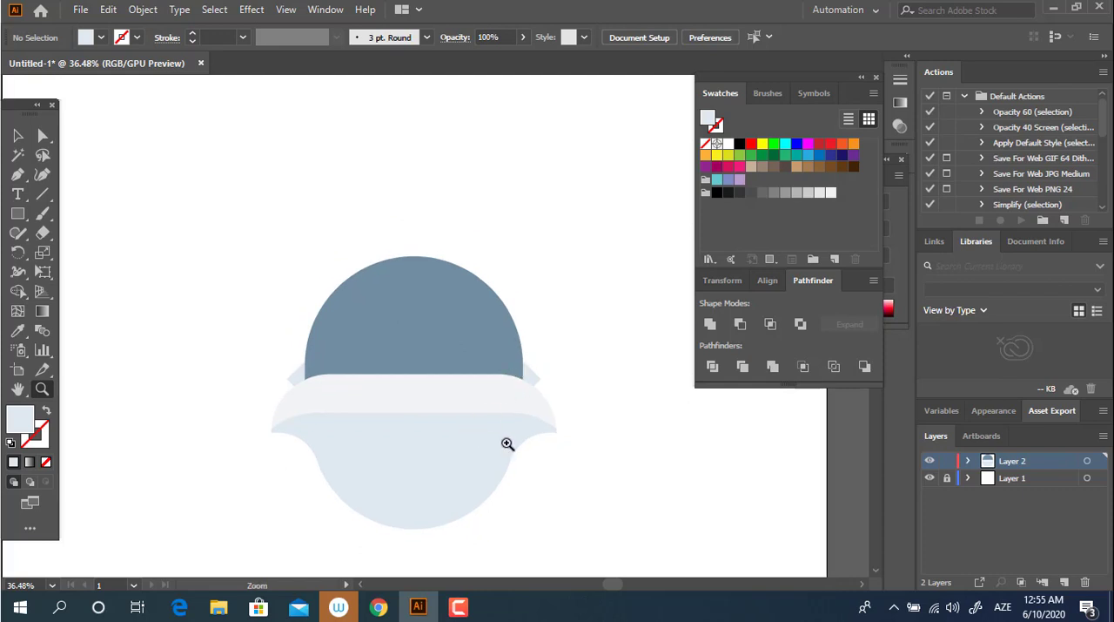
{"action": "left_click_drag", "start_coordinate": [507, 445], "coordinate": [538, 440]}
{"action": "left_click_drag", "start_coordinate": [486, 435], "coordinate": [474, 350]}
{"action": "left_click", "coordinate": [412, 384]}
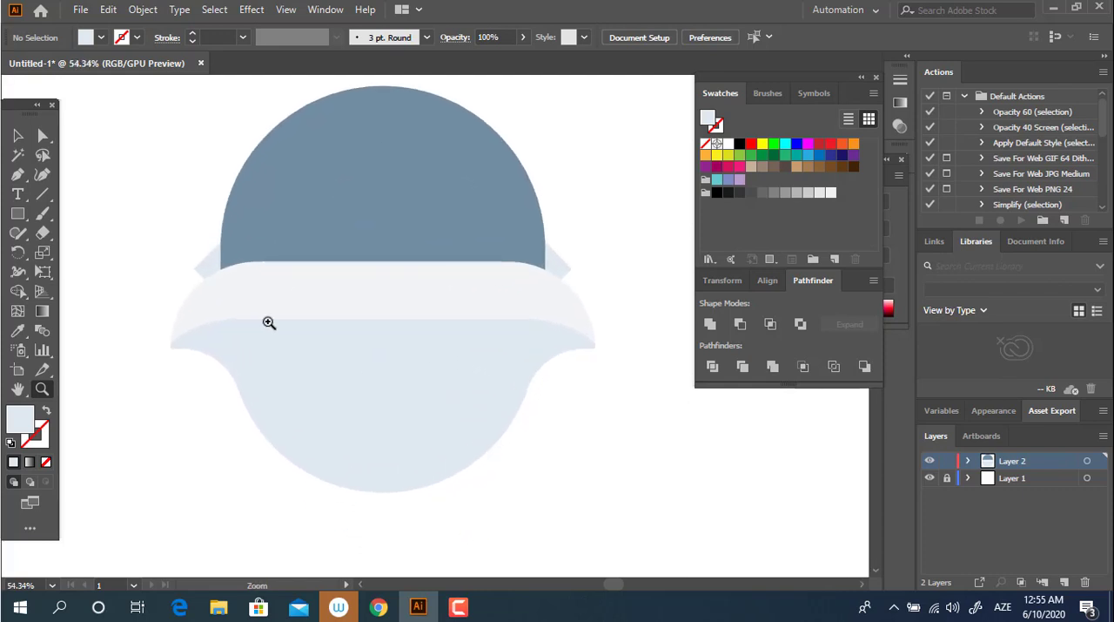
{"action": "left_click", "coordinate": [17, 213]}
{"action": "left_click", "coordinate": [98, 252]}
{"action": "left_click_drag", "start_coordinate": [334, 313], "coordinate": [410, 350]}
Step: Sample the dome's blue-grey for the small circle and darken its fill to 3B4449
{"action": "left_click", "coordinate": [18, 330]}
{"action": "left_click", "coordinate": [444, 221]}
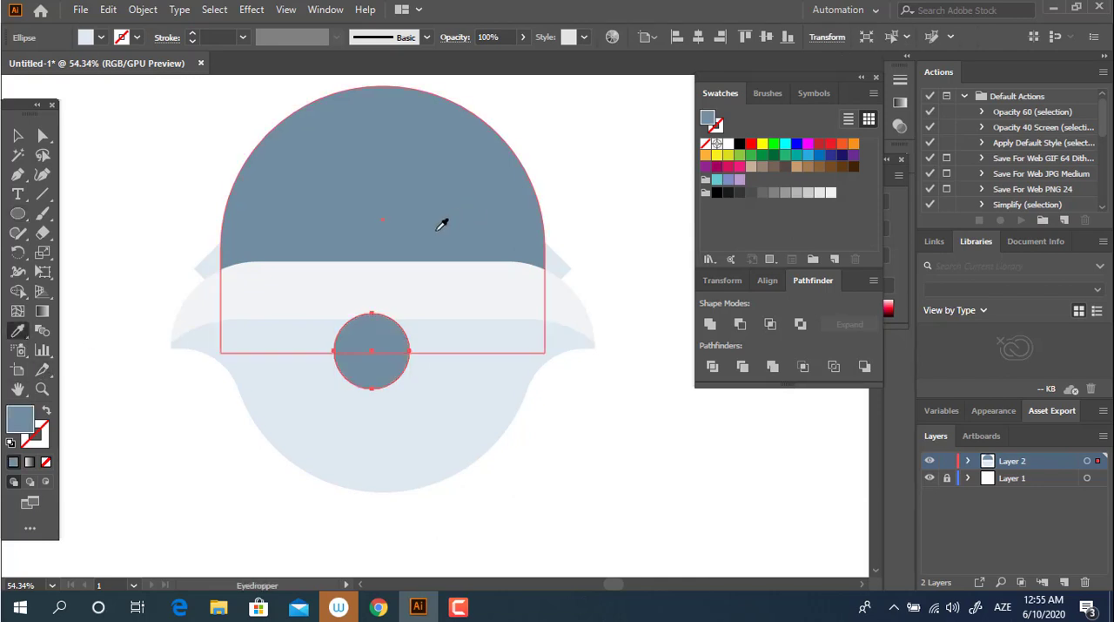
{"action": "double_click", "coordinate": [22, 422]}
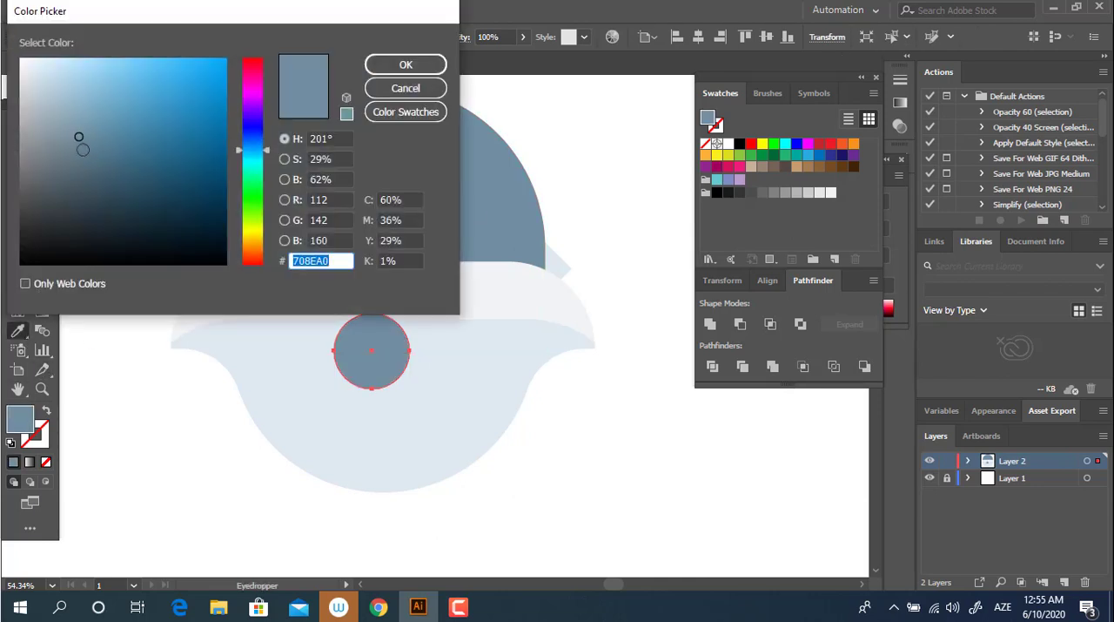
{"action": "left_click", "coordinate": [75, 174]}
{"action": "left_click", "coordinate": [58, 205]}
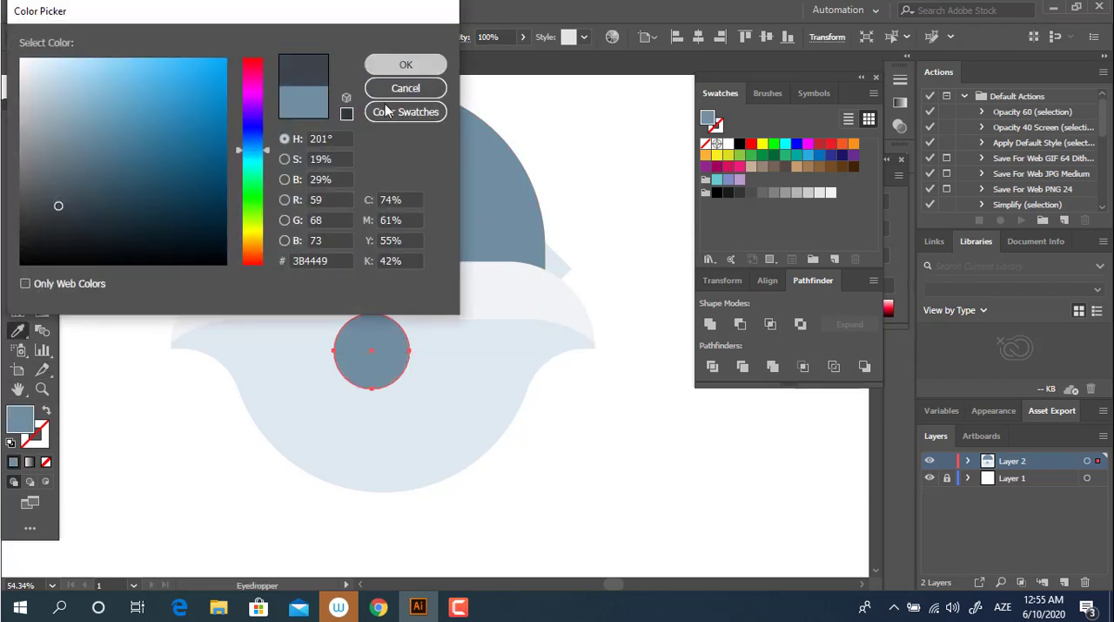
{"action": "left_click", "coordinate": [405, 64]}
Step: Reshape the dark circle into a rounded triangle by lowering its two side anchors about 30 px and its top anchor slightly
{"action": "left_click", "coordinate": [43, 135]}
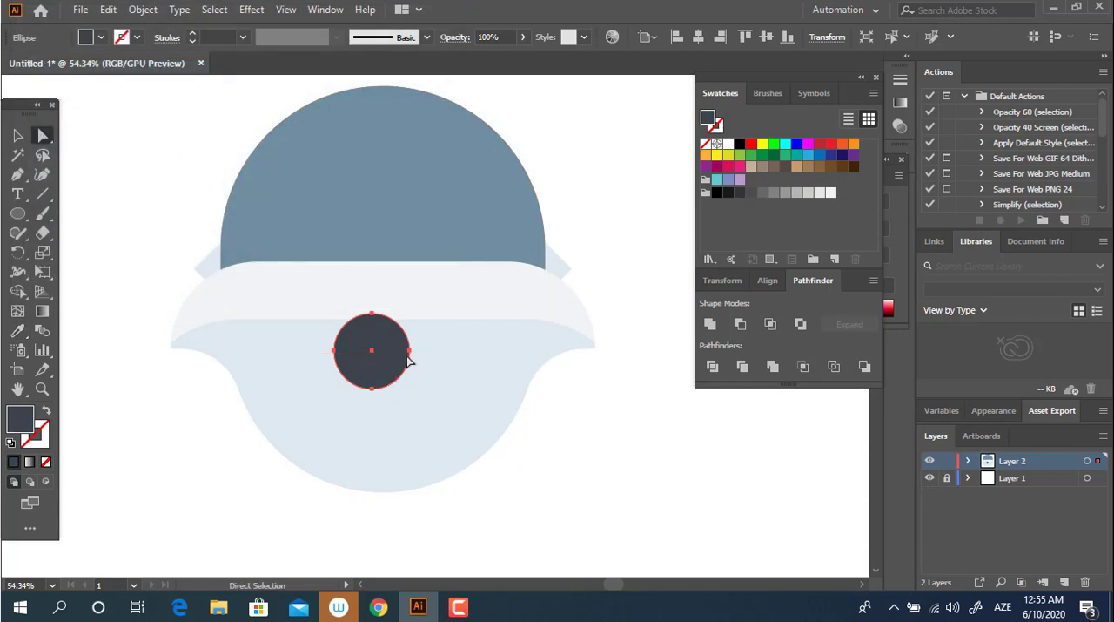
{"action": "left_click", "coordinate": [408, 351]}
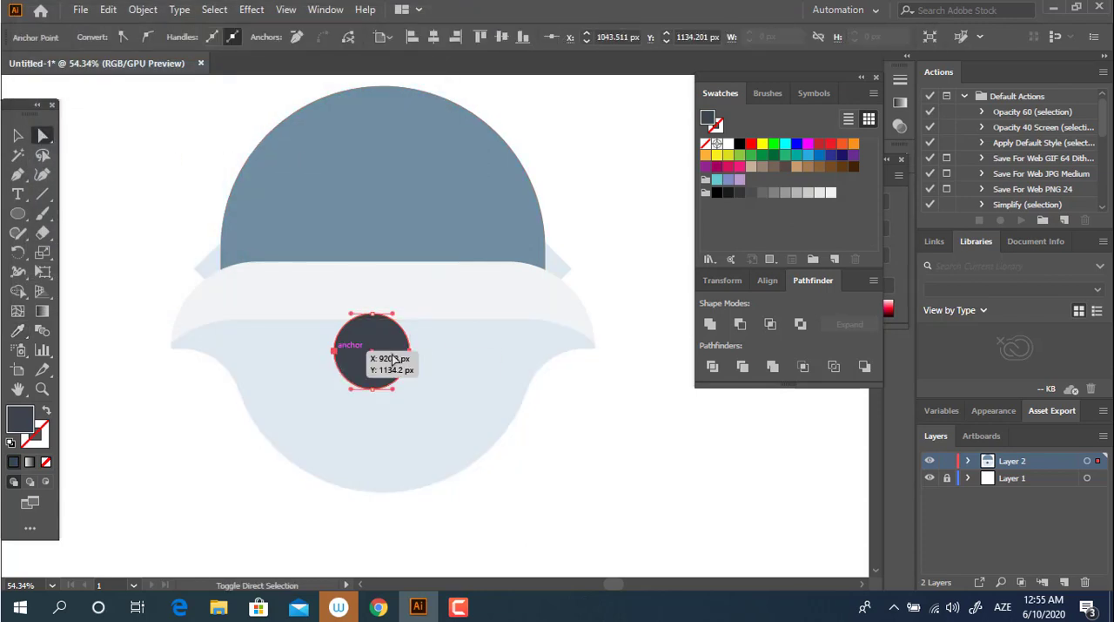
{"action": "left_click_drag", "start_coordinate": [410, 356], "coordinate": [414, 376]}
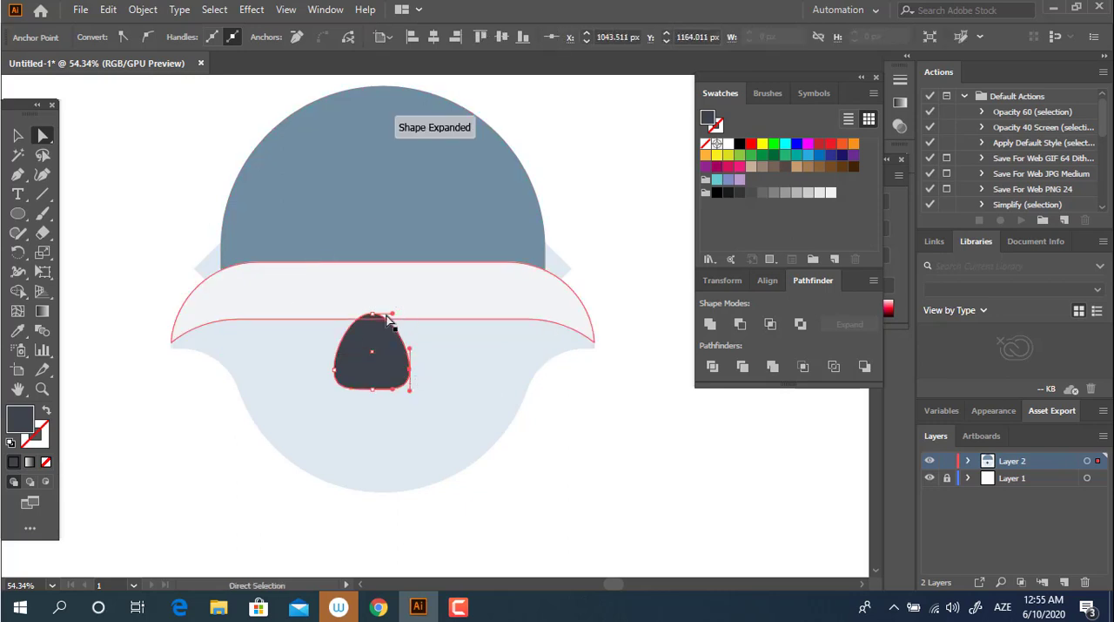
{"action": "left_click_drag", "start_coordinate": [376, 322], "coordinate": [377, 328]}
Step: Move the dark rounded shape up onto the pale band and center it horizontally with the other shapes
{"action": "key", "text": "v"}
{"action": "left_click_drag", "start_coordinate": [398, 372], "coordinate": [410, 337]}
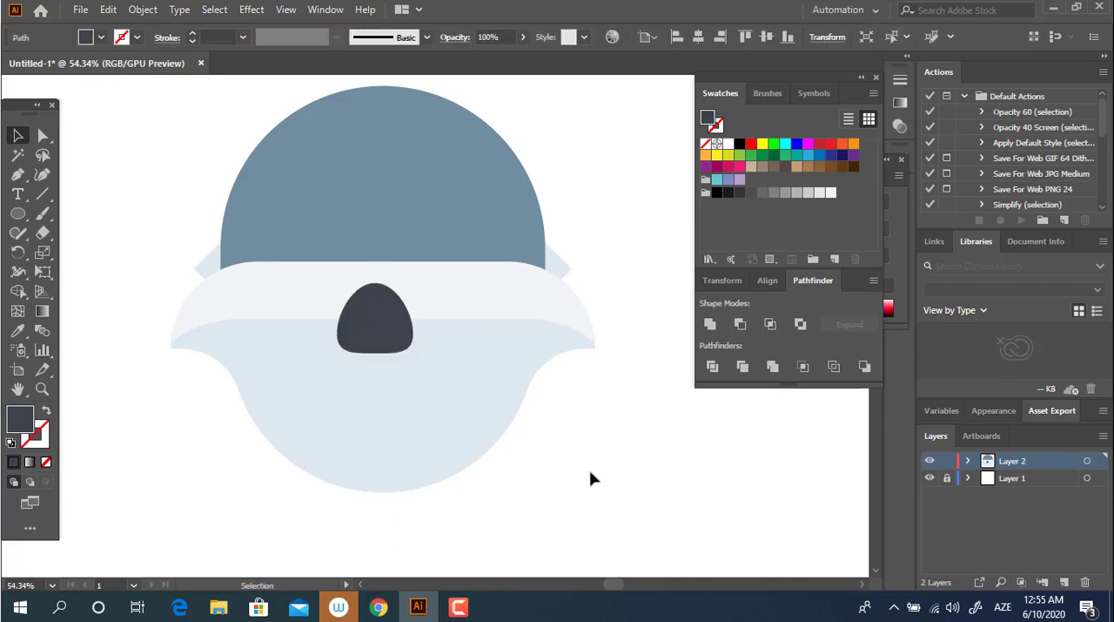
{"action": "left_click_drag", "start_coordinate": [589, 469], "coordinate": [137, 104]}
{"action": "left_click", "coordinate": [704, 41]}
{"action": "left_click", "coordinate": [618, 314]}
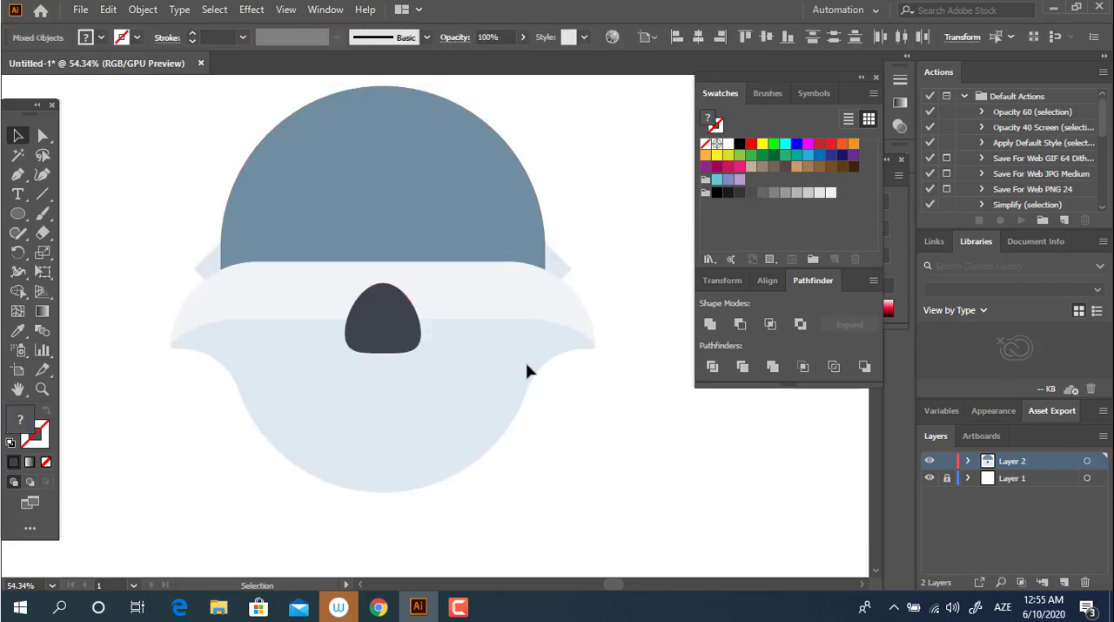
Step: Draw a small flat ellipse near the top of the nose as a highlight, filled with the pale band's sampled color
{"action": "key", "text": "z"}
{"action": "left_click_drag", "start_coordinate": [391, 319], "coordinate": [540, 352]}
{"action": "key", "text": "l"}
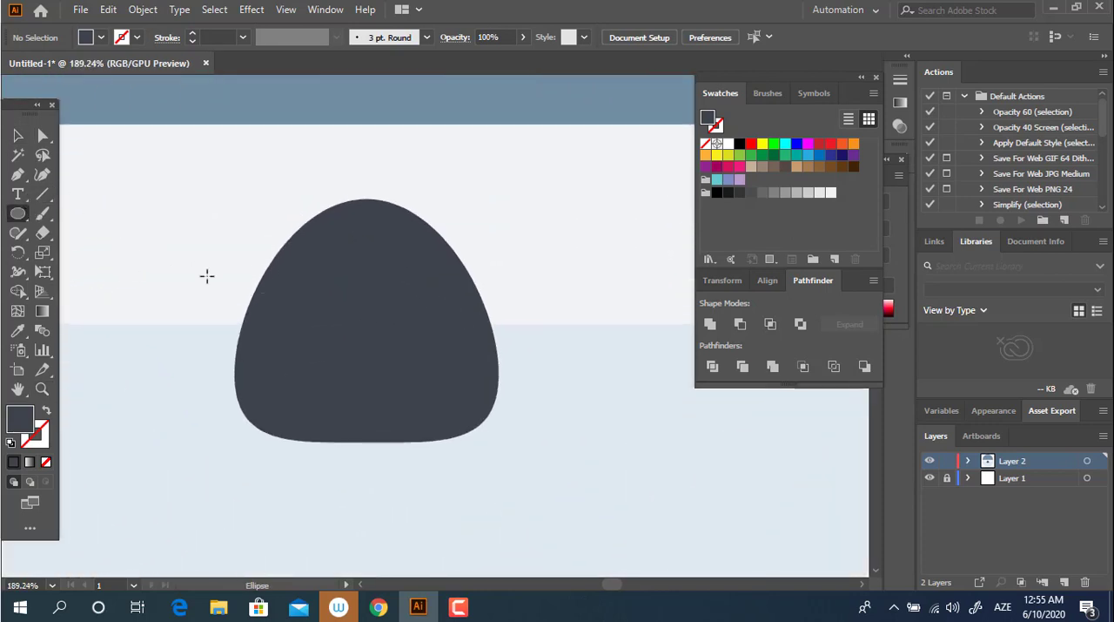
{"action": "left_click_drag", "start_coordinate": [305, 232], "coordinate": [422, 286]}
{"action": "key", "text": "i"}
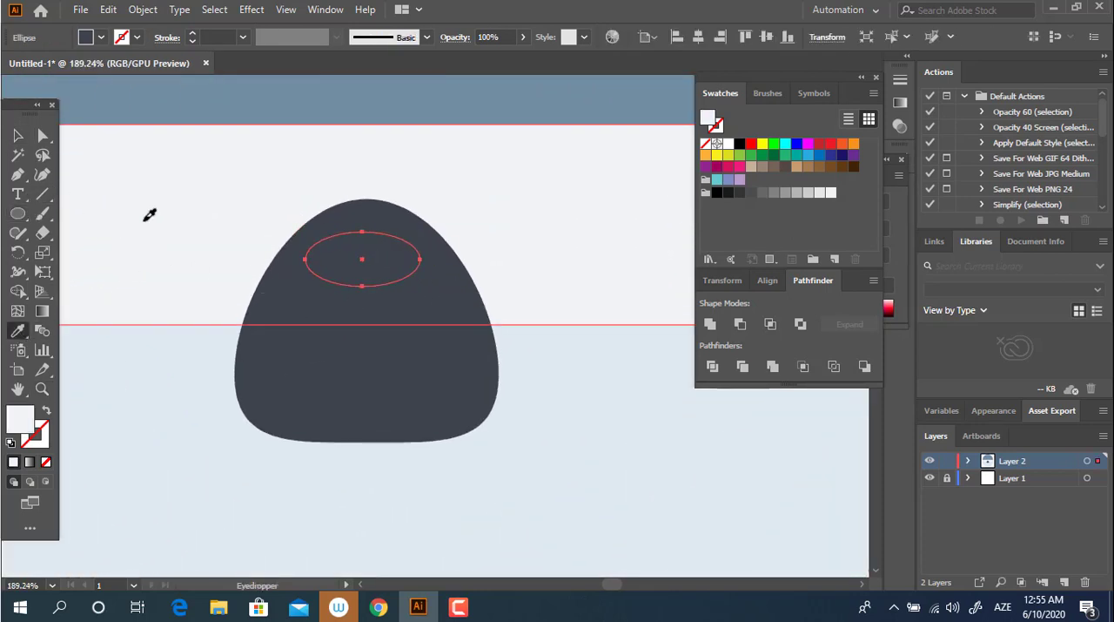
{"action": "left_click", "coordinate": [145, 217]}
{"action": "key", "text": "v"}
{"action": "left_click_drag", "start_coordinate": [369, 261], "coordinate": [372, 256]}
Step: Draw an open angular path with the Pen tool from the nose's lower center straight down, about 128 px right, and about 42 px up
{"action": "key", "text": "z"}
{"action": "left_click_drag", "start_coordinate": [491, 307], "coordinate": [346, 360]}
{"action": "key", "text": "space"}
{"action": "left_click_drag", "start_coordinate": [422, 364], "coordinate": [324, 381]}
{"action": "key", "text": "space"}
{"action": "left_click_drag", "start_coordinate": [325, 380], "coordinate": [376, 401]}
{"action": "key", "text": "space"}
{"action": "mouse_move", "coordinate": [375, 399]}
{"action": "left_mouse_down"}
{"action": "mouse_move", "coordinate": [395, 412]}
{"action": "mouse_move", "coordinate": [384, 409]}
{"action": "left_mouse_up"}
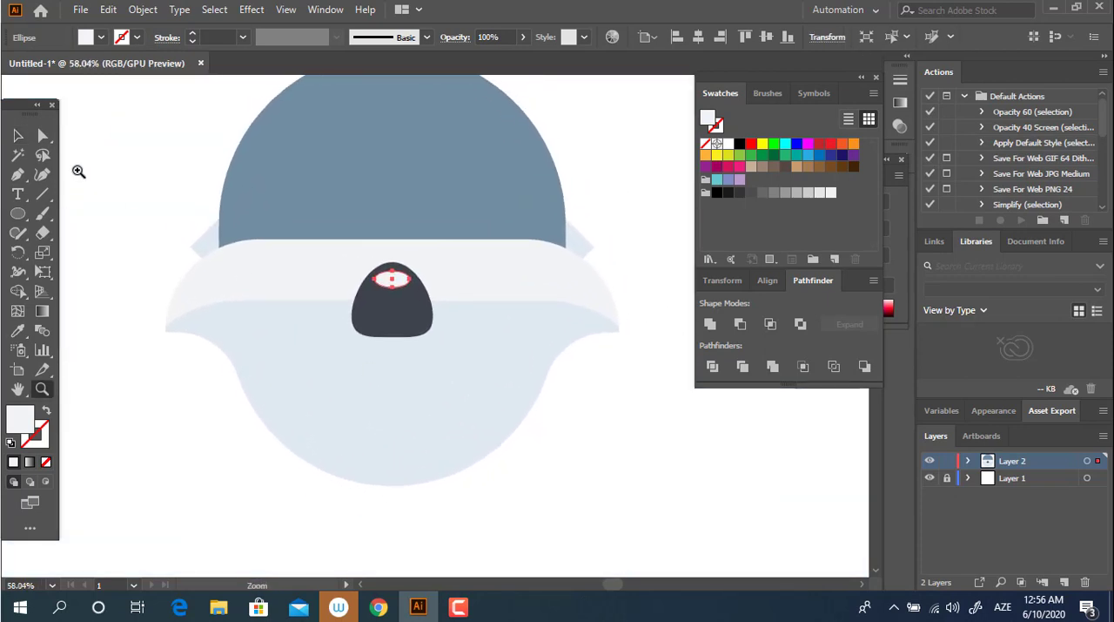
{"action": "key", "text": "v"}
{"action": "left_click", "coordinate": [606, 453]}
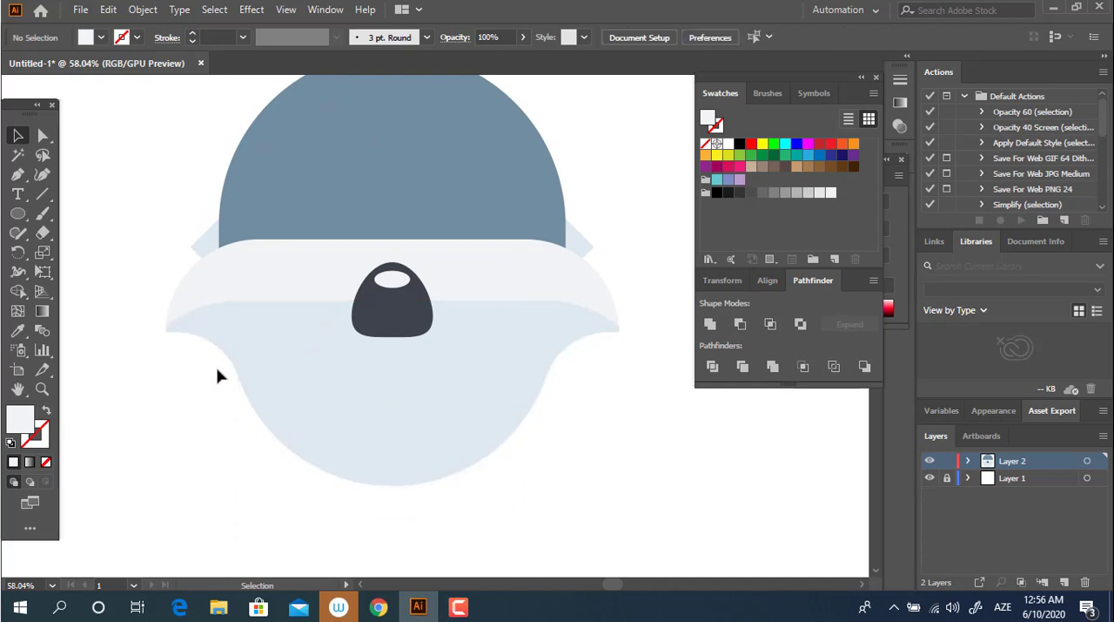
{"action": "left_click", "coordinate": [392, 317]}
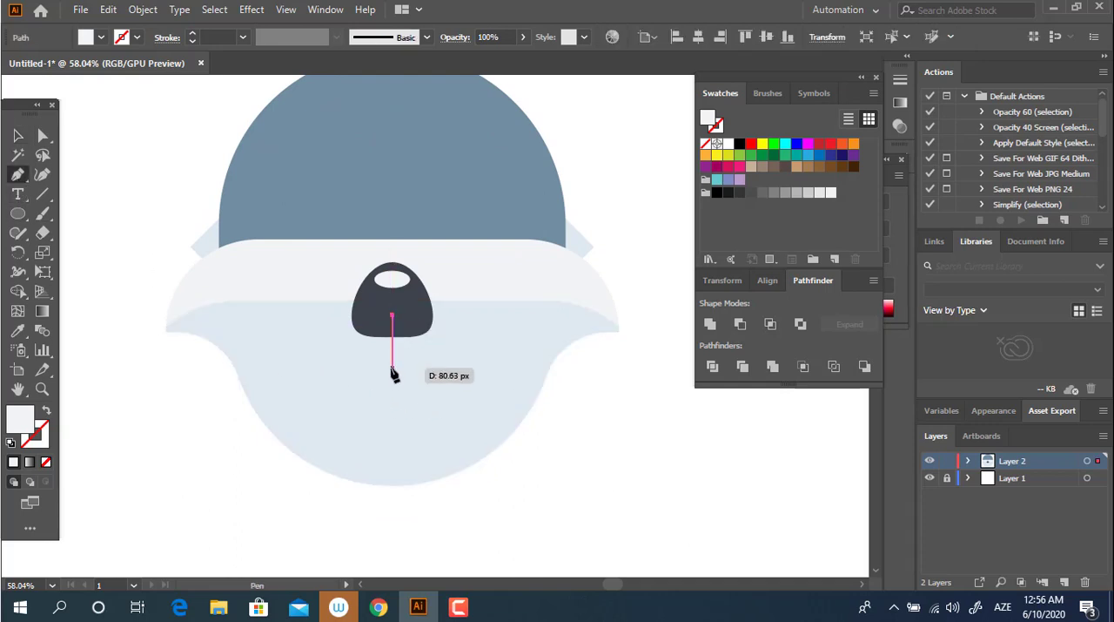
{"action": "left_click", "coordinate": [392, 364]}
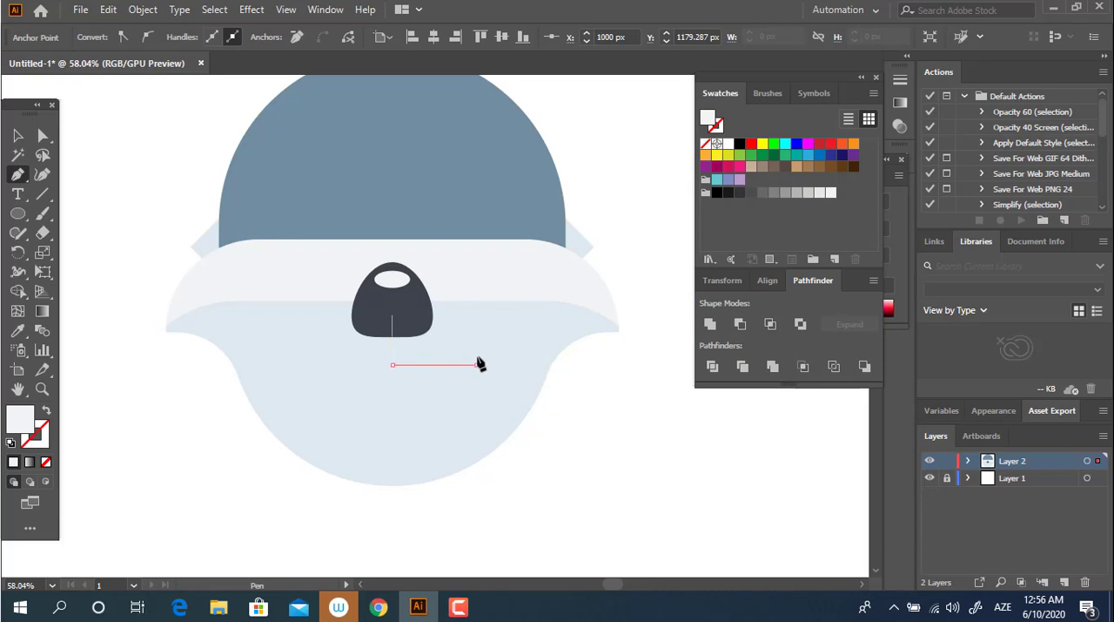
{"action": "left_click", "coordinate": [476, 364]}
{"action": "left_click", "coordinate": [476, 335]}
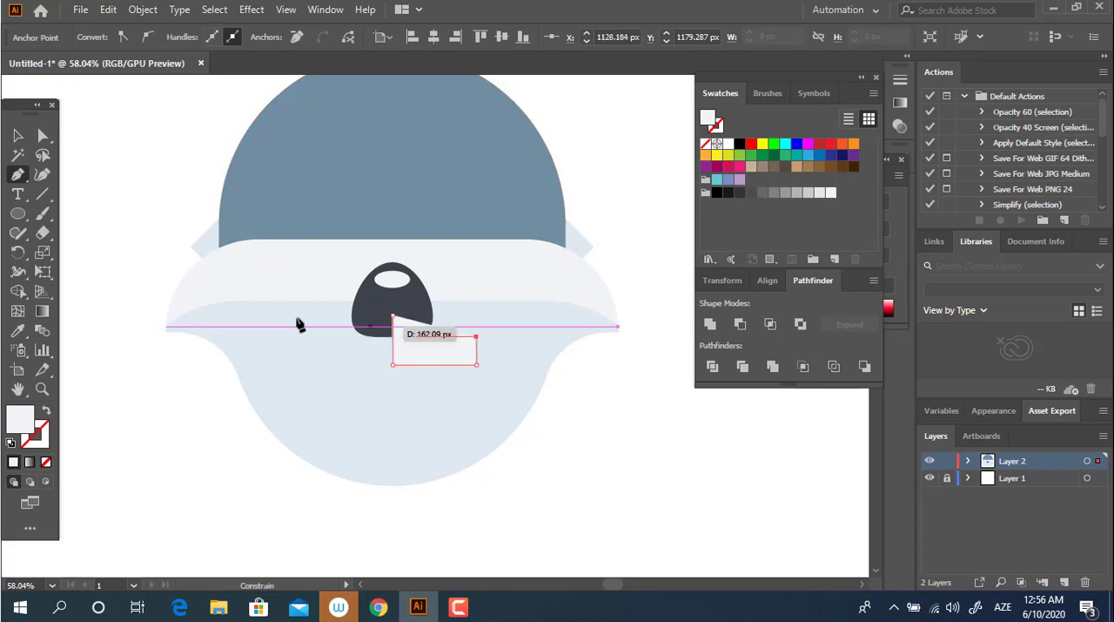
Step: Sample the nose's dark color for the open path and apply it as the stroke with no fill
{"action": "left_click", "coordinate": [17, 330]}
{"action": "left_click", "coordinate": [419, 296]}
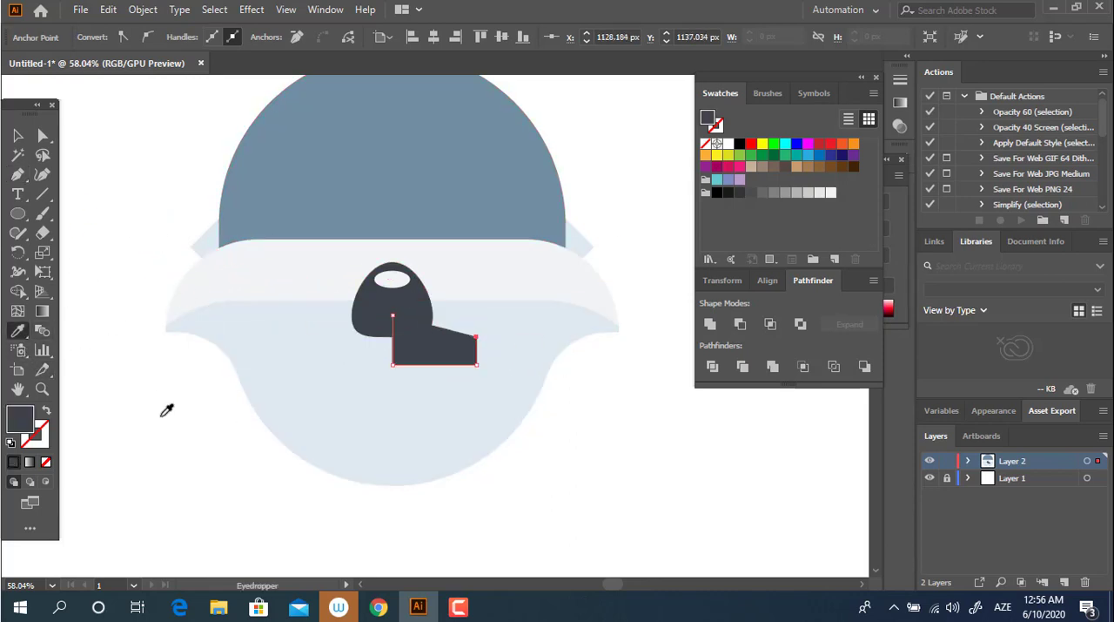
{"action": "left_click", "coordinate": [48, 413]}
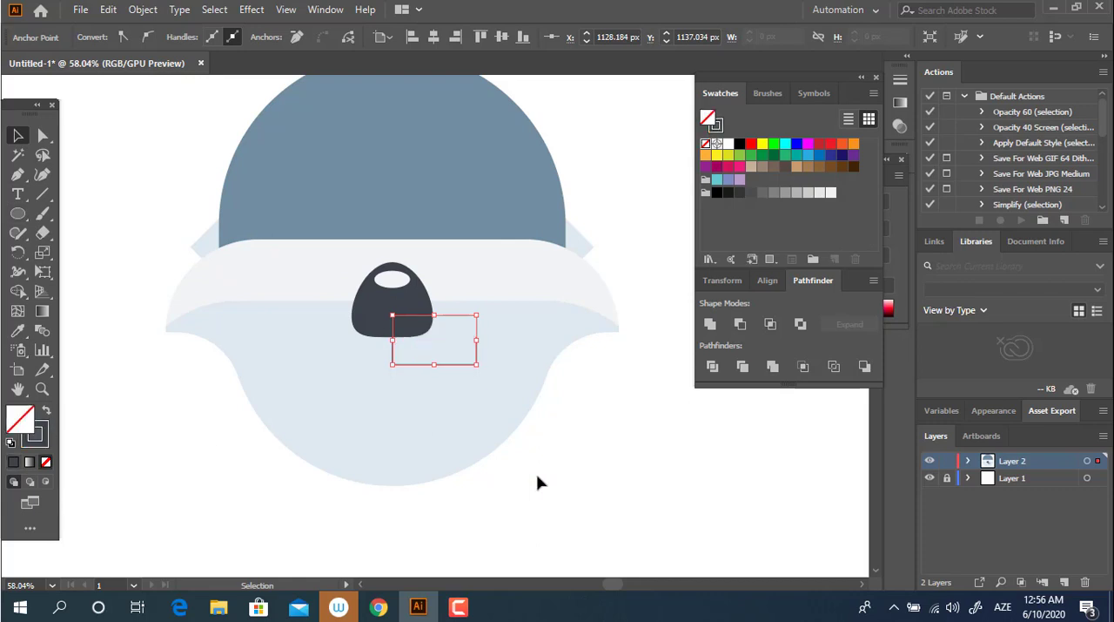
{"action": "left_click", "coordinate": [537, 480]}
Step: Duplicate the open path, reflect the copy vertically, and place it against the original so both share the center line below the nose
{"action": "key", "text": "z"}
{"action": "left_click_drag", "start_coordinate": [453, 355], "coordinate": [563, 398]}
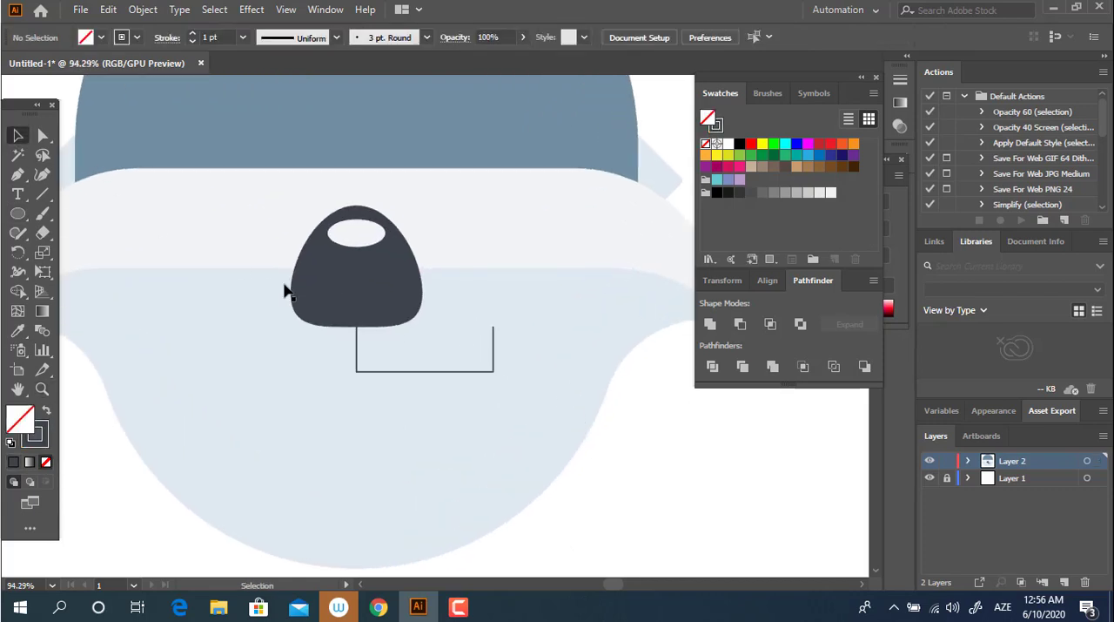
{"action": "left_click_drag", "start_coordinate": [457, 373], "coordinate": [261, 374]}
{"action": "right_click", "coordinate": [261, 373]}
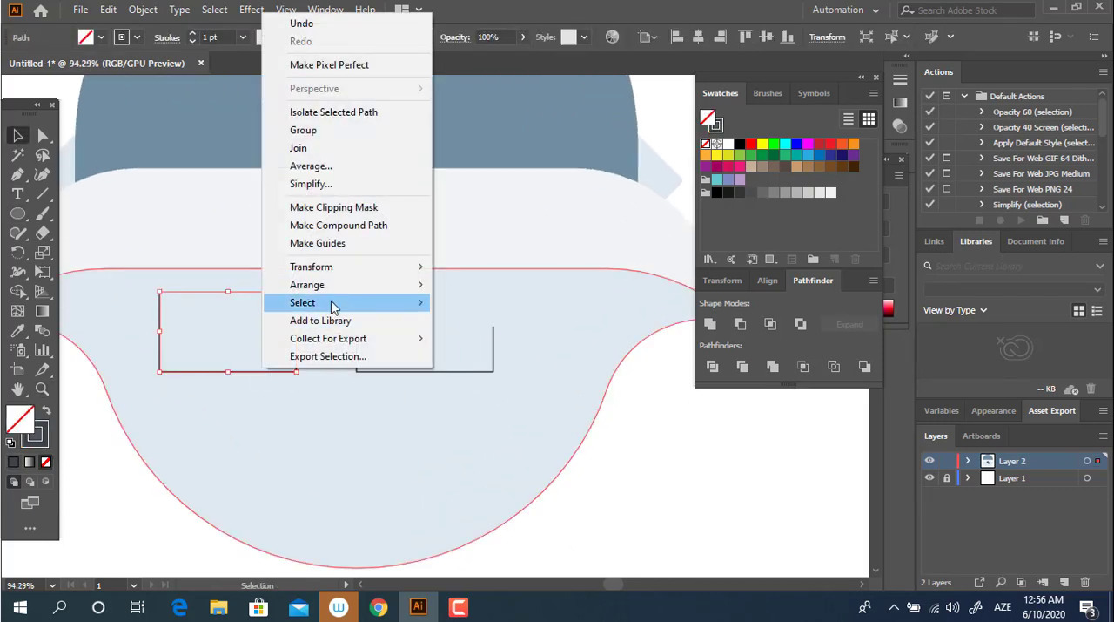
{"action": "mouse_move", "coordinate": [348, 266]}
{"action": "left_click", "coordinate": [497, 334]}
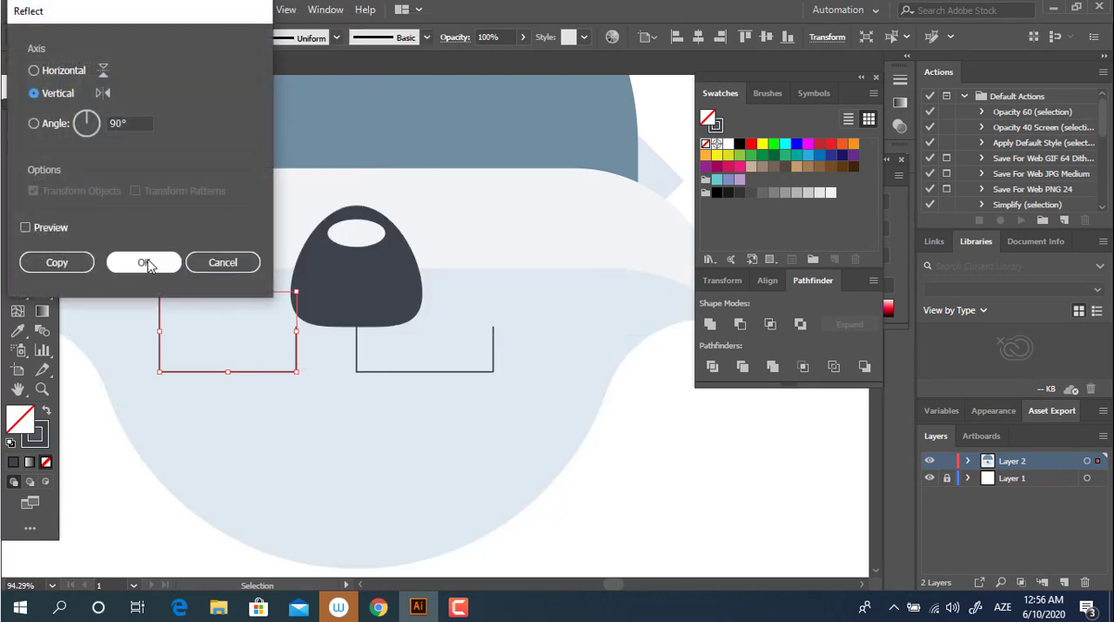
{"action": "left_click", "coordinate": [147, 262]}
{"action": "left_click_drag", "start_coordinate": [261, 372], "coordinate": [321, 377]}
{"action": "left_click", "coordinate": [671, 521]}
Step: Set the stroke of both mouth paths to 10 pt with round caps
{"action": "key", "text": "ctrl+space"}
{"action": "left_click_drag", "start_coordinate": [522, 423], "coordinate": [315, 338]}
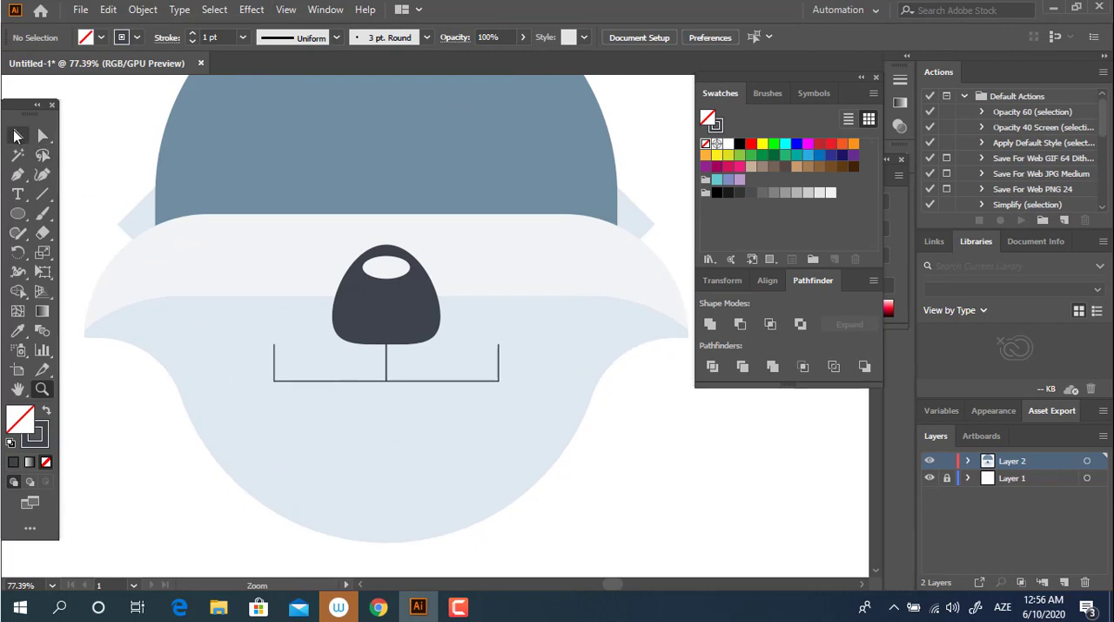
{"action": "left_click_drag", "start_coordinate": [260, 371], "coordinate": [261, 372]}
{"action": "left_click", "coordinate": [558, 453], "text": "shift"}
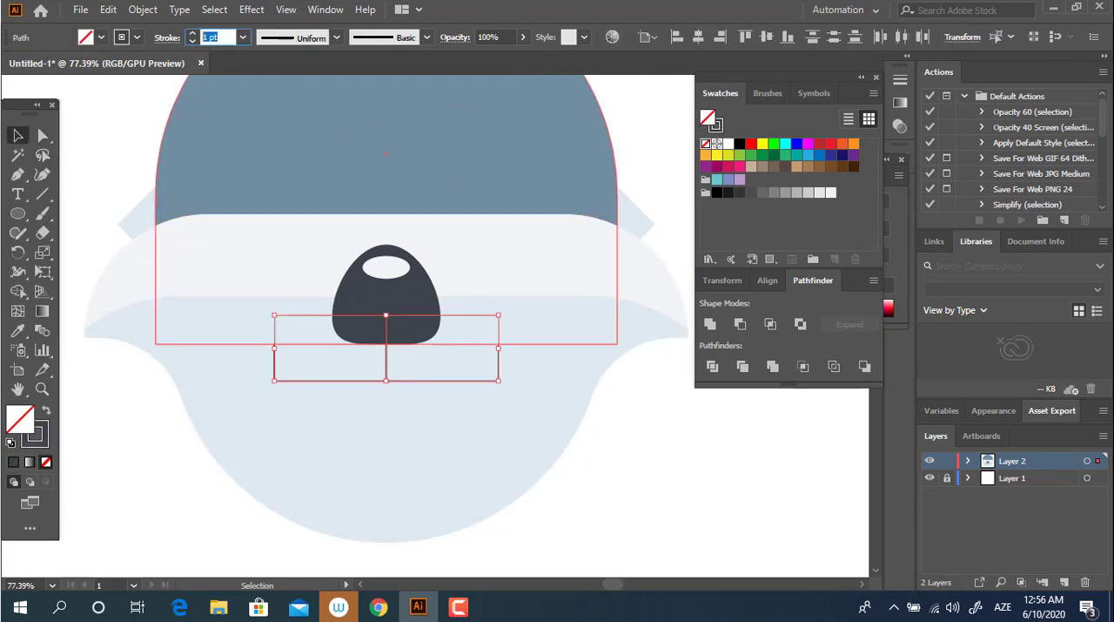
{"action": "key", "text": "Return"}
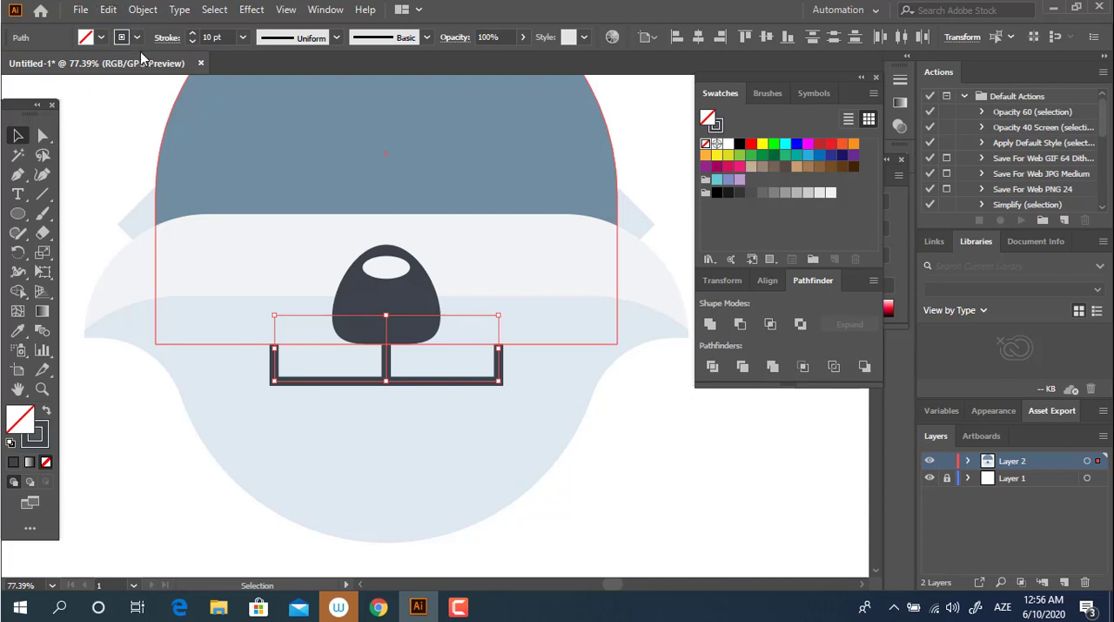
{"action": "left_click", "coordinate": [167, 37]}
{"action": "left_click", "coordinate": [82, 78]}
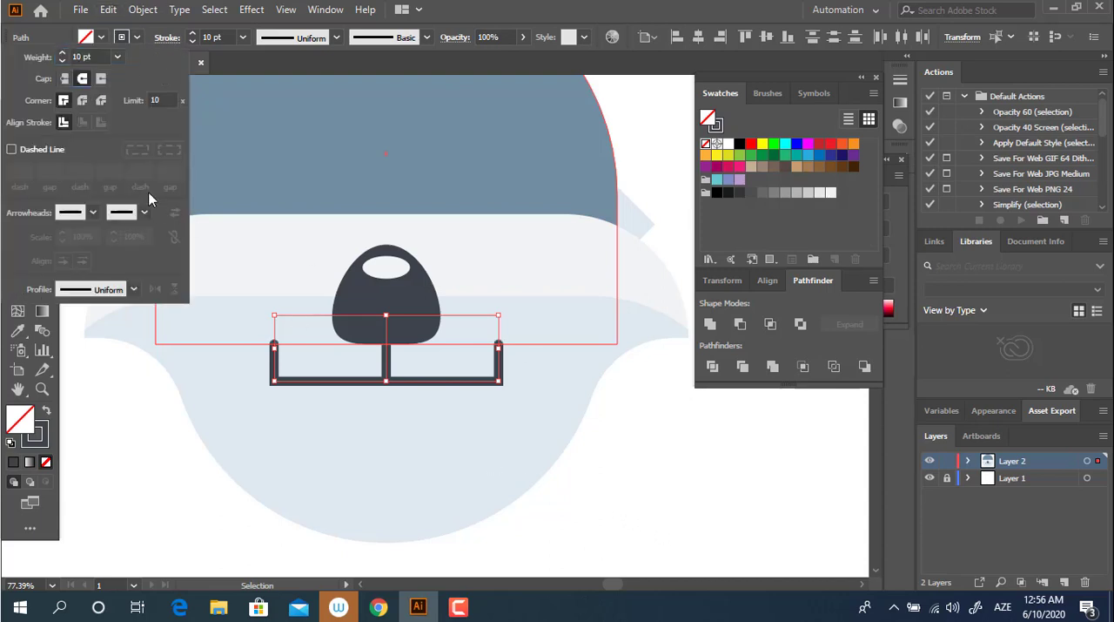
{"action": "left_click", "coordinate": [40, 383]}
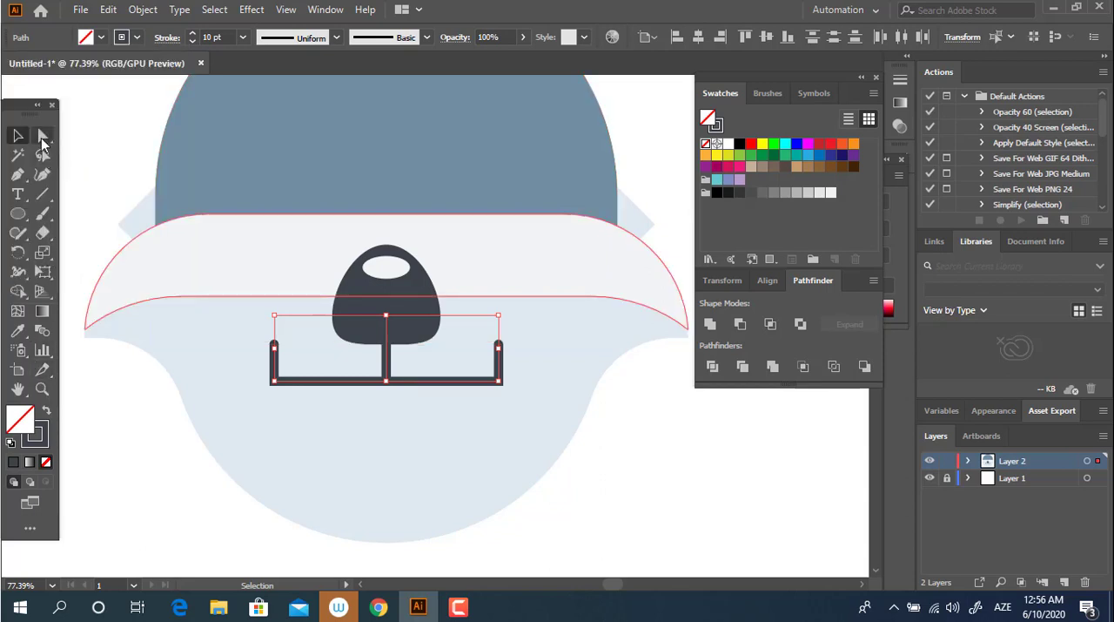
Step: Round the corners of both mouth paths to a radius of about 42 px
{"action": "left_click", "coordinate": [42, 138]}
{"action": "left_click_drag", "start_coordinate": [397, 369], "coordinate": [525, 316]}
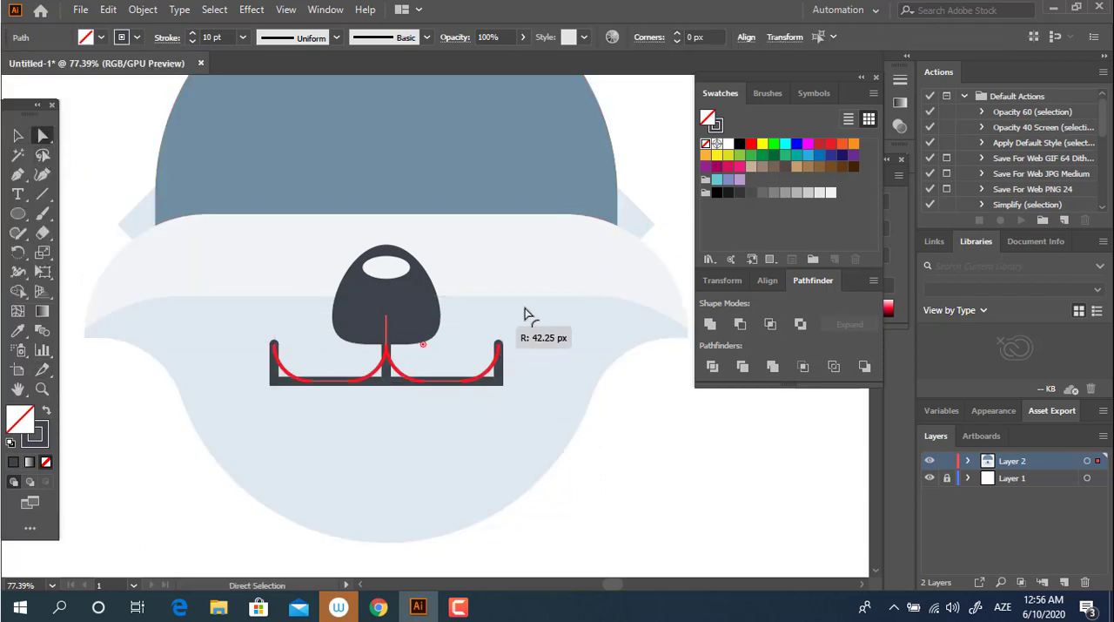
{"action": "left_click", "coordinate": [654, 499]}
{"action": "key", "text": "z"}
{"action": "left_click_drag", "start_coordinate": [635, 493], "coordinate": [564, 493]}
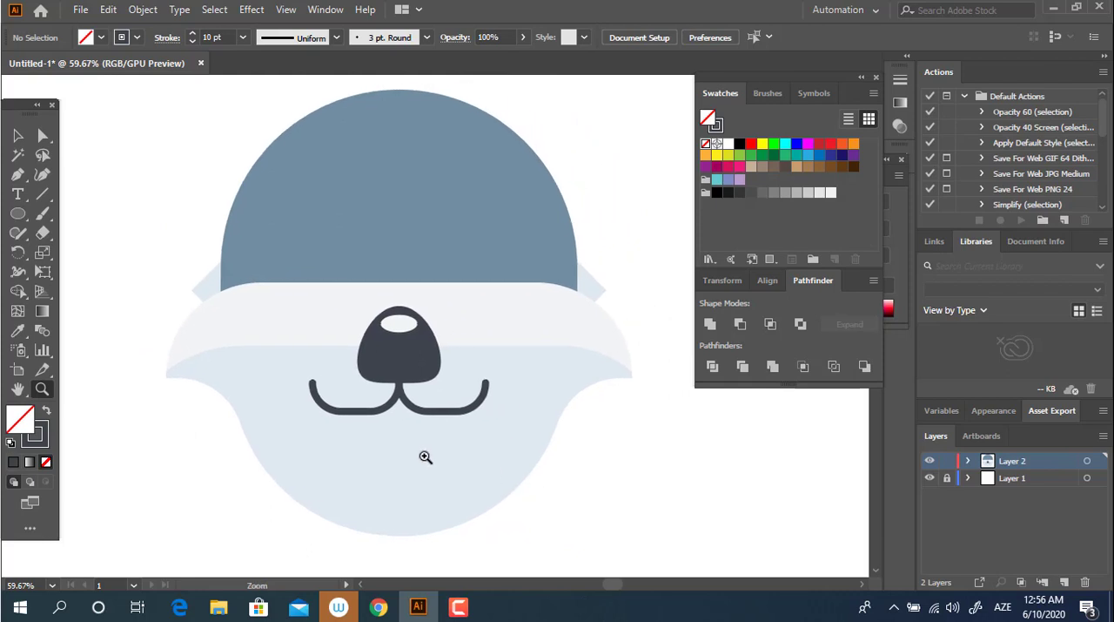
Step: Expand the fill and stroke of both mouth lines and unite them into a single shape
{"action": "left_click_drag", "start_coordinate": [424, 457], "coordinate": [489, 472]}
{"action": "left_click", "coordinate": [18, 135]}
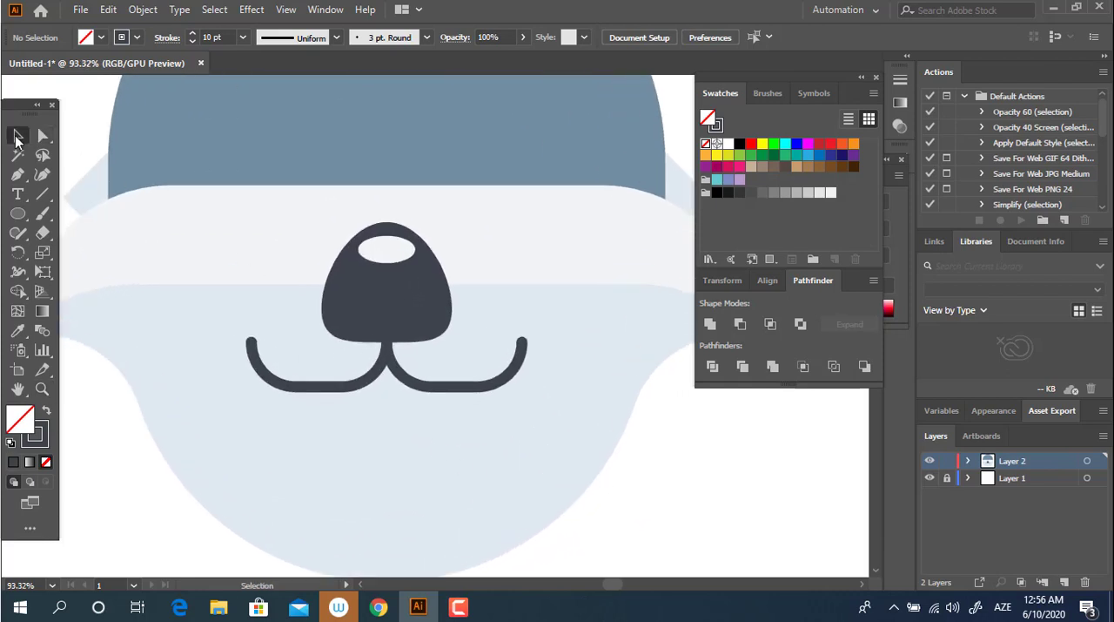
{"action": "left_click", "coordinate": [357, 387]}
{"action": "left_click", "coordinate": [448, 390], "text": "shift"}
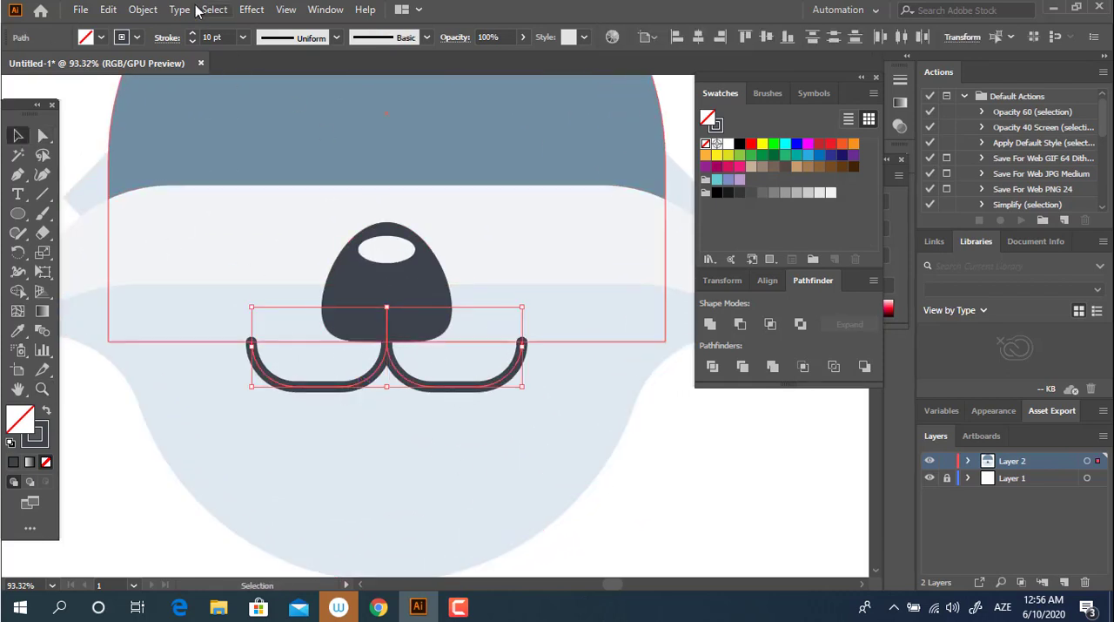
{"action": "left_click", "coordinate": [143, 10]}
{"action": "left_click", "coordinate": [213, 195]}
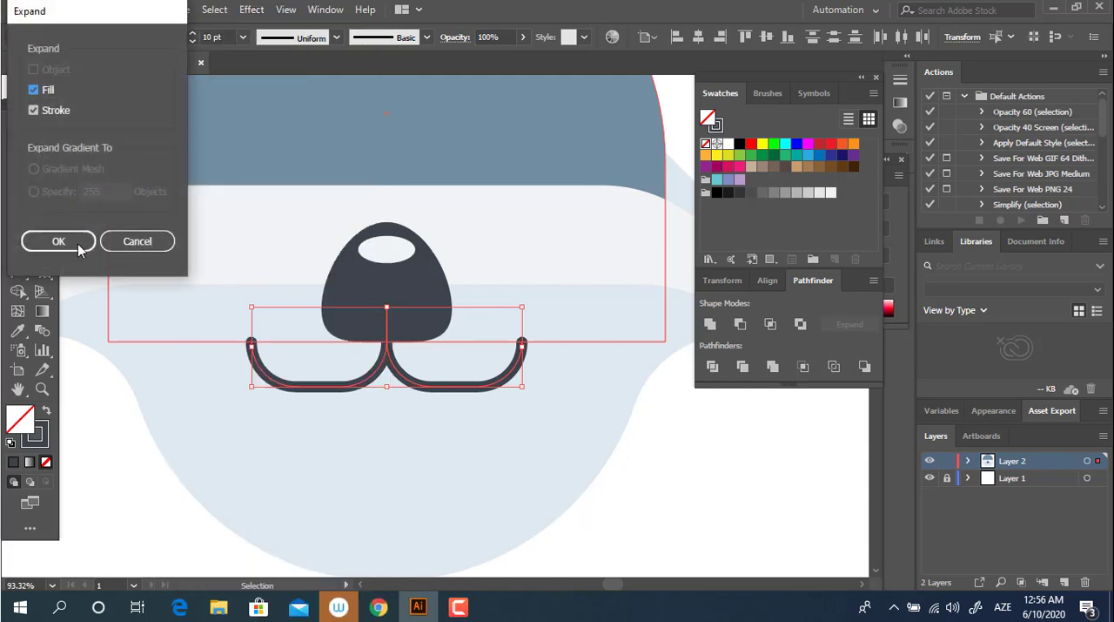
{"action": "left_click", "coordinate": [49, 241]}
{"action": "left_click", "coordinate": [711, 326]}
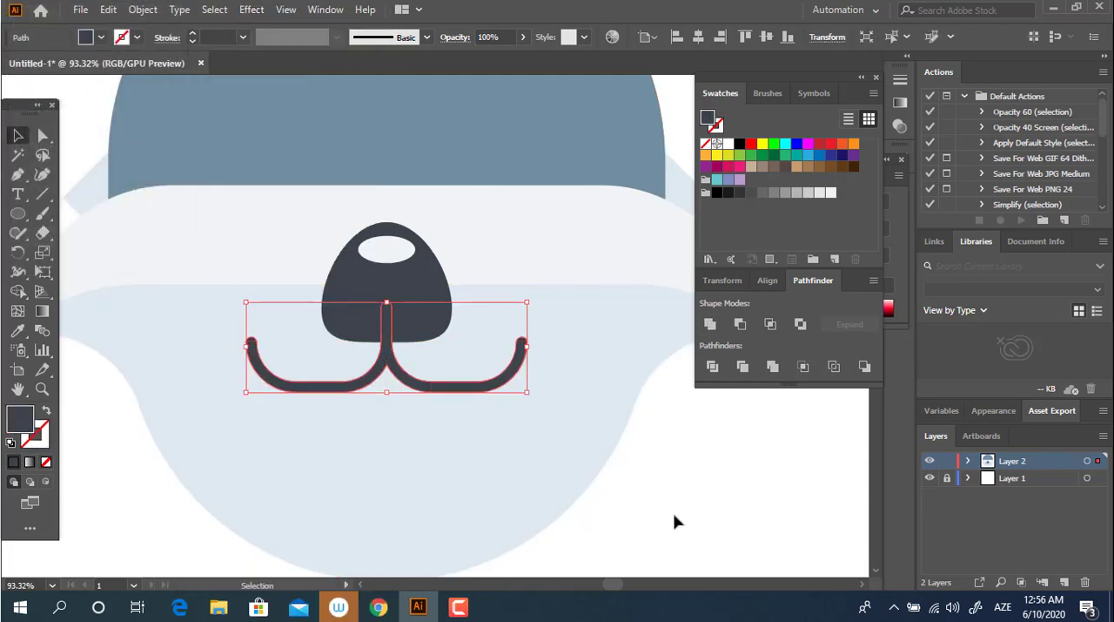
{"action": "left_click", "coordinate": [653, 488]}
Step: Draw a small dark upright rectangle directly below the middle of the mouth line
{"action": "scroll", "coordinate": [636, 459], "scroll_direction": "down", "scroll_amount": 2}
{"action": "left_click_drag", "start_coordinate": [21, 216], "coordinate": [56, 212]}
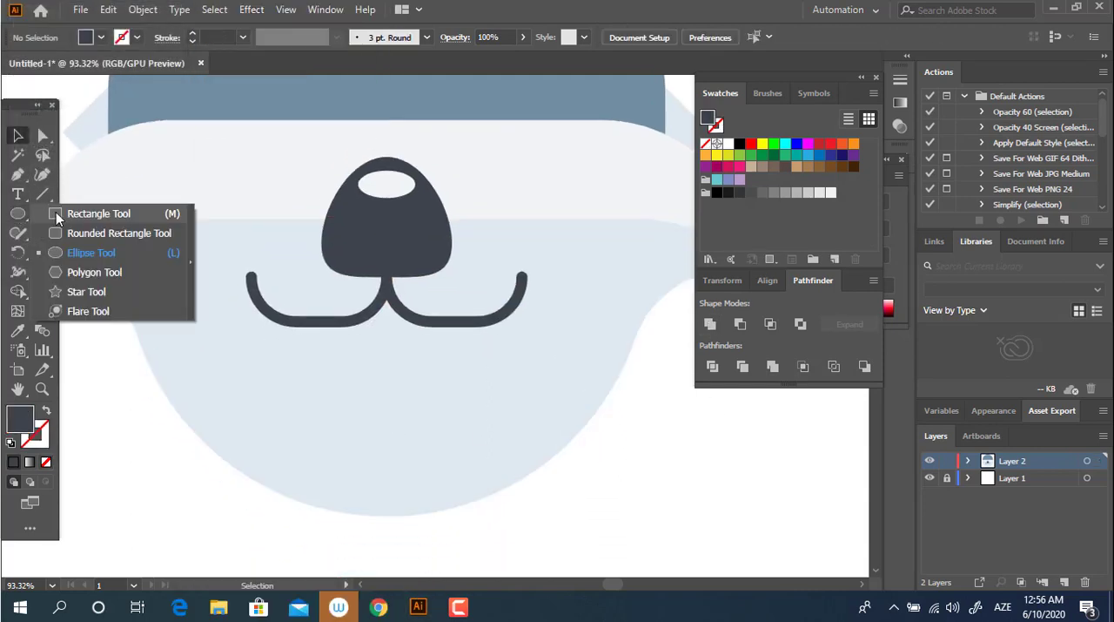
{"action": "left_click_drag", "start_coordinate": [349, 328], "coordinate": [423, 420]}
{"action": "key", "text": "z"}
{"action": "left_click_drag", "start_coordinate": [461, 358], "coordinate": [344, 376]}
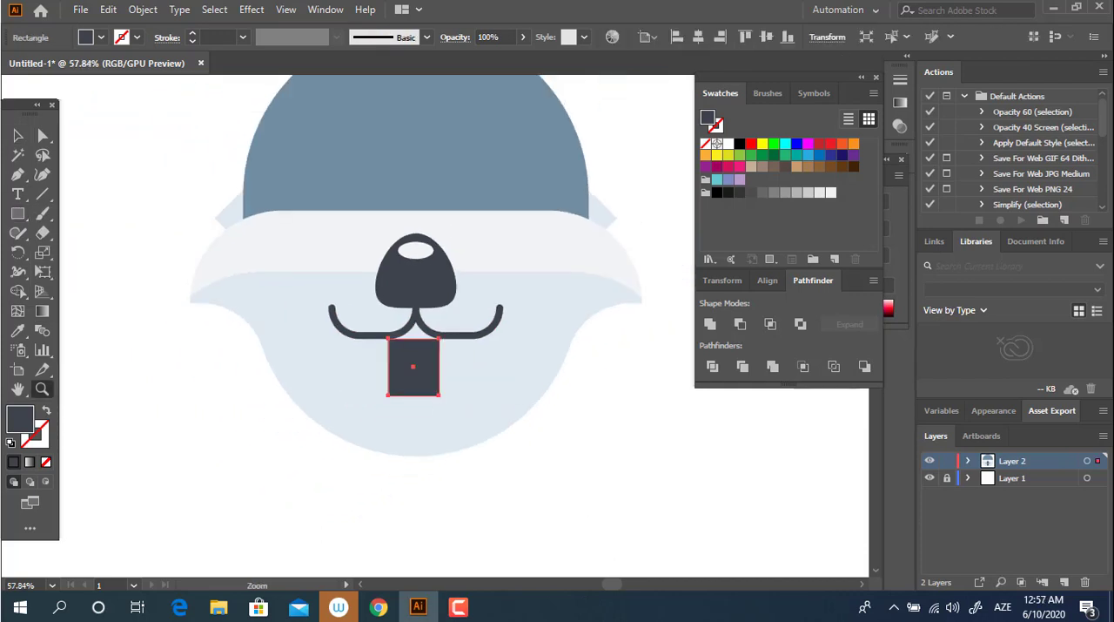
Step: Select all the head's shapes and center them horizontally so the new rectangle lines up with the mouth
{"action": "left_click", "coordinate": [17, 134]}
{"action": "scroll", "coordinate": [126, 78], "scroll_direction": "up", "scroll_amount": 1}
{"action": "key", "text": "ctrl+a"}
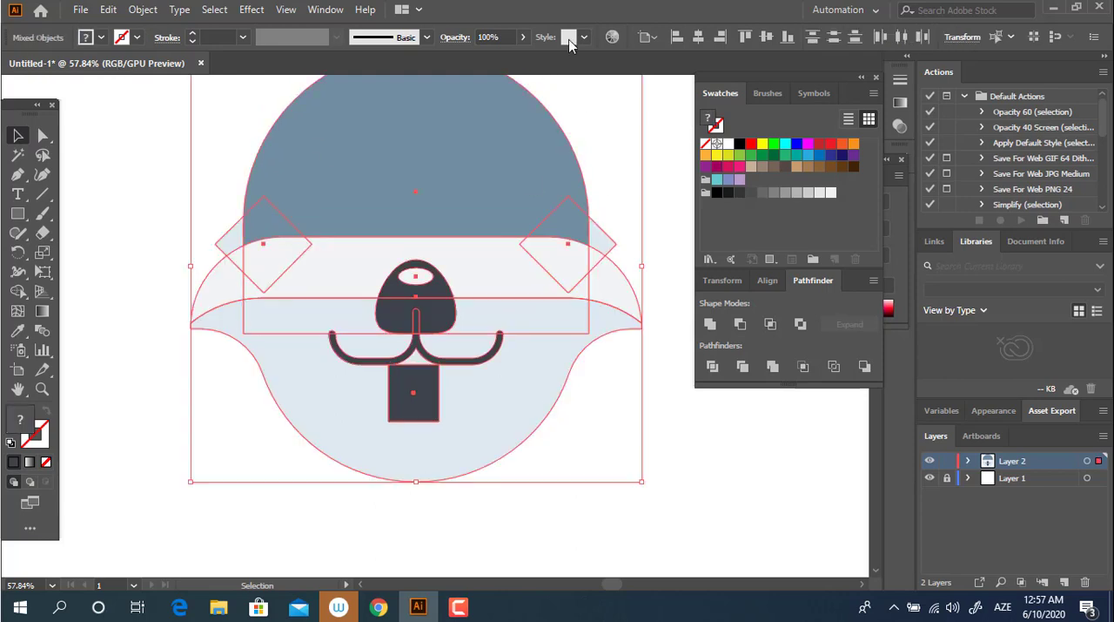
{"action": "left_click", "coordinate": [639, 446]}
Step: Resize the rectangle by raising its top edge into the mouth line, shortening it from below, and widening it evenly on both sides
{"action": "key", "text": "z"}
{"action": "left_click_drag", "start_coordinate": [414, 392], "coordinate": [500, 348]}
{"action": "scroll", "coordinate": [471, 310], "scroll_direction": "down", "scroll_amount": 2}
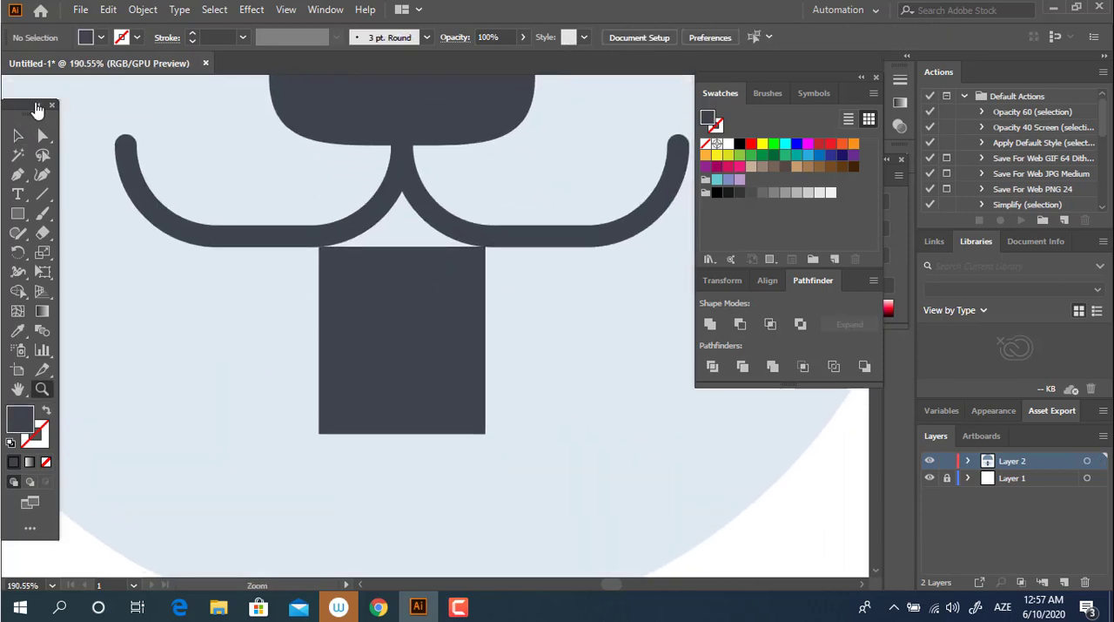
{"action": "left_click", "coordinate": [19, 135]}
{"action": "left_click", "coordinate": [430, 350]}
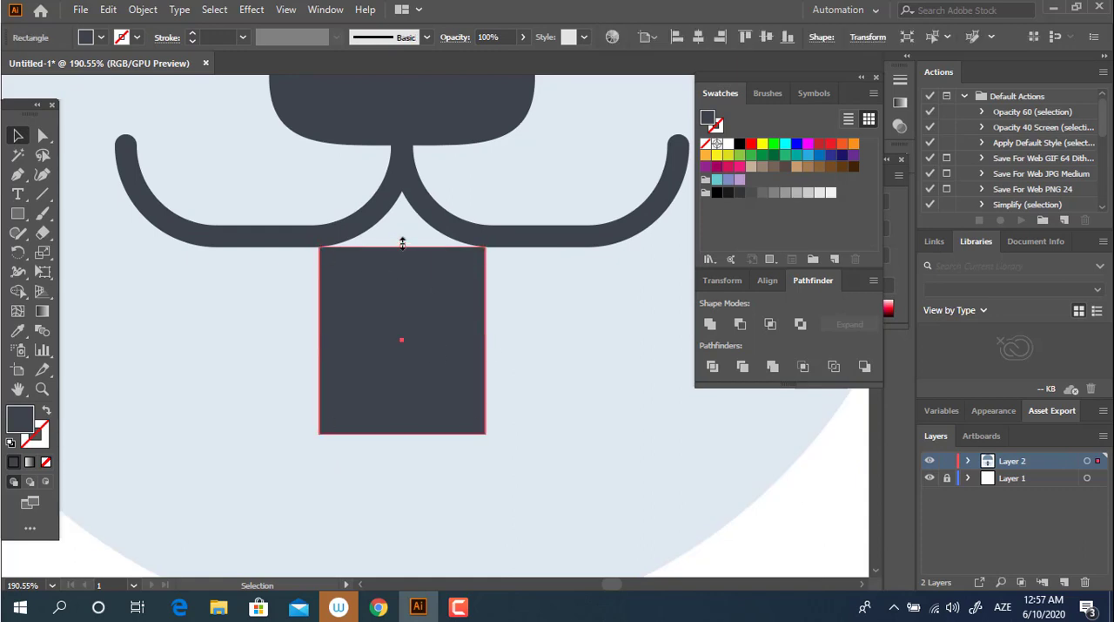
{"action": "left_click_drag", "start_coordinate": [402, 243], "coordinate": [402, 228]}
{"action": "left_click_drag", "start_coordinate": [403, 434], "coordinate": [403, 355]}
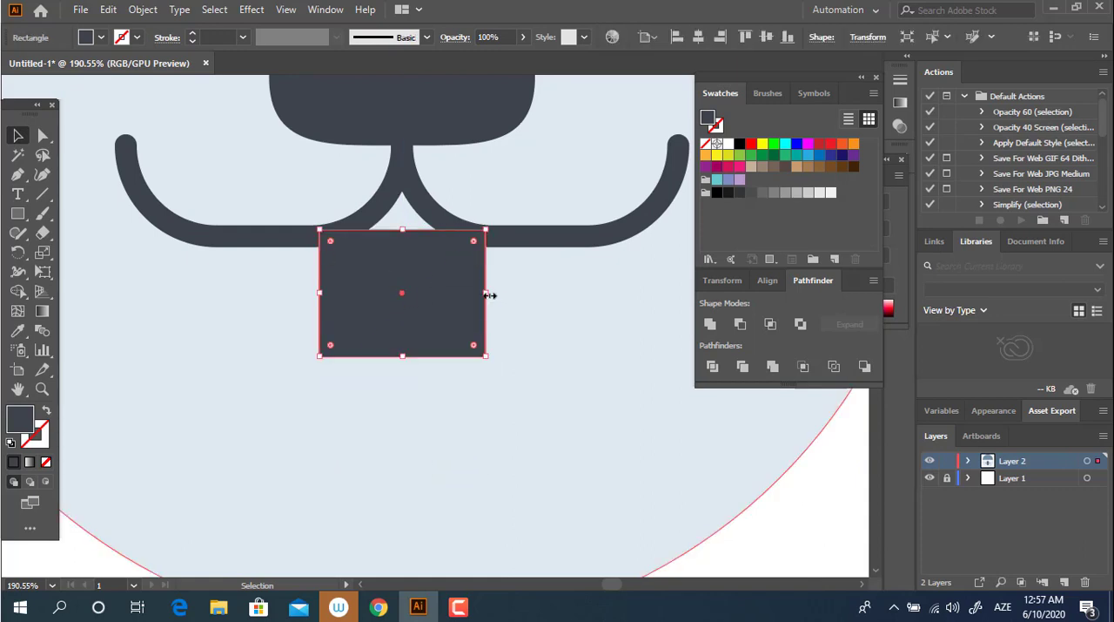
{"action": "left_click_drag", "start_coordinate": [488, 295], "coordinate": [549, 301]}
Step: Round the rectangle's two bottom corners as far as possible to form a half-round open mouth
{"action": "left_click", "coordinate": [43, 135]}
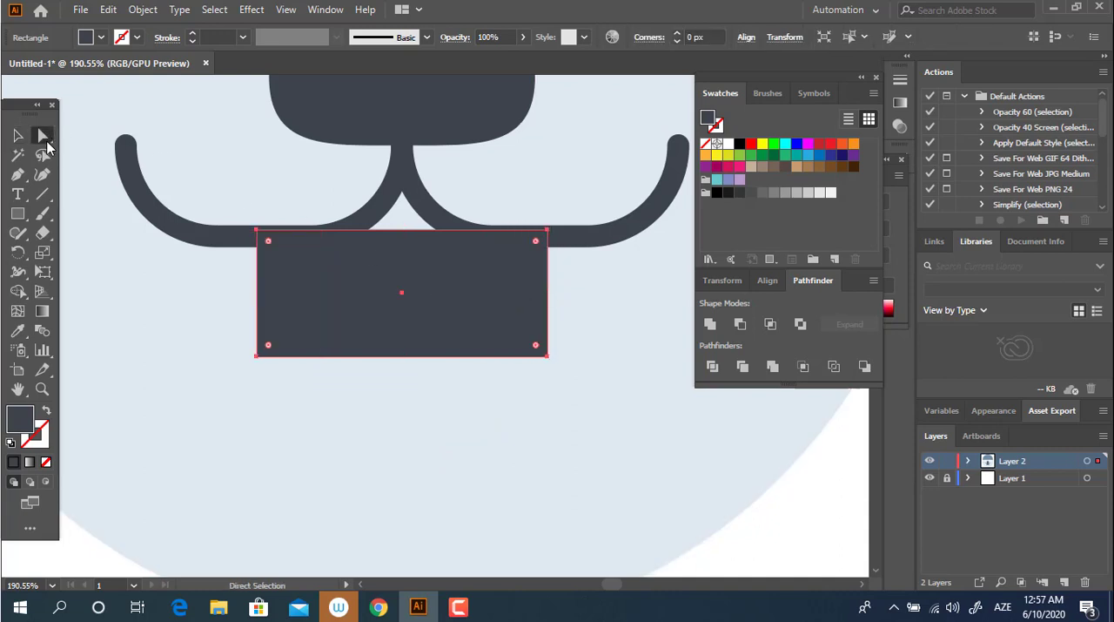
{"action": "left_click", "coordinate": [268, 356]}
{"action": "left_click", "coordinate": [548, 356], "text": "shift"}
{"action": "left_click_drag", "start_coordinate": [536, 345], "coordinate": [365, 163]}
{"action": "key", "text": "z"}
{"action": "left_click_drag", "start_coordinate": [474, 256], "coordinate": [485, 278]}
{"action": "left_click_drag", "start_coordinate": [442, 275], "coordinate": [258, 264]}
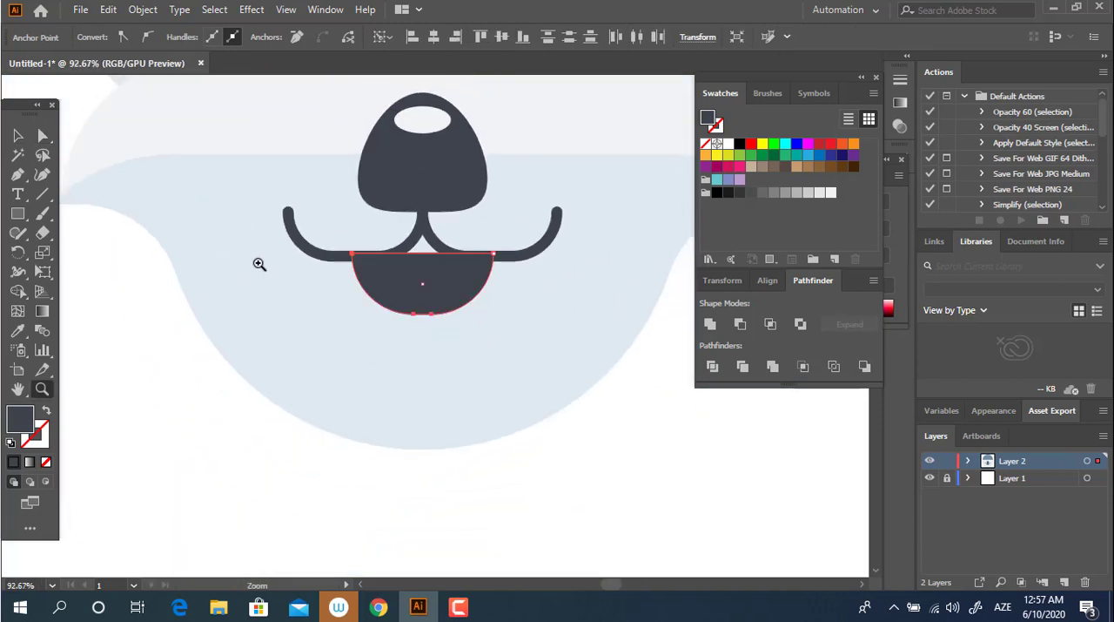
{"action": "left_click", "coordinate": [19, 135]}
{"action": "left_click", "coordinate": [643, 466]}
Step: Select the whole artwork and center all shapes horizontally, including the half-round mouth
{"action": "key", "text": "z"}
{"action": "left_click", "coordinate": [485, 397]}
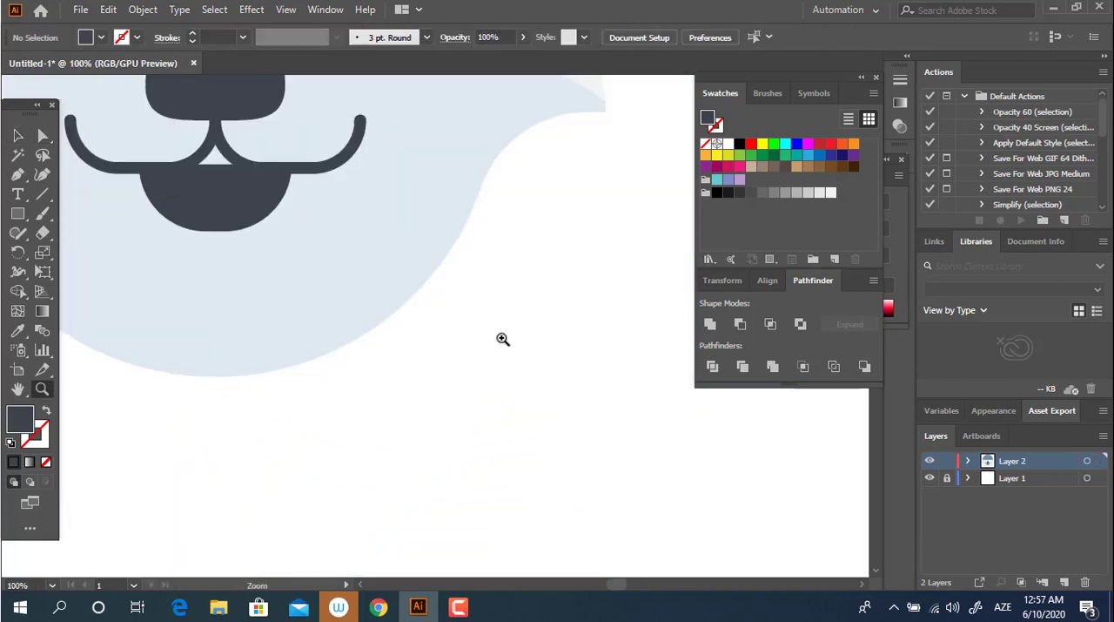
{"action": "left_click_drag", "start_coordinate": [502, 337], "coordinate": [383, 300]}
{"action": "key", "text": "space"}
{"action": "left_click_drag", "start_coordinate": [383, 299], "coordinate": [450, 387]}
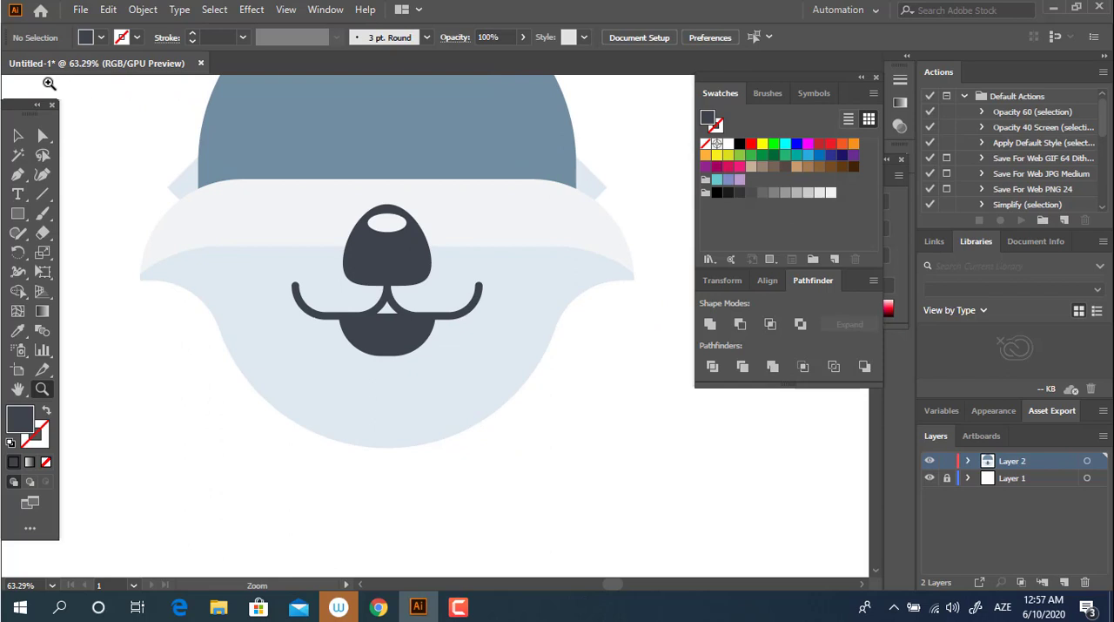
{"action": "left_click", "coordinate": [393, 349]}
{"action": "left_click", "coordinate": [655, 406]}
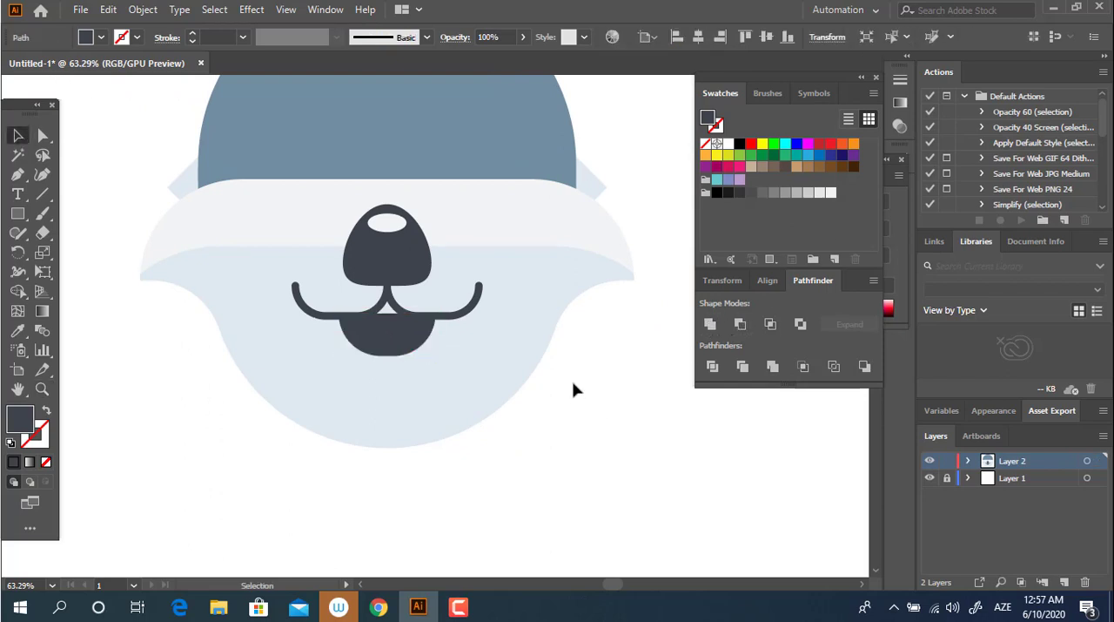
{"action": "key", "text": "space"}
{"action": "left_click_drag", "start_coordinate": [571, 388], "coordinate": [621, 472]}
{"action": "key", "text": "ctrl+a"}
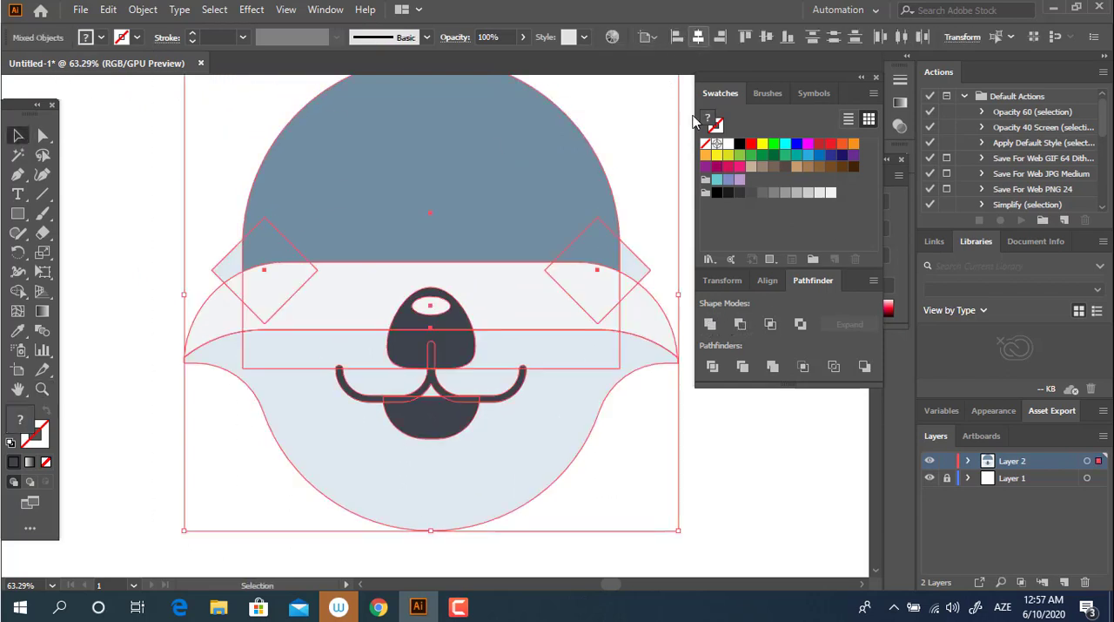
Step: Draw an upright rectangle over the middle of the mouth, from the mouth line down past the half-round opening
{"action": "left_click", "coordinate": [657, 466]}
{"action": "key", "text": "space"}
{"action": "left_click_drag", "start_coordinate": [446, 454], "coordinate": [408, 339]}
{"action": "key", "text": "ctrl+space"}
{"action": "left_click_drag", "start_coordinate": [394, 326], "coordinate": [441, 332]}
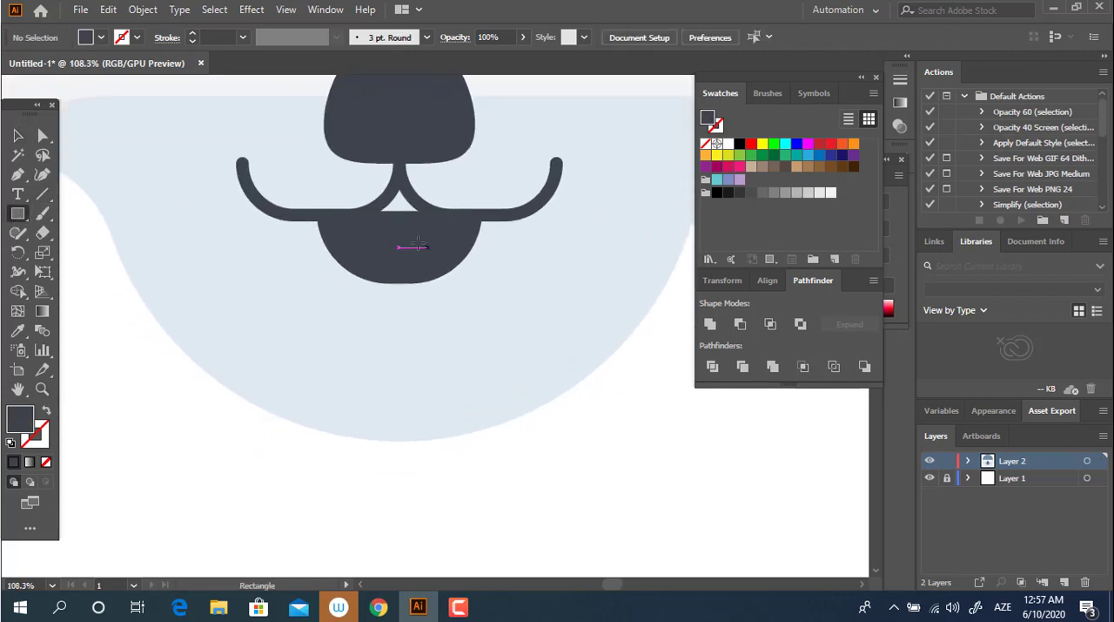
{"action": "left_click_drag", "start_coordinate": [354, 212], "coordinate": [449, 352]}
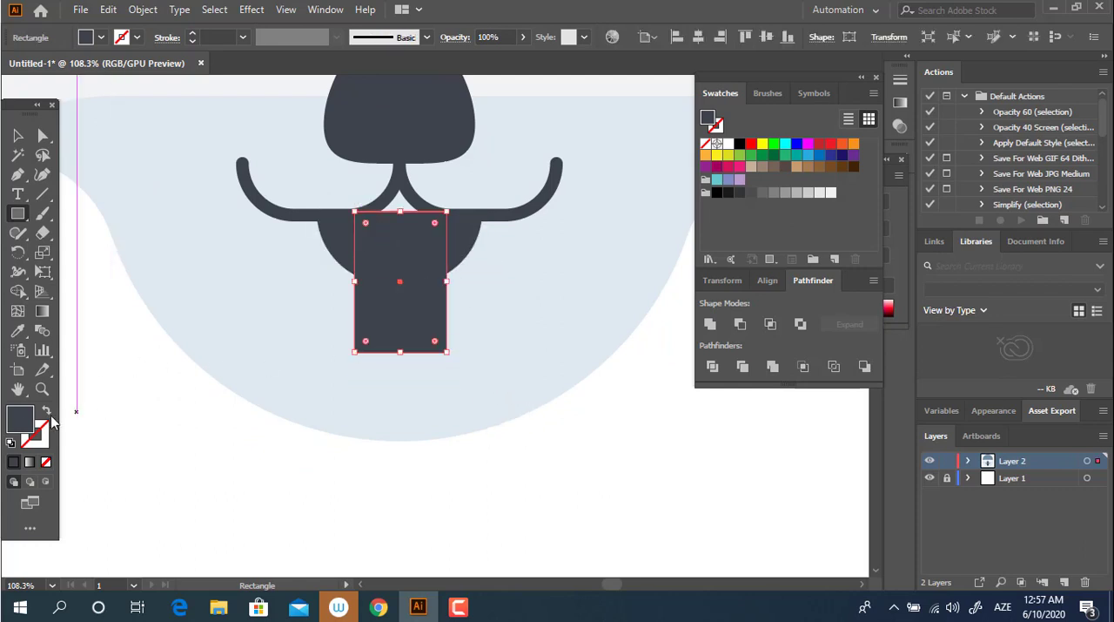
Step: Fill the tongue rectangle with crimson D8255C
{"action": "double_click", "coordinate": [24, 421]}
{"action": "left_click", "coordinate": [250, 68]}
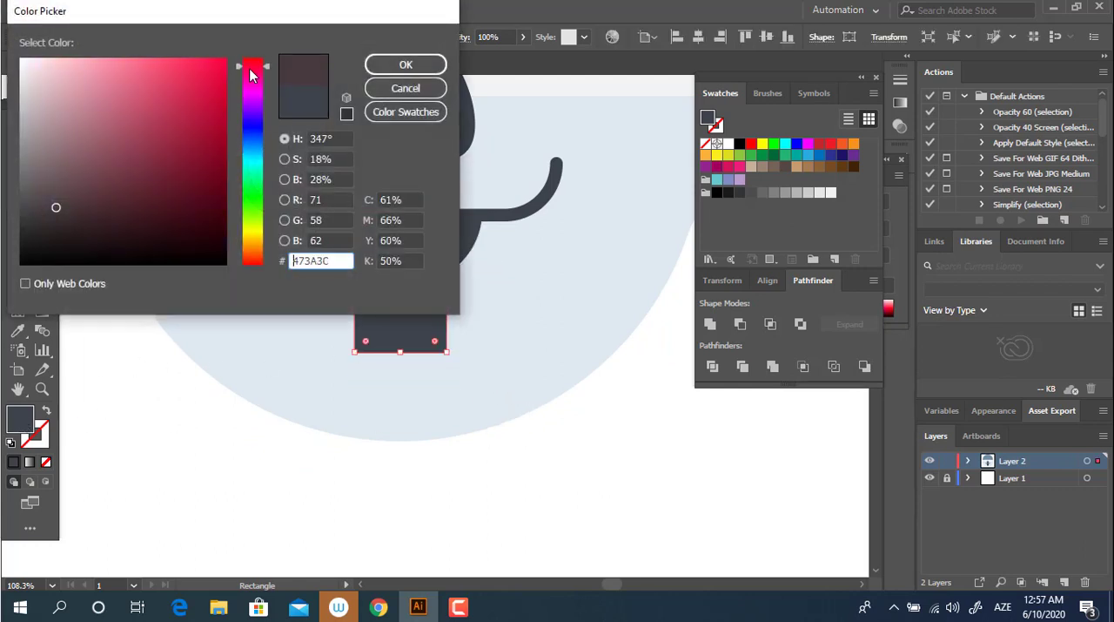
{"action": "left_click", "coordinate": [178, 59]}
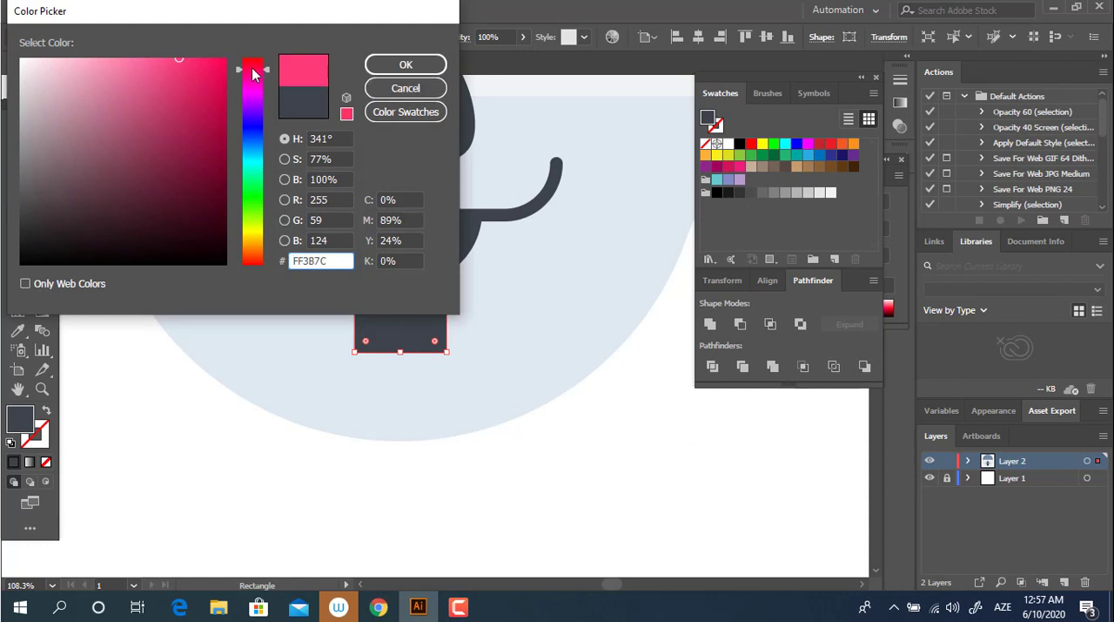
{"action": "left_click_drag", "start_coordinate": [179, 71], "coordinate": [192, 89]}
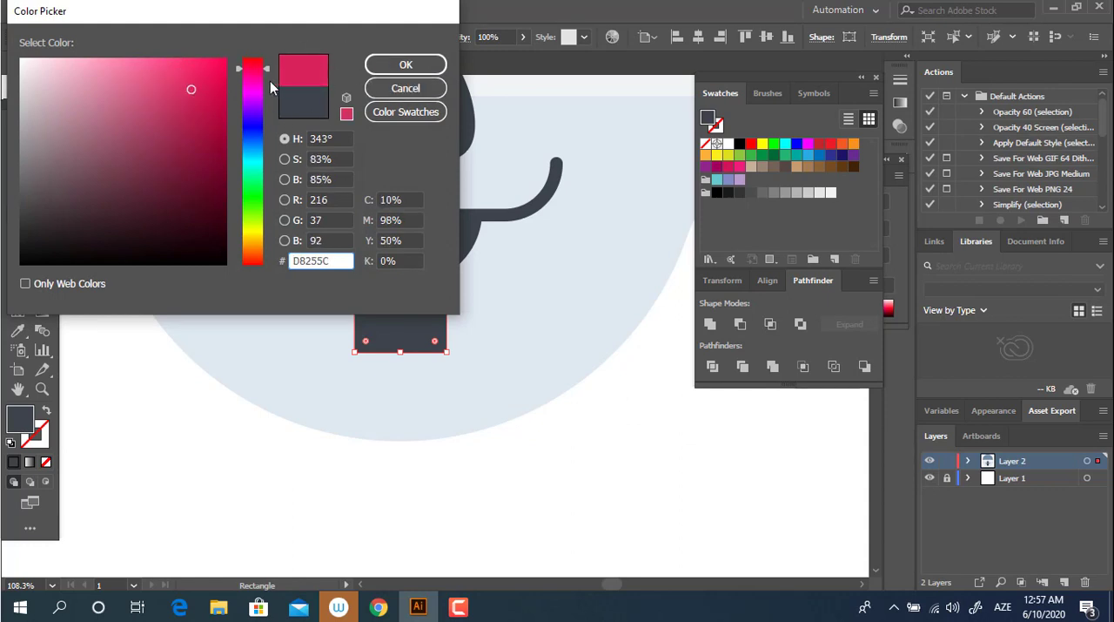
{"action": "left_click", "coordinate": [396, 61]}
Step: Round the tongue rectangle's two bottom corners as far as possible
{"action": "key", "text": "z"}
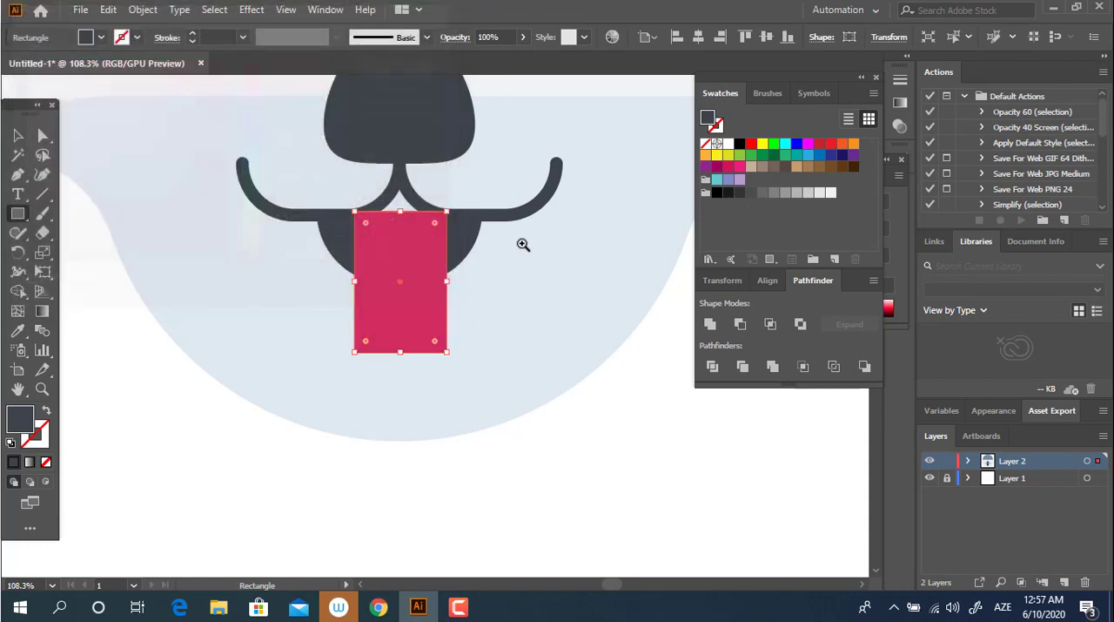
{"action": "left_click_drag", "start_coordinate": [524, 244], "coordinate": [544, 304]}
{"action": "left_click", "coordinate": [45, 135]}
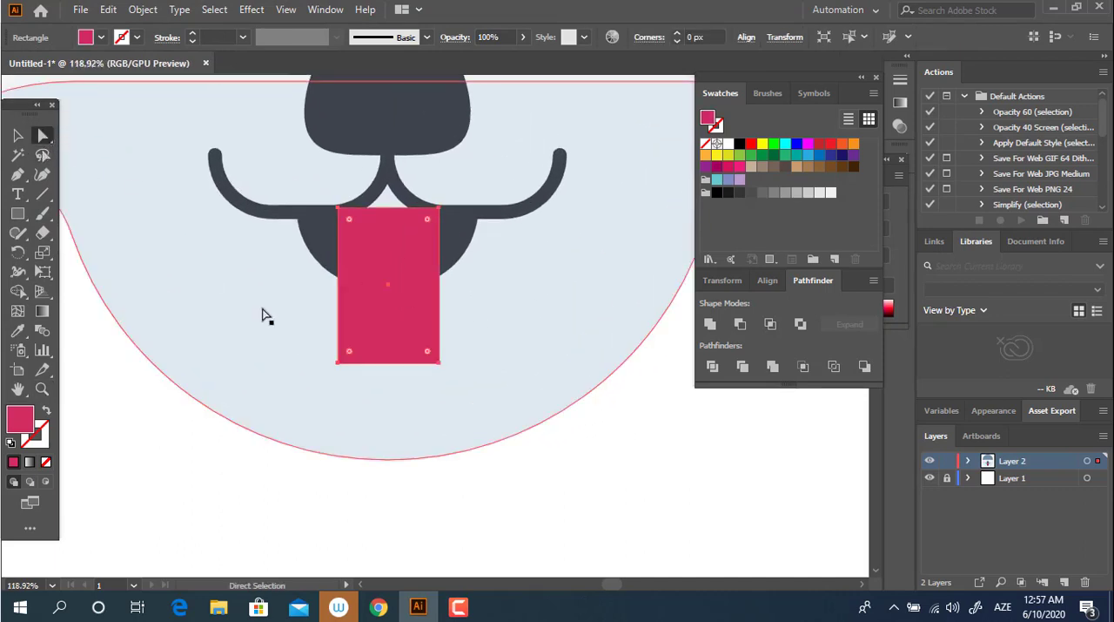
{"action": "left_click", "coordinate": [338, 361]}
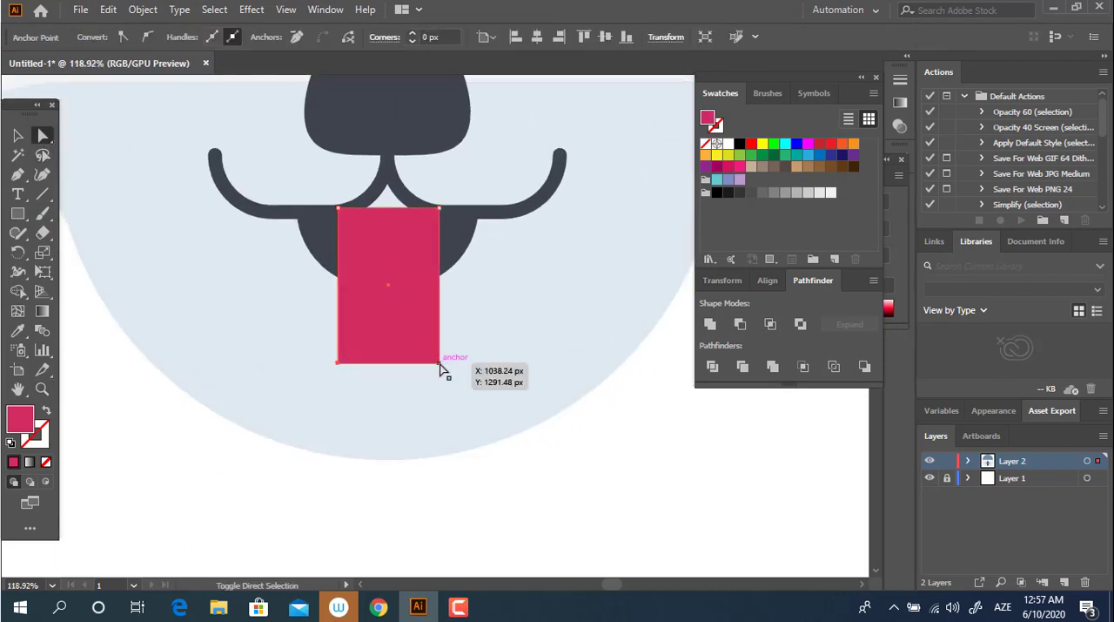
{"action": "left_click", "coordinate": [439, 363], "text": "shift"}
{"action": "left_click_drag", "start_coordinate": [427, 350], "coordinate": [396, 261]}
{"action": "key", "text": "z"}
{"action": "left_click_drag", "start_coordinate": [485, 354], "coordinate": [500, 435]}
{"action": "left_click_drag", "start_coordinate": [487, 426], "coordinate": [329, 344]}
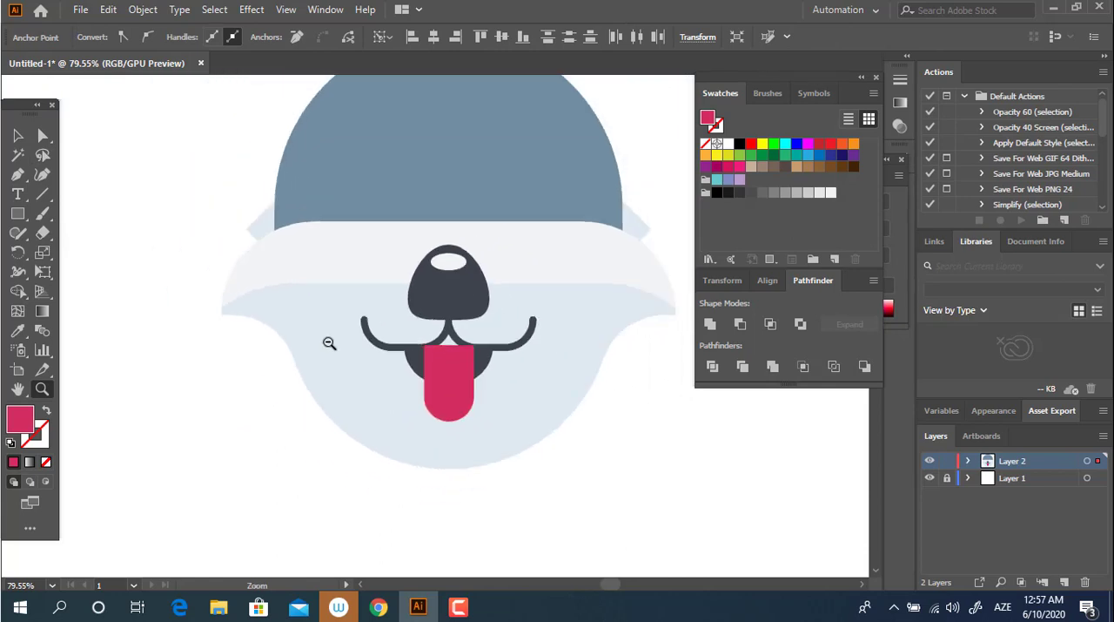
Step: Select the whole head and center all shapes horizontally, including the tongue
{"action": "left_click", "coordinate": [20, 136]}
{"action": "left_click_drag", "start_coordinate": [671, 502], "coordinate": [233, 97]}
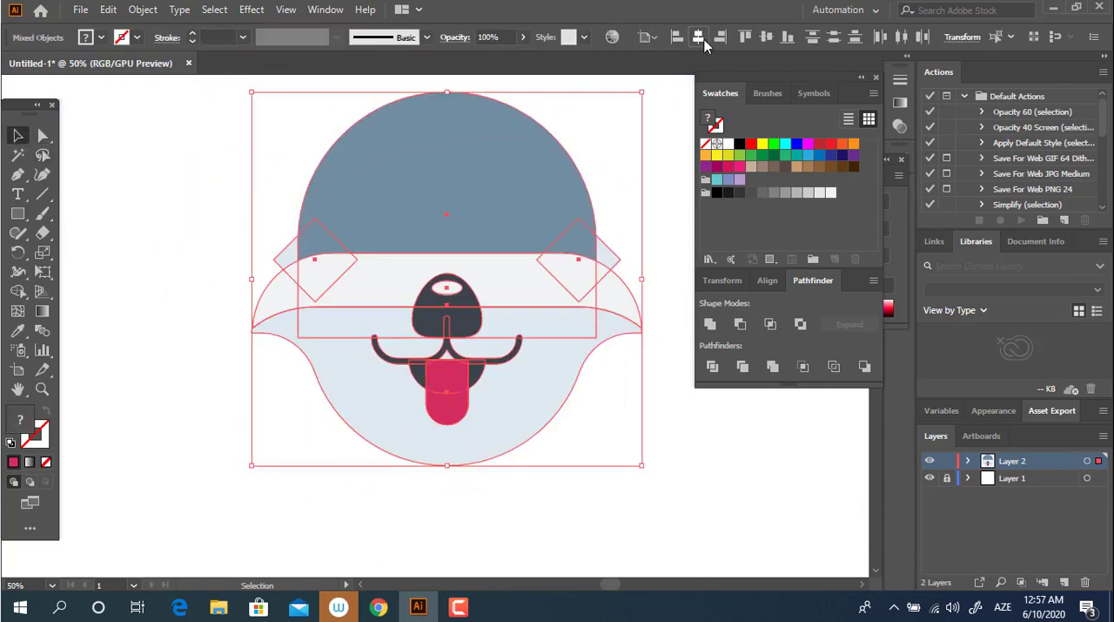
{"action": "left_click", "coordinate": [704, 39]}
{"action": "left_click", "coordinate": [582, 493]}
Step: Place a small dark diamond over the gap between the mouth curves and tongue, keeping the mouth line in front
{"action": "key", "text": "z"}
{"action": "left_click_drag", "start_coordinate": [480, 436], "coordinate": [562, 430]}
{"action": "left_click_drag", "start_coordinate": [409, 305], "coordinate": [509, 366]}
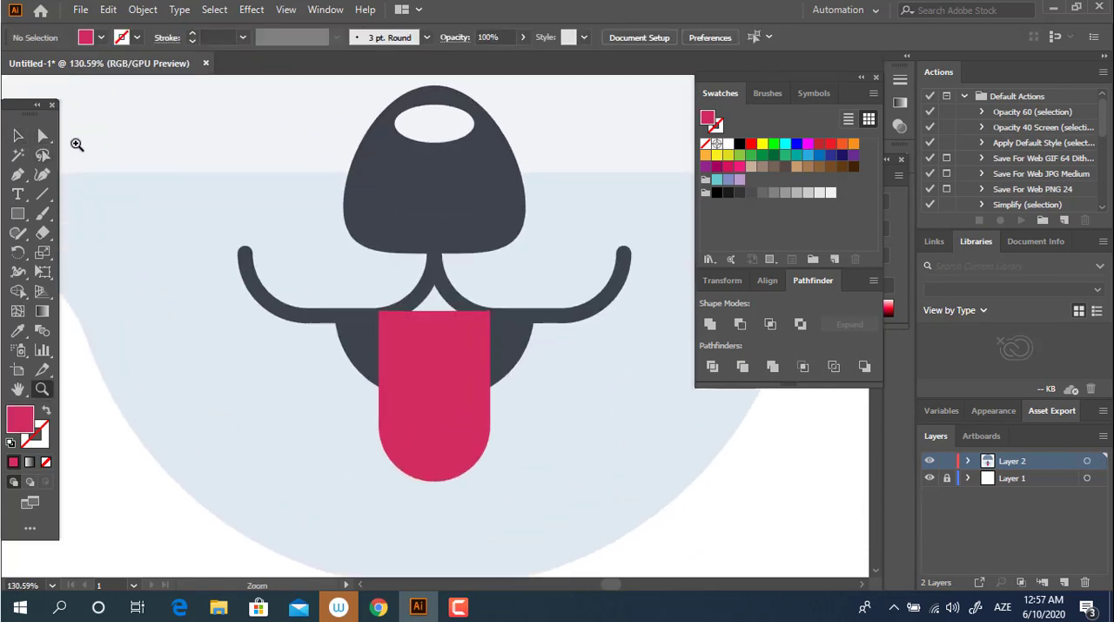
{"action": "key", "text": "v"}
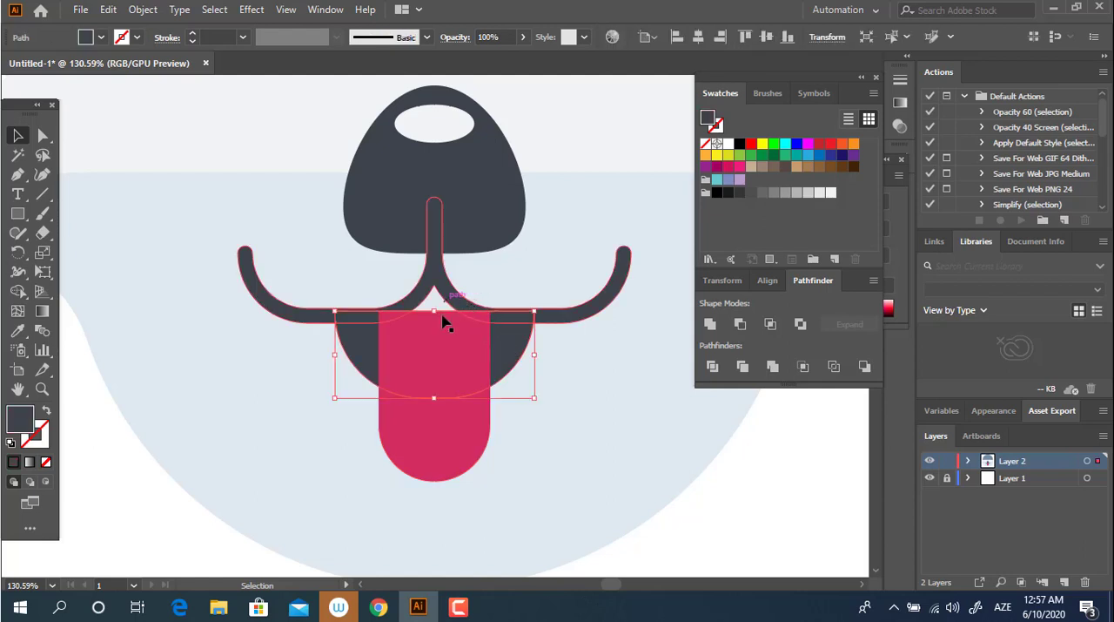
{"action": "key", "text": "z"}
{"action": "left_click_drag", "start_coordinate": [235, 281], "coordinate": [282, 279]}
{"action": "mouse_move", "coordinate": [392, 304]}
{"action": "left_mouse_down"}
{"action": "mouse_move", "coordinate": [457, 365]}
{"action": "mouse_move", "coordinate": [487, 339]}
{"action": "mouse_move", "coordinate": [450, 242]}
{"action": "mouse_move", "coordinate": [432, 298]}
{"action": "left_mouse_up"}
{"action": "key", "text": "v"}
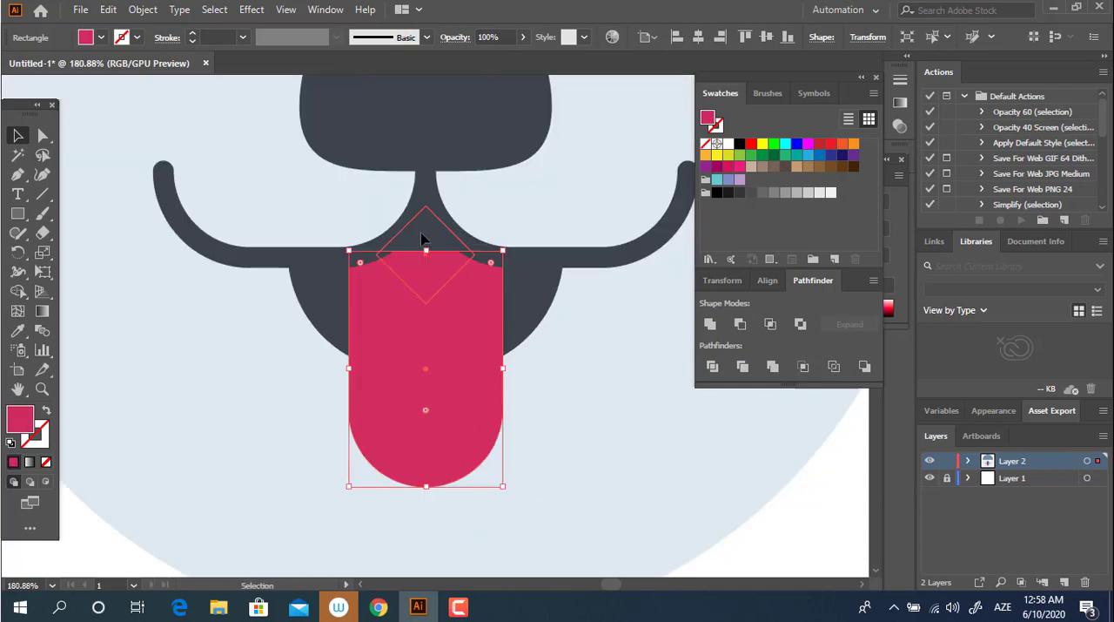
{"action": "left_click", "coordinate": [423, 240]}
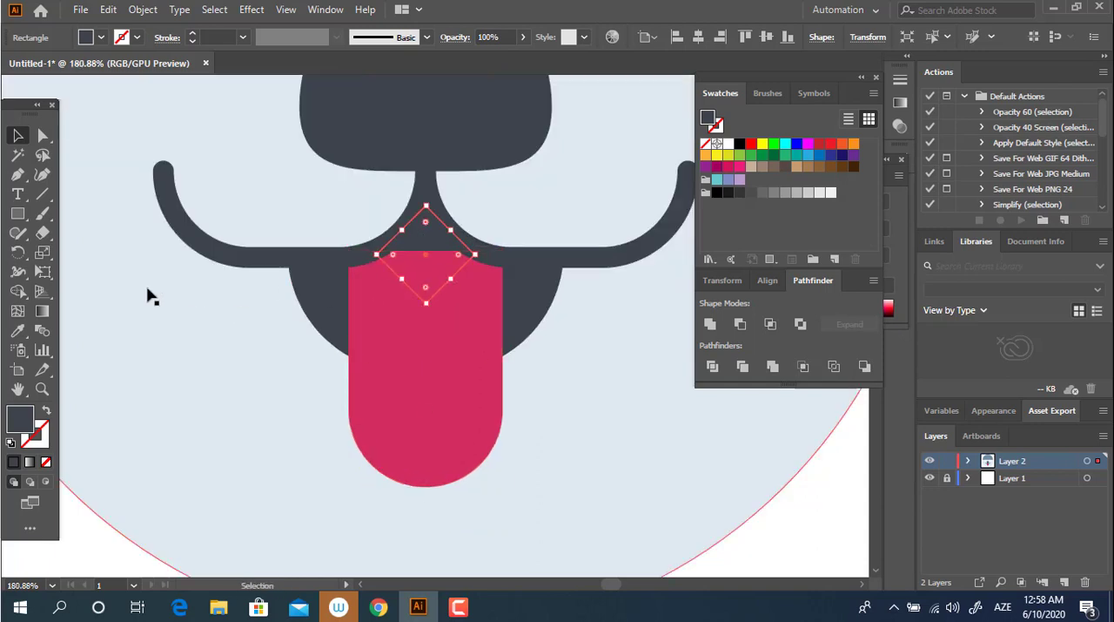
Step: Fill the small diamond with the tongue's crimson by sampling it with the Eyedropper
{"action": "left_click", "coordinate": [19, 330]}
{"action": "left_click", "coordinate": [460, 361]}
{"action": "key", "text": "z"}
{"action": "left_click_drag", "start_coordinate": [426, 297], "coordinate": [467, 334]}
Step: Unite the small diamond and the tongue into one shape
{"action": "left_click", "coordinate": [20, 136]}
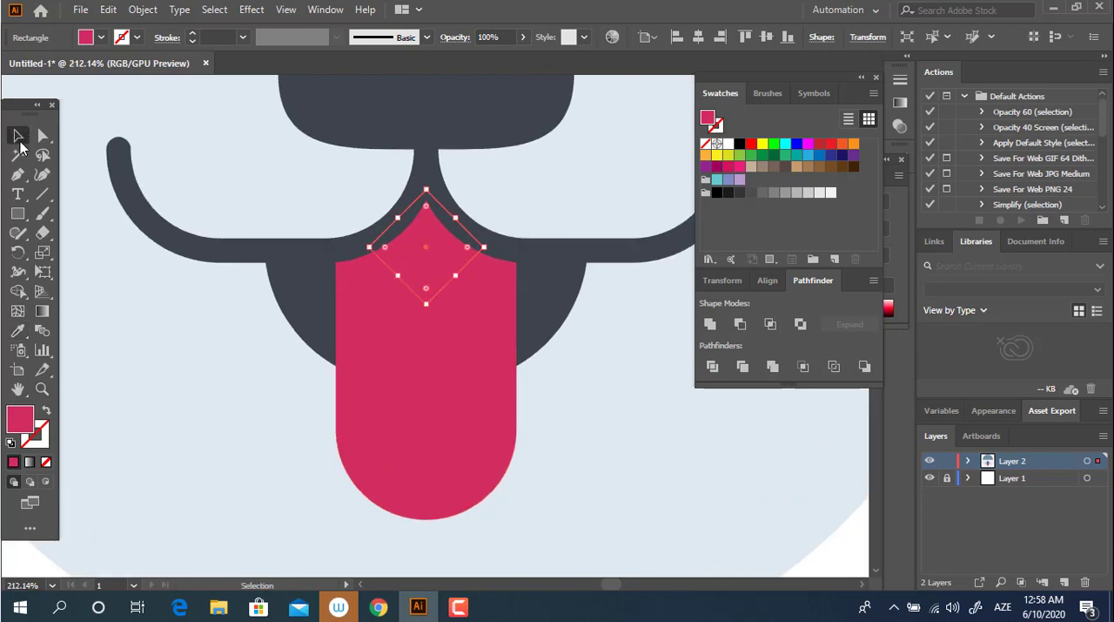
{"action": "left_click", "coordinate": [484, 405], "text": "shift"}
{"action": "left_click", "coordinate": [710, 324]}
Step: Select the whole artwork and center all shapes horizontally, including the united tongue
{"action": "key", "text": "z"}
{"action": "left_click_drag", "start_coordinate": [497, 286], "coordinate": [161, 305]}
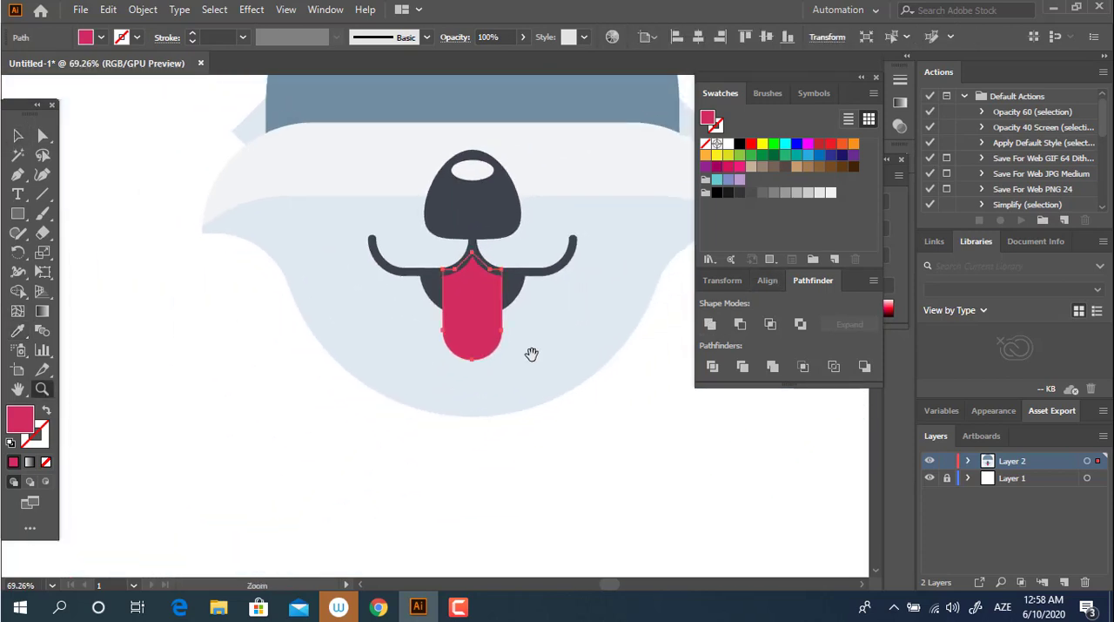
{"action": "left_click_drag", "start_coordinate": [530, 354], "coordinate": [264, 365]}
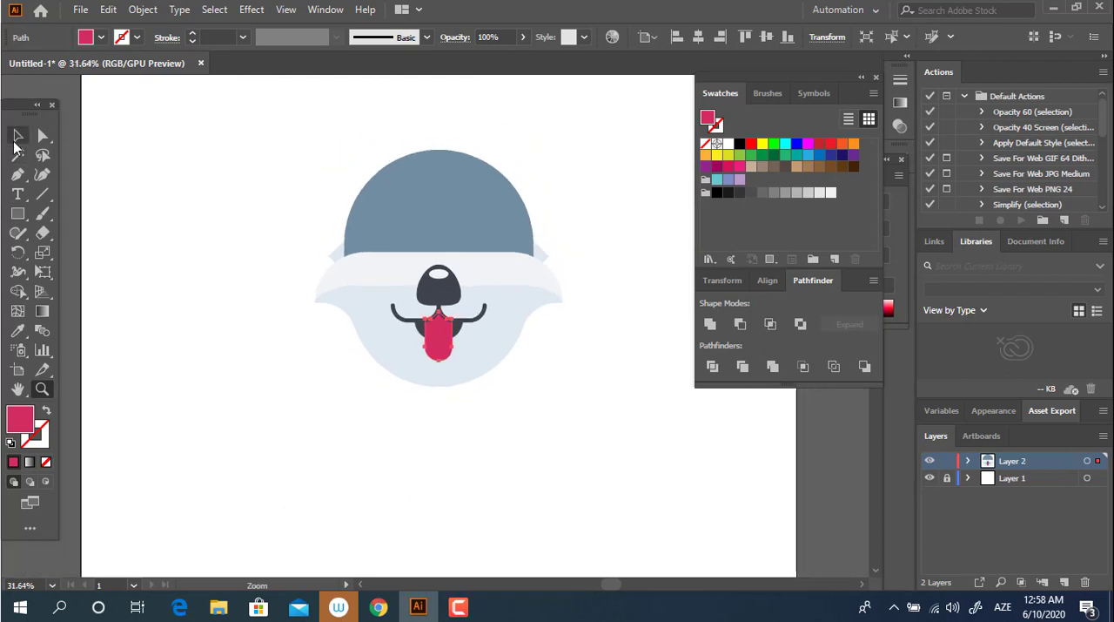
{"action": "left_click", "coordinate": [18, 135]}
{"action": "key", "text": "ctrl+a"}
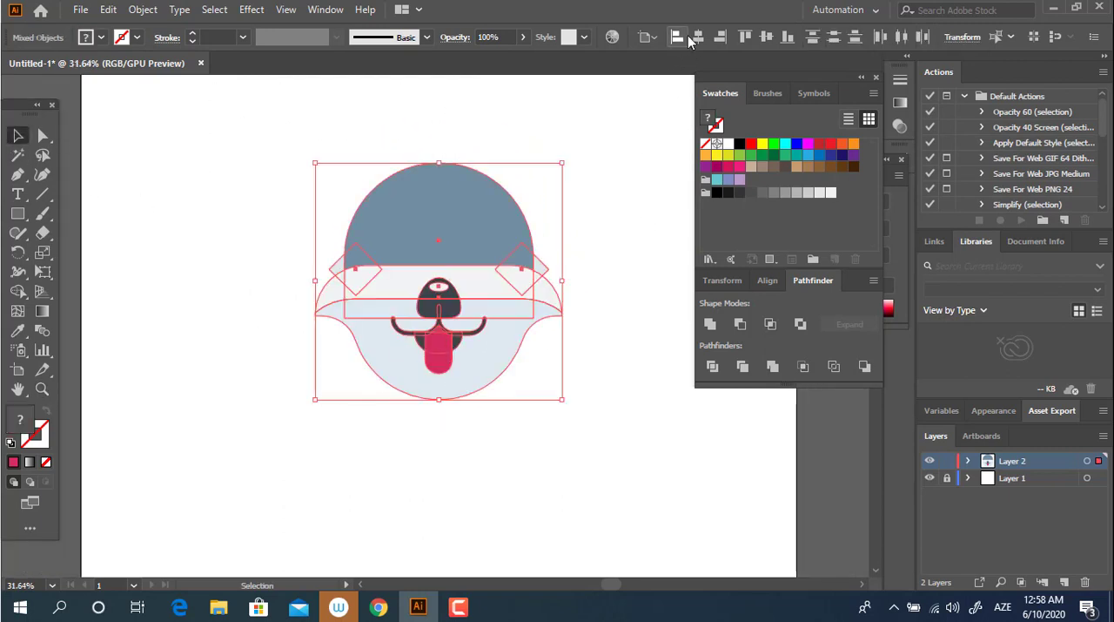
{"action": "left_click", "coordinate": [541, 421]}
Step: Draw a narrow upright rectangle on the left half of the tongue and fill it with lighter pink E85489
{"action": "key", "text": "z"}
{"action": "left_click_drag", "start_coordinate": [414, 357], "coordinate": [569, 382]}
{"action": "left_click_drag", "start_coordinate": [483, 362], "coordinate": [603, 418]}
{"action": "left_click_drag", "start_coordinate": [376, 352], "coordinate": [402, 348]}
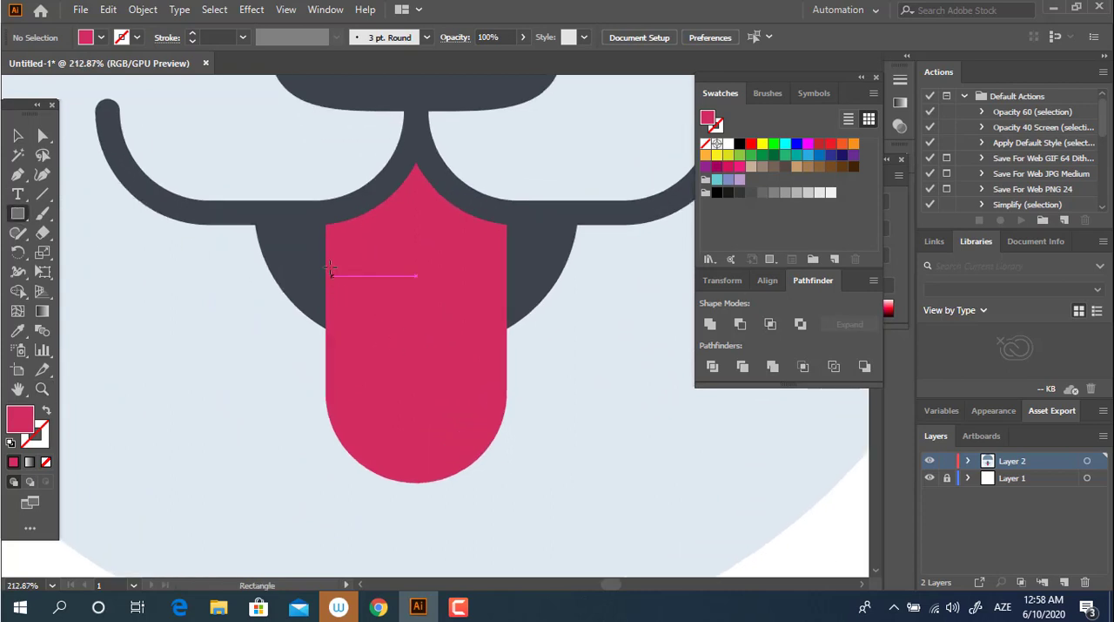
{"action": "left_click_drag", "start_coordinate": [338, 251], "coordinate": [405, 400]}
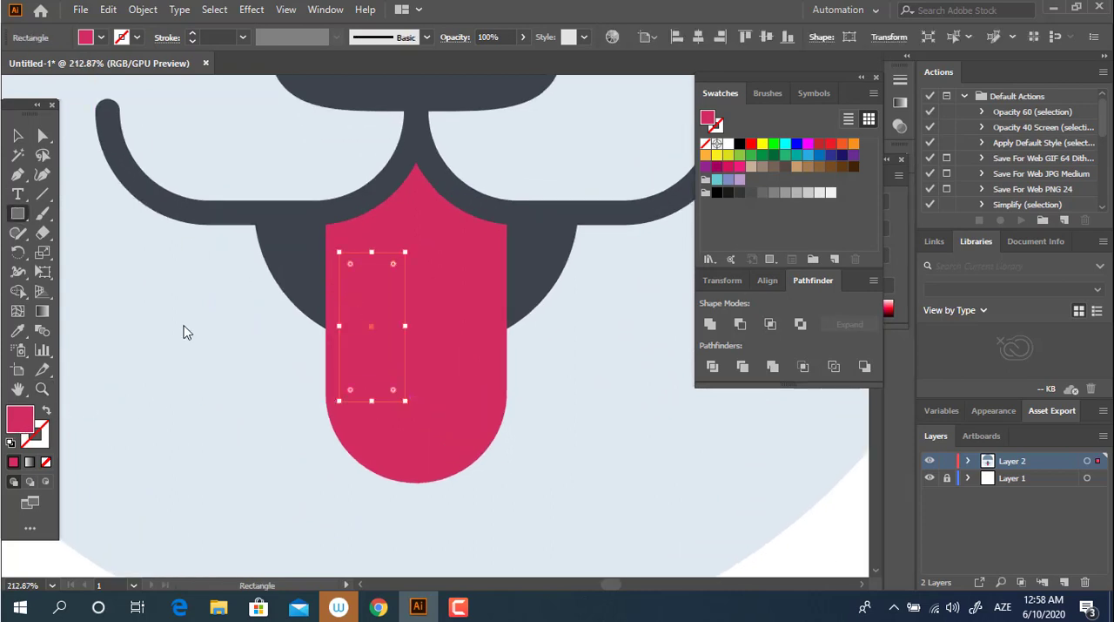
{"action": "double_click", "coordinate": [20, 418]}
{"action": "left_click", "coordinate": [146, 75]}
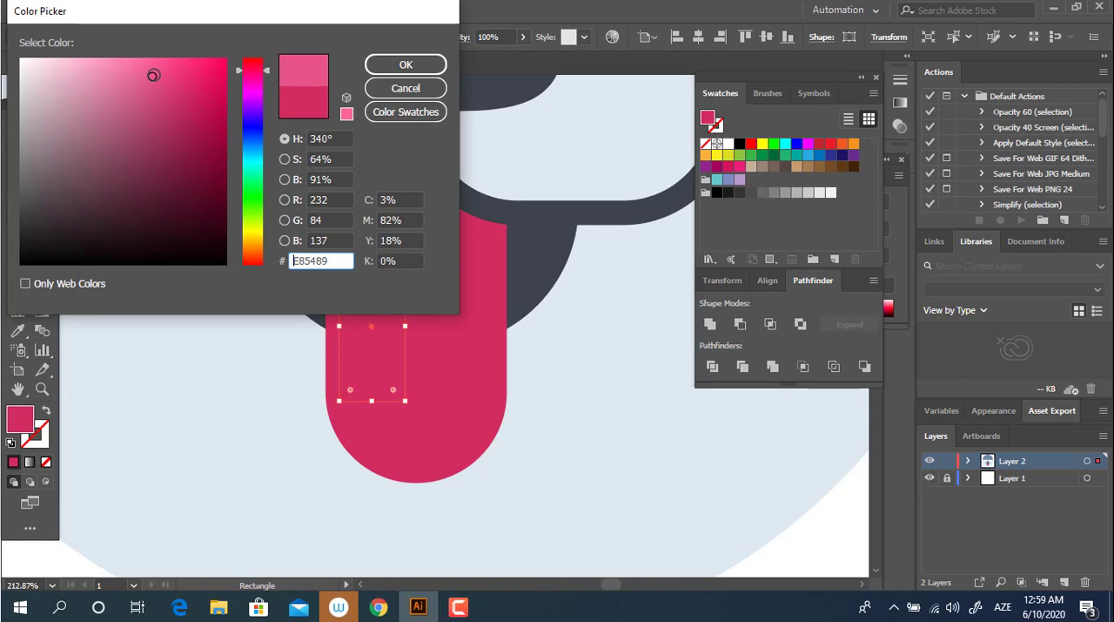
{"action": "left_click", "coordinate": [406, 64]}
Step: Round all corners of the pink rectangle fully into a pill and unite it into a plain path
{"action": "left_click", "coordinate": [41, 141]}
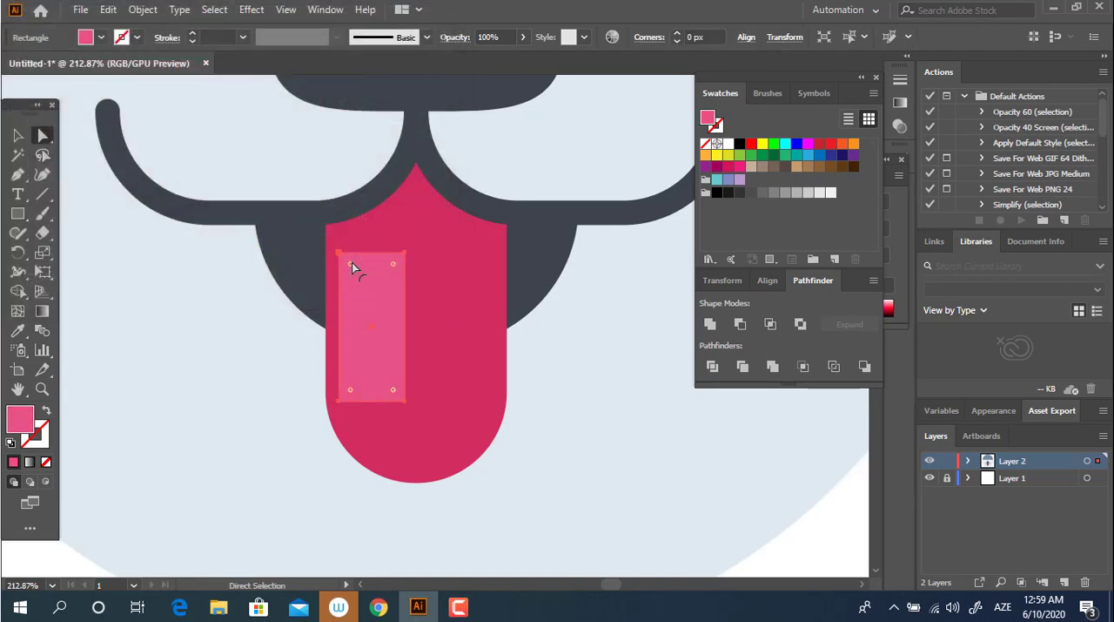
{"action": "left_click_drag", "start_coordinate": [352, 262], "coordinate": [396, 437]}
{"action": "left_click", "coordinate": [29, 140]}
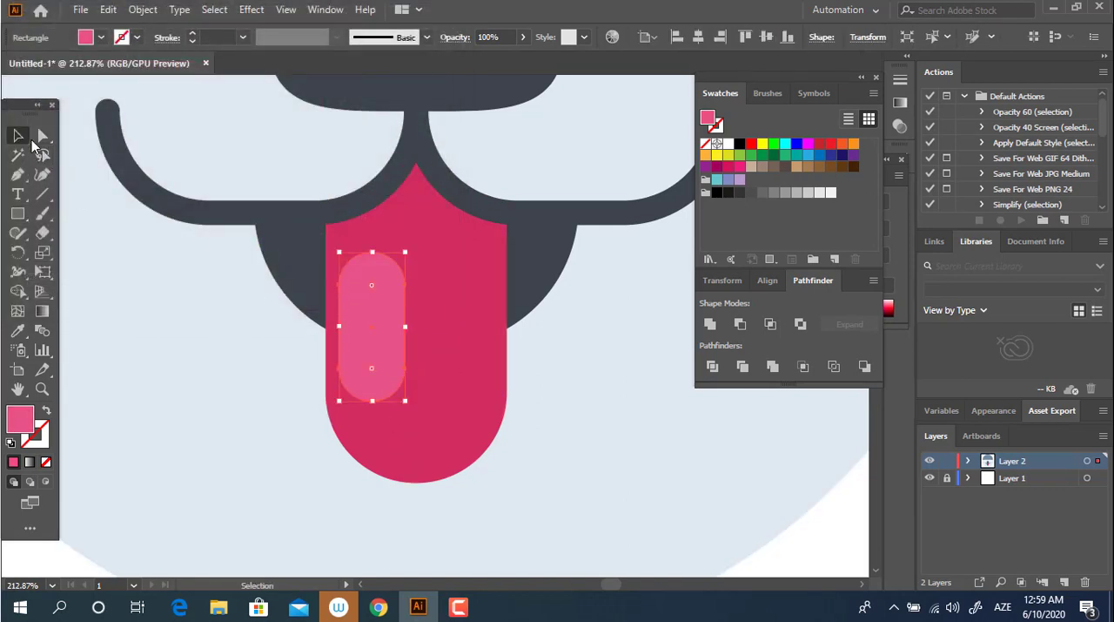
{"action": "left_click", "coordinate": [710, 325]}
Step: Duplicate the pink pill onto the right half of the tongue and group the two pills
{"action": "left_click_drag", "start_coordinate": [398, 336], "coordinate": [472, 347]}
{"action": "right_click", "coordinate": [475, 335]}
{"action": "left_click", "coordinate": [463, 355]}
Step: Select the whole artwork and center everything horizontally, including the grouped tongue highlights
{"action": "key", "text": "z"}
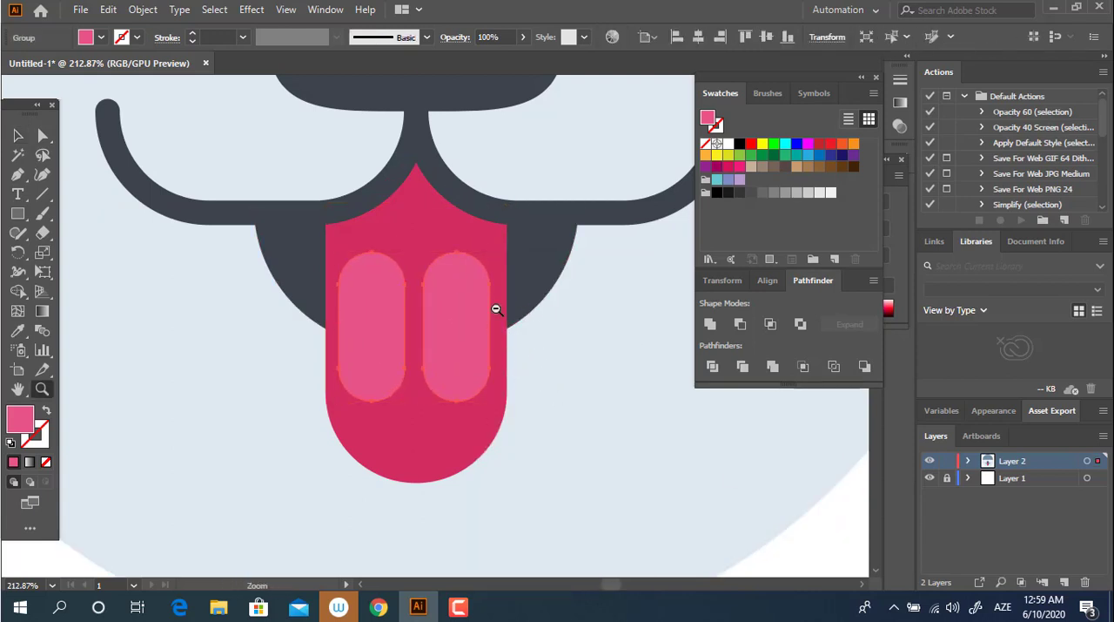
{"action": "left_click_drag", "start_coordinate": [495, 308], "coordinate": [229, 268]}
{"action": "left_click", "coordinate": [15, 135]}
{"action": "key", "text": "ctrl+a"}
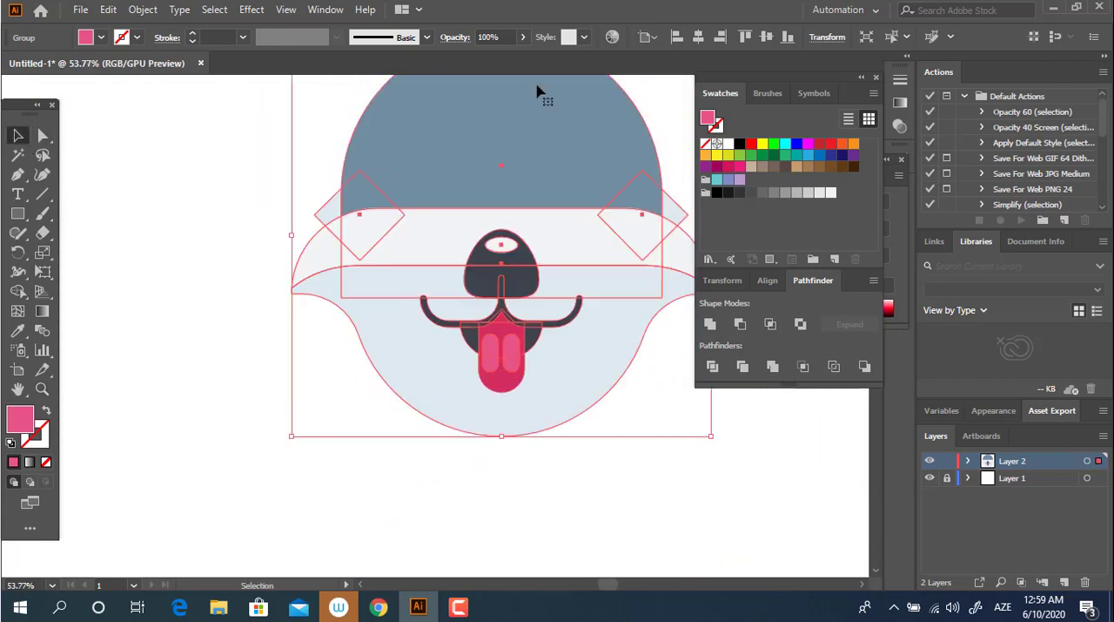
{"action": "left_click", "coordinate": [643, 413]}
Step: Draw a wide rectangle over the open mouth, starting at the mouth line and extending beyond both sides
{"action": "key", "text": "z"}
{"action": "left_click_drag", "start_coordinate": [538, 370], "coordinate": [553, 388]}
{"action": "left_click_drag", "start_coordinate": [449, 406], "coordinate": [386, 368]}
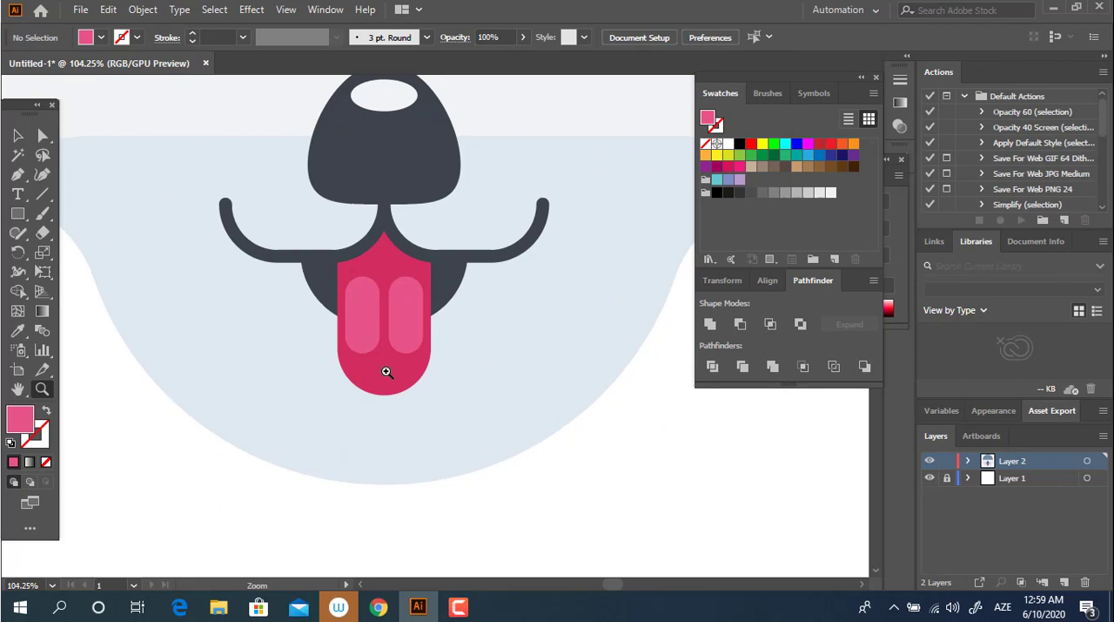
{"action": "left_click", "coordinate": [17, 214]}
{"action": "left_click_drag", "start_coordinate": [274, 249], "coordinate": [505, 319]}
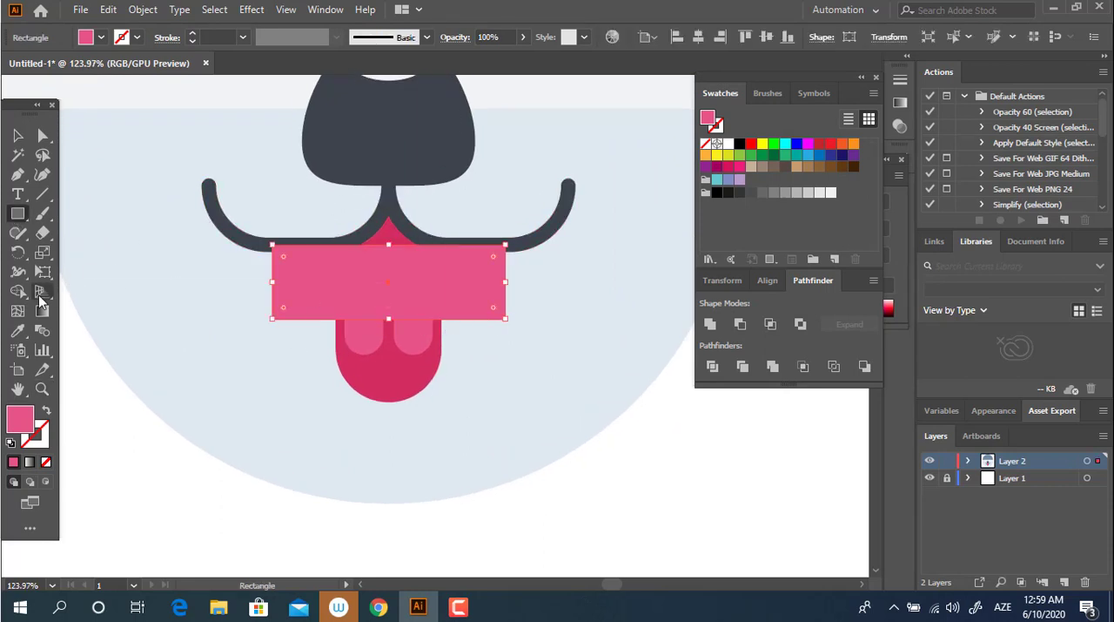
Step: Sample the lower face's light blue for the wide rectangle and darken its fill to C0D0D8
{"action": "left_click", "coordinate": [18, 331]}
{"action": "left_click", "coordinate": [130, 300]}
{"action": "double_click", "coordinate": [17, 418]}
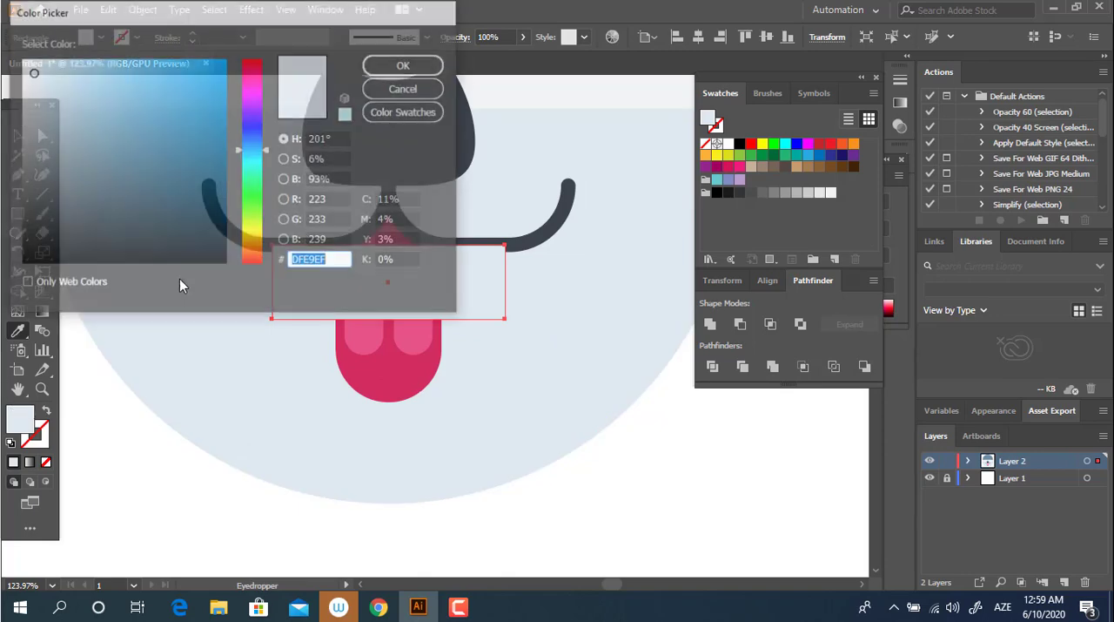
{"action": "left_click", "coordinate": [405, 64]}
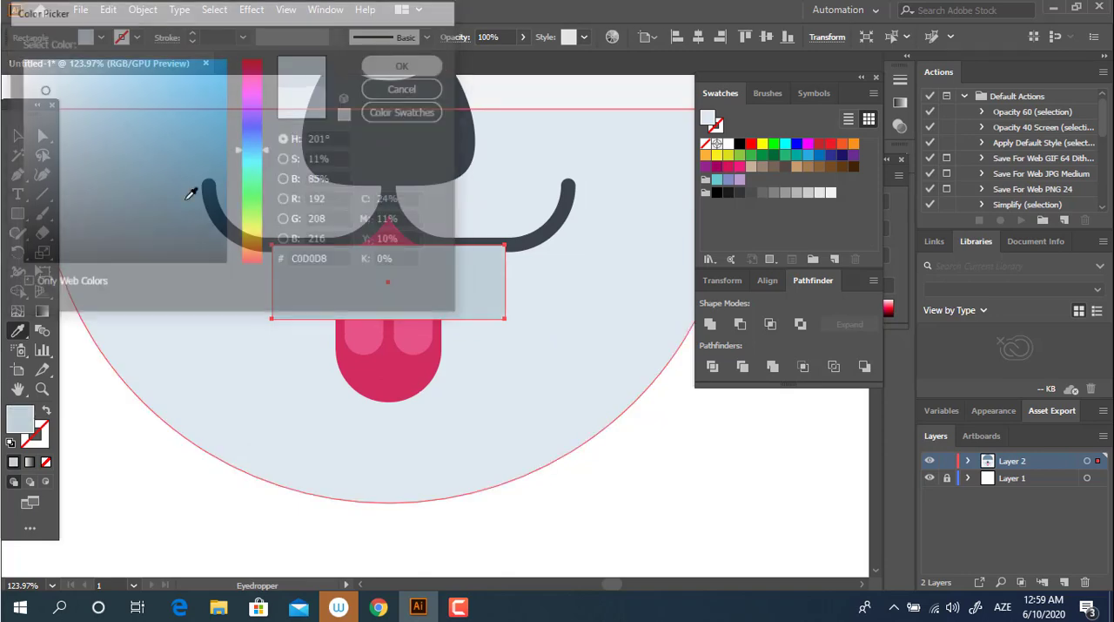
Step: Round the wide rectangle's two bottom corners as far as possible
{"action": "left_click", "coordinate": [43, 136]}
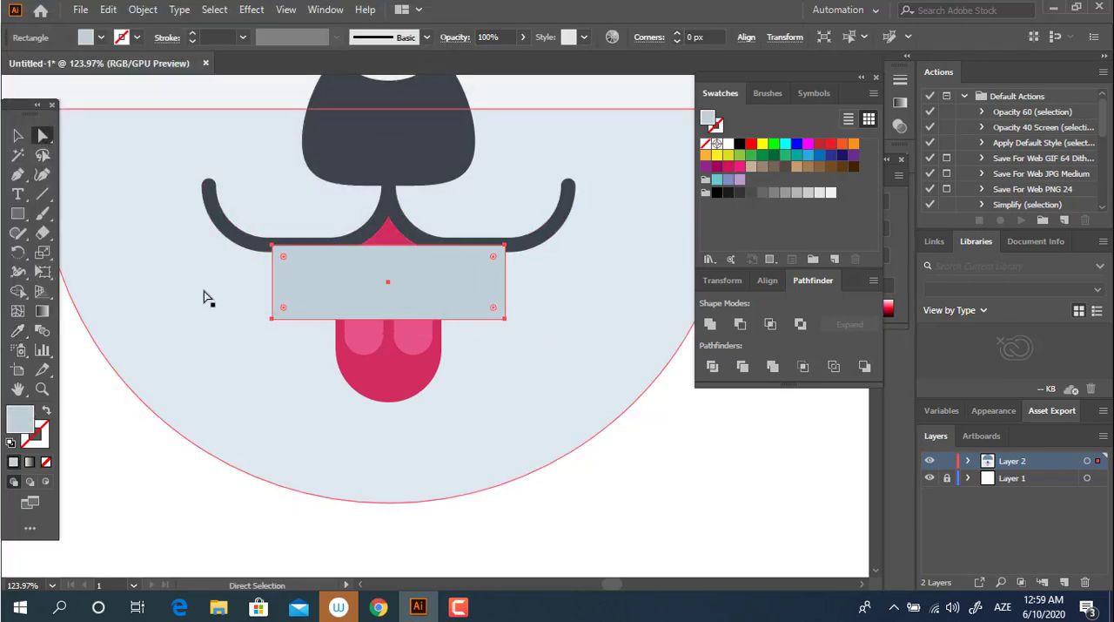
{"action": "left_click", "coordinate": [271, 319]}
{"action": "left_click", "coordinate": [504, 319], "text": "shift"}
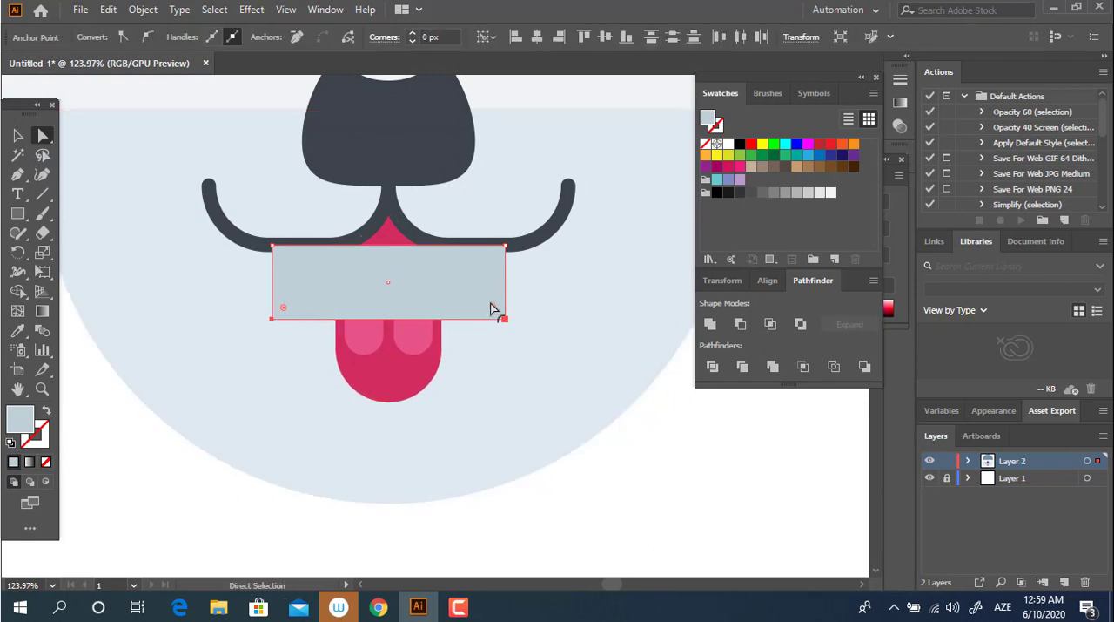
{"action": "left_click_drag", "start_coordinate": [493, 309], "coordinate": [355, 120]}
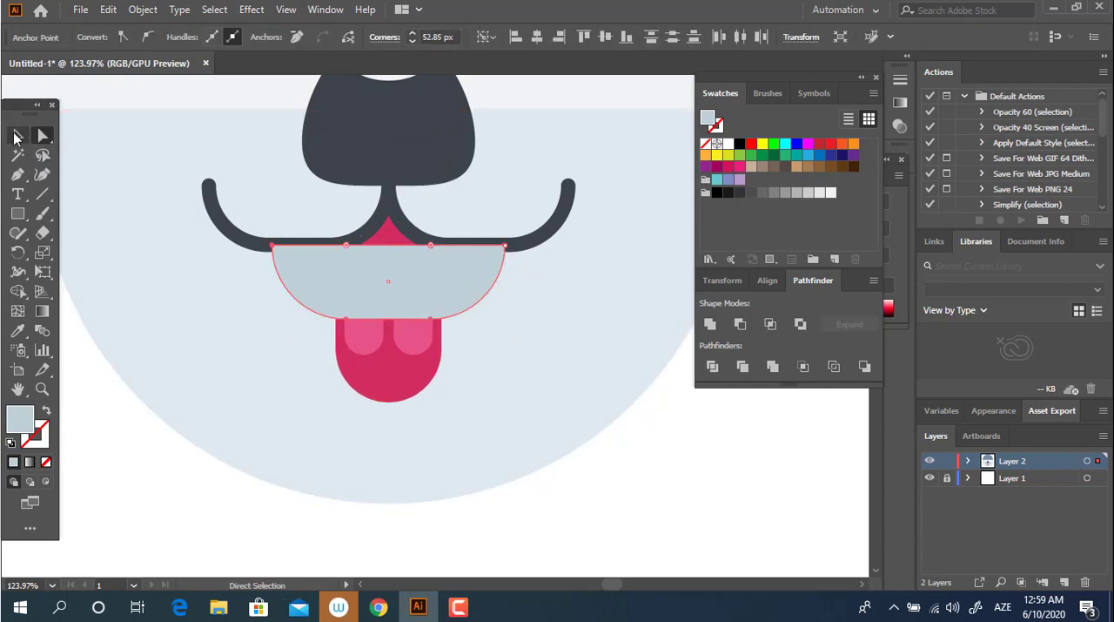
Step: Send the grey-blue half-round shape behind the mouth, then narrow it on both sides and extend it downward as a shadow rim
{"action": "left_click", "coordinate": [16, 136]}
{"action": "key", "text": "ctrl+bracketleft"}
{"action": "key", "text": "ctrl+bracketleft"}
{"action": "key", "text": "ctrl+bracketleft"}
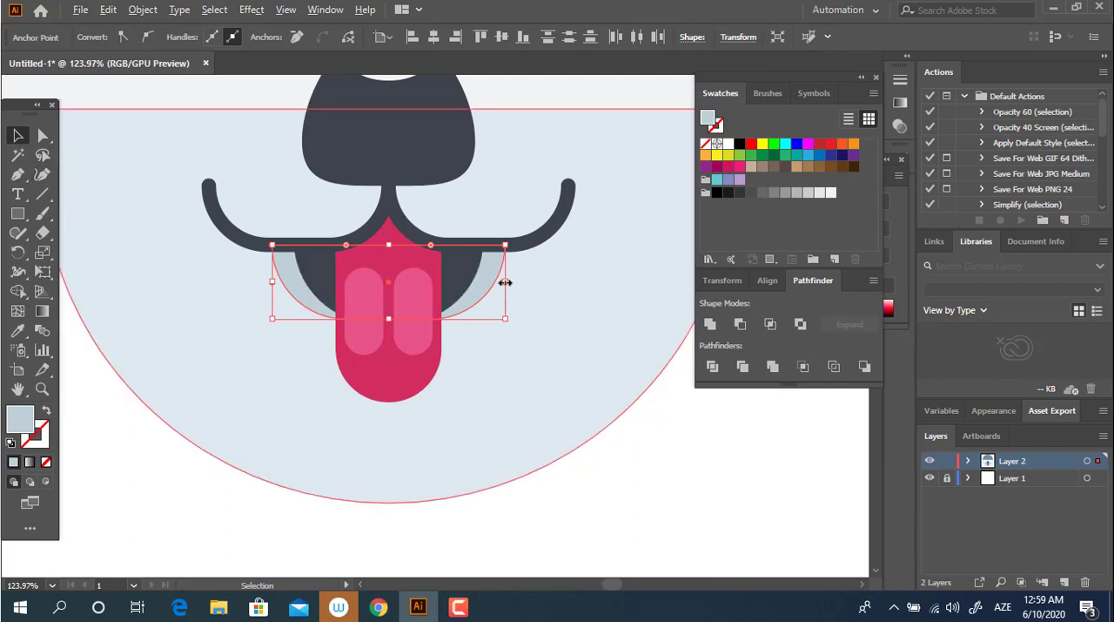
{"action": "left_click_drag", "start_coordinate": [505, 282], "coordinate": [492, 282]}
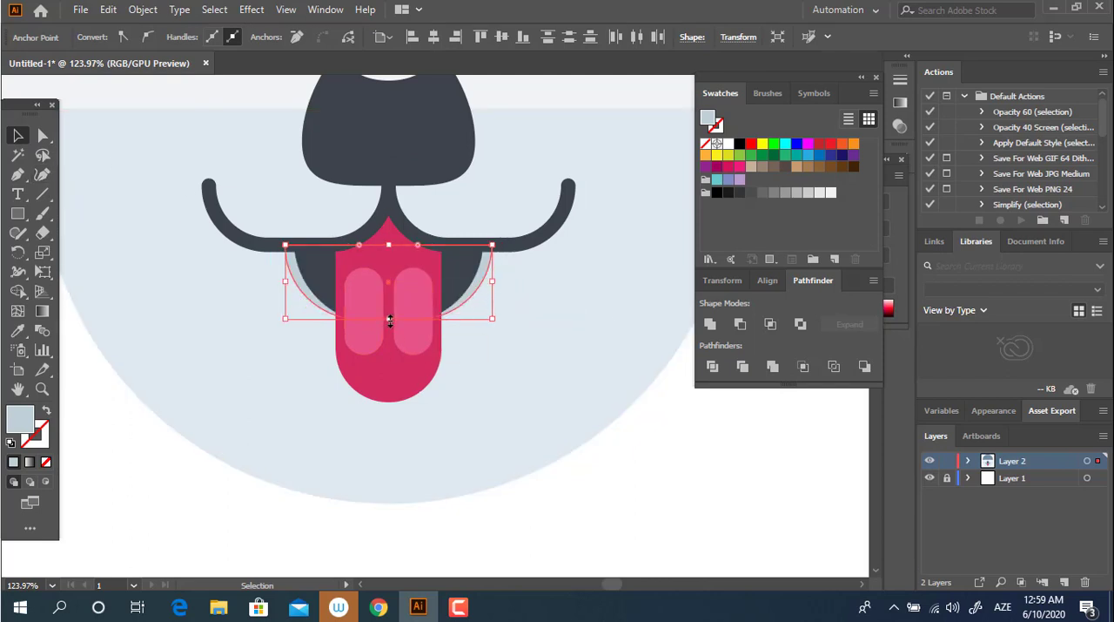
{"action": "left_click_drag", "start_coordinate": [389, 320], "coordinate": [390, 332]}
Step: Draw a rectangle over the lower tongue, starting near the mouth's lower edge, slightly wider than the tongue and extending below its tip
{"action": "key", "text": "z"}
{"action": "left_click_drag", "start_coordinate": [492, 308], "coordinate": [205, 331]}
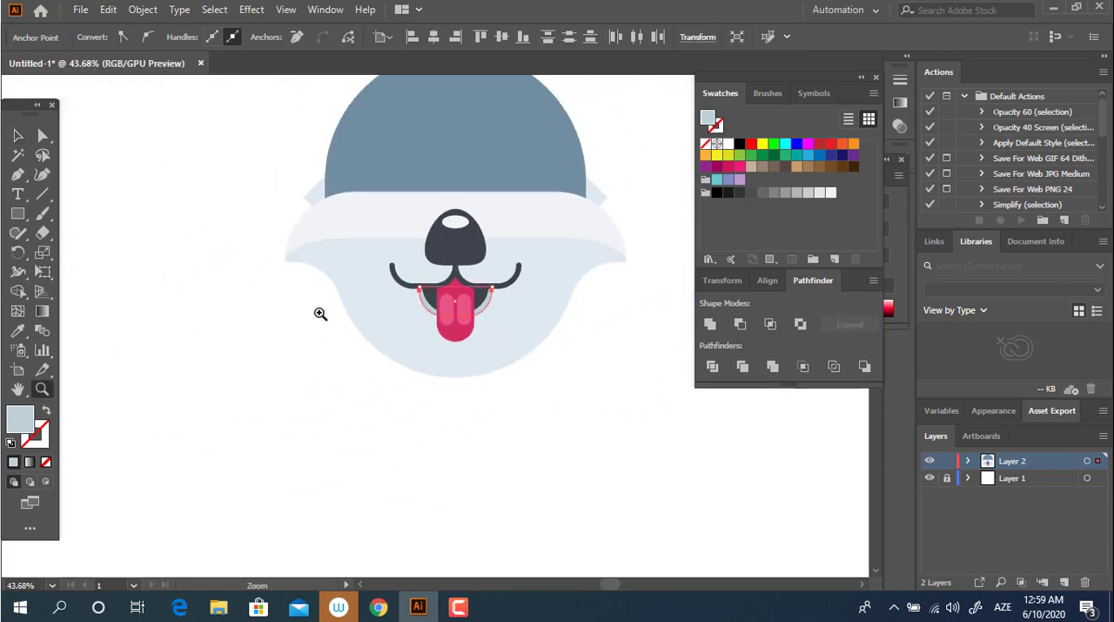
{"action": "key", "text": "v"}
{"action": "key", "text": "ctrl+a"}
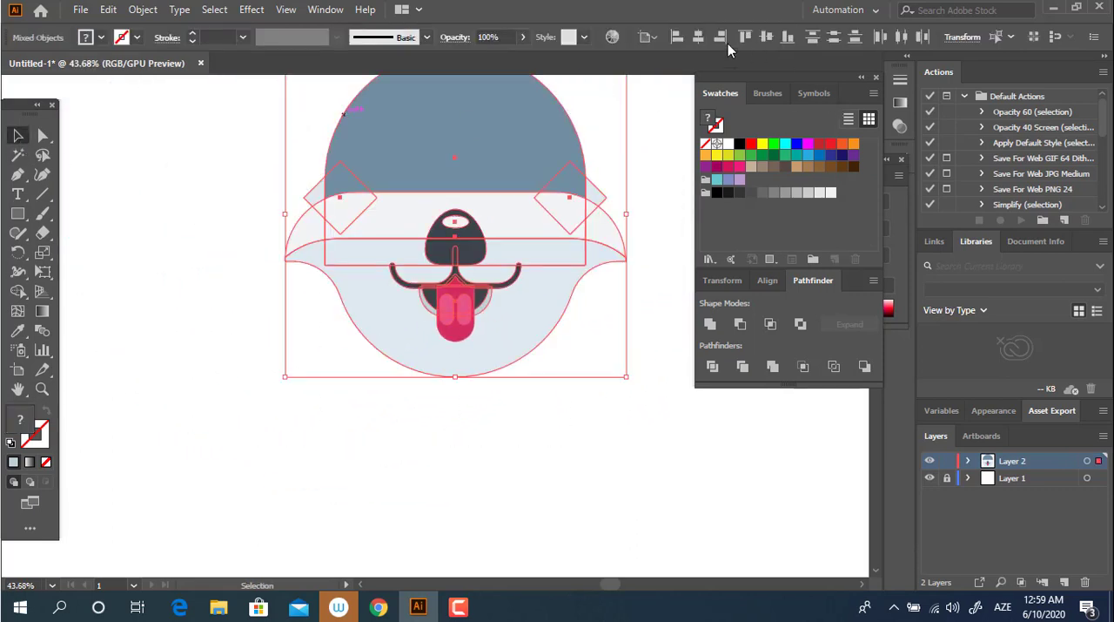
{"action": "left_click", "coordinate": [655, 306]}
{"action": "key", "text": "z"}
{"action": "left_click_drag", "start_coordinate": [525, 314], "coordinate": [665, 343]}
{"action": "left_click_drag", "start_coordinate": [405, 367], "coordinate": [533, 417]}
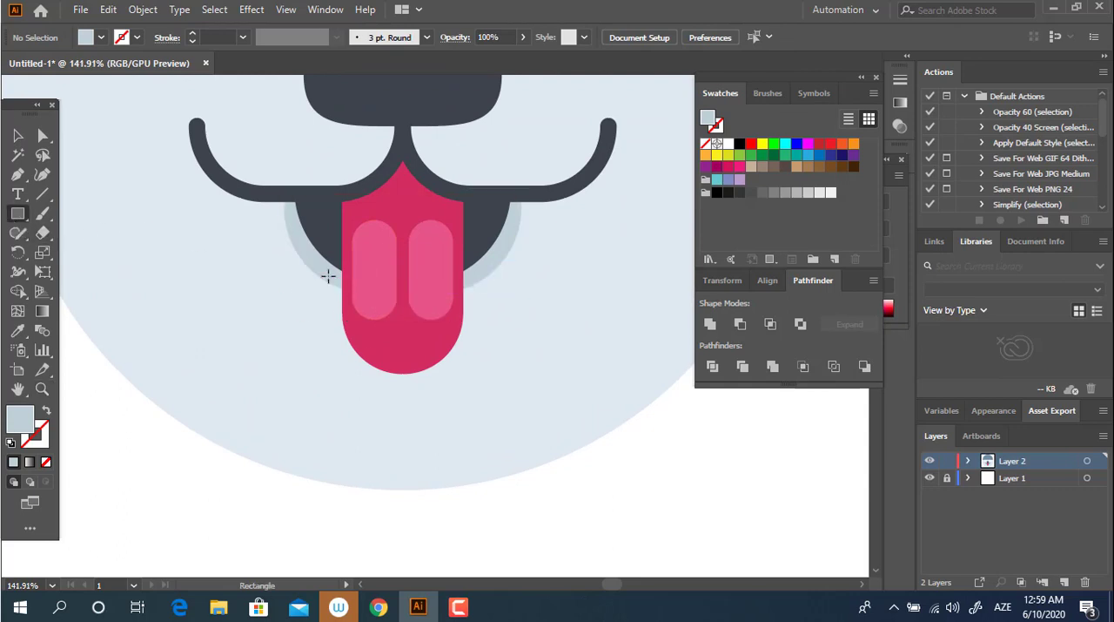
{"action": "left_click_drag", "start_coordinate": [328, 276], "coordinate": [477, 402]}
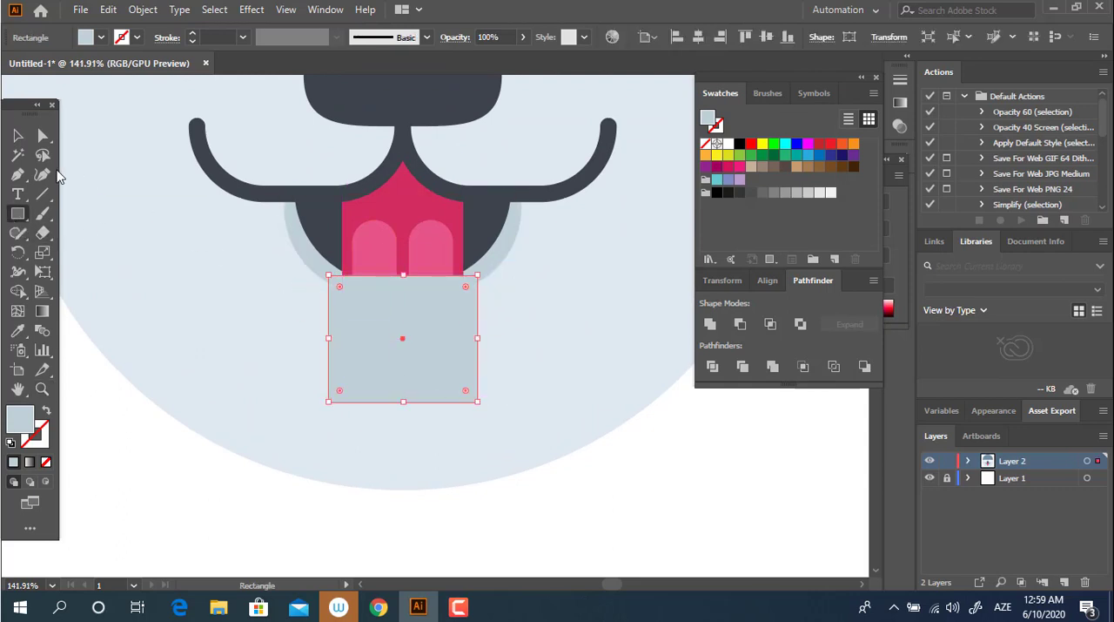
Step: Round the rectangle's two bottom corners as far as possible and send it behind the tongue
{"action": "left_click", "coordinate": [42, 135]}
{"action": "left_click", "coordinate": [323, 406]}
{"action": "left_click_drag", "start_coordinate": [323, 406], "coordinate": [408, 178]}
{"action": "left_click", "coordinate": [17, 134]}
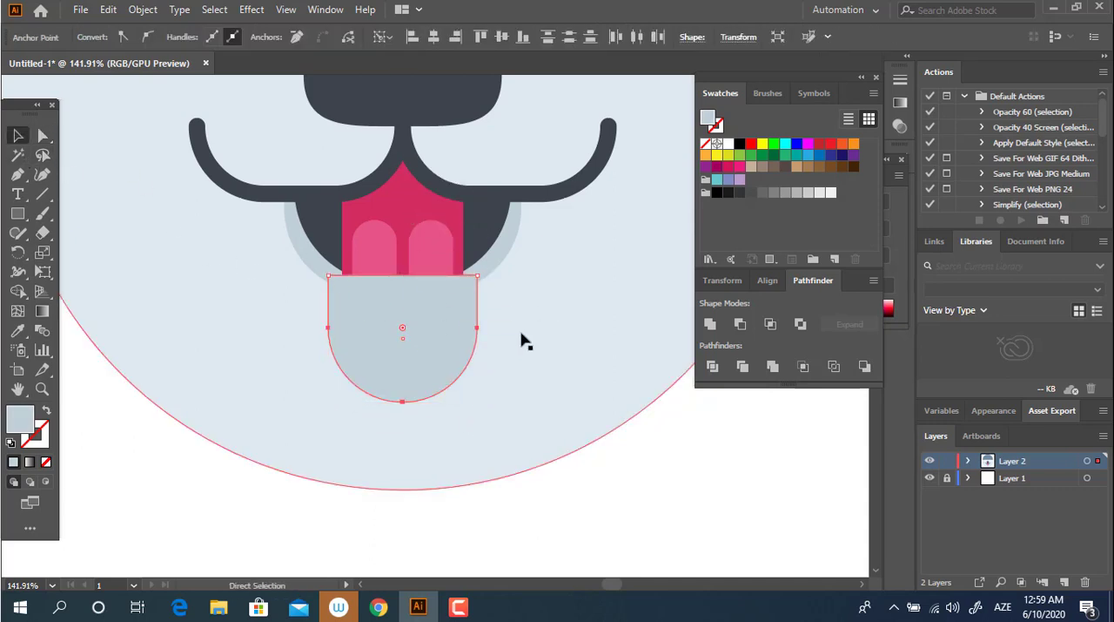
{"action": "key", "text": "ctrl+bracketleft"}
{"action": "key", "text": "ctrl+bracketleft"}
Step: Extend the tongue shadow's top edge slightly upward, then unite it with the mouth's shadow rim using Pathfinder
{"action": "key", "text": "z"}
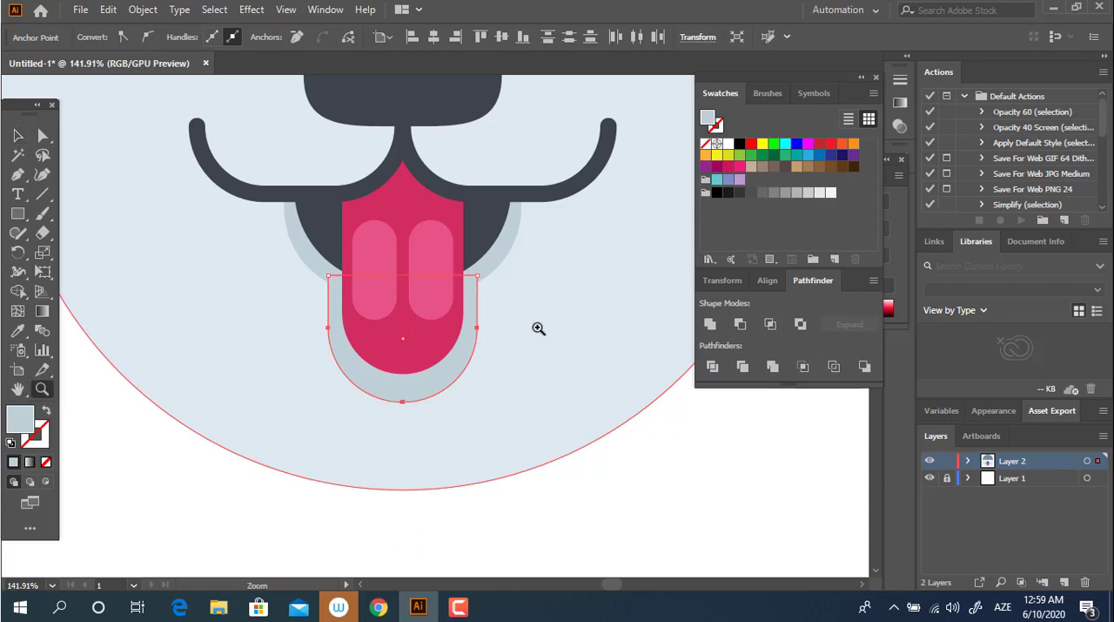
{"action": "left_click", "coordinate": [453, 320]}
{"action": "left_click", "coordinate": [18, 137]}
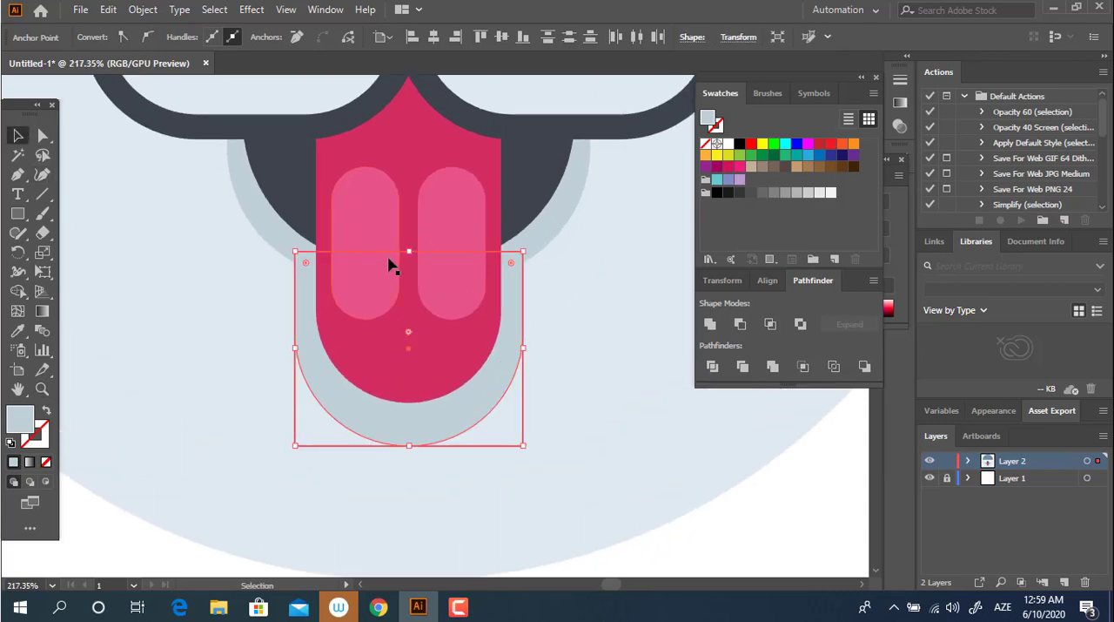
{"action": "left_click_drag", "start_coordinate": [410, 248], "coordinate": [418, 249]}
{"action": "key", "text": "ctrl+z"}
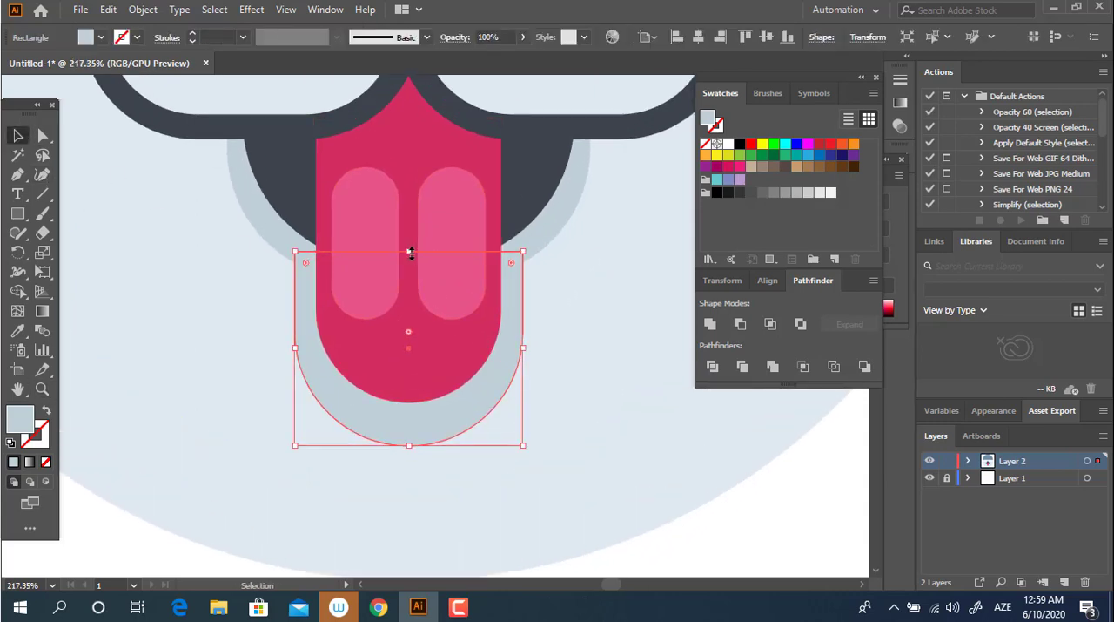
{"action": "left_click", "coordinate": [536, 250], "text": "shift"}
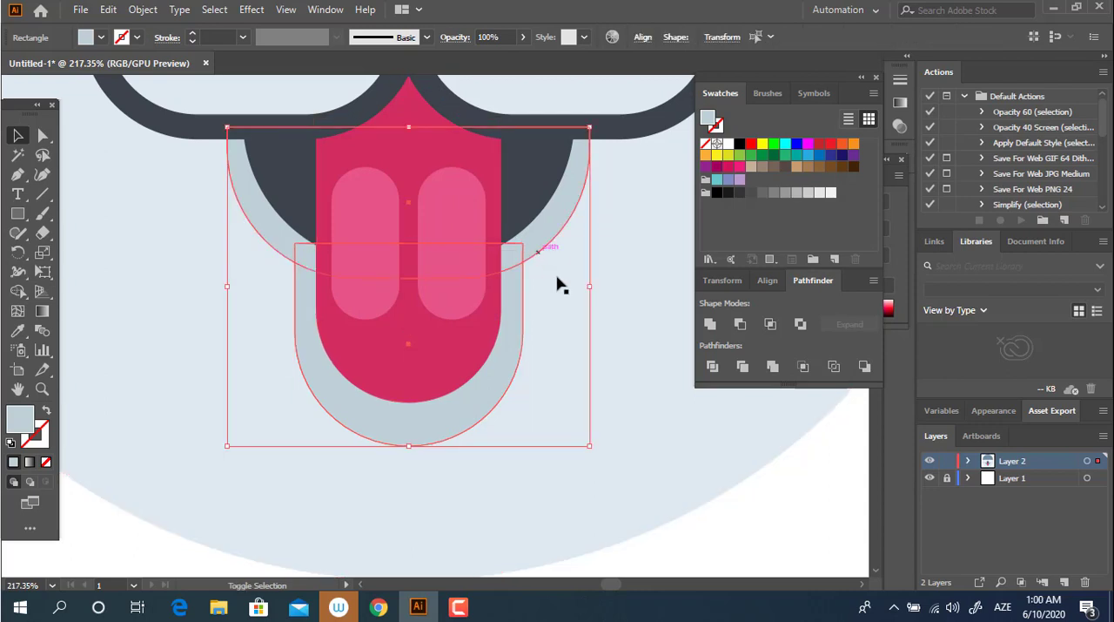
{"action": "left_click", "coordinate": [710, 323]}
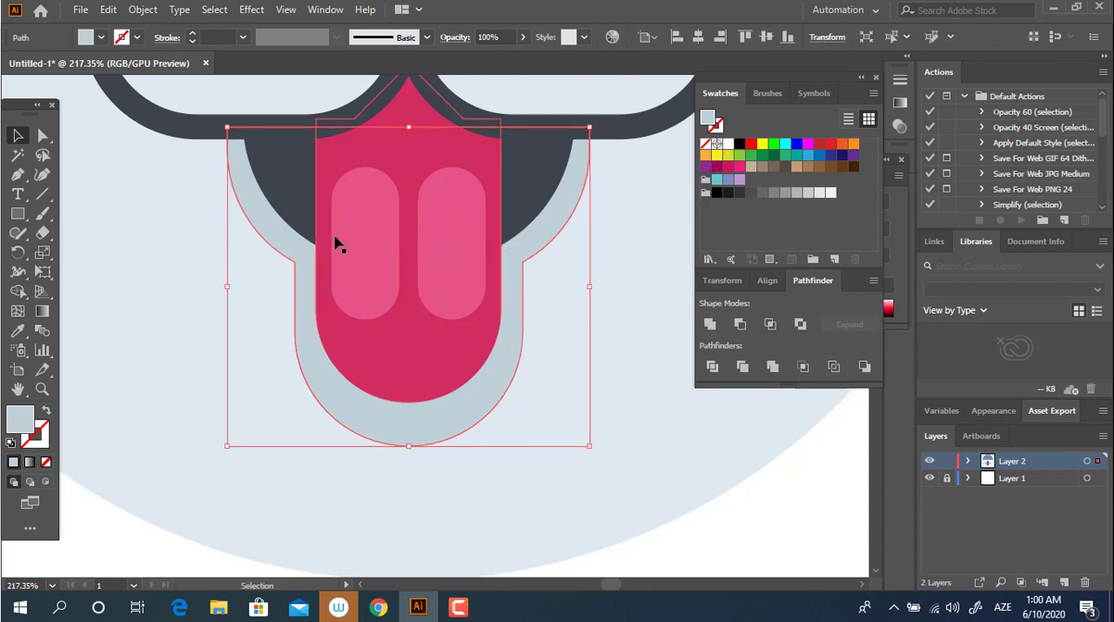
Step: Slightly round the two inner corners where the mouth rim meets the tongue shadow
{"action": "left_click", "coordinate": [293, 263]}
{"action": "left_click", "coordinate": [523, 263], "text": "shift"}
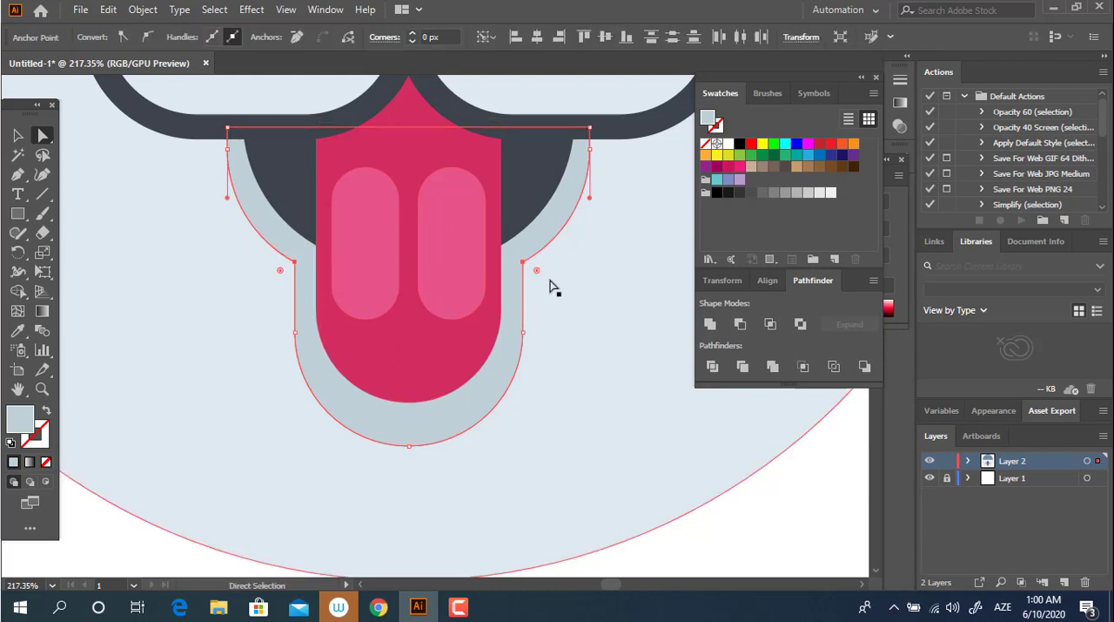
{"action": "left_click_drag", "start_coordinate": [538, 270], "coordinate": [544, 273]}
{"action": "key", "text": "z"}
{"action": "left_click_drag", "start_coordinate": [501, 297], "coordinate": [140, 372]}
{"action": "key", "text": "space"}
{"action": "left_click_drag", "start_coordinate": [488, 386], "coordinate": [230, 160]}
{"action": "left_click", "coordinate": [17, 135]}
{"action": "left_click", "coordinate": [453, 487]}
Step: Round the blue-grey dome's two bottom corners to about 148 px
{"action": "key", "text": "z"}
{"action": "left_click_drag", "start_coordinate": [440, 458], "coordinate": [475, 468]}
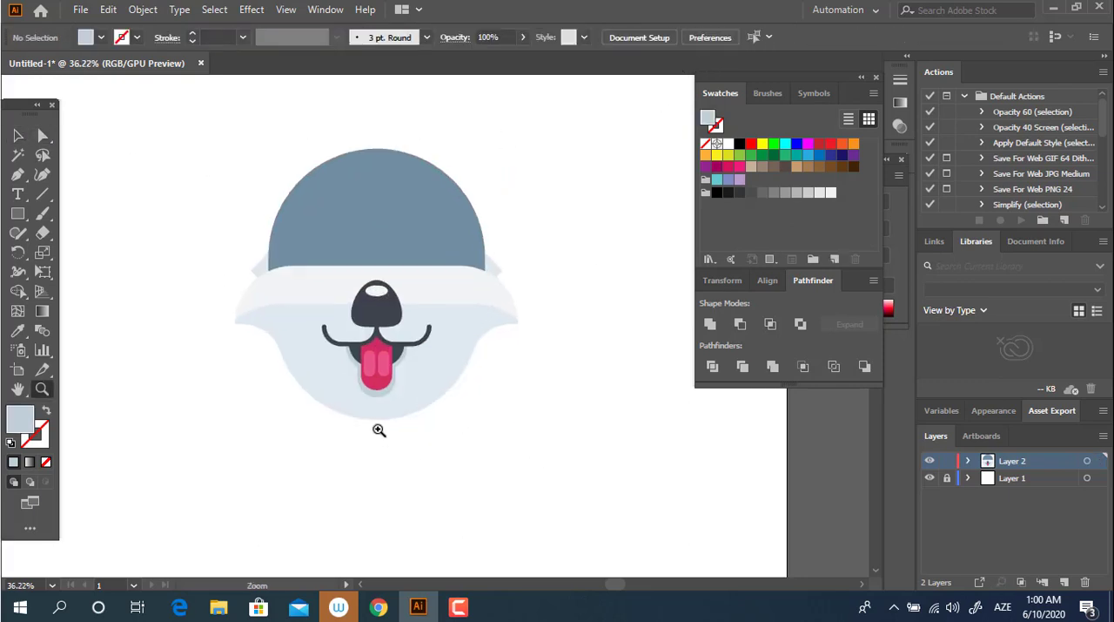
{"action": "key", "text": "space"}
{"action": "left_click_drag", "start_coordinate": [407, 425], "coordinate": [487, 472]}
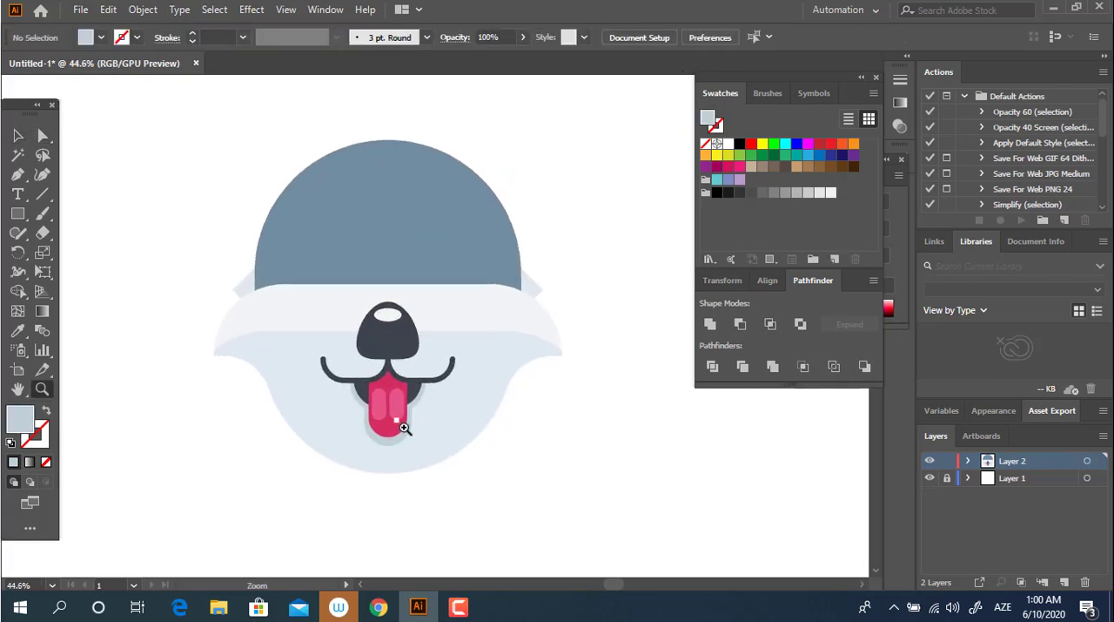
{"action": "key", "text": "space"}
{"action": "left_click_drag", "start_coordinate": [404, 427], "coordinate": [411, 441]}
{"action": "left_click_drag", "start_coordinate": [403, 222], "coordinate": [447, 241]}
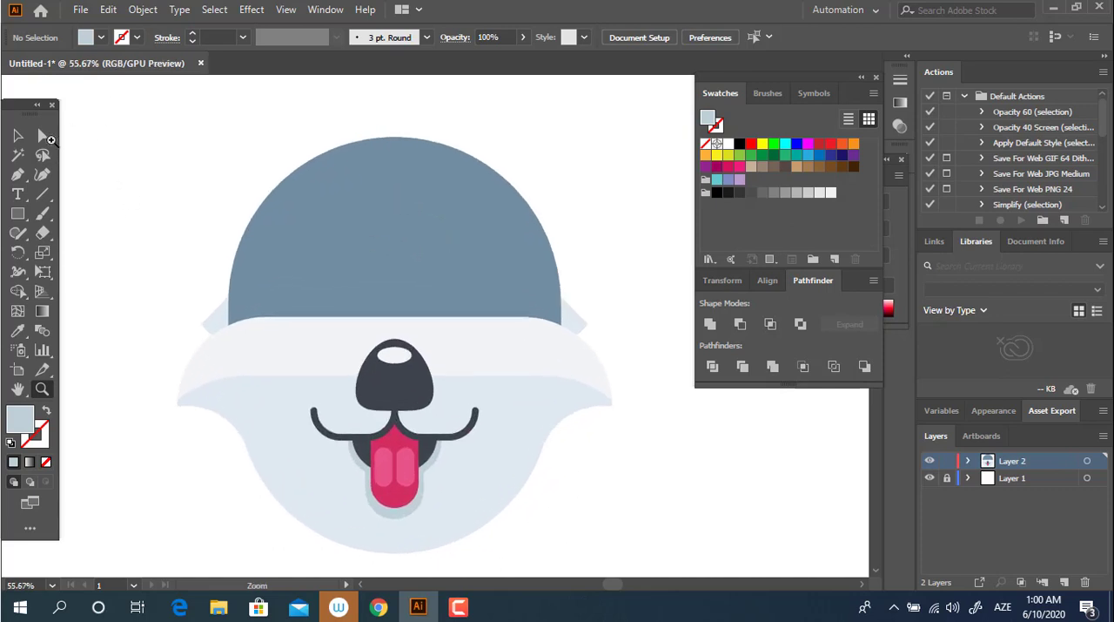
{"action": "left_click_drag", "start_coordinate": [434, 218], "coordinate": [433, 228]}
{"action": "left_click", "coordinate": [44, 136]}
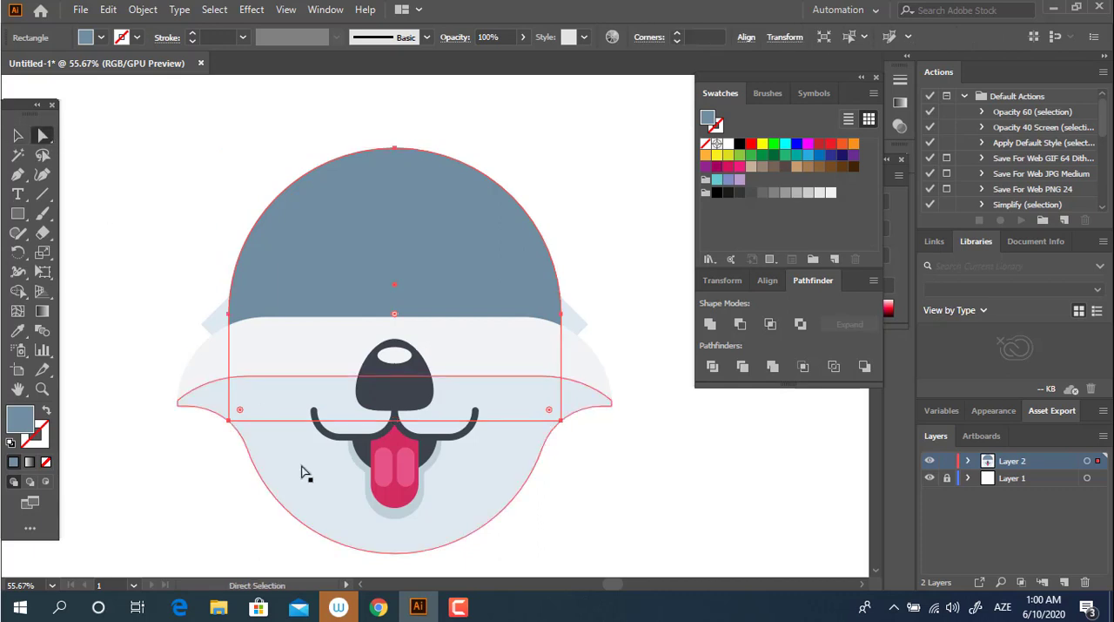
{"action": "left_click", "coordinate": [230, 421]}
{"action": "left_click", "coordinate": [561, 421], "text": "shift"}
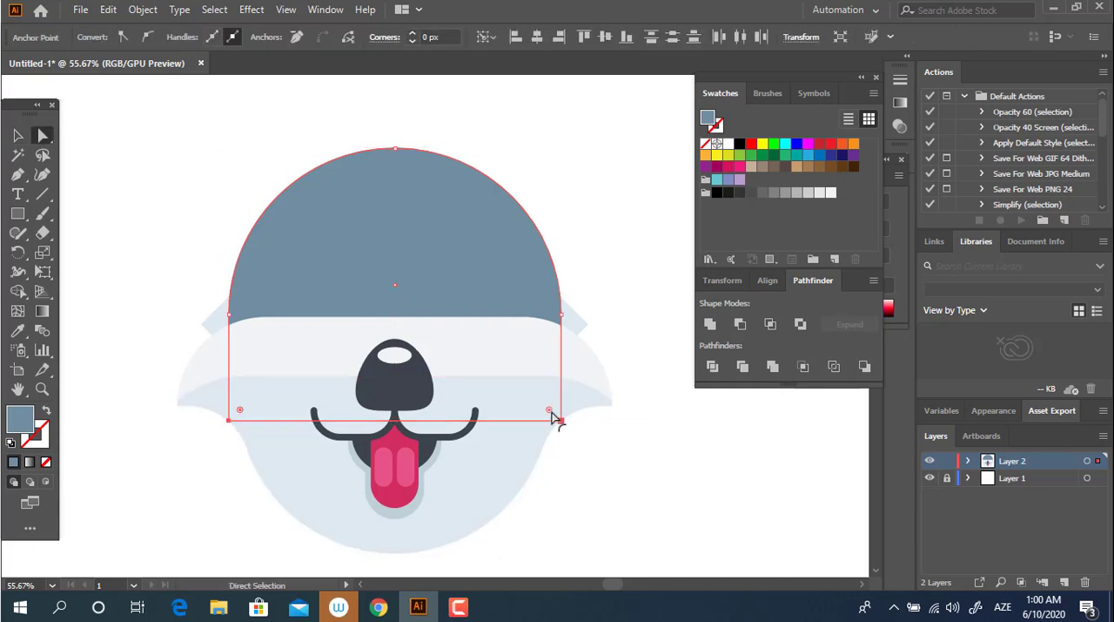
{"action": "left_click_drag", "start_coordinate": [552, 418], "coordinate": [435, 321]}
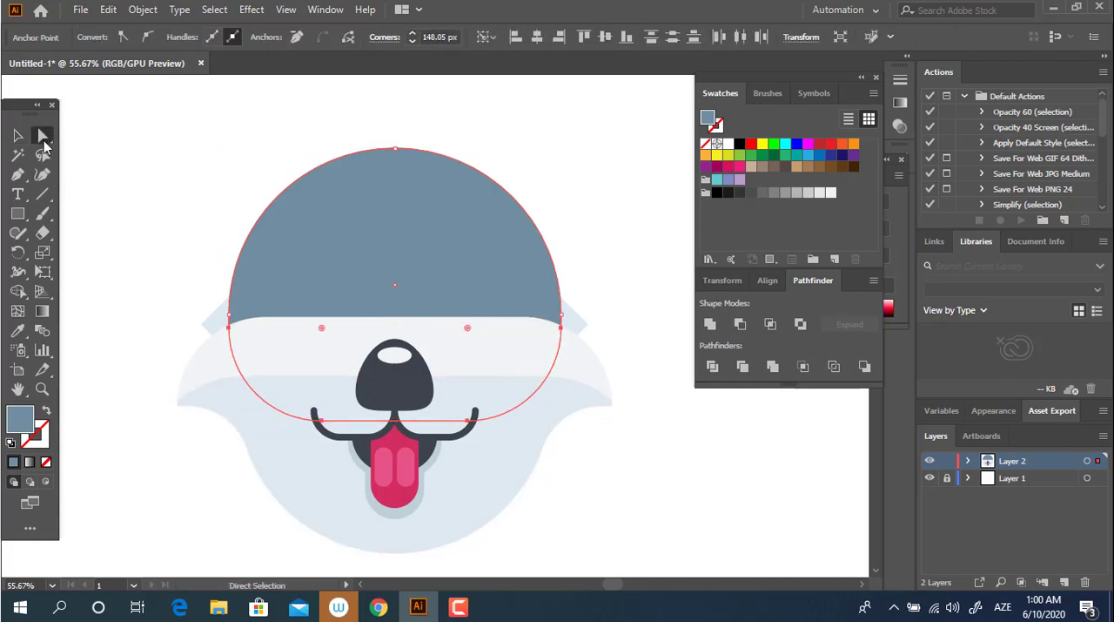
Step: Move the blue-grey dome down slightly so more of it sits behind the white face band
{"action": "left_click", "coordinate": [17, 135]}
{"action": "left_click_drag", "start_coordinate": [390, 249], "coordinate": [386, 282]}
{"action": "left_click", "coordinate": [643, 546]}
{"action": "left_click_drag", "start_coordinate": [454, 273], "coordinate": [453, 253]}
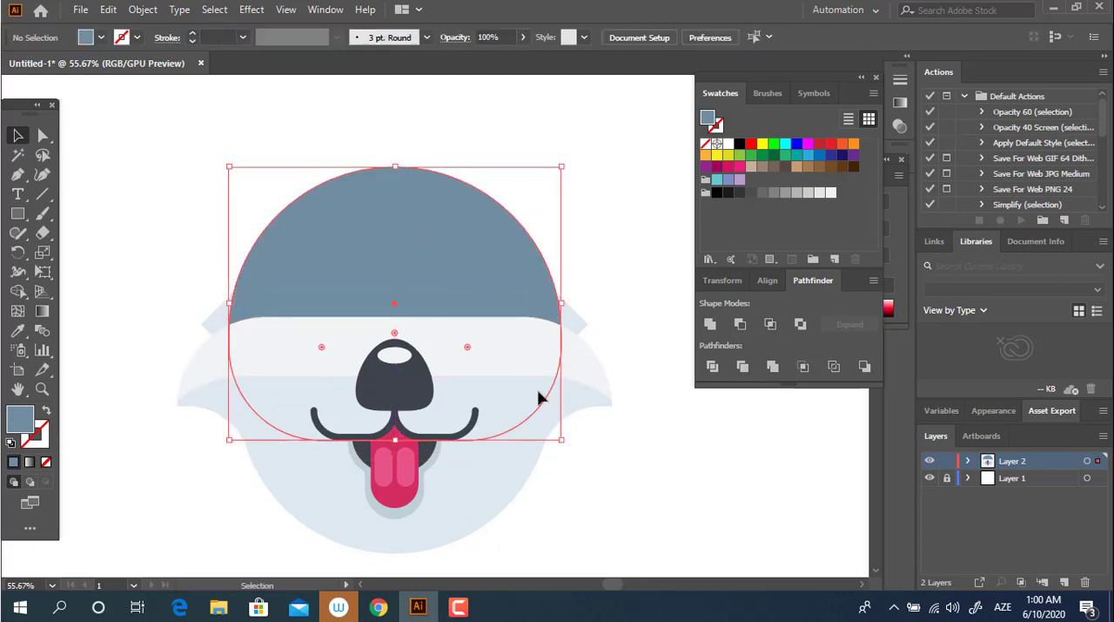
{"action": "left_click", "coordinate": [675, 587]}
{"action": "left_click_drag", "start_coordinate": [455, 407], "coordinate": [877, 403]}
{"action": "left_click", "coordinate": [643, 502]}
{"action": "left_click_drag", "start_coordinate": [643, 503], "coordinate": [686, 465]}
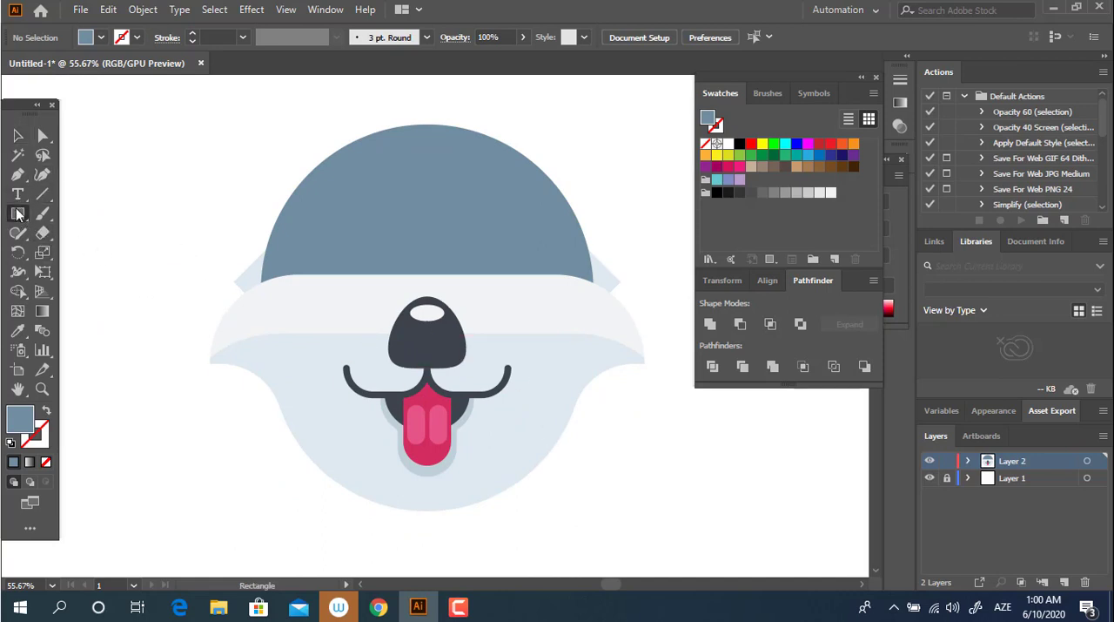
Step: Draw a circle above the nose across the dome's lower edge and fill it with the face band's near-white
{"action": "left_click_drag", "start_coordinate": [18, 214], "coordinate": [79, 252]}
{"action": "left_click_drag", "start_coordinate": [381, 280], "coordinate": [434, 330]}
{"action": "left_click", "coordinate": [19, 331]}
{"action": "left_click", "coordinate": [318, 293]}
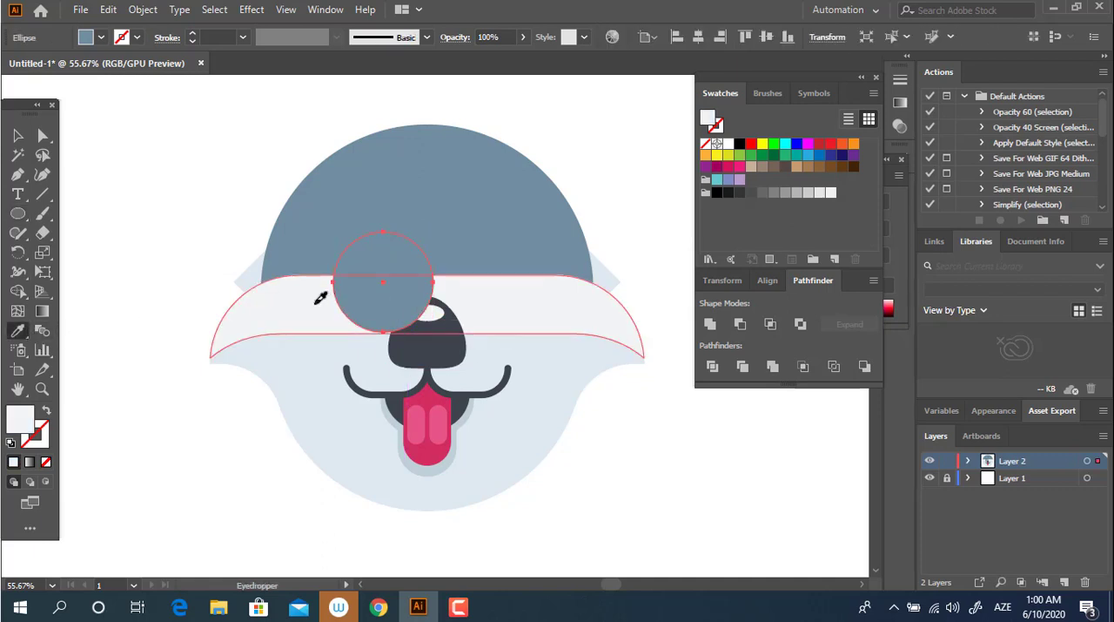
Step: Enlarge the near-white circle proportionally from its centre and move it up and slightly right onto the dome
{"action": "left_click", "coordinate": [18, 135]}
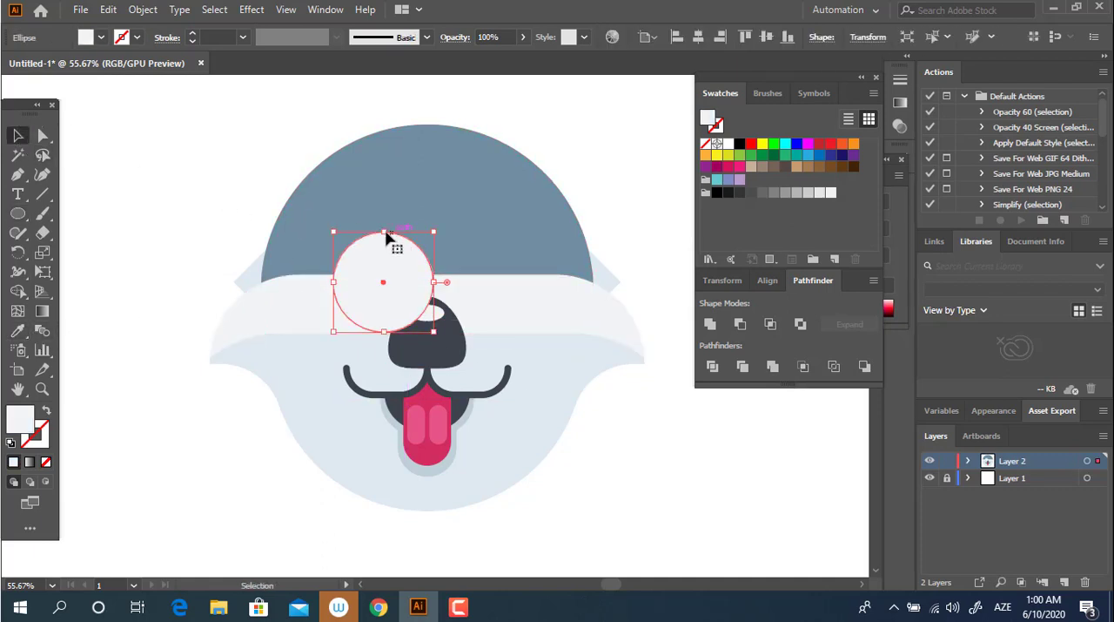
{"action": "left_click_drag", "start_coordinate": [442, 232], "coordinate": [460, 223]}
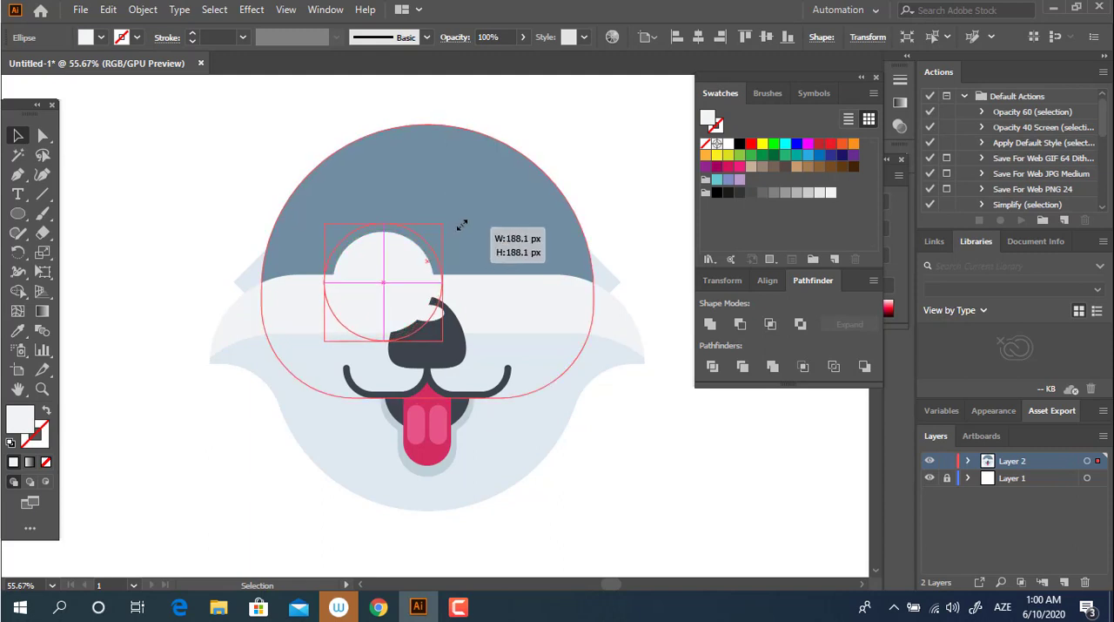
{"action": "left_click_drag", "start_coordinate": [402, 277], "coordinate": [417, 262]}
Step: Place an overlapping copy of the circle to its right and unite both circles into one brow shape
{"action": "left_click_drag", "start_coordinate": [435, 289], "coordinate": [528, 295]}
{"action": "left_click", "coordinate": [397, 259], "text": "shift"}
{"action": "left_click", "coordinate": [711, 324]}
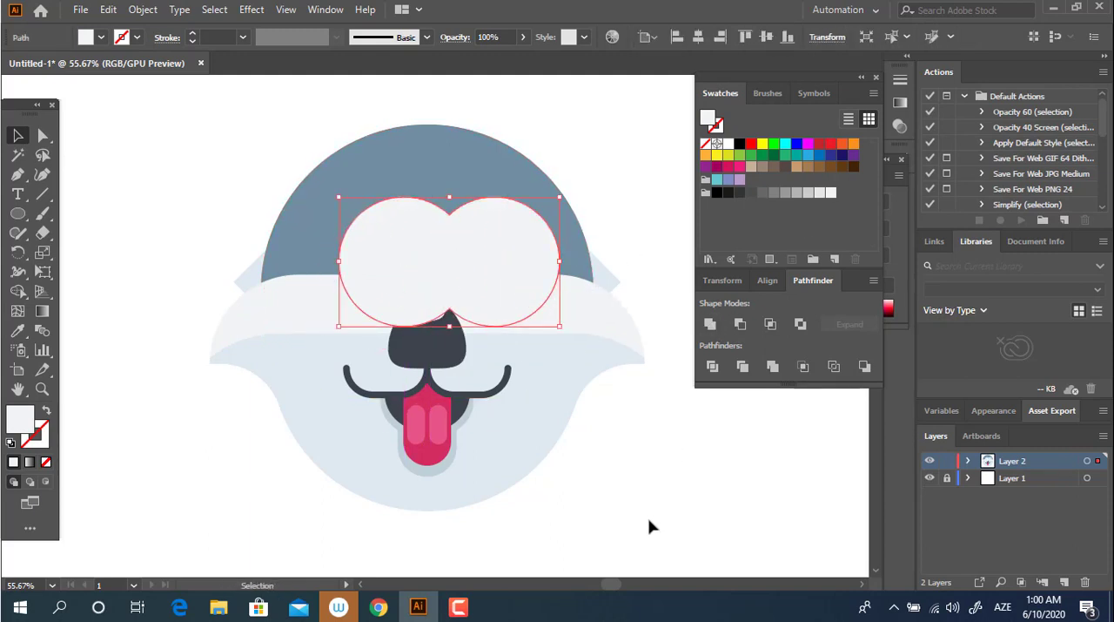
Step: Centre the white brow shape horizontally on the face and send it behind the nose
{"action": "left_click", "coordinate": [649, 526]}
{"action": "left_click_drag", "start_coordinate": [485, 262], "coordinate": [457, 261]}
{"action": "left_click_drag", "start_coordinate": [656, 518], "coordinate": [165, 116]}
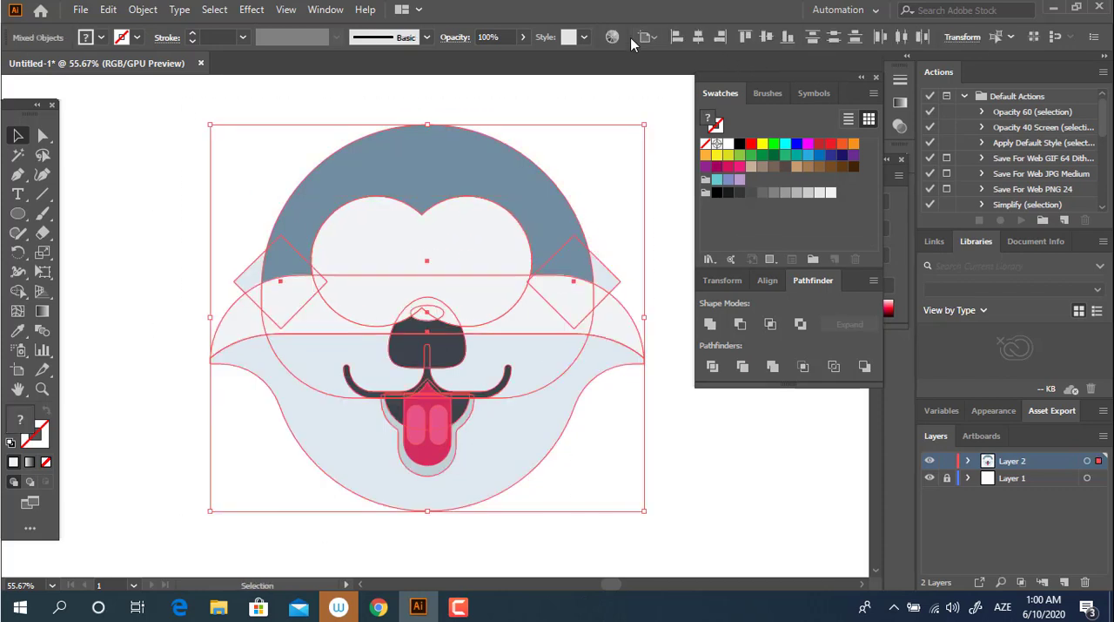
{"action": "left_click", "coordinate": [685, 104]}
{"action": "left_click", "coordinate": [514, 264]}
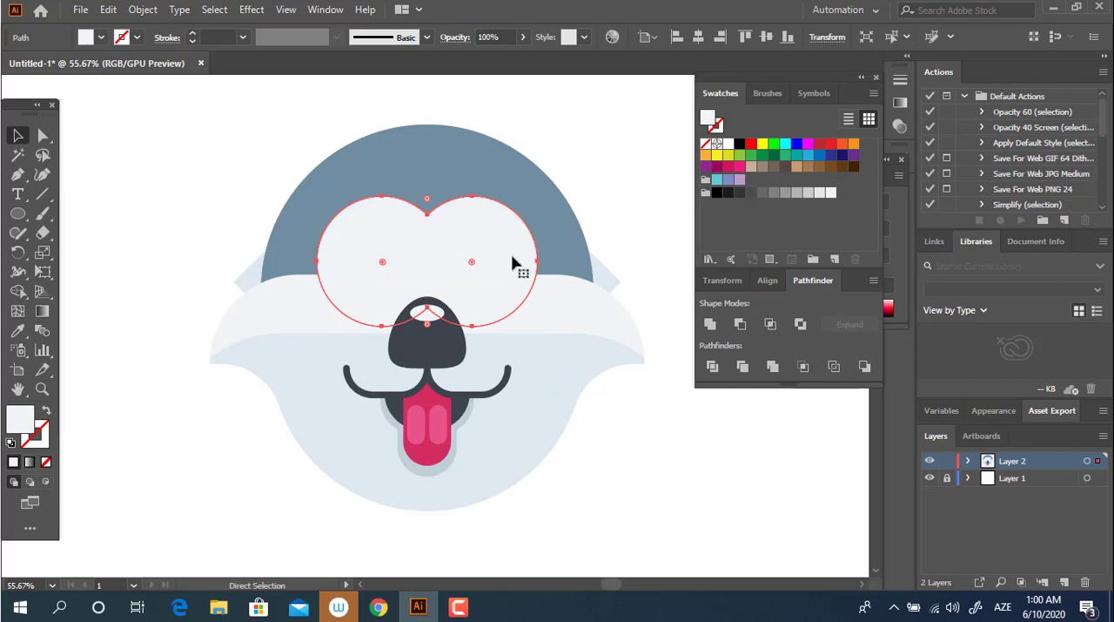
{"action": "key", "text": "v"}
{"action": "left_click", "coordinate": [610, 450]}
Step: Try to widen the white brow shape equally on both sides
{"action": "key", "text": "z"}
{"action": "left_click_drag", "start_coordinate": [570, 394], "coordinate": [401, 252]}
{"action": "left_click_drag", "start_coordinate": [400, 253], "coordinate": [87, 175]}
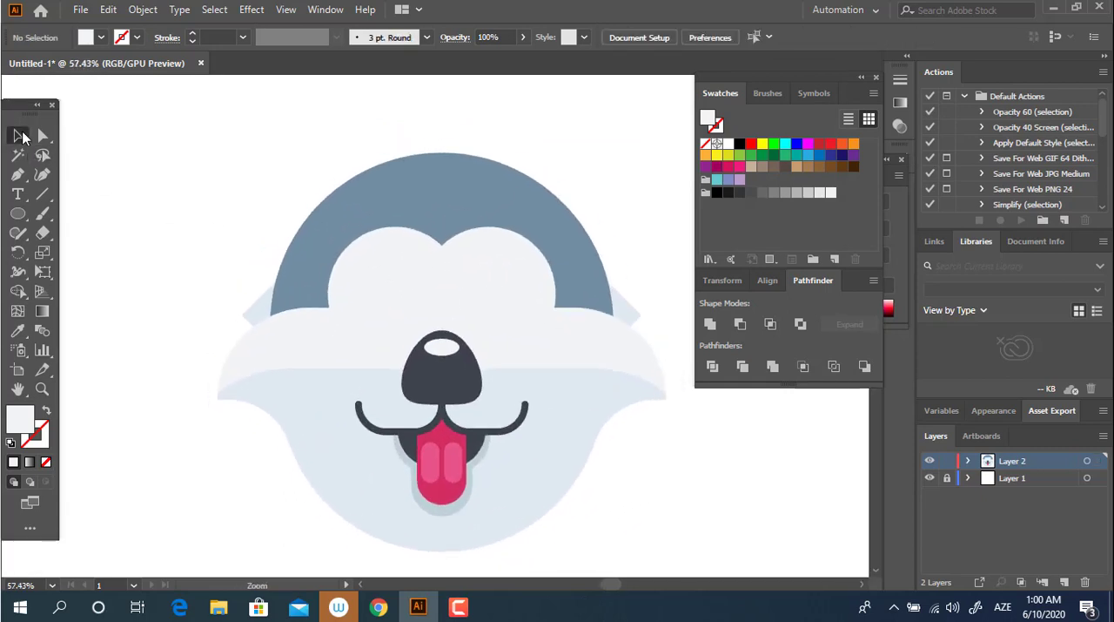
{"action": "left_click", "coordinate": [20, 137]}
{"action": "left_click", "coordinate": [537, 277]}
{"action": "left_click_drag", "start_coordinate": [558, 294], "coordinate": [584, 294]}
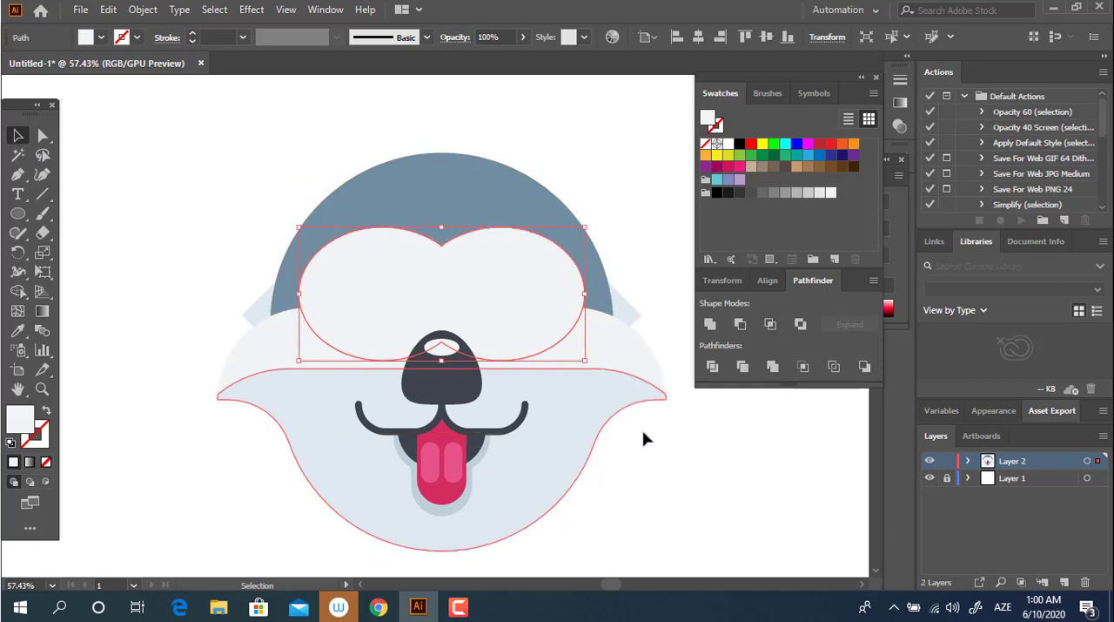
{"action": "key", "text": "ctrl+z"}
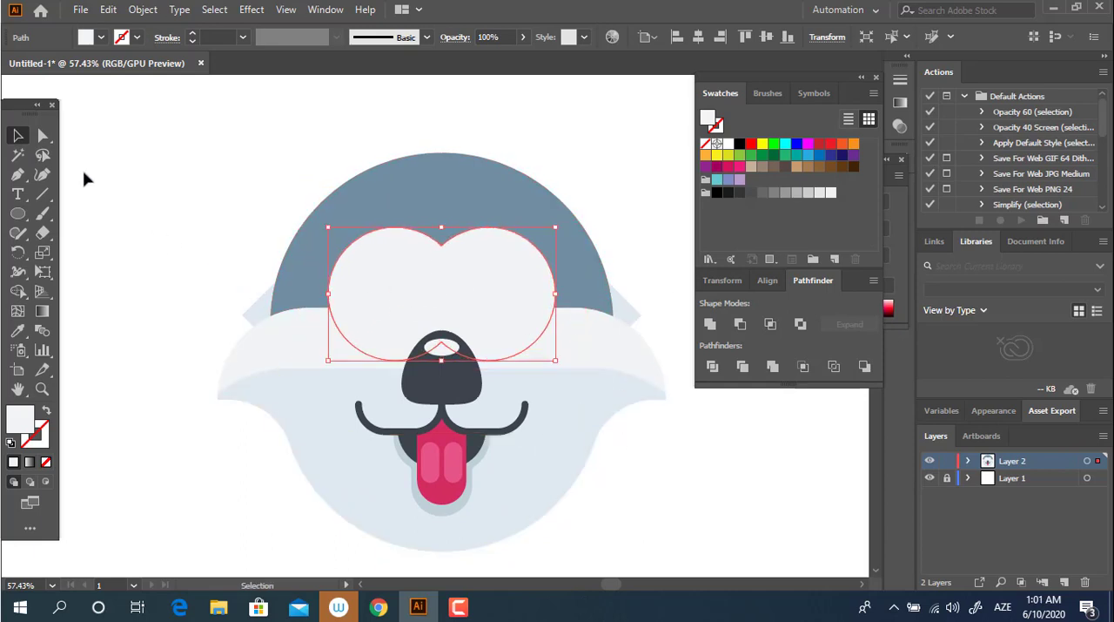
Step: Lower the white brow shape's outermost left and right anchor points so its sides slope down into the face band
{"action": "key", "text": "a"}
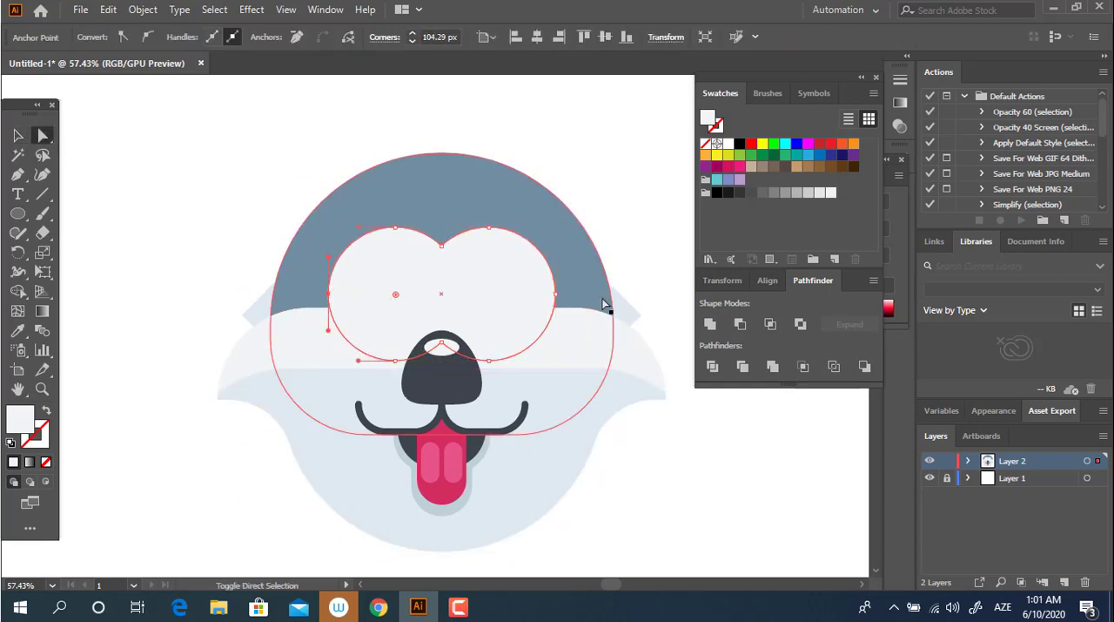
{"action": "left_click_drag", "start_coordinate": [558, 297], "coordinate": [562, 320]}
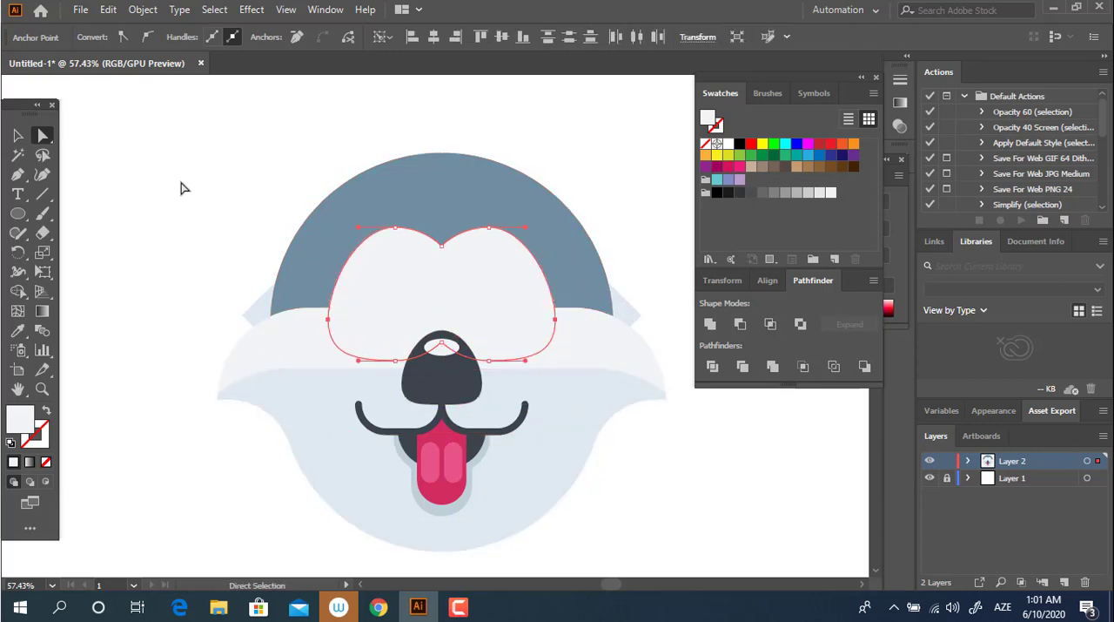
{"action": "left_click", "coordinate": [20, 137]}
{"action": "left_click", "coordinate": [674, 514]}
{"action": "key", "text": "ctrl+a"}
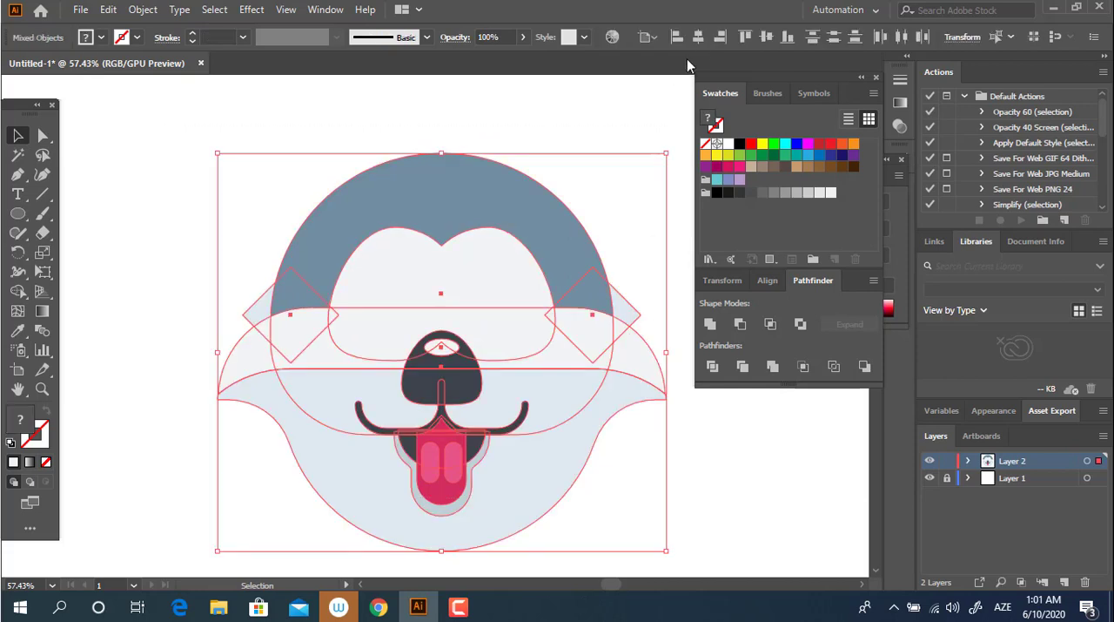
{"action": "left_click", "coordinate": [647, 524]}
Step: Draw a small eye circle on the left half of the white brow and fill it with the dome's blue-grey
{"action": "left_click_drag", "start_coordinate": [615, 433], "coordinate": [604, 383]}
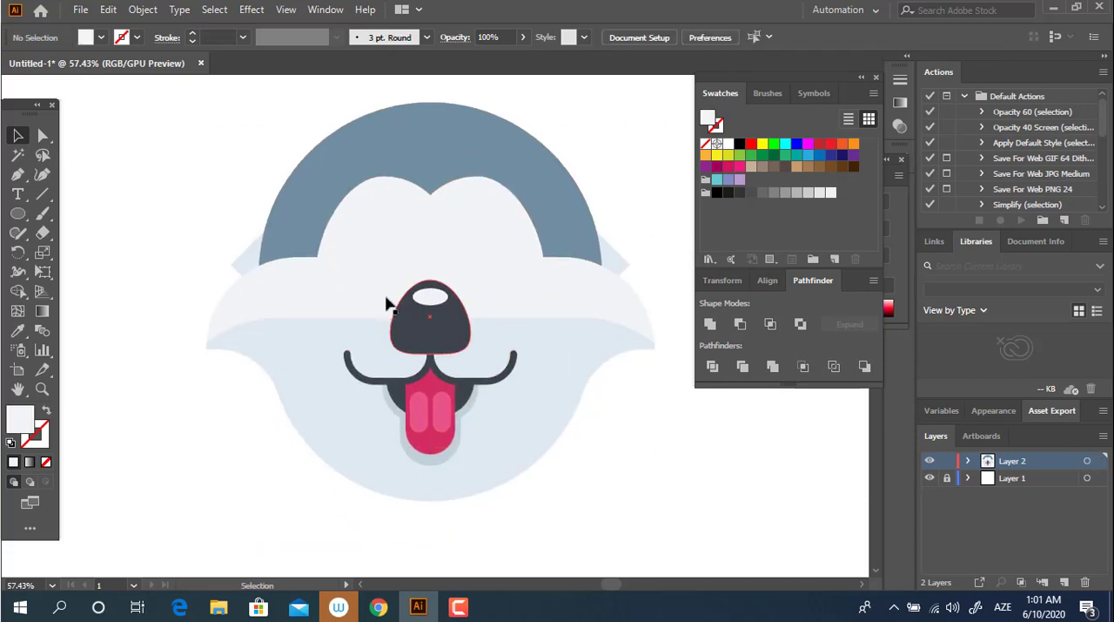
{"action": "left_click_drag", "start_coordinate": [422, 302], "coordinate": [450, 306]}
{"action": "left_click_drag", "start_coordinate": [512, 311], "coordinate": [484, 332]}
{"action": "left_click_drag", "start_coordinate": [371, 252], "coordinate": [408, 270]}
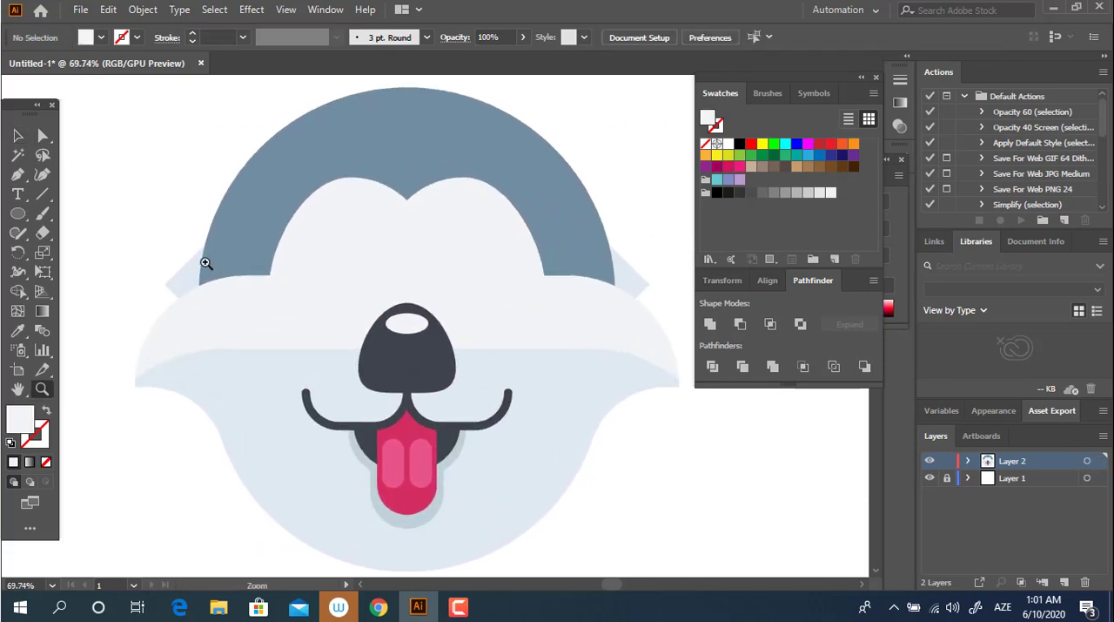
{"action": "left_click_drag", "start_coordinate": [324, 230], "coordinate": [358, 264]}
{"action": "left_click", "coordinate": [17, 330]}
{"action": "left_click", "coordinate": [331, 126]}
Step: Enlarge the eye circle slightly from its centre and change its fill to the darker blue-grey 546B77
{"action": "left_click_drag", "start_coordinate": [287, 165], "coordinate": [366, 251]}
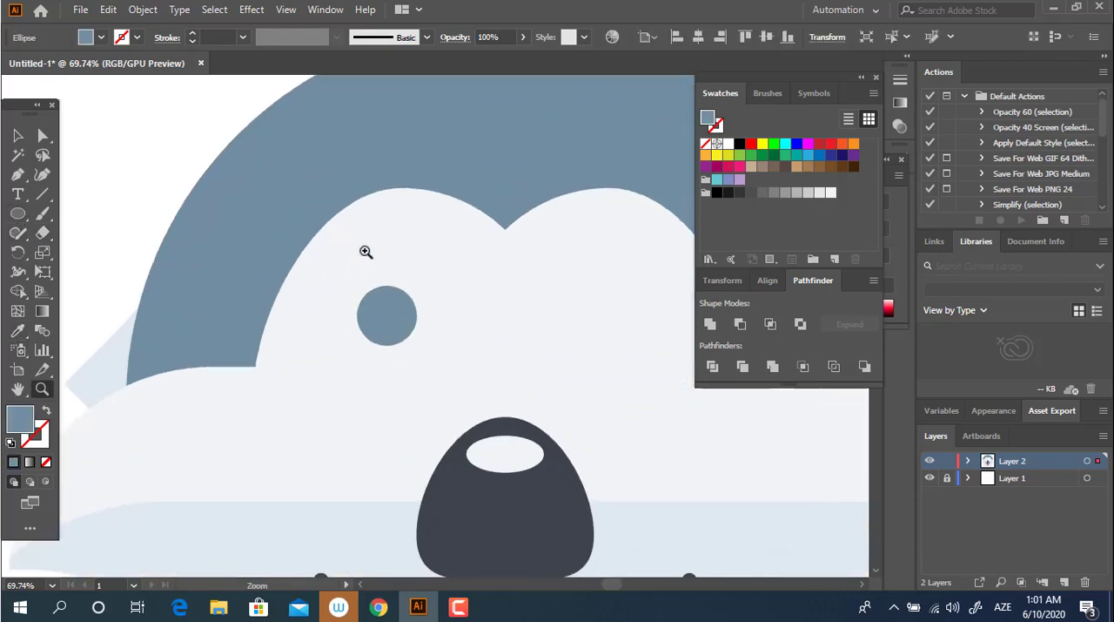
{"action": "left_click", "coordinate": [18, 135]}
{"action": "left_click_drag", "start_coordinate": [418, 345], "coordinate": [430, 358]}
{"action": "double_click", "coordinate": [20, 420]}
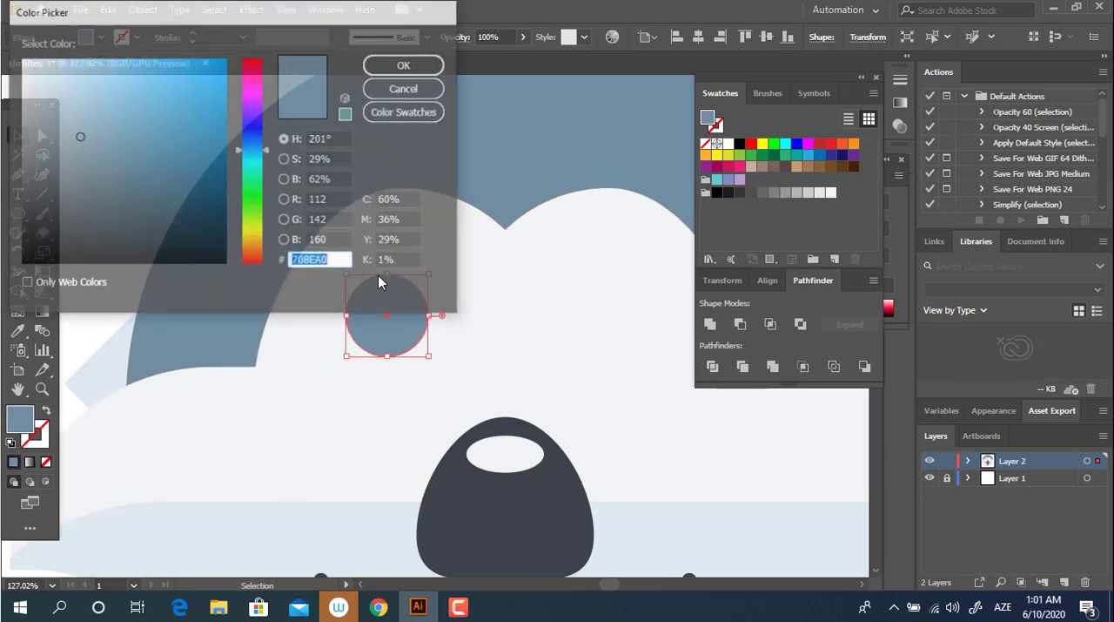
{"action": "type", "text": "546B77"}
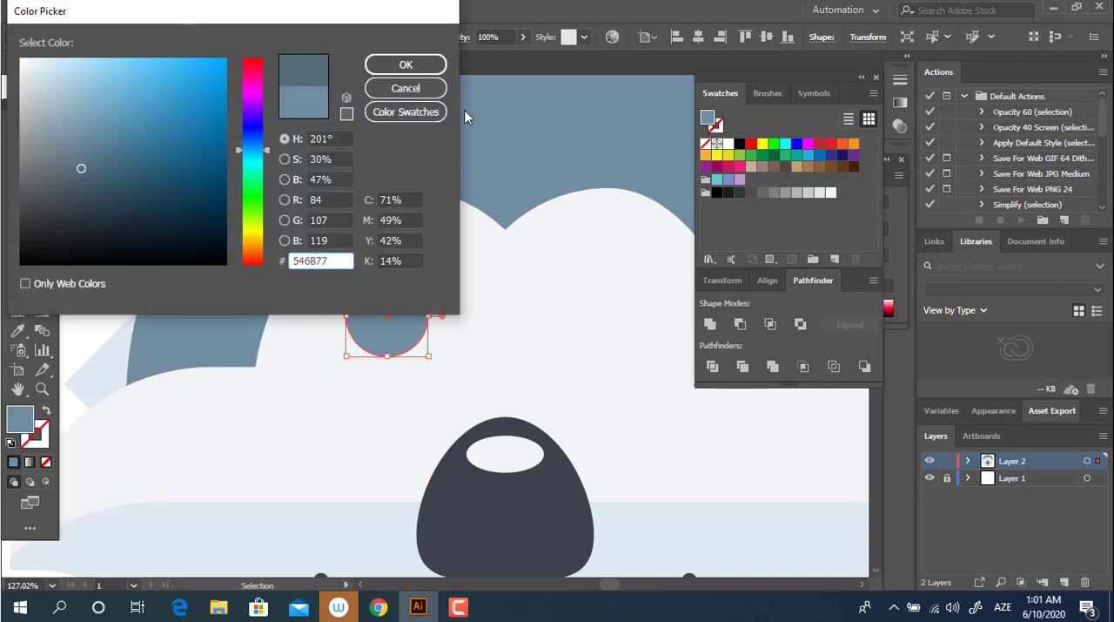
{"action": "left_click", "coordinate": [405, 64]}
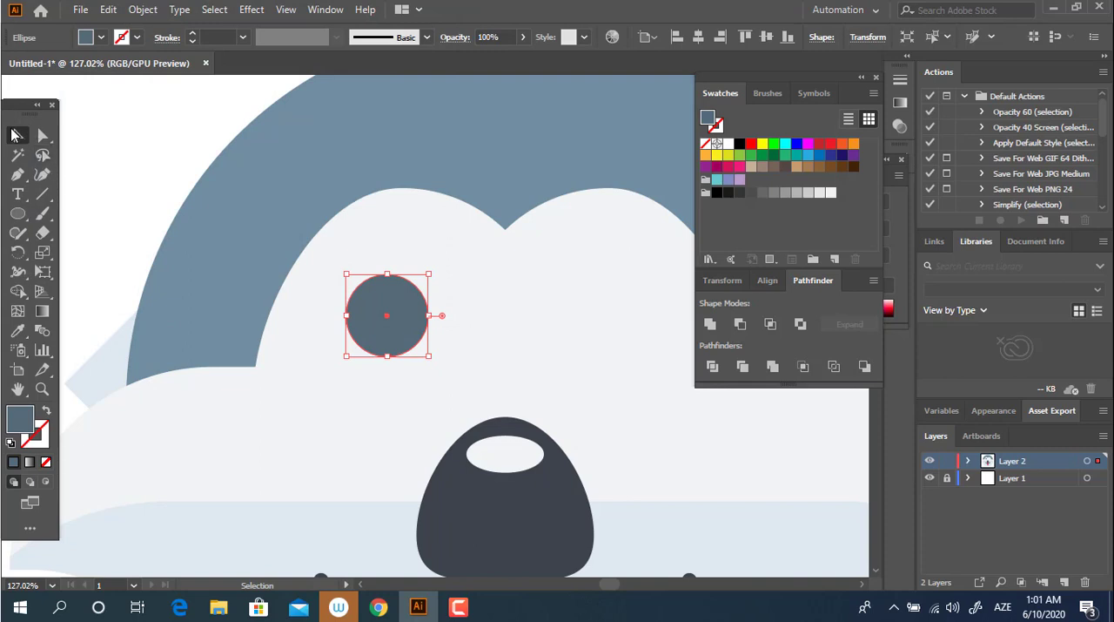
Step: Add a smaller concentric copy of the eye circle as the iris and fill it with light blue 94D9F7
{"action": "key", "text": "v"}
{"action": "mouse_move", "coordinate": [428, 355]}
{"action": "left_mouse_down"}
{"action": "mouse_move", "coordinate": [416, 348]}
{"action": "mouse_move", "coordinate": [424, 335]}
{"action": "mouse_move", "coordinate": [416, 346]}
{"action": "left_mouse_up"}
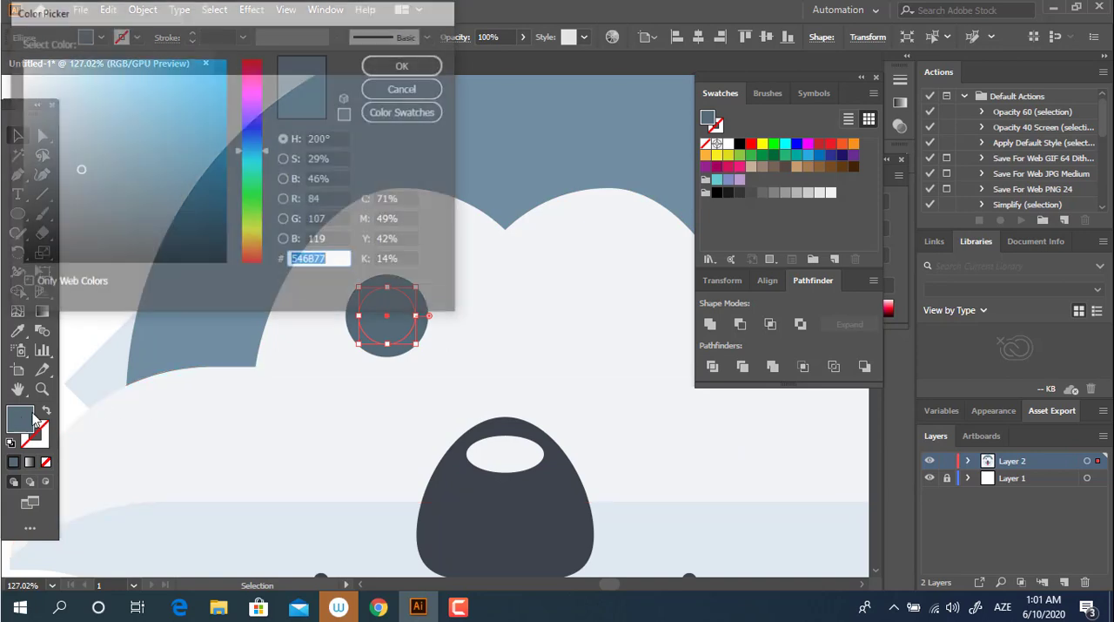
{"action": "double_click", "coordinate": [22, 420]}
{"action": "left_click", "coordinate": [104, 62]}
{"action": "left_click", "coordinate": [387, 69]}
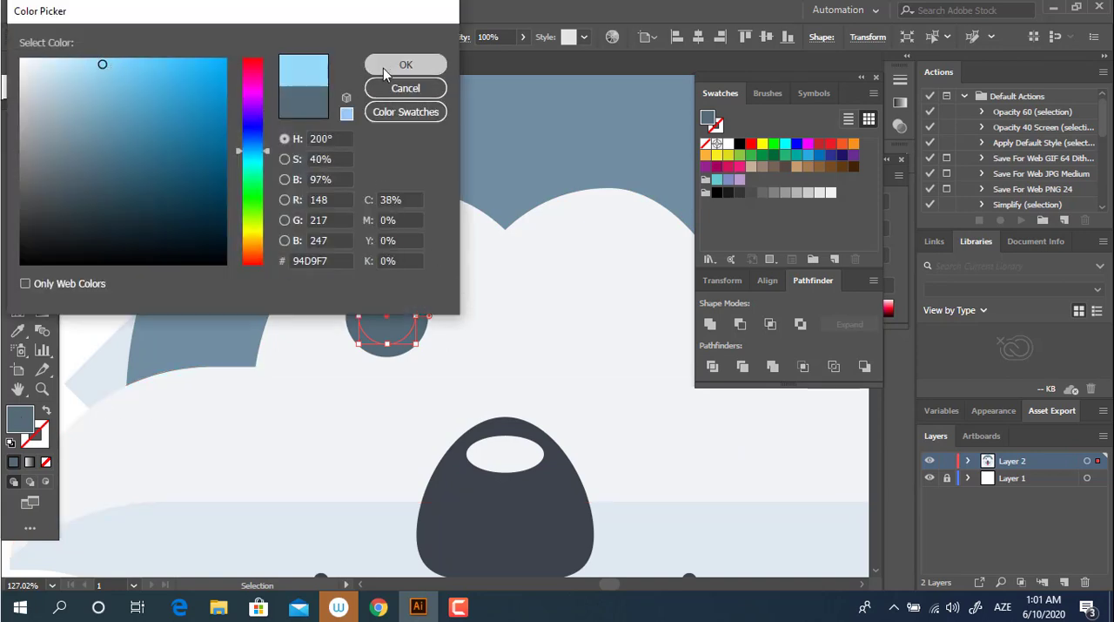
Step: Add a small concentric copy of the iris as the pupil and fill it with the nose's dark grey
{"action": "key", "text": "z"}
{"action": "left_click_drag", "start_coordinate": [419, 305], "coordinate": [575, 365]}
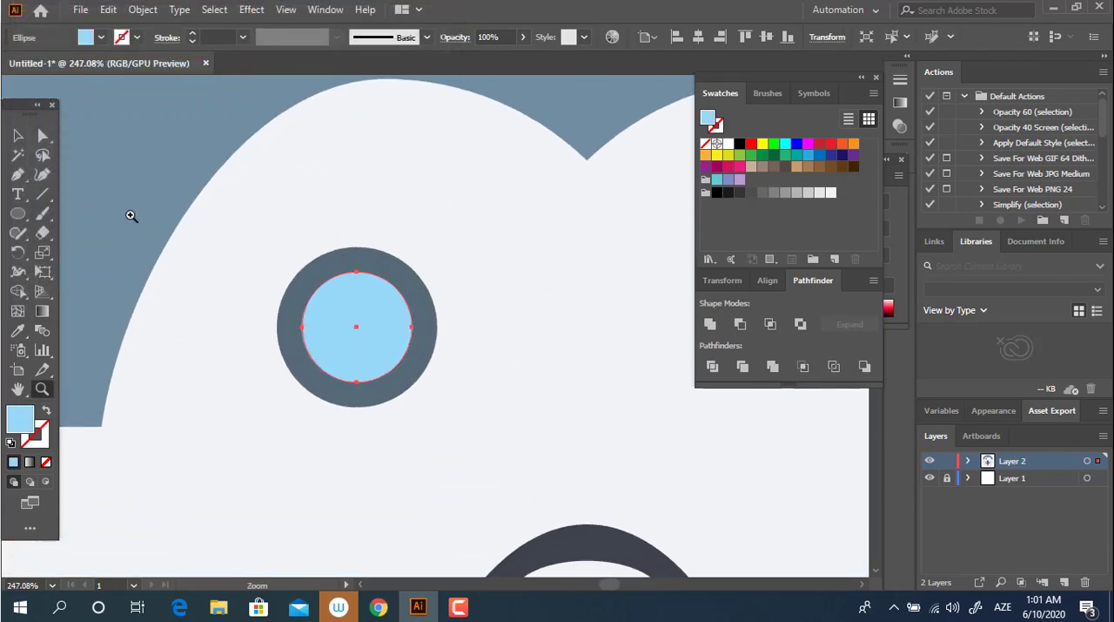
{"action": "left_click", "coordinate": [18, 136]}
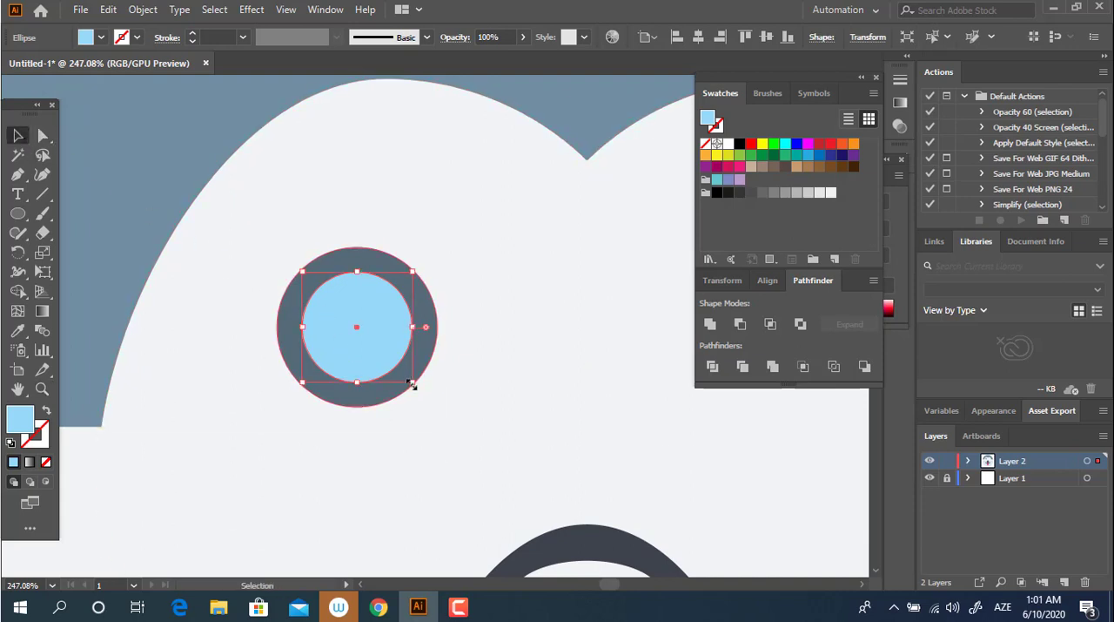
{"action": "left_click_drag", "start_coordinate": [413, 383], "coordinate": [380, 368]}
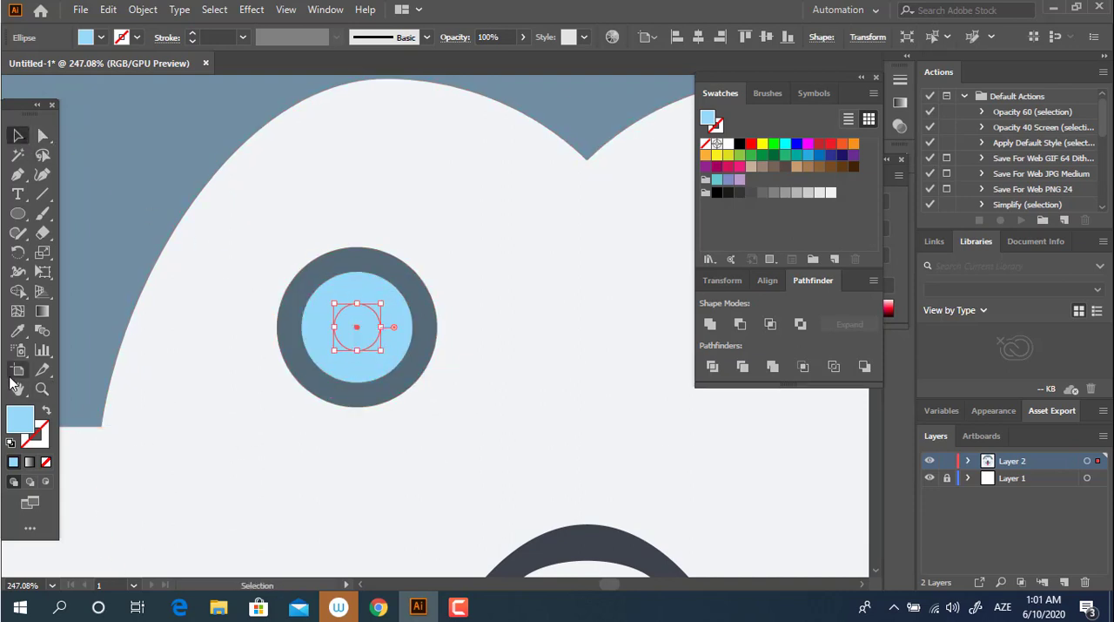
{"action": "key", "text": "i"}
{"action": "left_click", "coordinate": [582, 525]}
Step: Copy the pupil to the iris's upper left, enlarge the copy slightly and fill it with white as a highlight
{"action": "key", "text": "z"}
{"action": "left_click", "coordinate": [364, 335]}
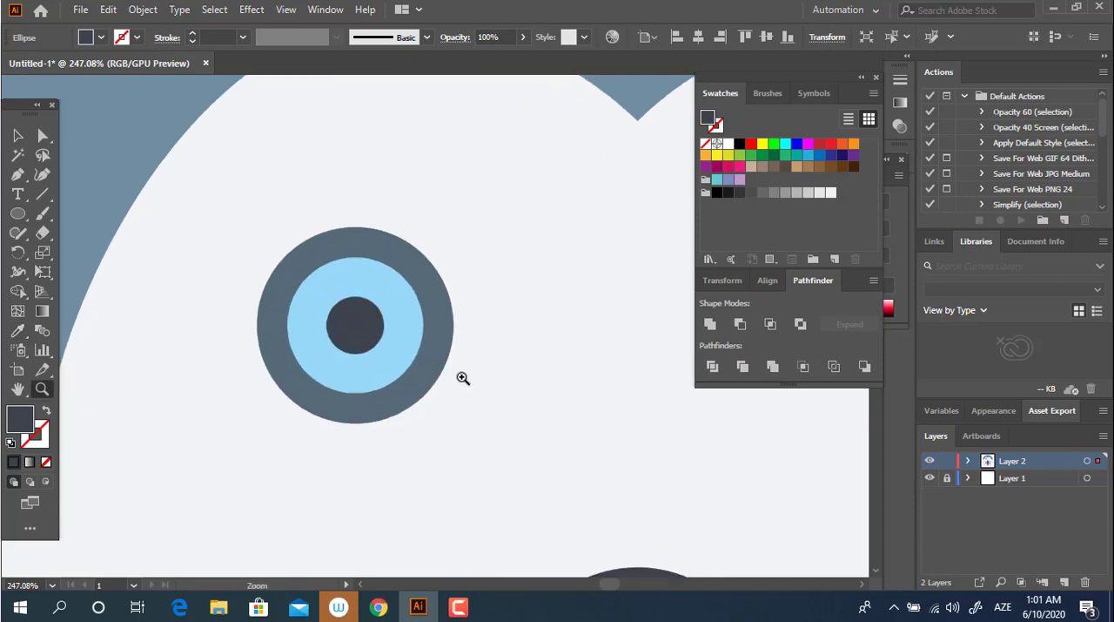
{"action": "key", "text": "v"}
{"action": "left_click_drag", "start_coordinate": [352, 335], "coordinate": [283, 276]}
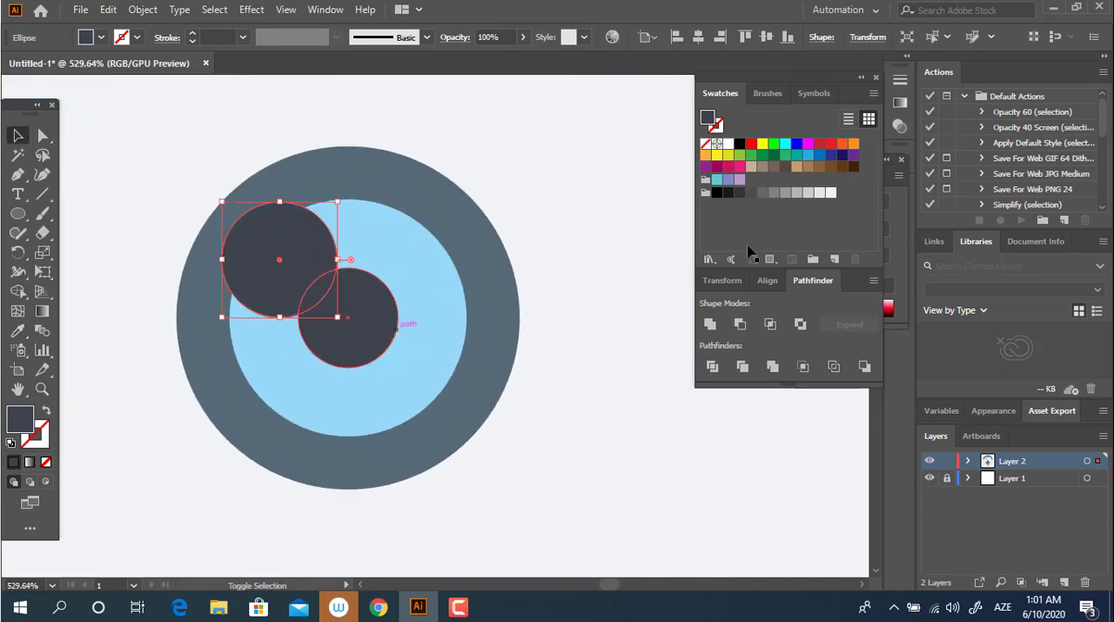
{"action": "left_click", "coordinate": [728, 144]}
Step: Group the highlight, pupil, iris and outer circle into a single eye
{"action": "key", "text": "z"}
{"action": "left_click_drag", "start_coordinate": [460, 252], "coordinate": [179, 298]}
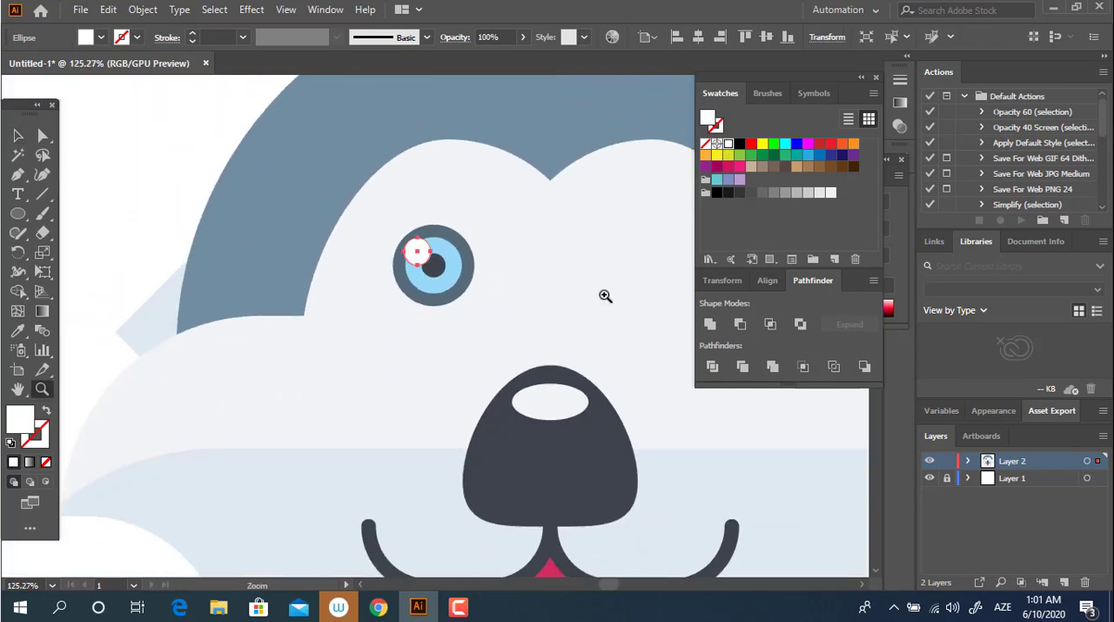
{"action": "left_click_drag", "start_coordinate": [601, 300], "coordinate": [554, 321]}
{"action": "left_click", "coordinate": [459, 285]}
{"action": "key", "text": "v"}
{"action": "left_click", "coordinate": [418, 246]}
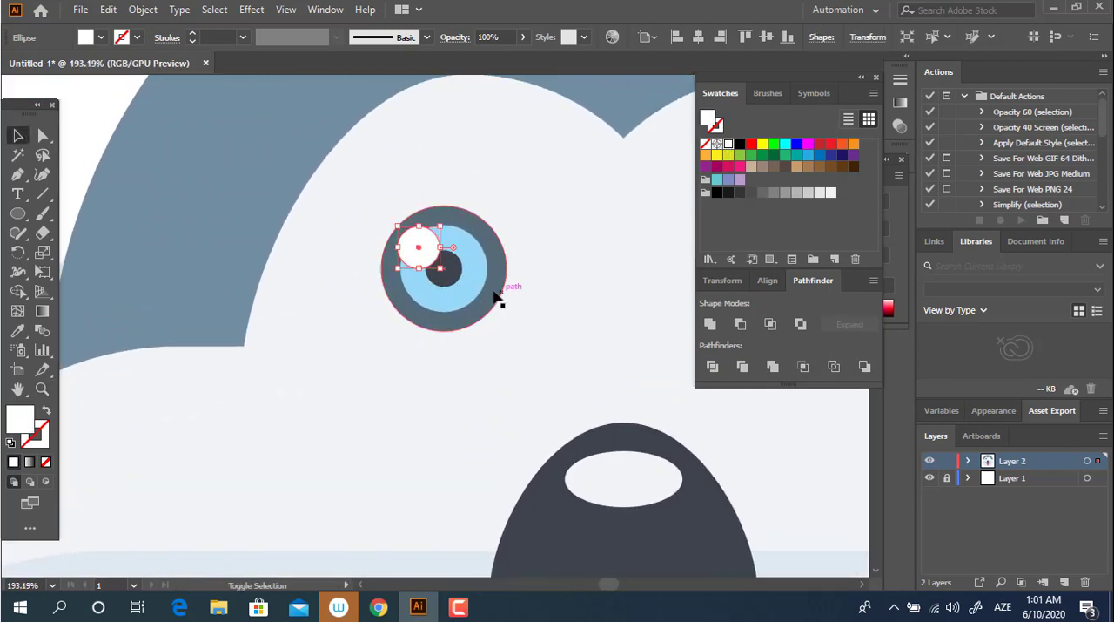
{"action": "left_click", "coordinate": [458, 275], "text": "shift"}
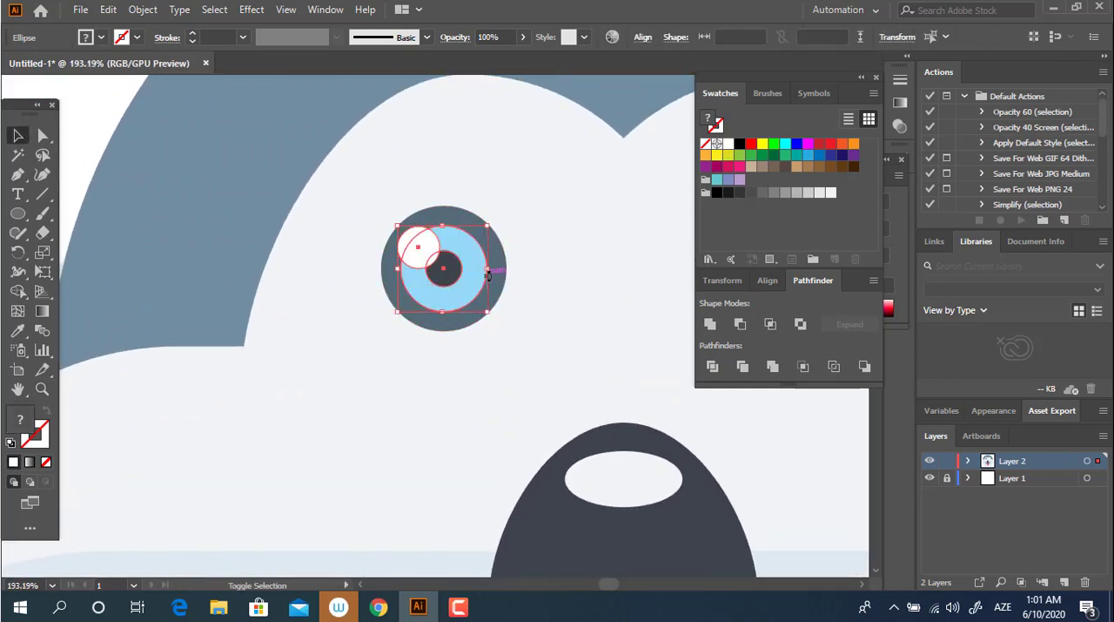
{"action": "left_click", "coordinate": [502, 278], "text": "shift"}
{"action": "right_click", "coordinate": [485, 284]}
{"action": "left_click", "coordinate": [557, 354]}
Step: Duplicate the eye group horizontally onto the right half of the white brow, level with the first eye
{"action": "key", "text": "z"}
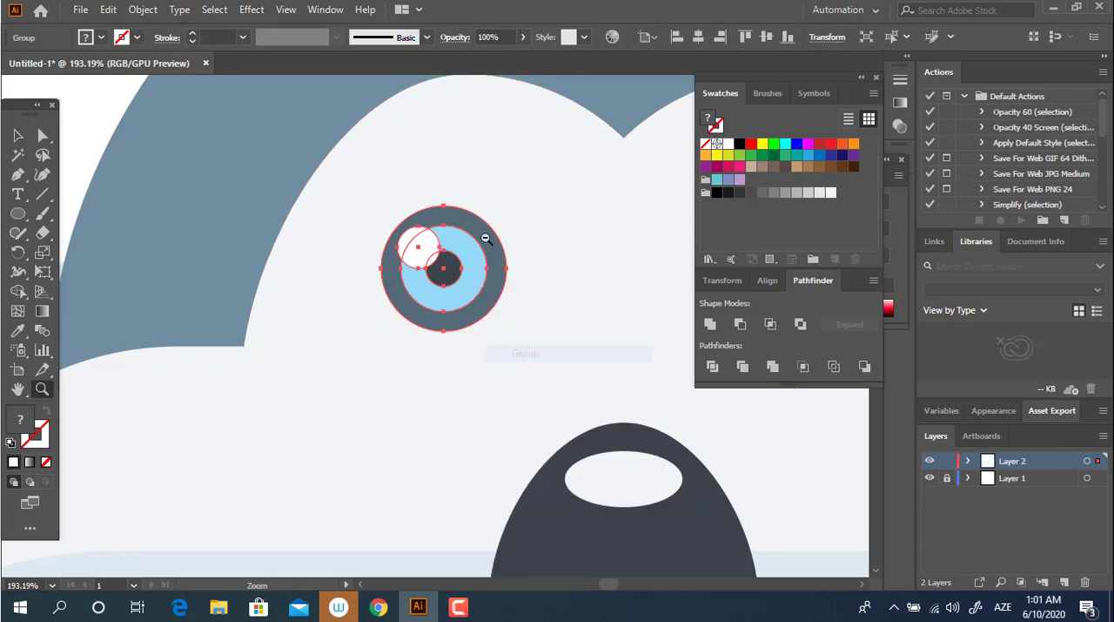
{"action": "left_click_drag", "start_coordinate": [550, 254], "coordinate": [435, 327]}
{"action": "left_click_drag", "start_coordinate": [368, 313], "coordinate": [396, 319]}
{"action": "left_click_drag", "start_coordinate": [396, 319], "coordinate": [424, 302]}
{"action": "left_click", "coordinate": [17, 138]}
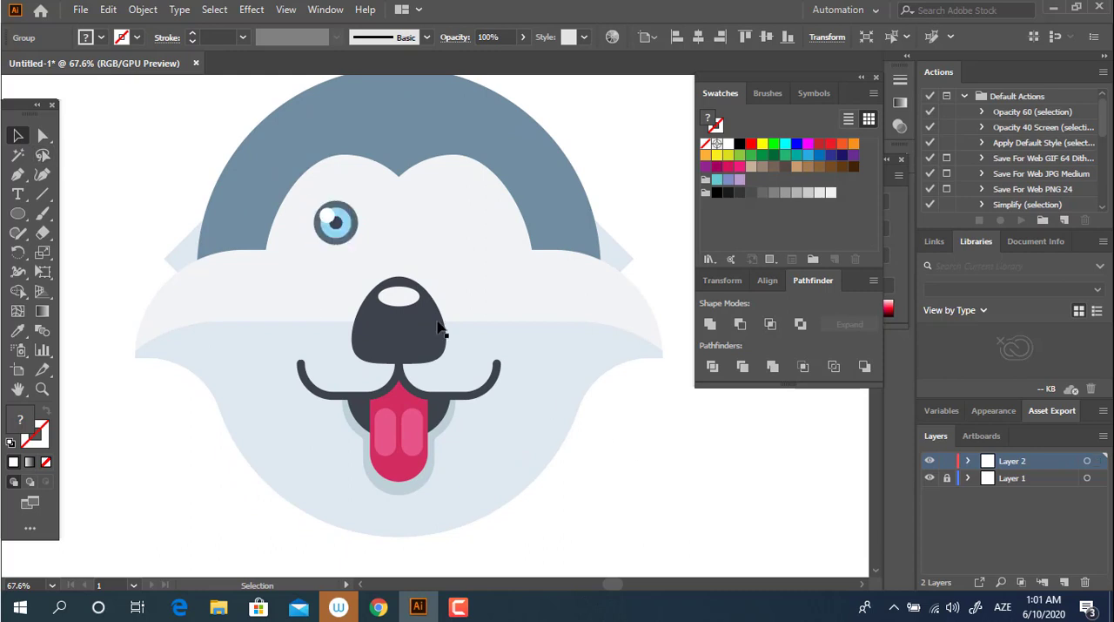
{"action": "left_click_drag", "start_coordinate": [359, 218], "coordinate": [468, 255]}
{"action": "left_click", "coordinate": [641, 448]}
{"action": "left_click", "coordinate": [608, 454]}
{"action": "key", "text": "z"}
{"action": "left_click_drag", "start_coordinate": [513, 429], "coordinate": [492, 444]}
{"action": "left_click_drag", "start_coordinate": [498, 447], "coordinate": [473, 389]}
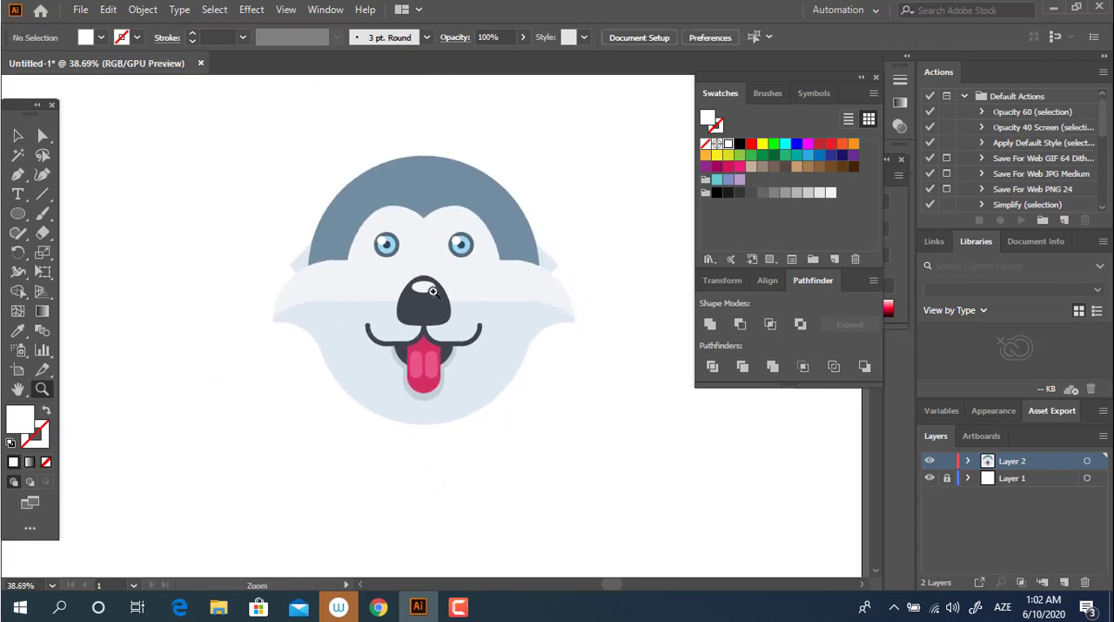
Step: Draw a rectangle from the left mouth curve up to the nose's centre line and fill it with the brow's off-white
{"action": "left_click_drag", "start_coordinate": [433, 291], "coordinate": [312, 351]}
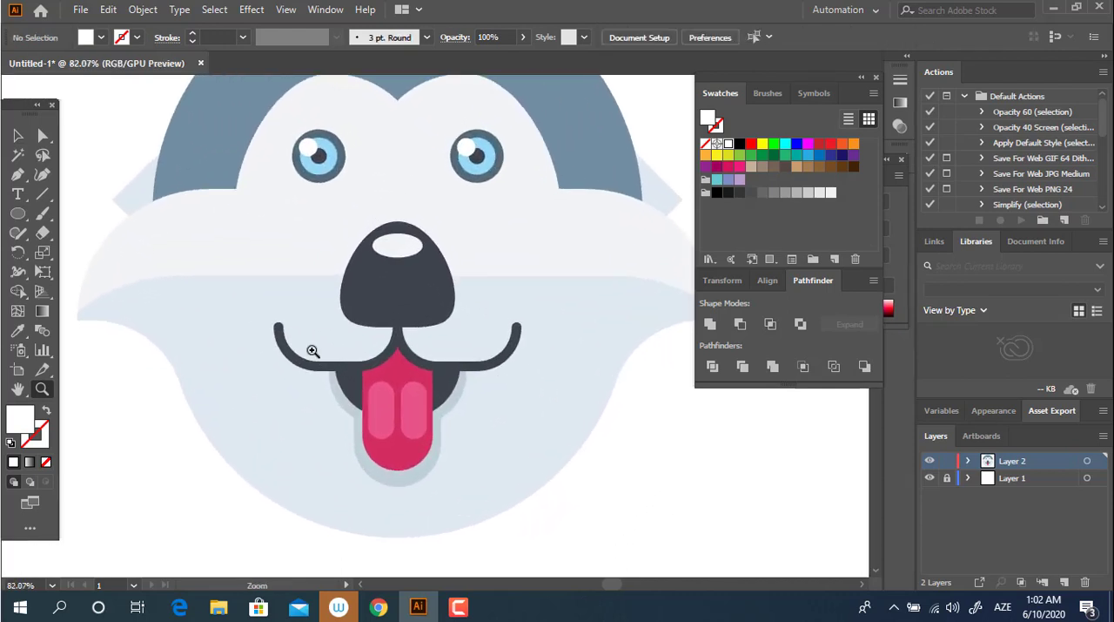
{"action": "left_click", "coordinate": [19, 252]}
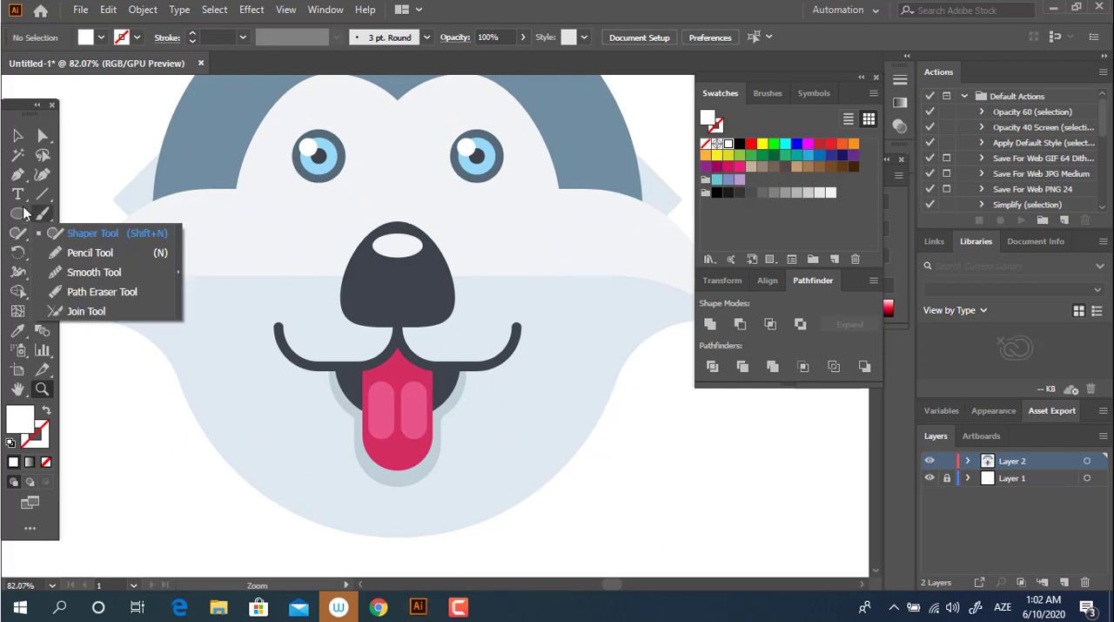
{"action": "left_click_drag", "start_coordinate": [17, 213], "coordinate": [76, 218]}
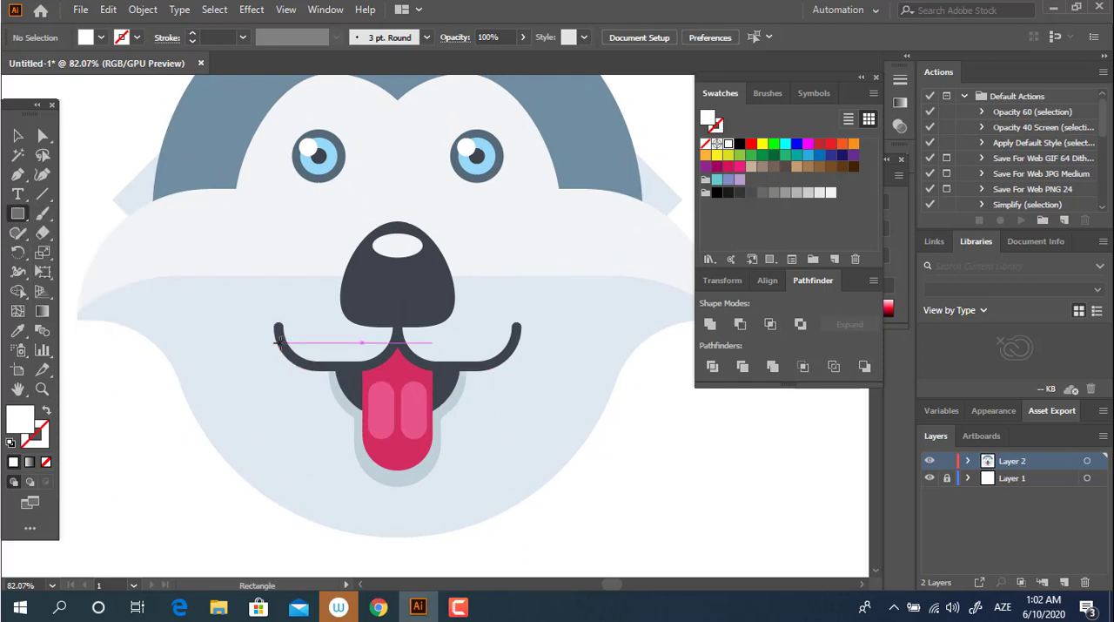
{"action": "left_click_drag", "start_coordinate": [279, 342], "coordinate": [401, 256]}
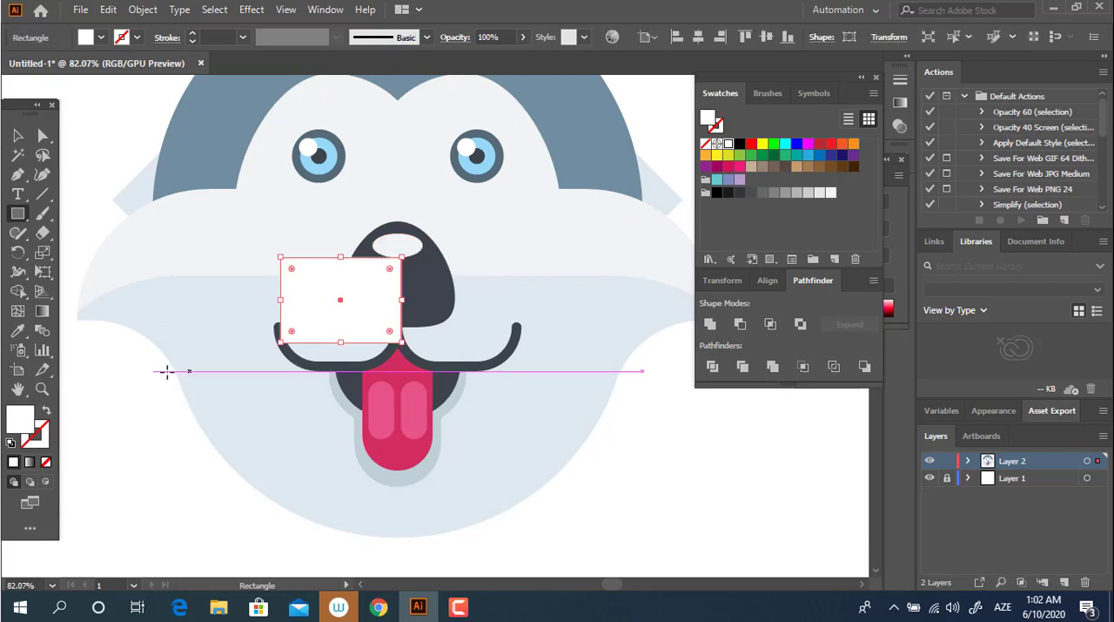
{"action": "left_click", "coordinate": [18, 333]}
{"action": "left_click", "coordinate": [261, 241]}
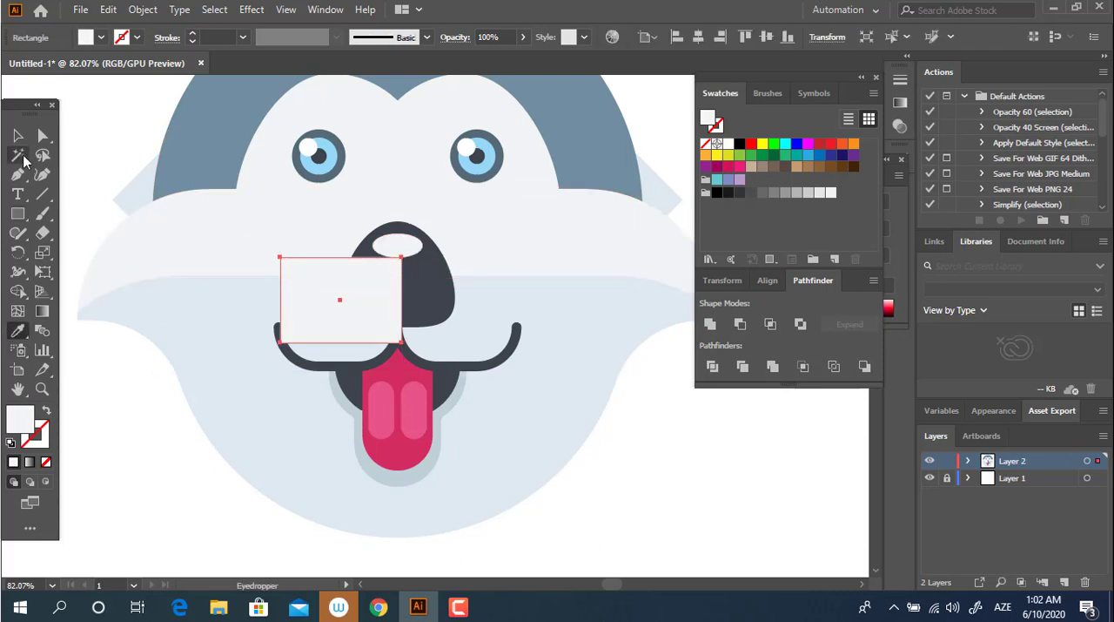
Step: Stretch the off-white rectangle down to the mouth line and round its two bottom corners to follow the curve
{"action": "left_click", "coordinate": [18, 135]}
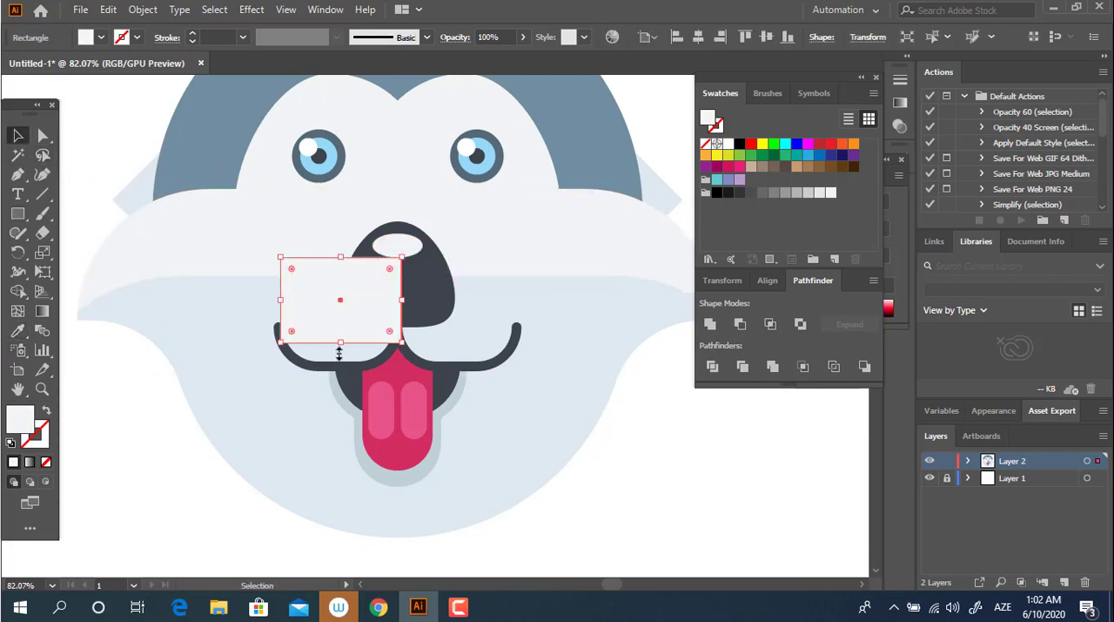
{"action": "left_click_drag", "start_coordinate": [344, 344], "coordinate": [346, 367]}
{"action": "left_click", "coordinate": [42, 135]}
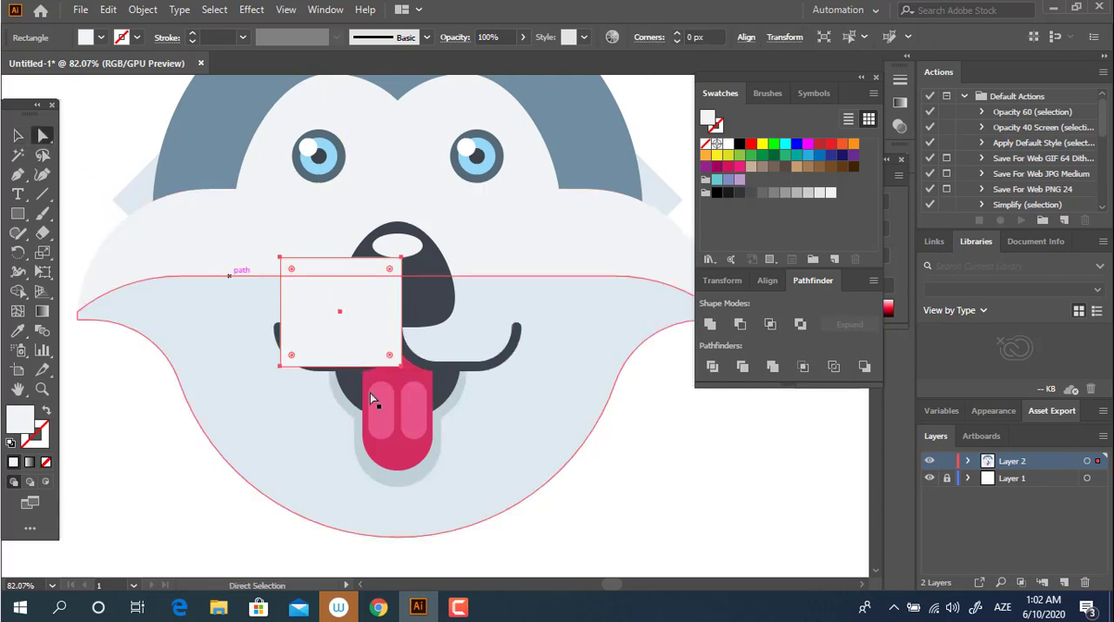
{"action": "left_click", "coordinate": [281, 366]}
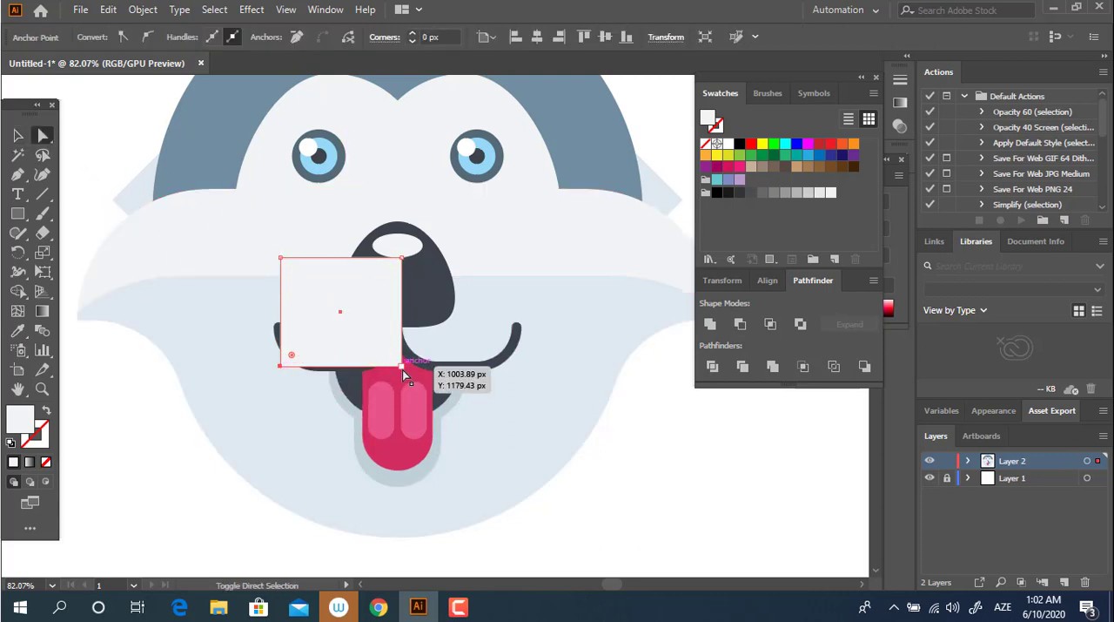
{"action": "left_click", "coordinate": [402, 367], "text": "shift"}
{"action": "left_click_drag", "start_coordinate": [397, 357], "coordinate": [488, 357]}
Step: Place a copy of the rounded rectangle over the right mouth curve and send both behind the nose and mouth lines
{"action": "left_click", "coordinate": [21, 138]}
{"action": "left_click", "coordinate": [679, 530]}
{"action": "left_click", "coordinate": [356, 328], "text": "shift"}
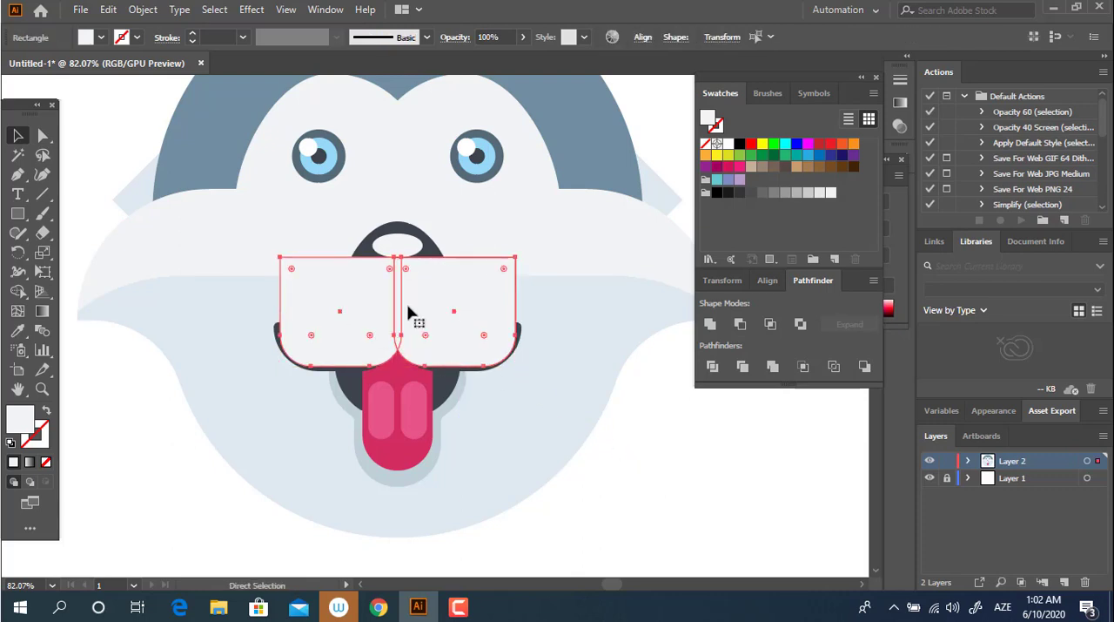
{"action": "key", "text": "ctrl+bracketleft"}
{"action": "key", "text": "ctrl+bracketleft"}
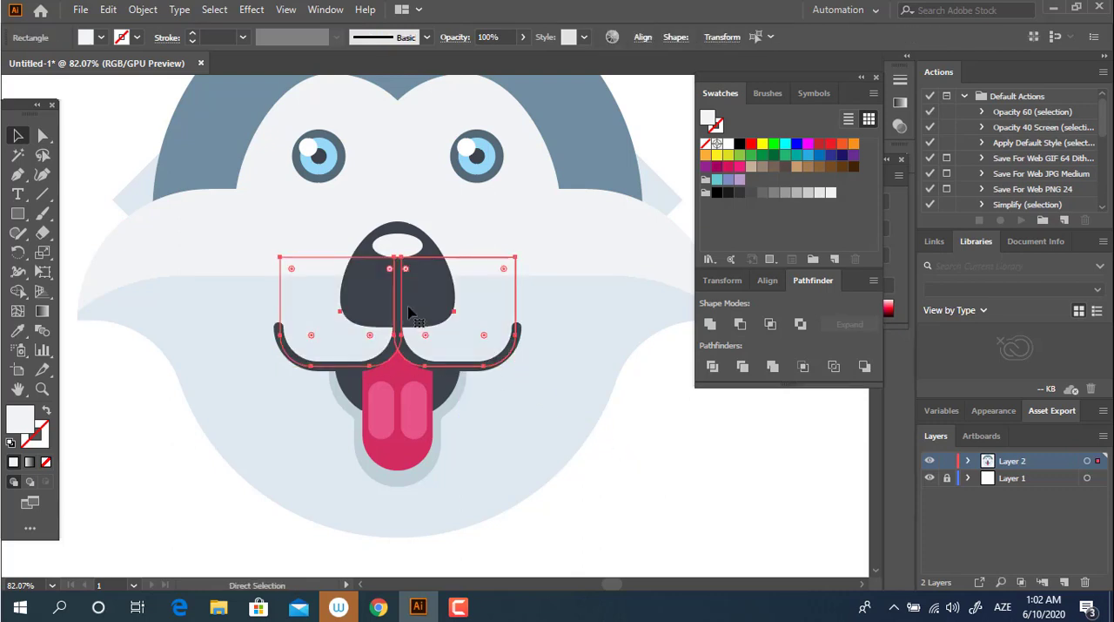
{"action": "left_click", "coordinate": [720, 468]}
Step: Unite the left and right off-white rounded rectangles into one muzzle shape
{"action": "key", "text": "z"}
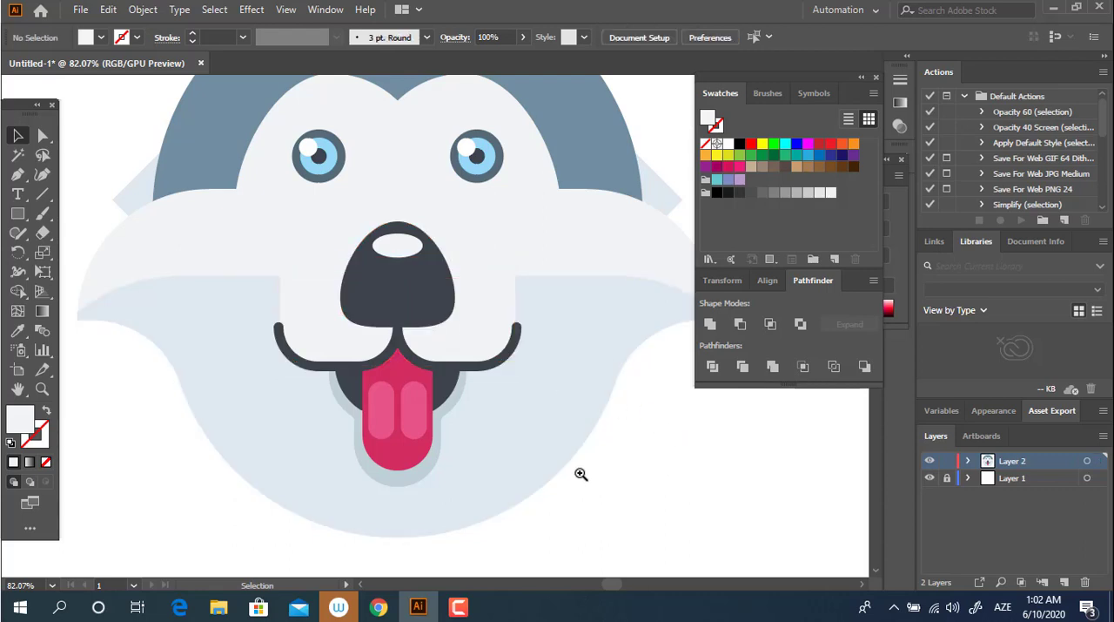
{"action": "left_click_drag", "start_coordinate": [580, 474], "coordinate": [418, 461]}
{"action": "left_click_drag", "start_coordinate": [602, 449], "coordinate": [506, 331]}
{"action": "left_click_drag", "start_coordinate": [372, 310], "coordinate": [434, 380]}
{"action": "left_click_drag", "start_coordinate": [404, 343], "coordinate": [382, 378]}
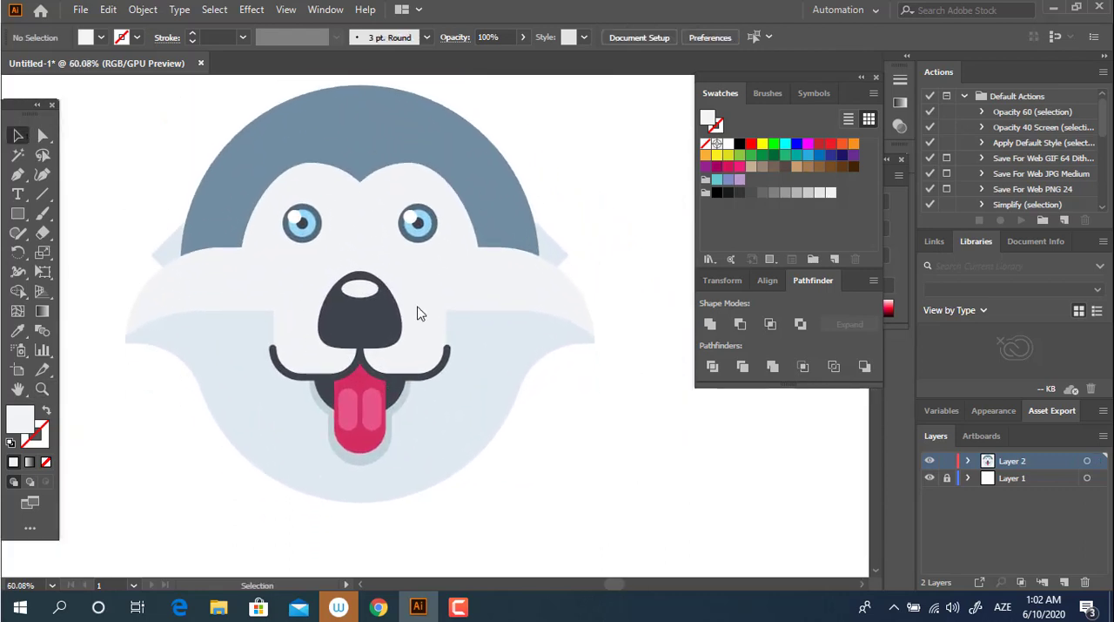
{"action": "left_click", "coordinate": [290, 331]}
{"action": "left_click", "coordinate": [421, 352], "text": "shift"}
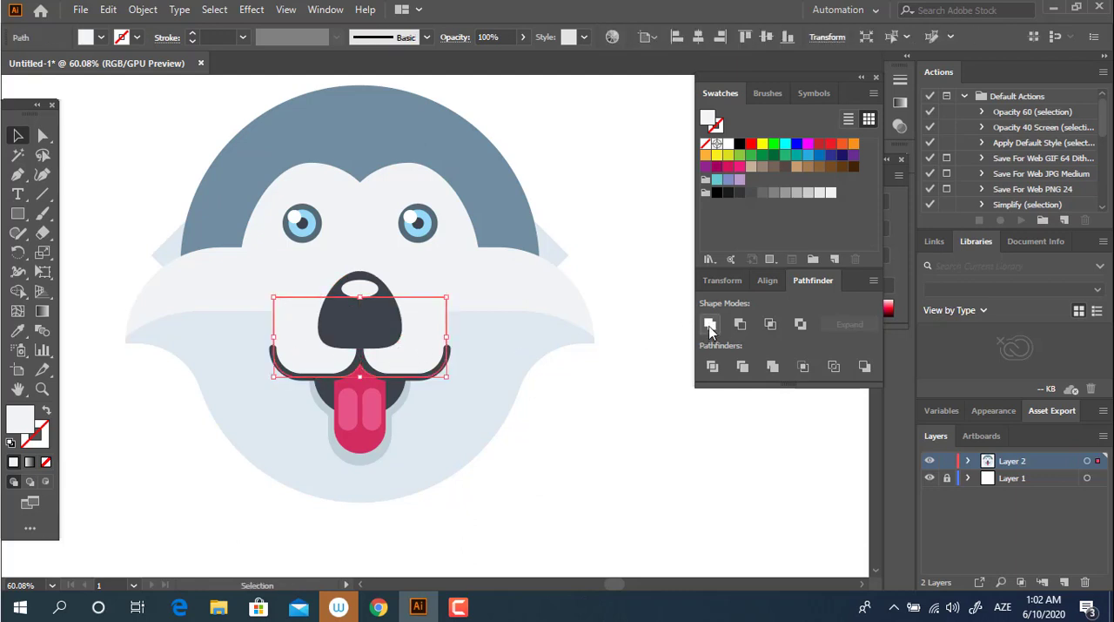
{"action": "left_click", "coordinate": [631, 494]}
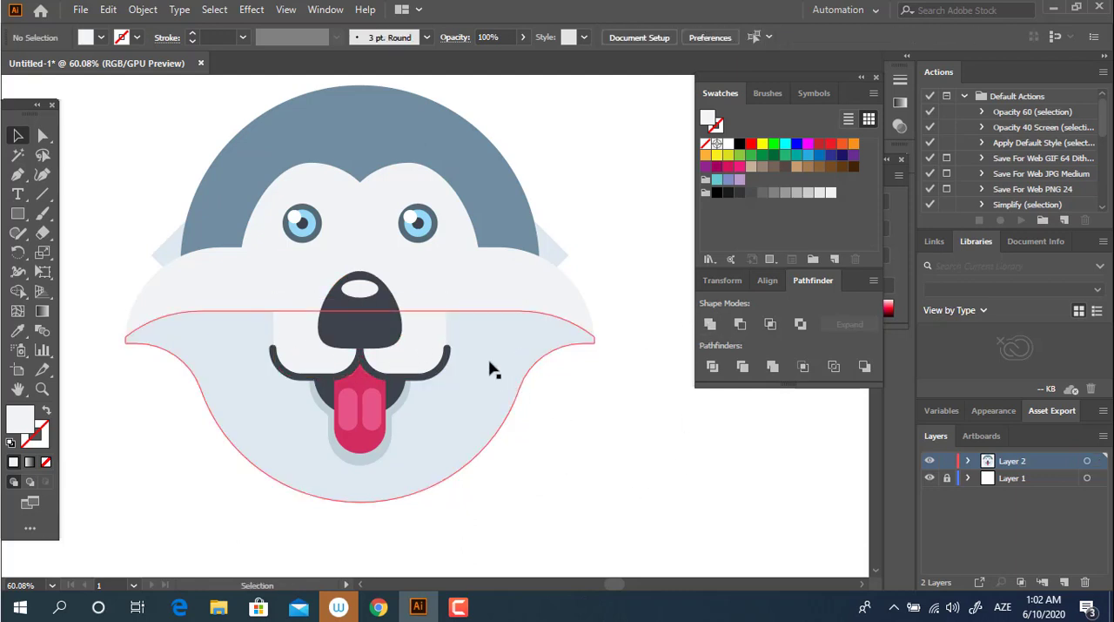
Step: Draw flat off-white rectangles overlapping the muzzle's upper left and right sides, with bottom edges on the light-blue face's top edge
{"action": "key", "text": "z"}
{"action": "left_click", "coordinate": [453, 343]}
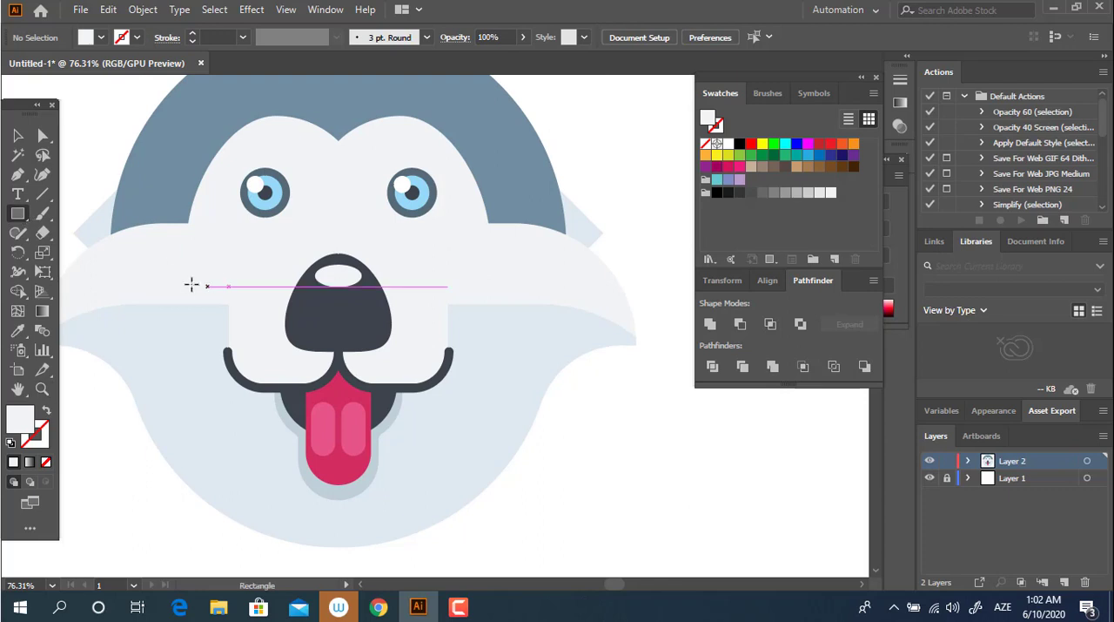
{"action": "mouse_move", "coordinate": [162, 303]}
{"action": "left_mouse_down"}
{"action": "mouse_move", "coordinate": [249, 264]}
{"action": "mouse_move", "coordinate": [493, 342]}
{"action": "mouse_move", "coordinate": [481, 344]}
{"action": "left_mouse_up"}
{"action": "left_click", "coordinate": [18, 137]}
Step: Unite the two side rectangles with the muzzle and send the combined shape behind the mouth lines and nose
{"action": "left_click", "coordinate": [279, 322], "text": "shift"}
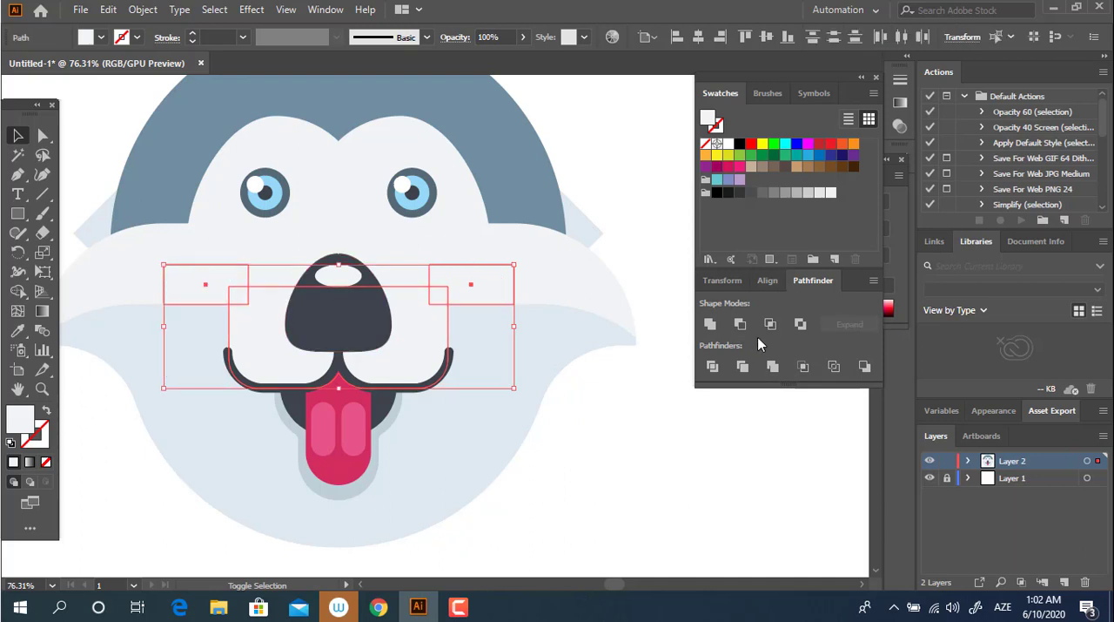
{"action": "left_click", "coordinate": [710, 324]}
{"action": "key", "text": "ctrl+["}
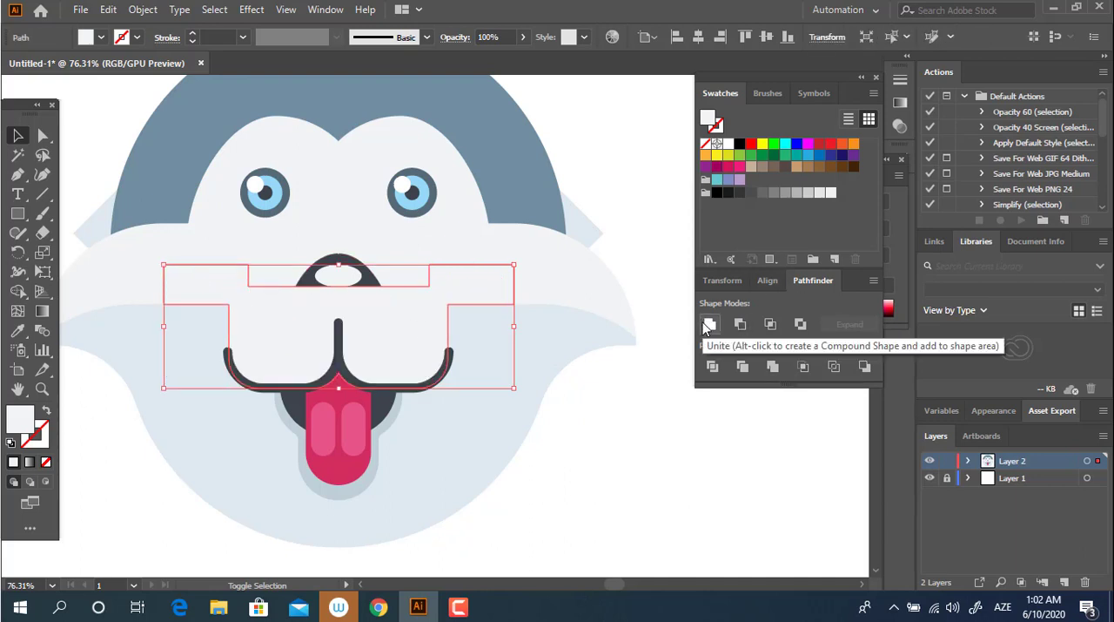
{"action": "key", "text": "ctrl+["}
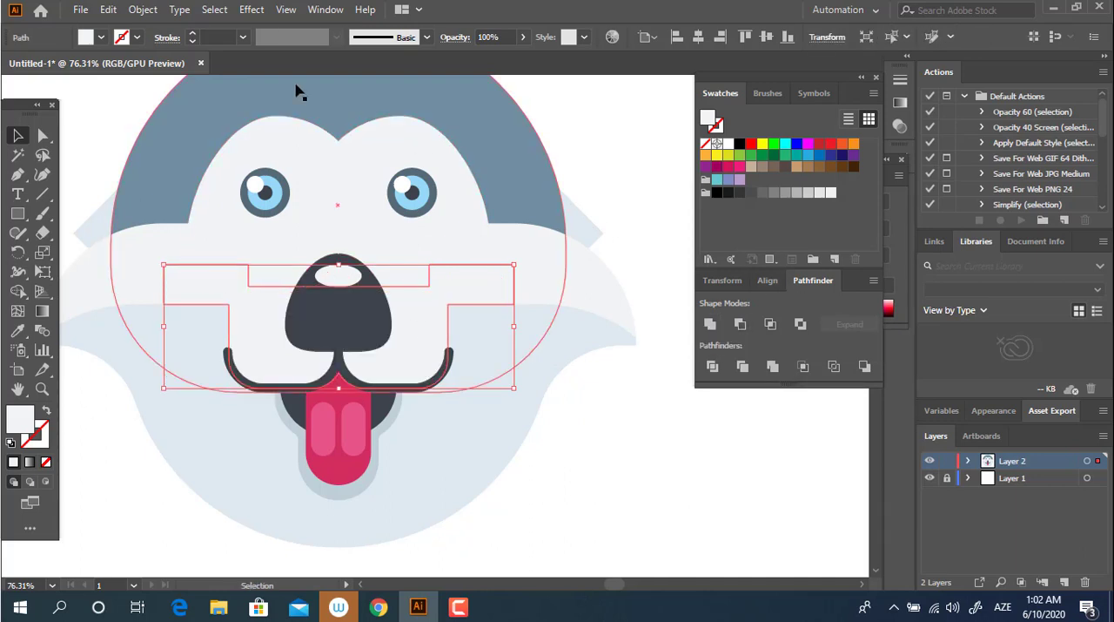
Step: Round the muzzle's two inner corners where its side rectangles meet the mouth sections, using the same radius
{"action": "key", "text": "a"}
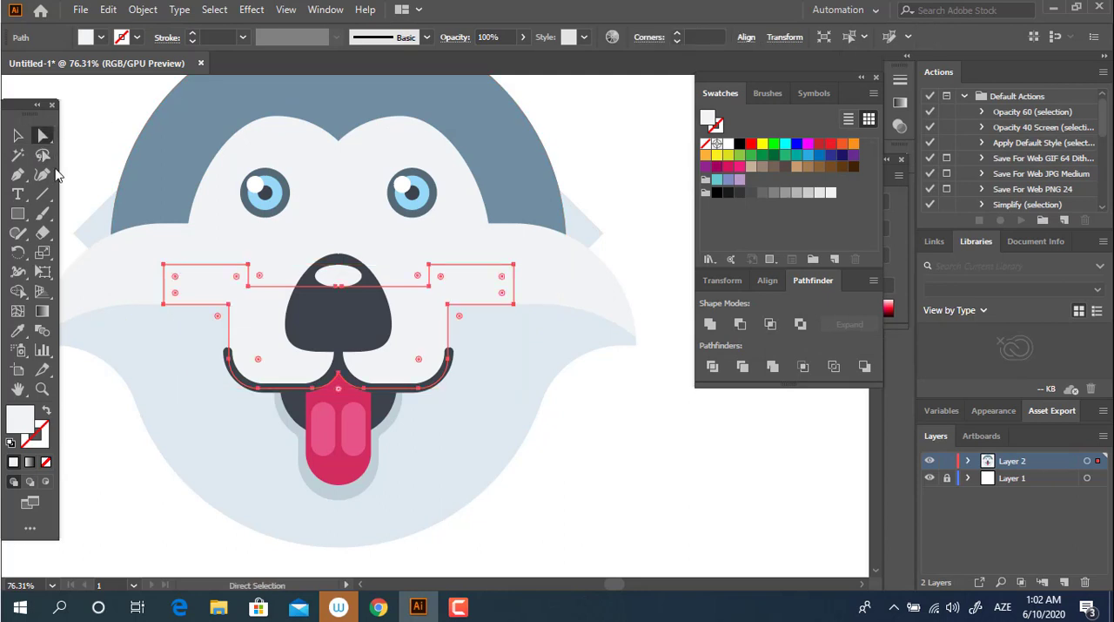
{"action": "left_click", "coordinate": [228, 305]}
{"action": "left_click", "coordinate": [448, 305], "text": "shift"}
{"action": "left_click_drag", "start_coordinate": [459, 316], "coordinate": [468, 325]}
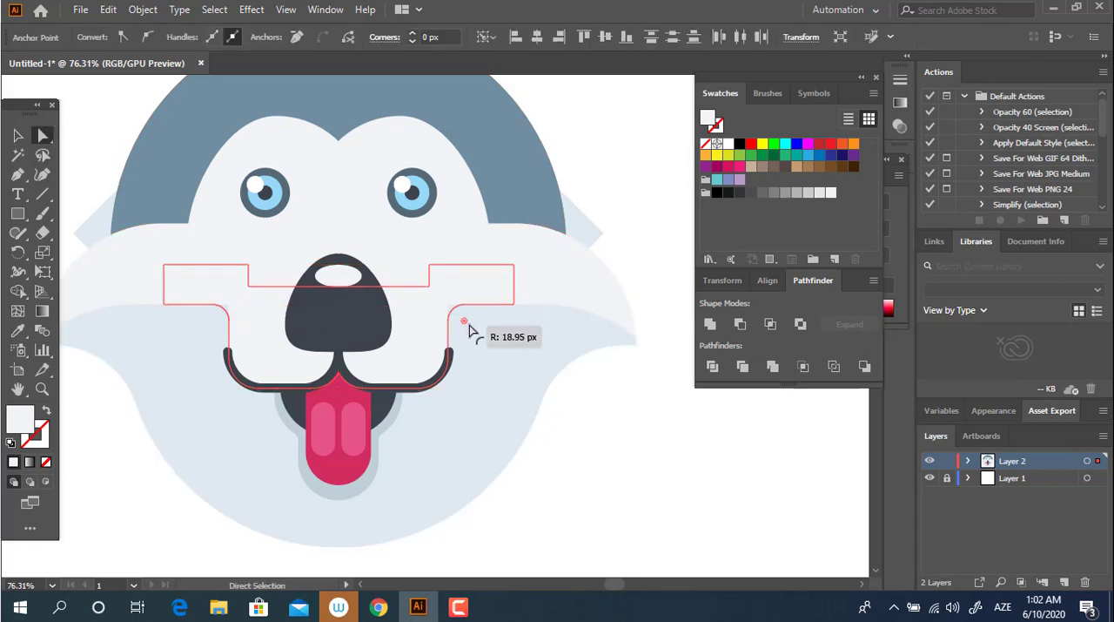
{"action": "left_click_drag", "start_coordinate": [478, 335], "coordinate": [479, 335]}
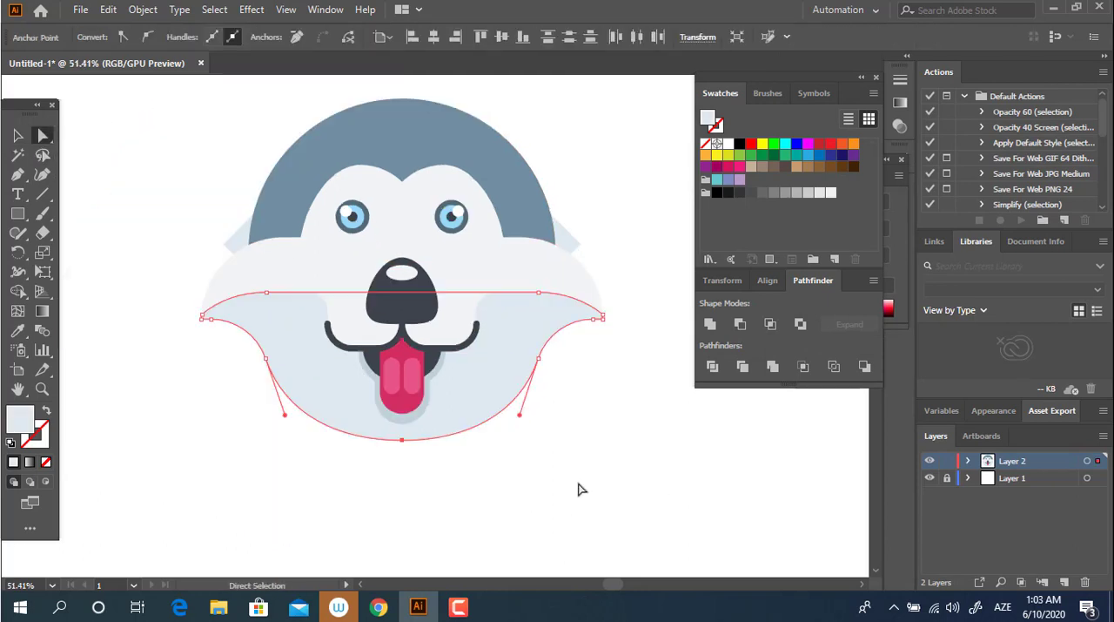
{"action": "left_click", "coordinate": [580, 488]}
Step: Draw a square about 297 px wide over the dome's upper right and fill it with the dome's blue-grey
{"action": "key", "text": "z"}
{"action": "left_click_drag", "start_coordinate": [580, 479], "coordinate": [505, 435]}
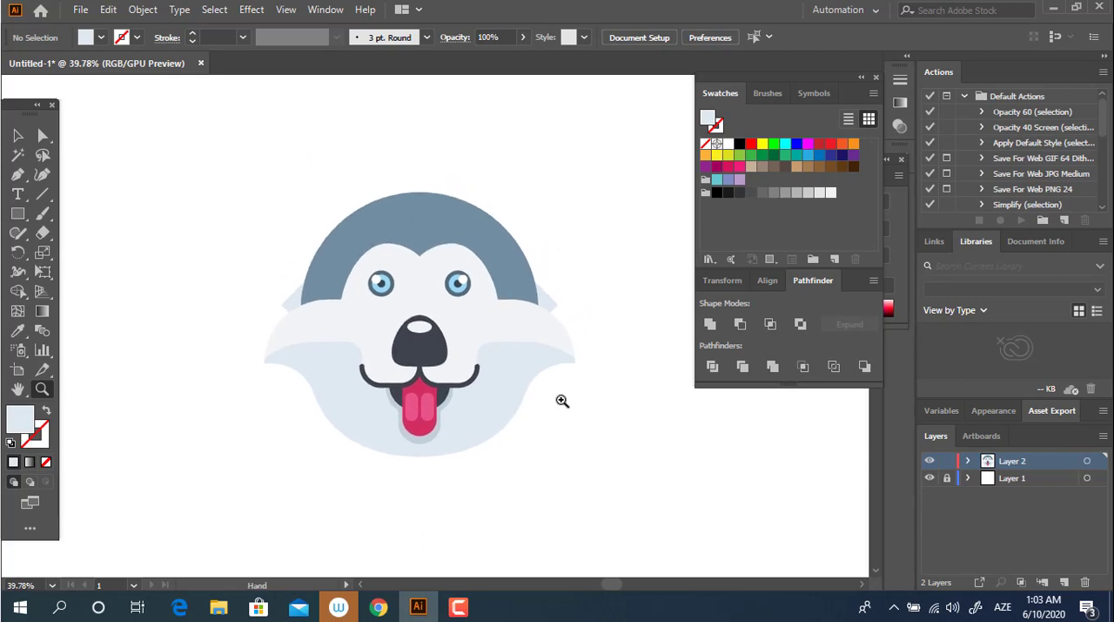
{"action": "left_click_drag", "start_coordinate": [563, 401], "coordinate": [588, 427]}
{"action": "left_click_drag", "start_coordinate": [403, 334], "coordinate": [494, 358]}
{"action": "left_click_drag", "start_coordinate": [449, 308], "coordinate": [428, 322]}
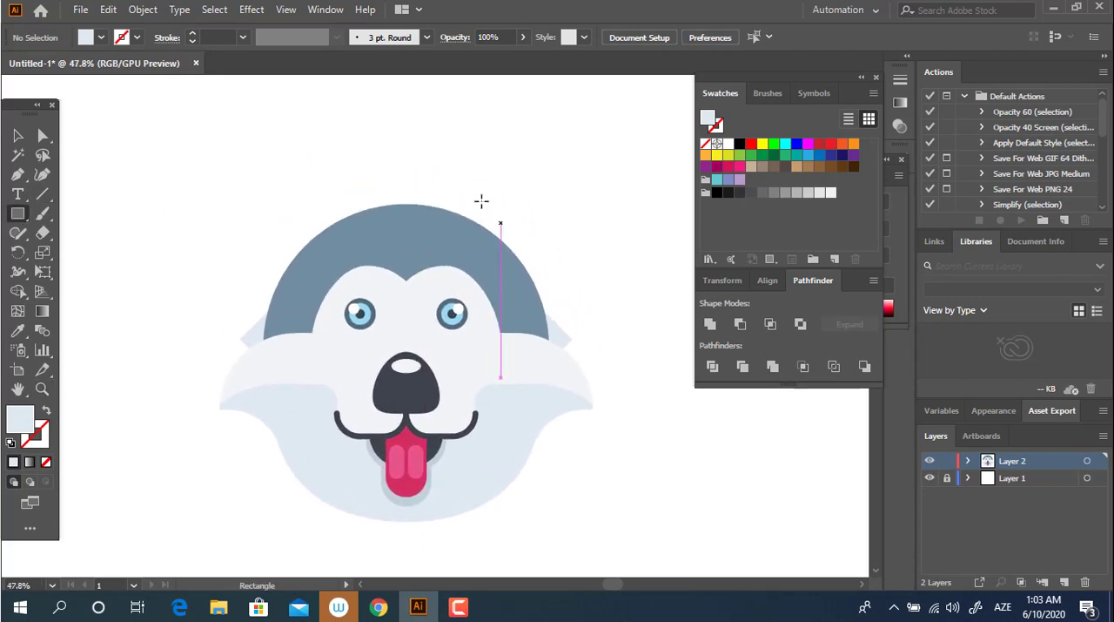
{"action": "mouse_move", "coordinate": [426, 127]}
{"action": "left_mouse_down"}
{"action": "mouse_move", "coordinate": [488, 203]}
{"action": "mouse_move", "coordinate": [587, 287]}
{"action": "left_mouse_up"}
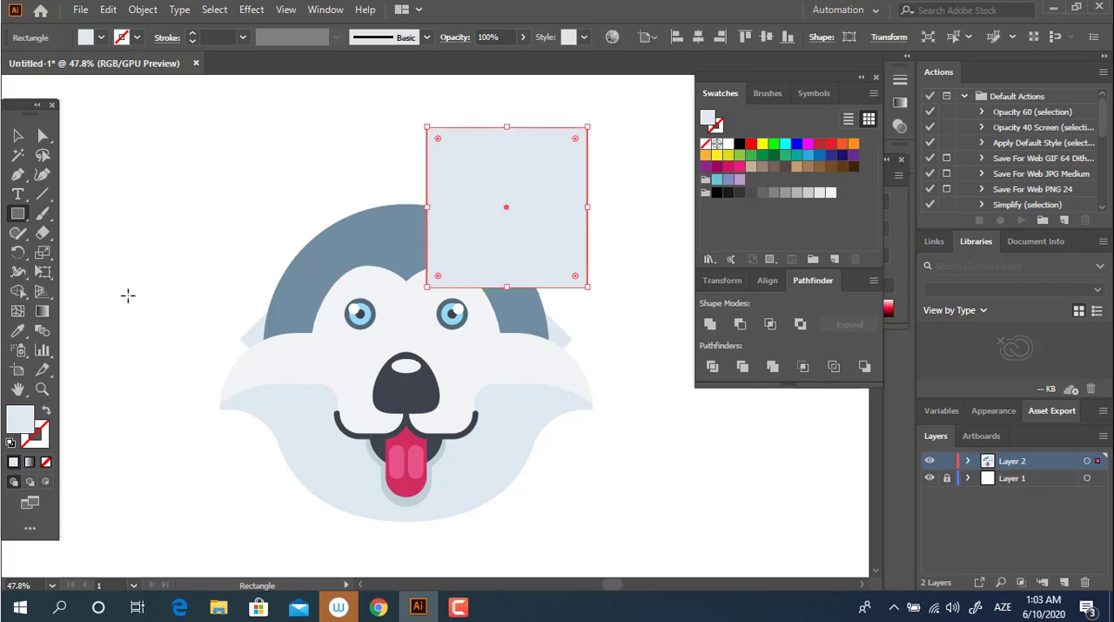
{"action": "left_click", "coordinate": [381, 226]}
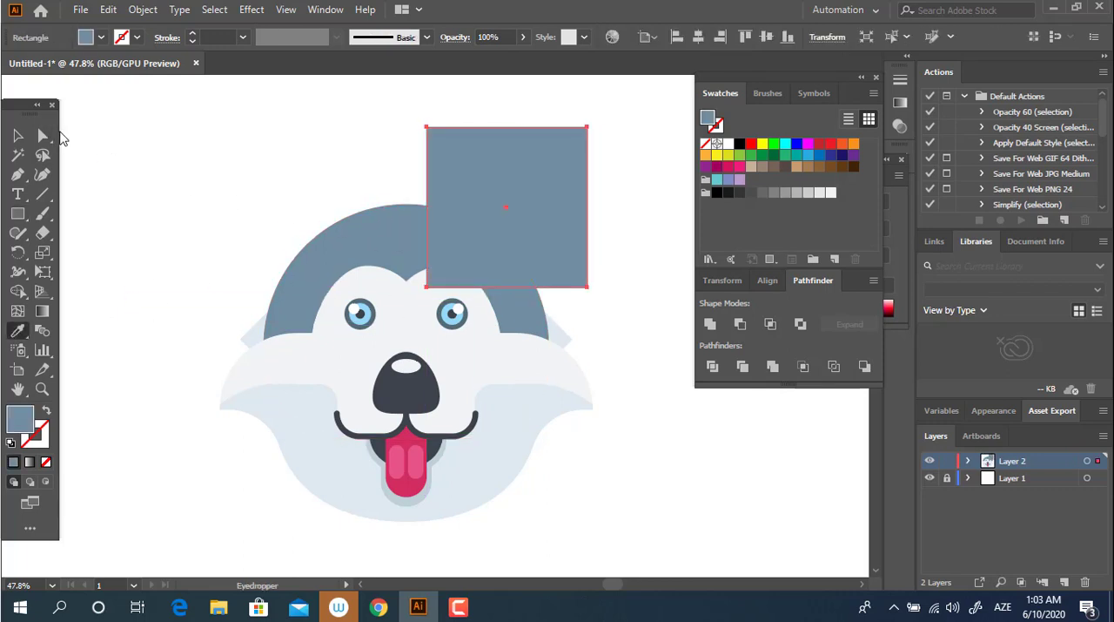
Step: Rotate the blue-grey square about 30 degrees clockwise and delete the light-blue shape protruding behind the dome's sides
{"action": "left_click", "coordinate": [43, 136]}
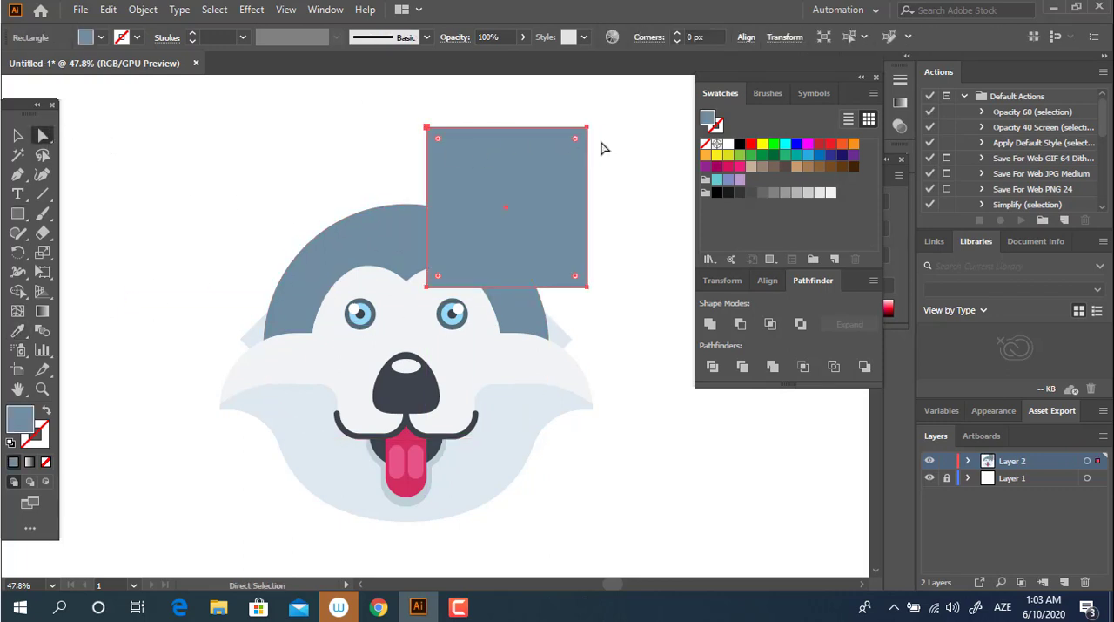
{"action": "key", "text": "v"}
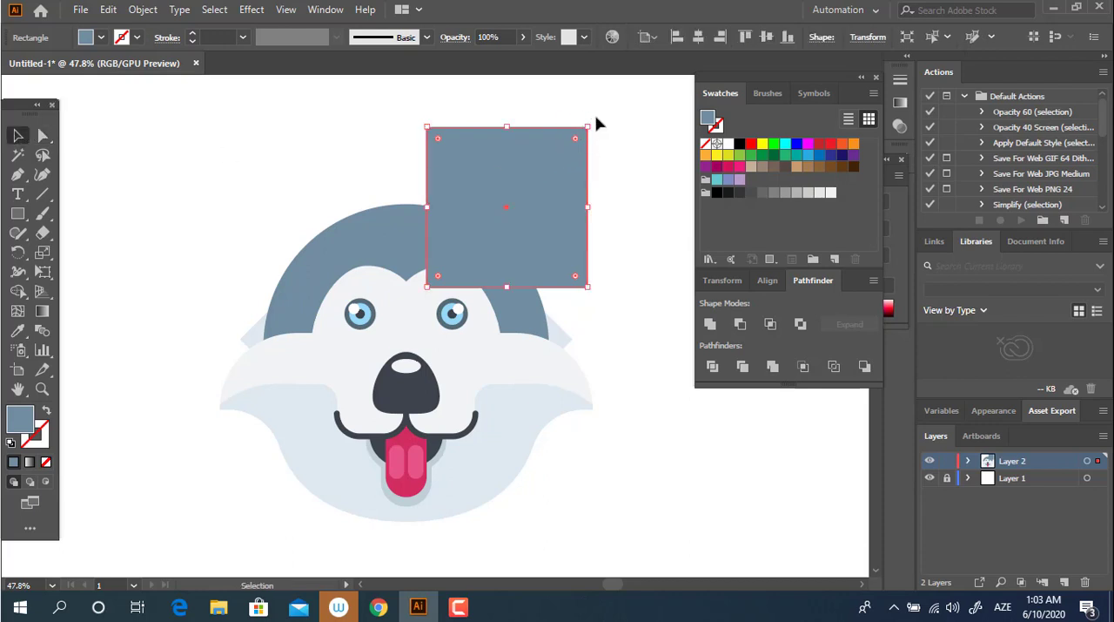
{"action": "left_click_drag", "start_coordinate": [595, 120], "coordinate": [623, 177]}
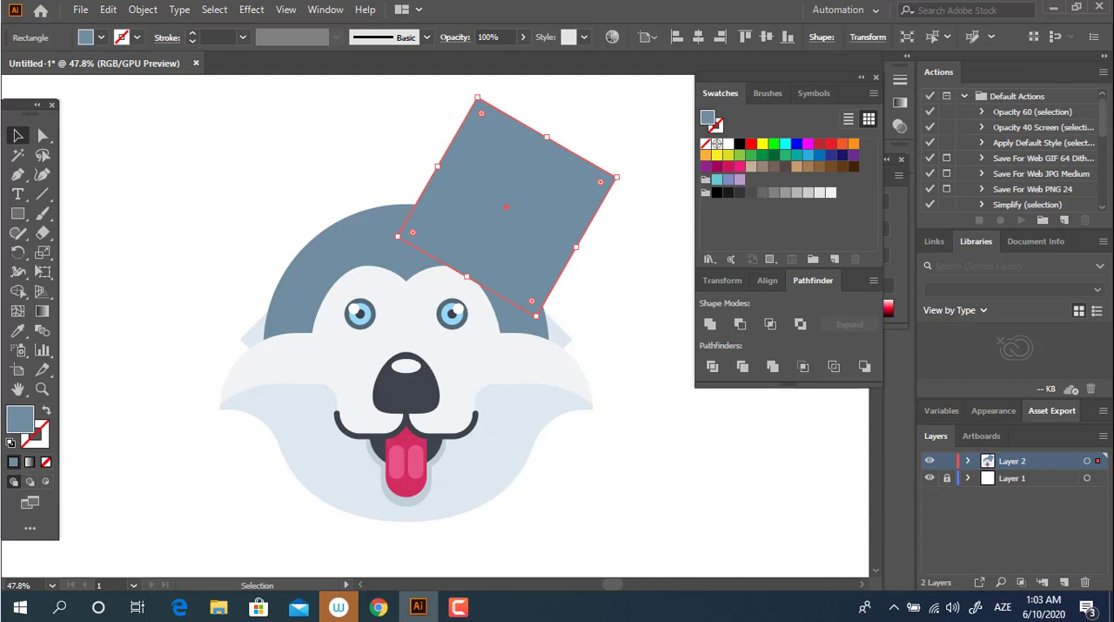
{"action": "left_click", "coordinate": [43, 136]}
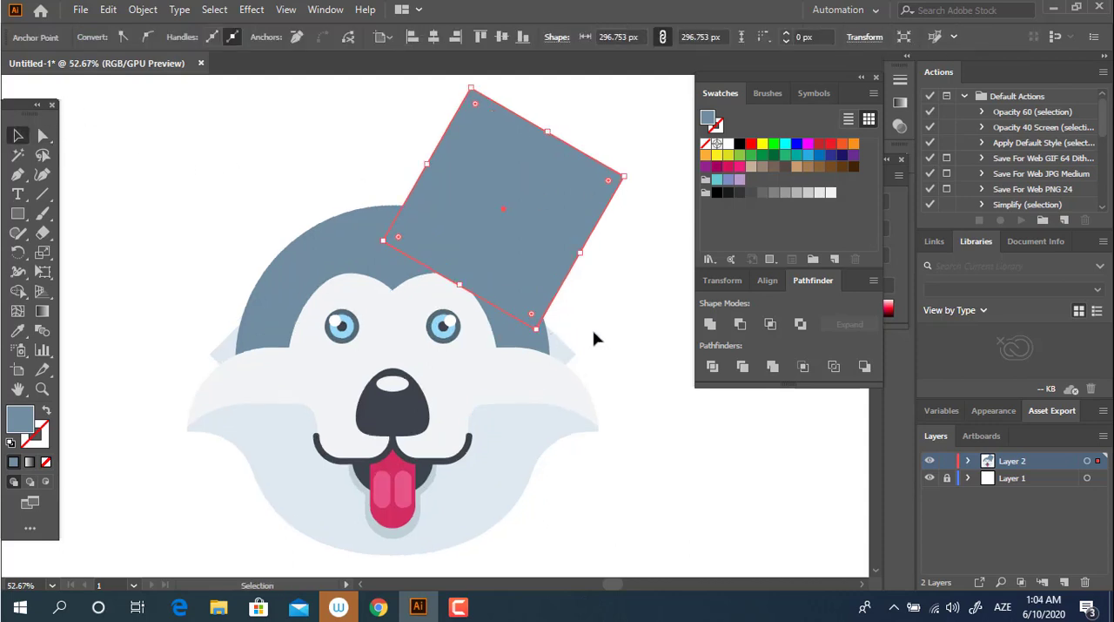
{"action": "left_click", "coordinate": [570, 350]}
{"action": "left_click", "coordinate": [492, 262]}
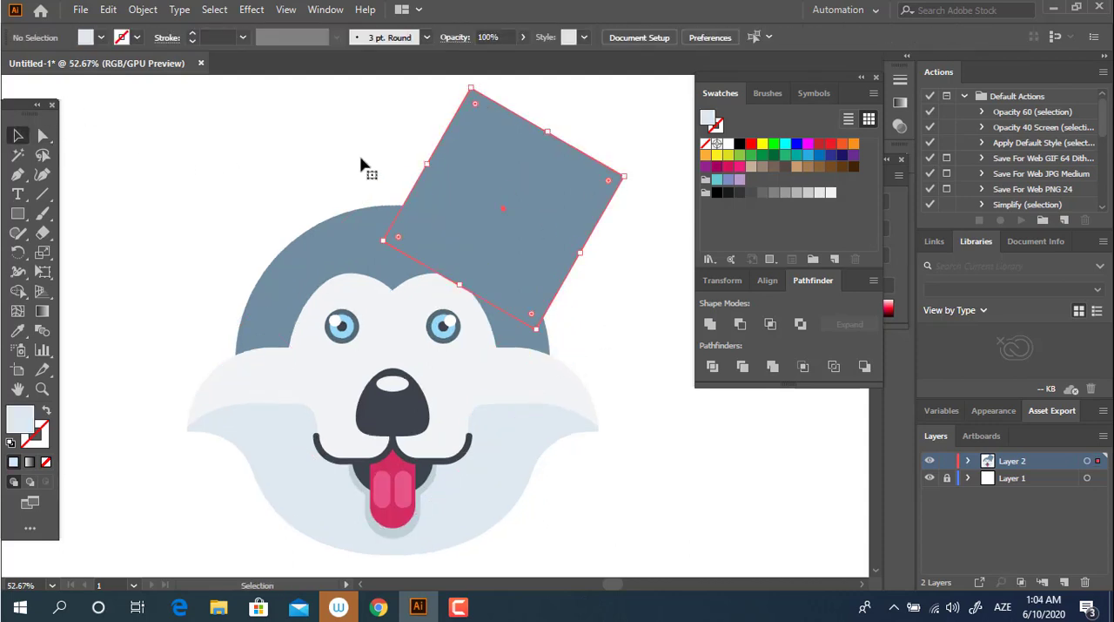
Step: Shape the rotated square into an ear by slightly rounding its top corner and fully rounding its outer right corner
{"action": "left_click", "coordinate": [43, 137]}
{"action": "left_click_drag", "start_coordinate": [500, 116], "coordinate": [479, 111]}
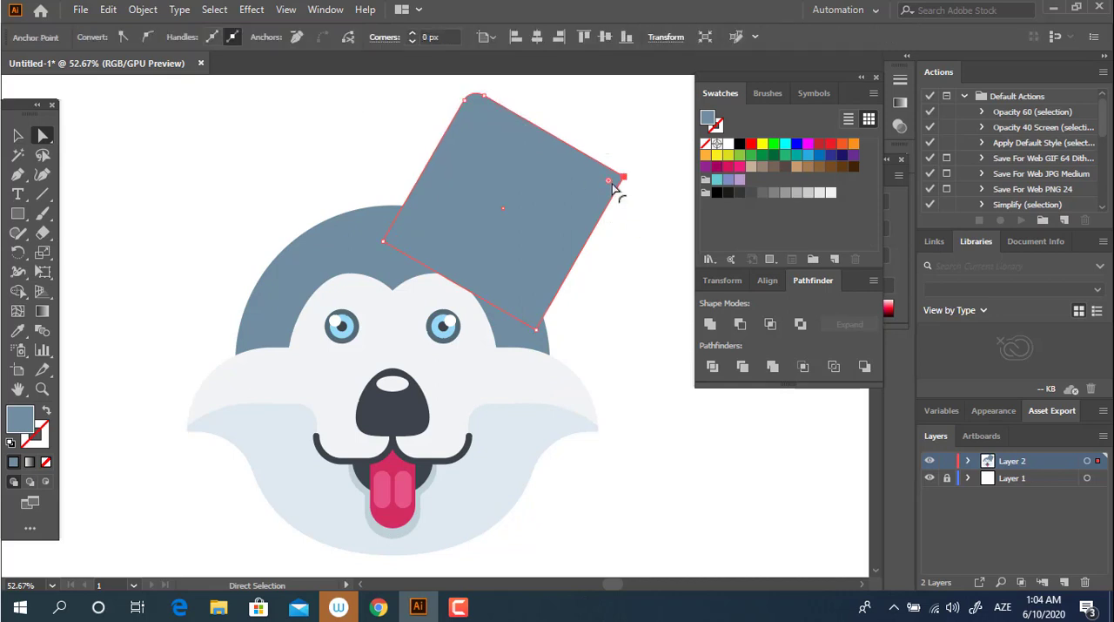
{"action": "left_click_drag", "start_coordinate": [617, 191], "coordinate": [356, 315]}
{"action": "left_click", "coordinate": [631, 308]}
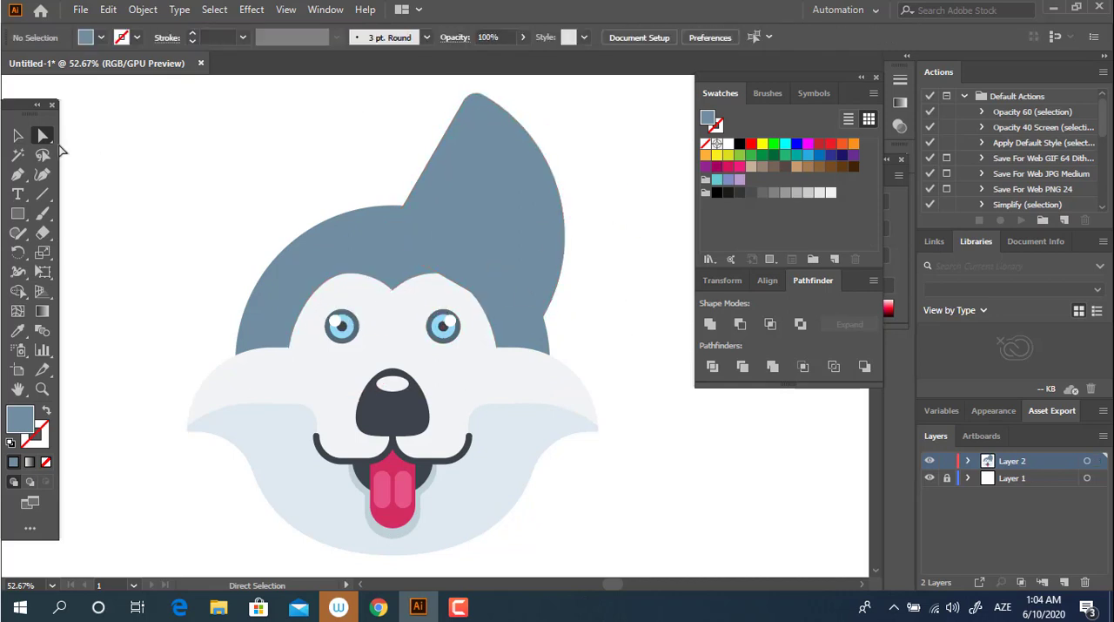
Step: Draw a smaller square over the middle of the ear and fill it with the face's light blue
{"action": "left_click", "coordinate": [494, 217]}
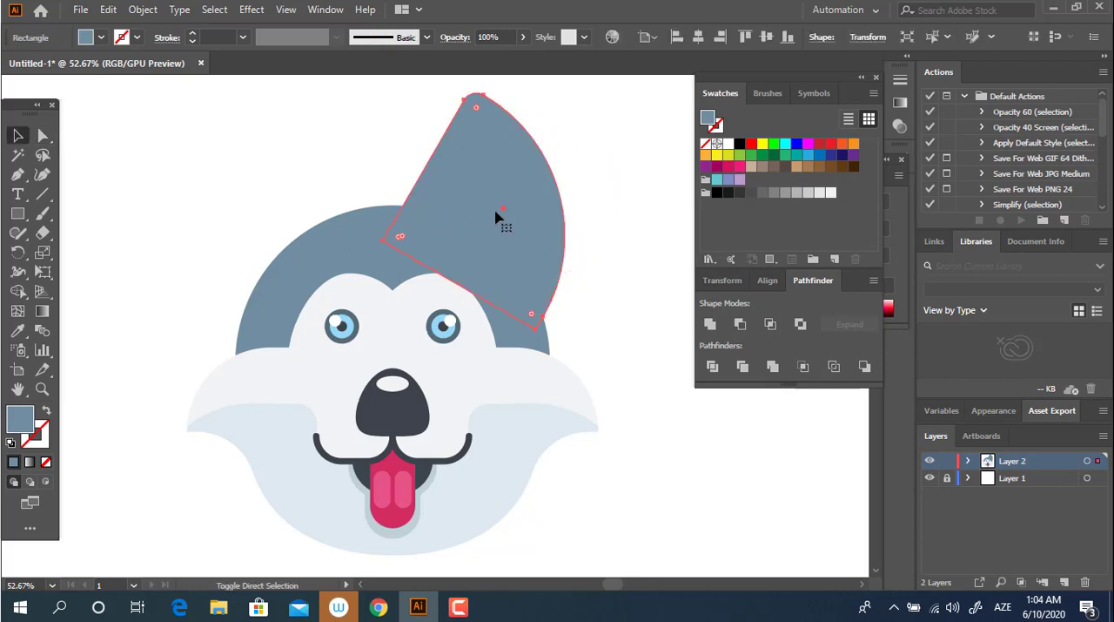
{"action": "key", "text": "space"}
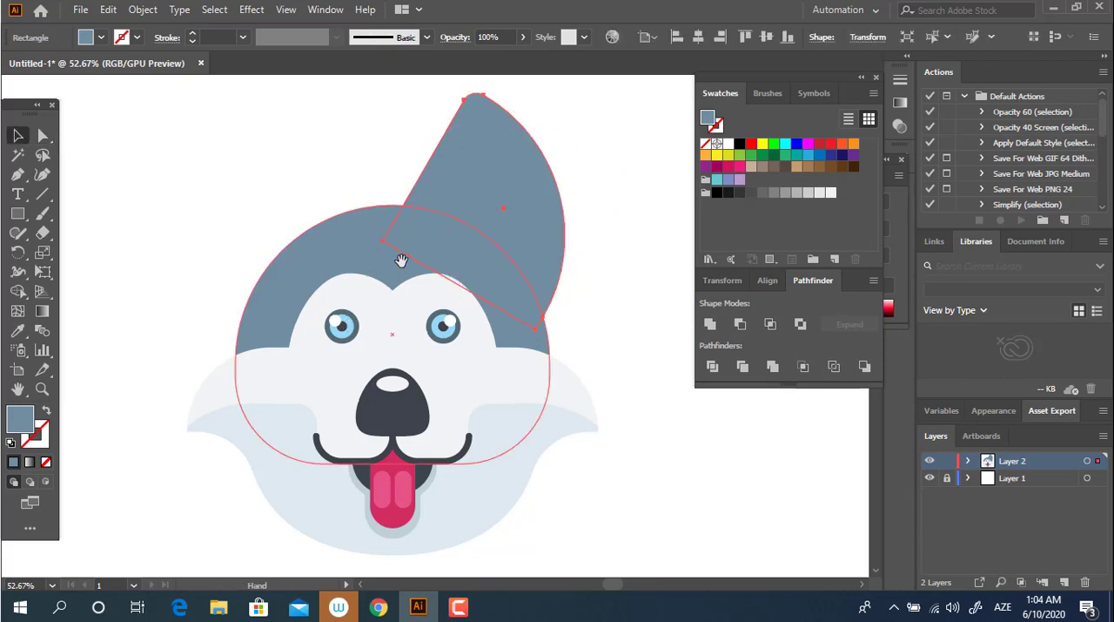
{"action": "key", "text": "z"}
{"action": "key", "text": "space"}
{"action": "left_click_drag", "start_coordinate": [478, 149], "coordinate": [501, 249]}
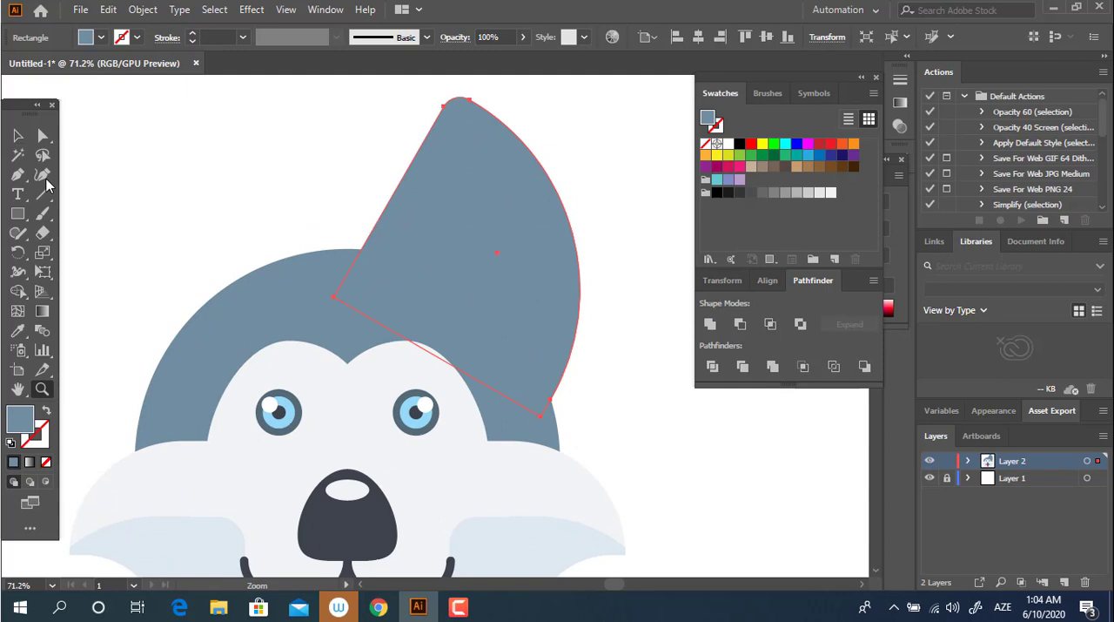
{"action": "left_click", "coordinate": [19, 216]}
{"action": "left_click_drag", "start_coordinate": [398, 156], "coordinate": [600, 358]}
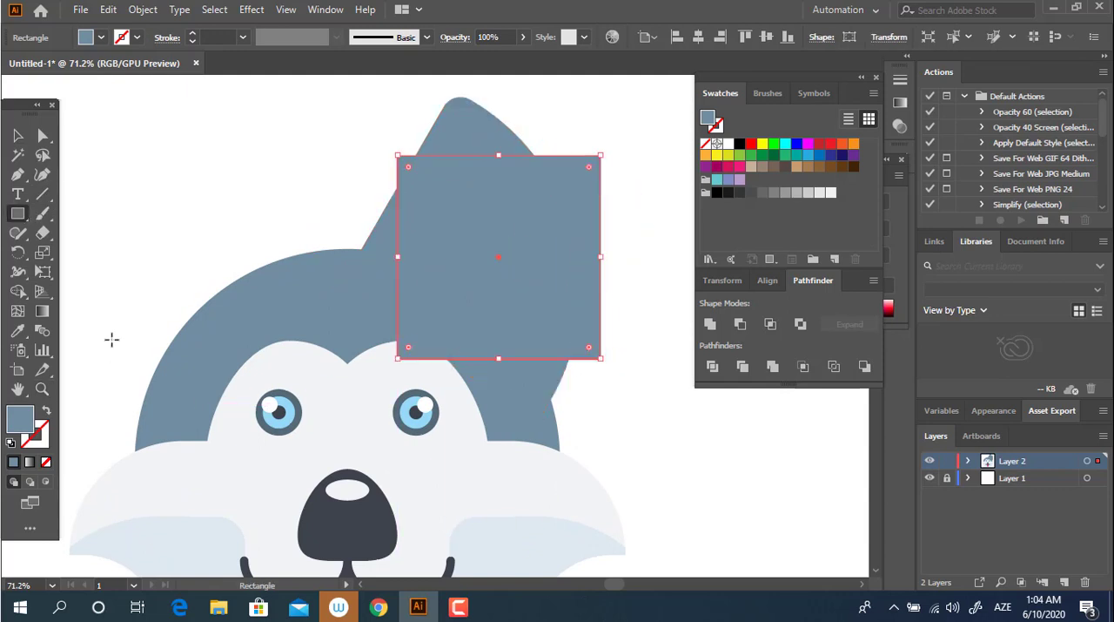
{"action": "key", "text": "i"}
{"action": "left_click", "coordinate": [467, 427]}
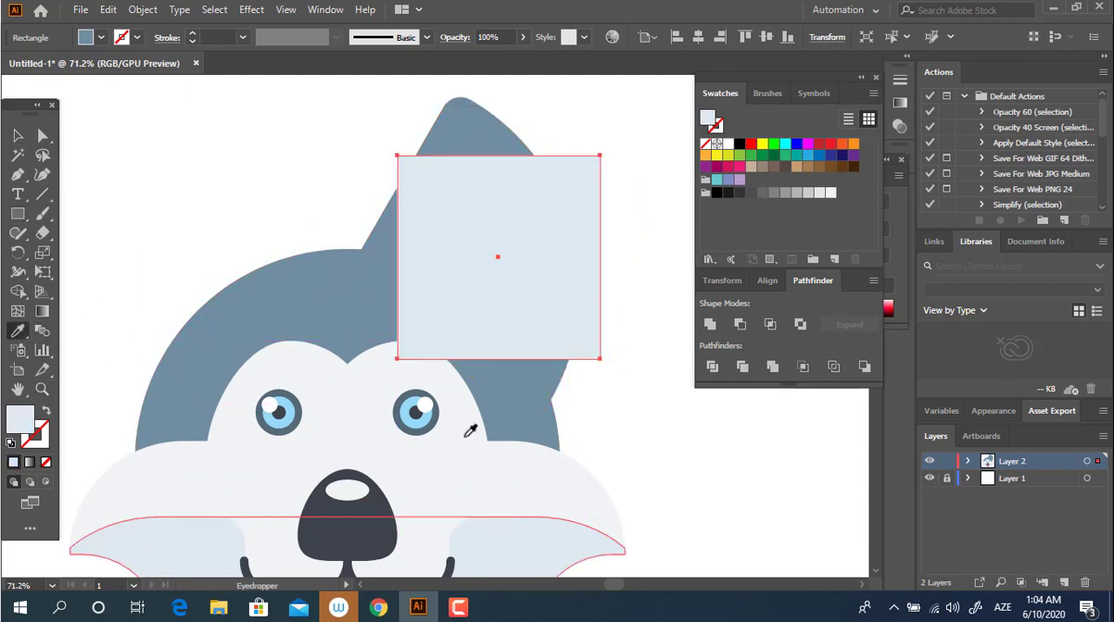
Step: Rotate the light-blue square about 12 degrees clockwise and place it over the ear's right part, its top corner just below the ear tip
{"action": "key", "text": "a"}
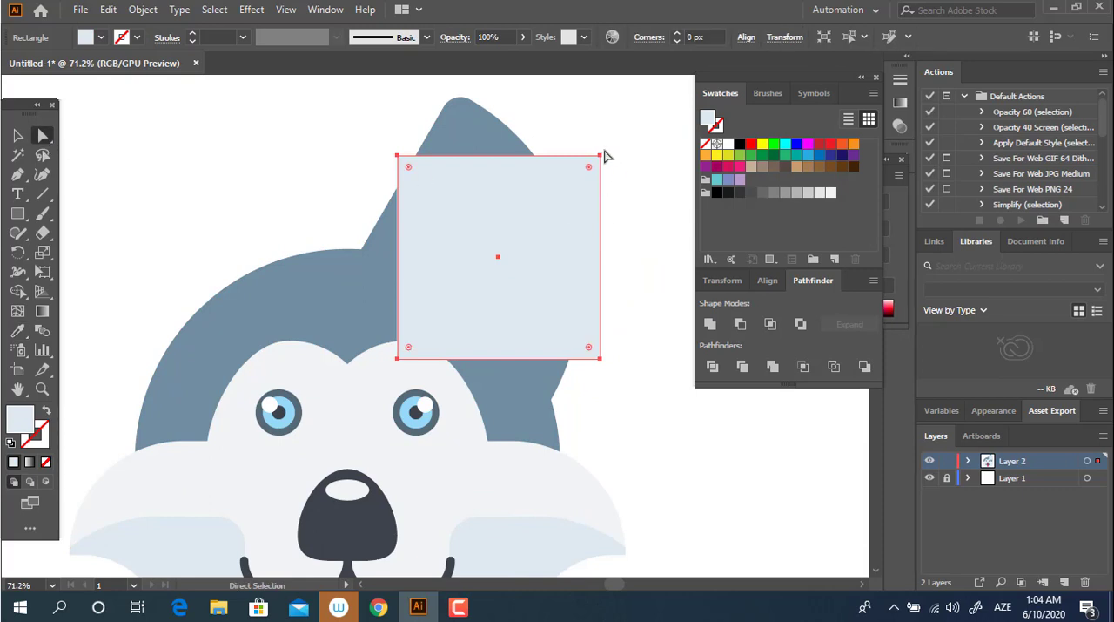
{"action": "left_click", "coordinate": [19, 136]}
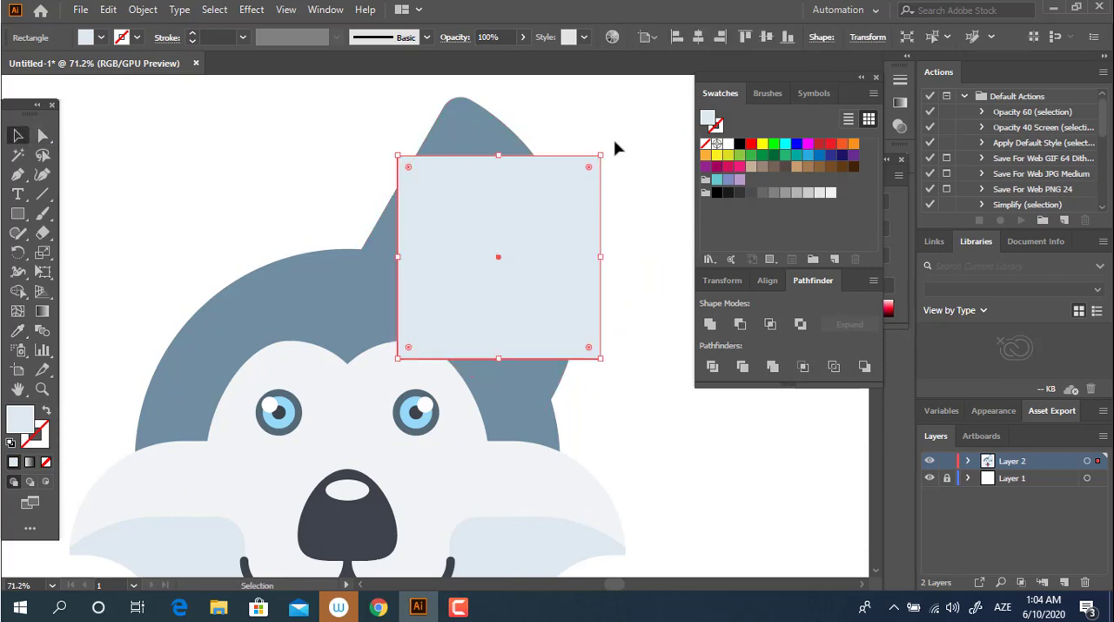
{"action": "left_click_drag", "start_coordinate": [603, 151], "coordinate": [643, 196]}
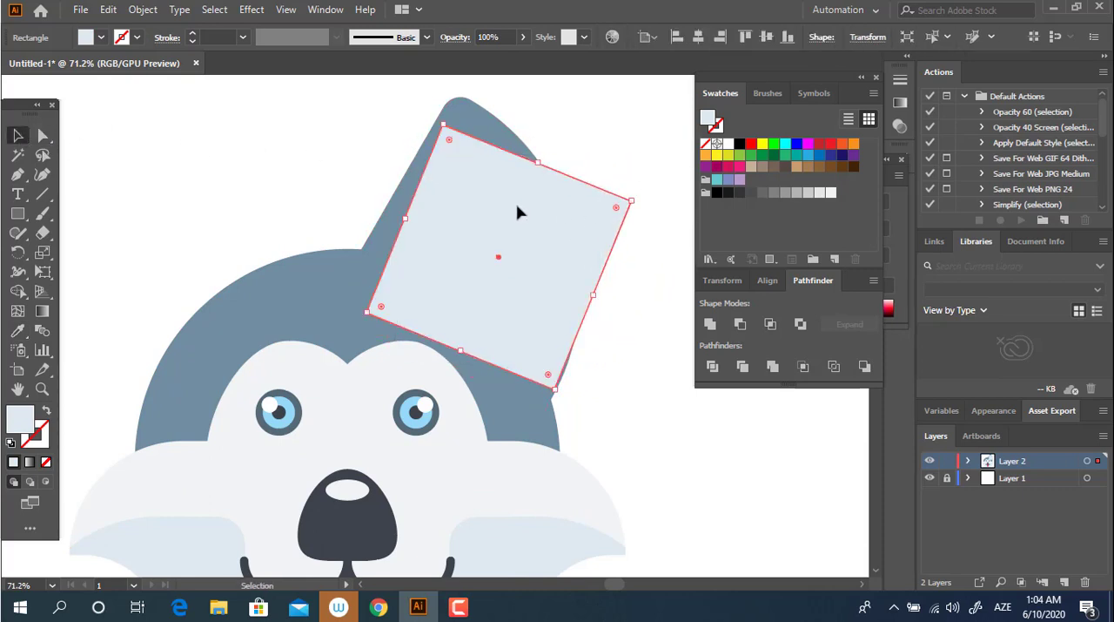
{"action": "left_click_drag", "start_coordinate": [517, 214], "coordinate": [543, 210]}
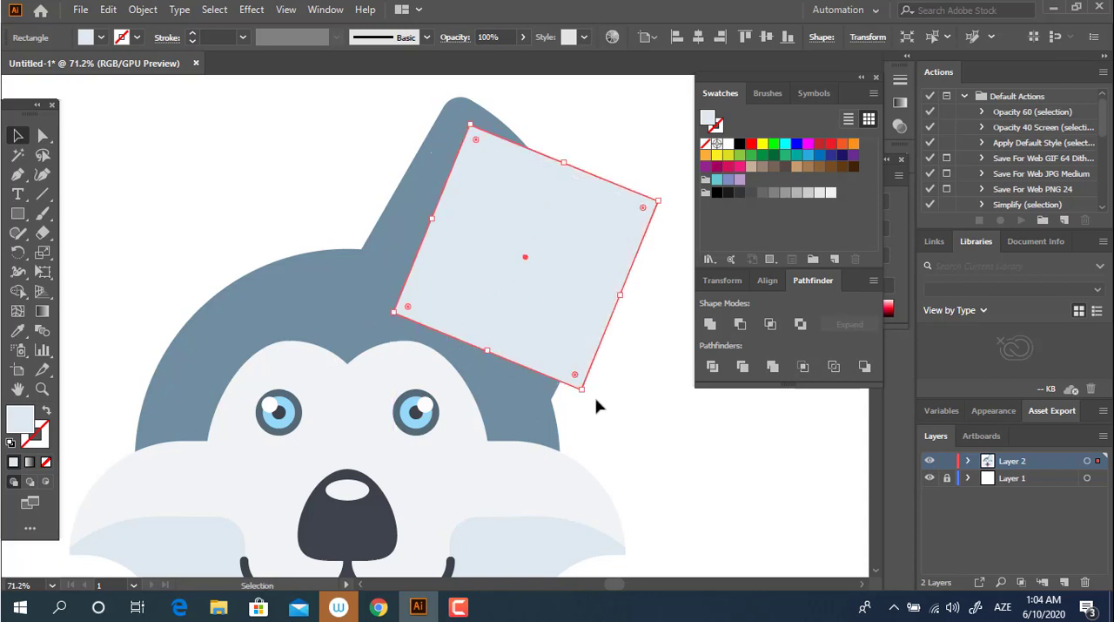
{"action": "left_click_drag", "start_coordinate": [588, 398], "coordinate": [601, 371]}
{"action": "left_click_drag", "start_coordinate": [530, 300], "coordinate": [545, 289]}
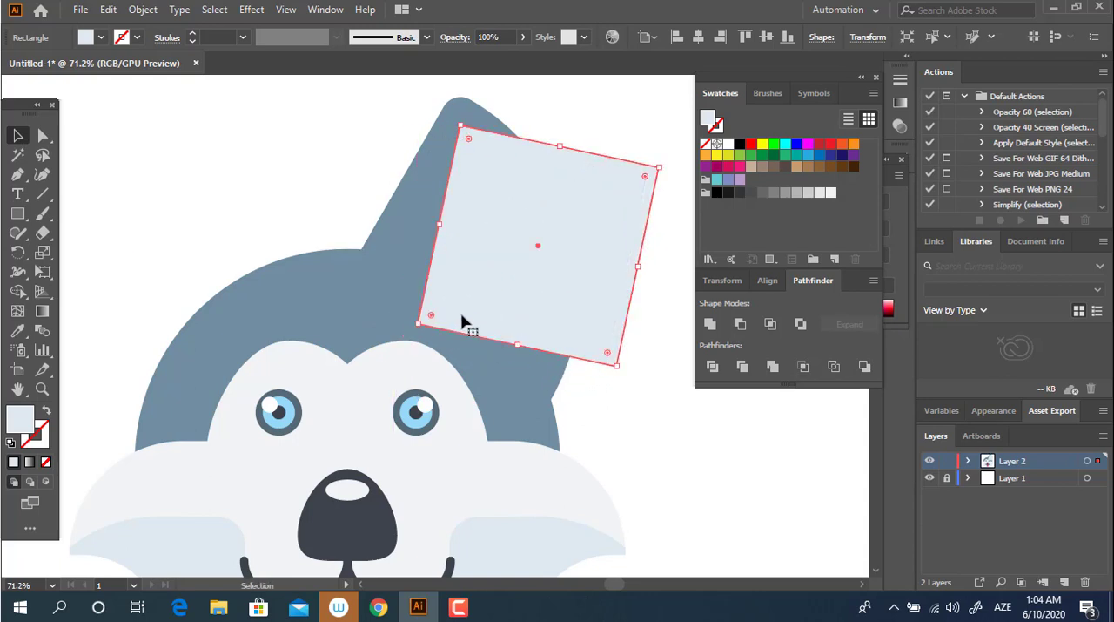
Step: Slightly round the light-blue square's top corner and round its outer right corner to about 235 px
{"action": "left_click", "coordinate": [43, 135]}
{"action": "left_click_drag", "start_coordinate": [468, 139], "coordinate": [474, 148]}
{"action": "left_click_drag", "start_coordinate": [649, 178], "coordinate": [383, 315]}
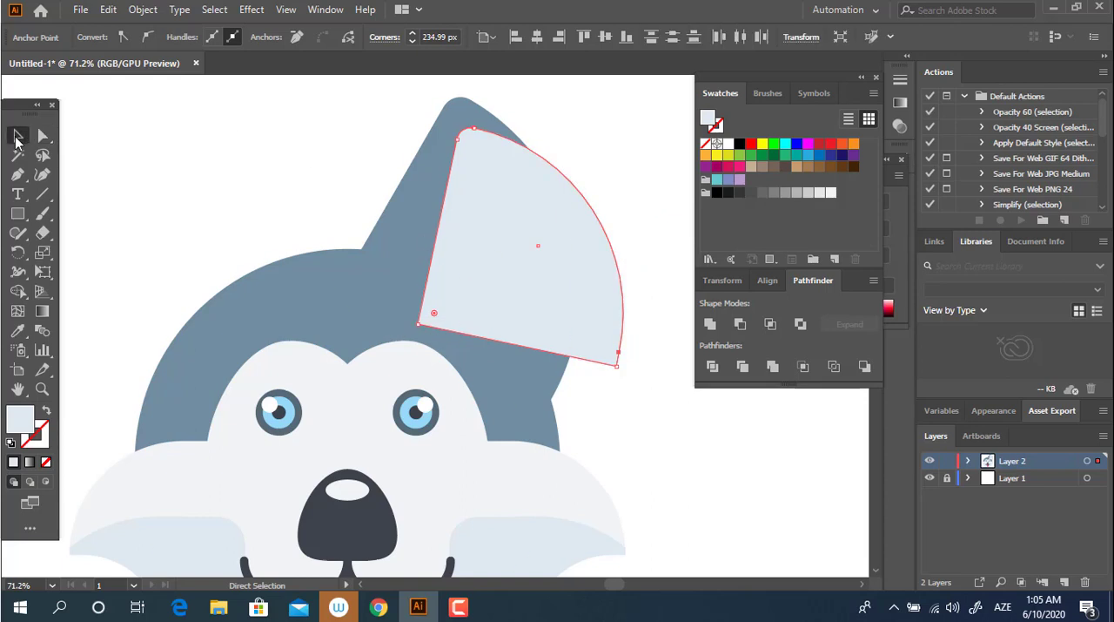
Step: Convert the rounded light-blue shape into a plain path with Unite
{"action": "left_click", "coordinate": [18, 137]}
{"action": "left_click", "coordinate": [599, 382]}
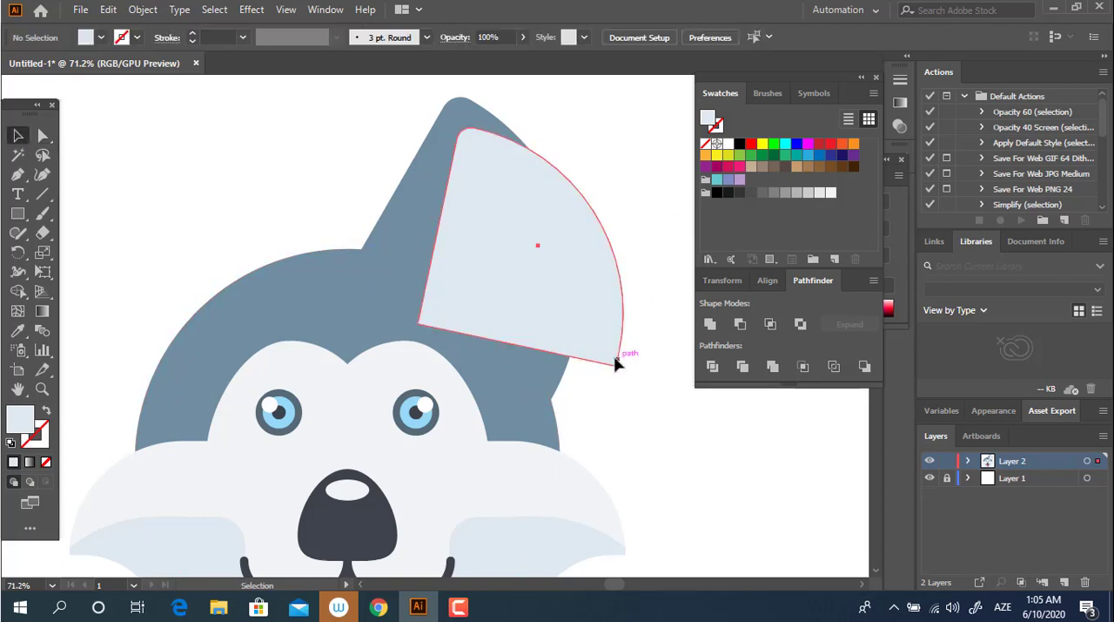
{"action": "left_click", "coordinate": [617, 363]}
{"action": "left_click", "coordinate": [42, 135]}
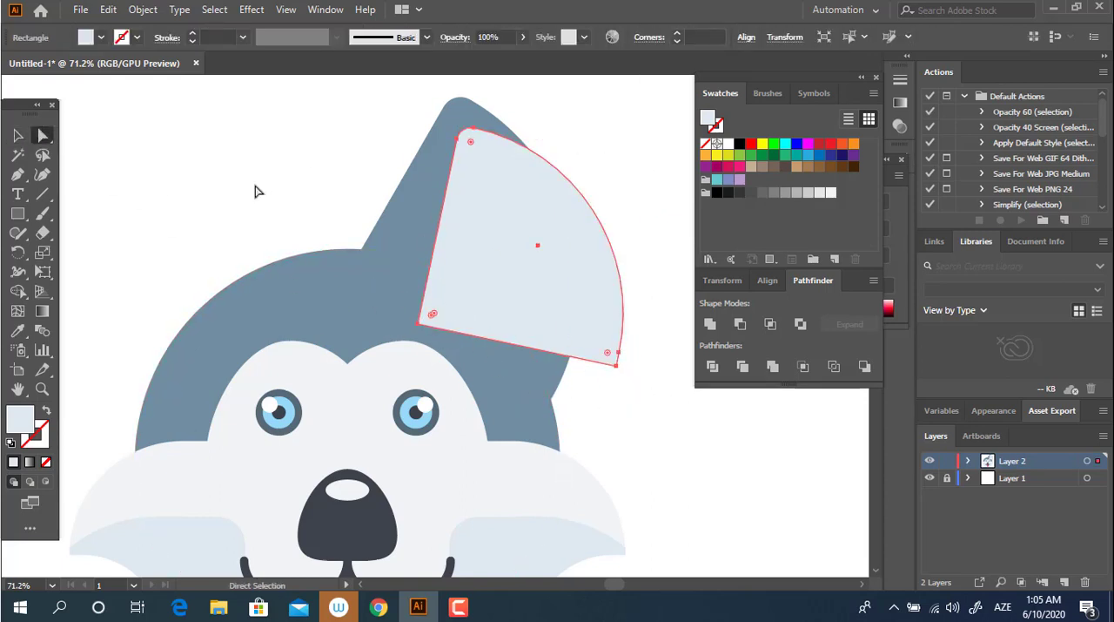
{"action": "left_click", "coordinate": [27, 136]}
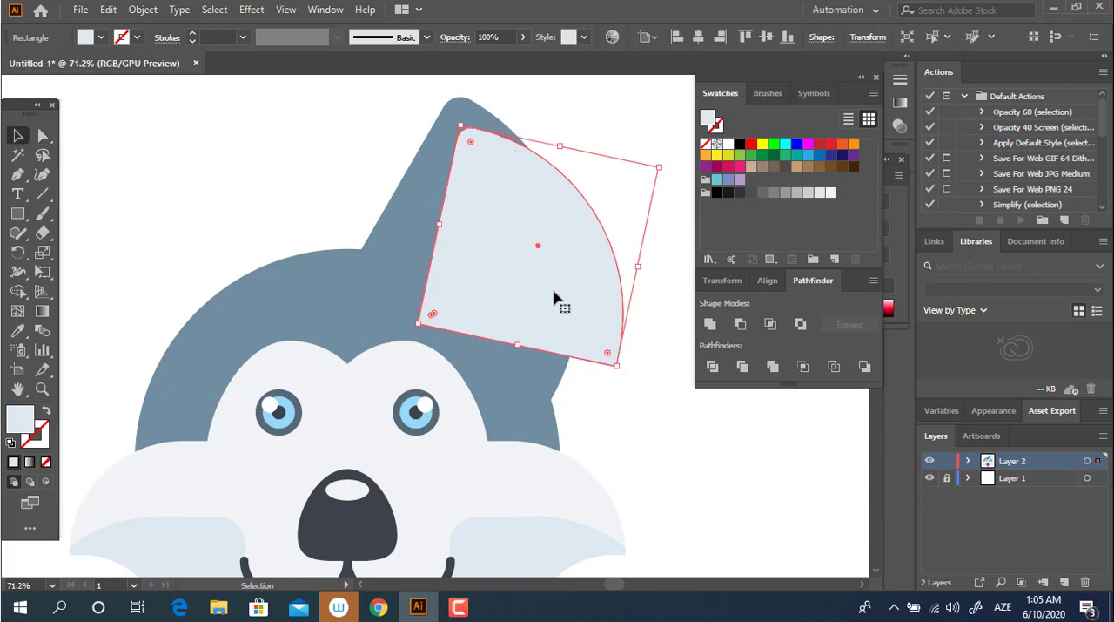
{"action": "left_click", "coordinate": [709, 324]}
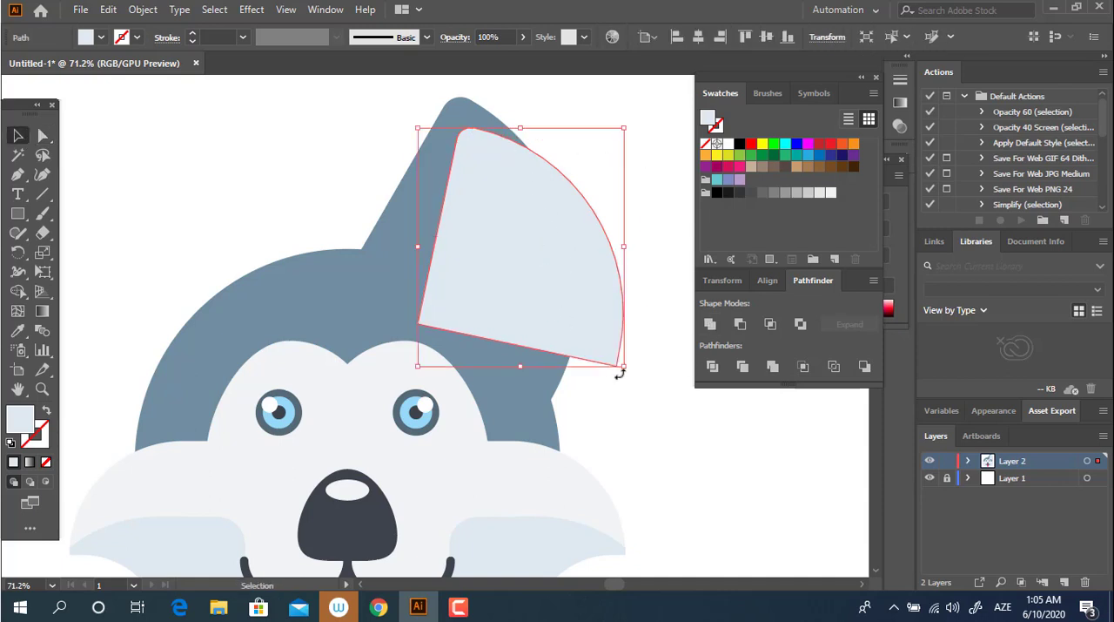
Step: Enlarge the light-blue shape past the ear's outer edge and layer it in front of the ear, with both behind the dome
{"action": "left_click_drag", "start_coordinate": [627, 368], "coordinate": [709, 452]}
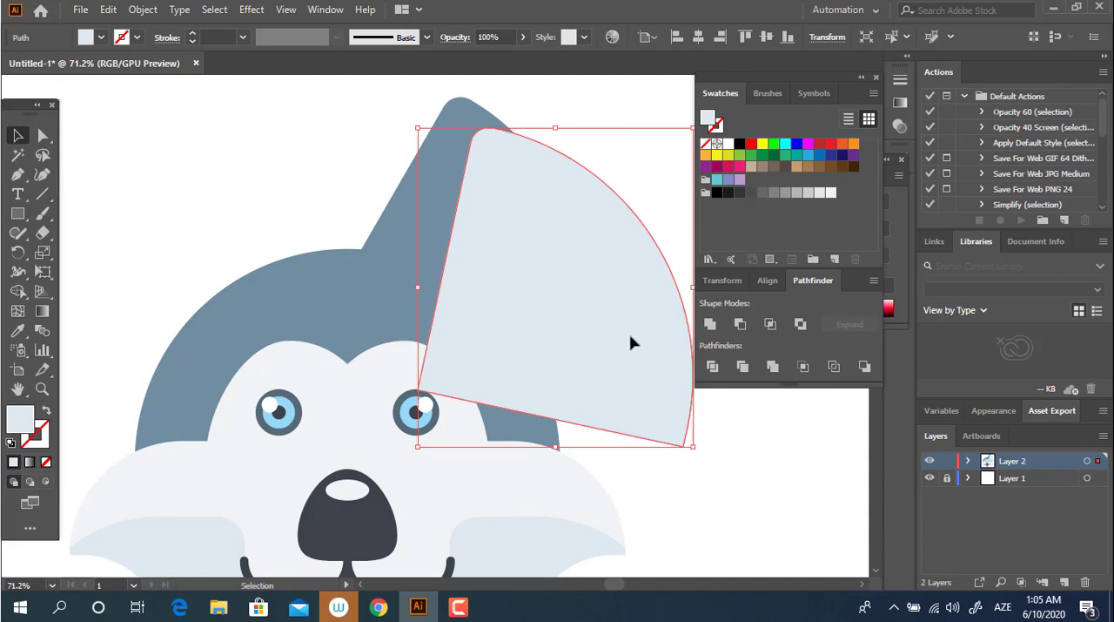
{"action": "left_click_drag", "start_coordinate": [632, 342], "coordinate": [615, 336]}
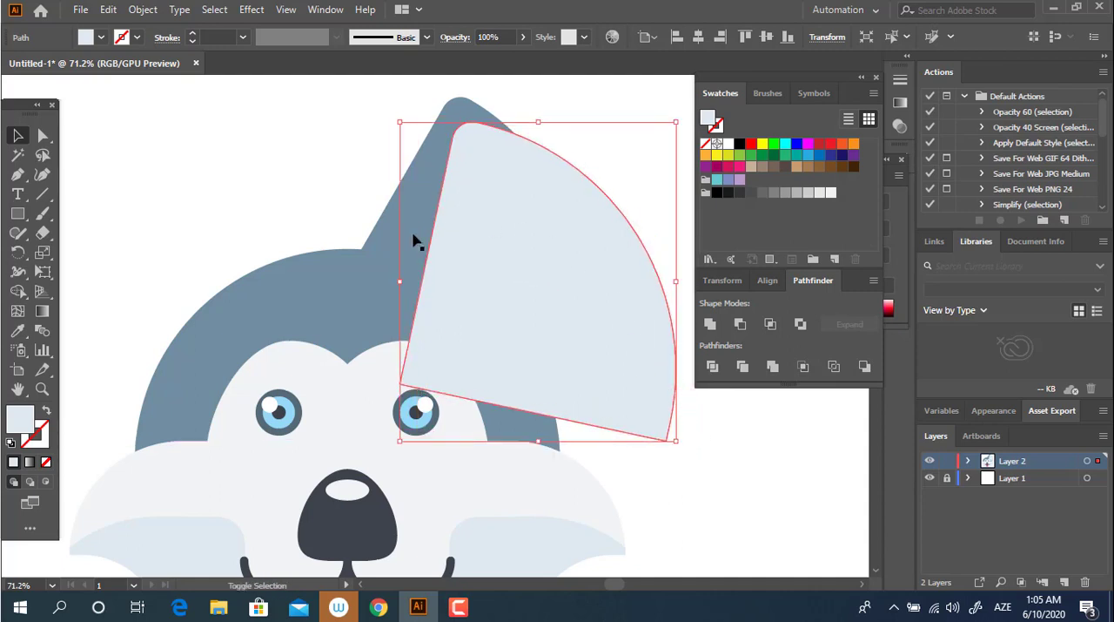
{"action": "key", "text": "ctrl+shift+["}
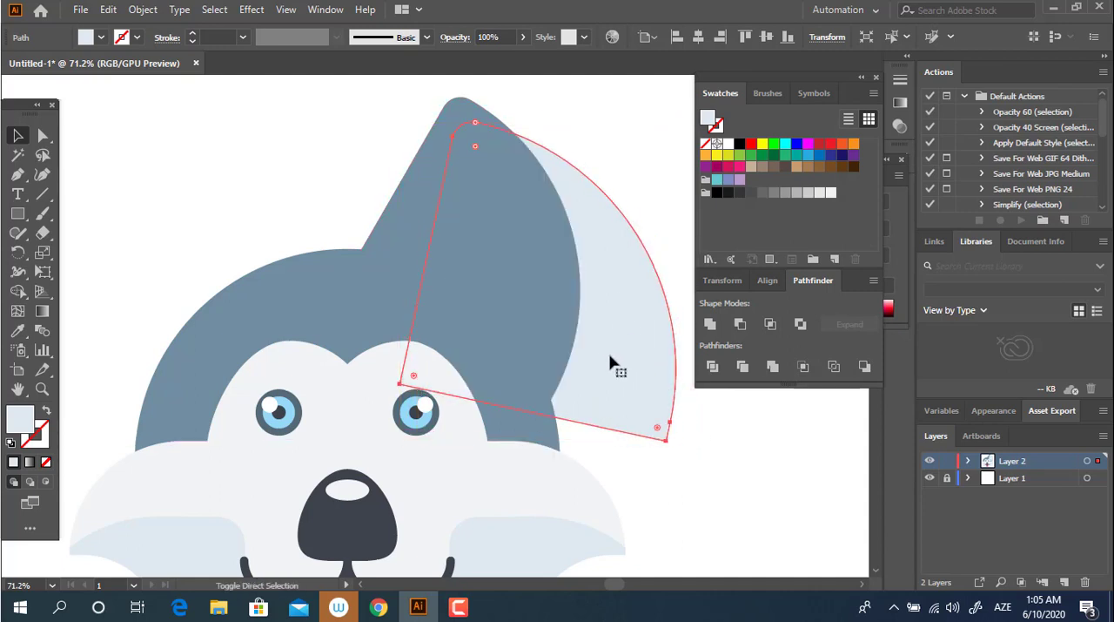
{"action": "key", "text": "ctrl+bracketright"}
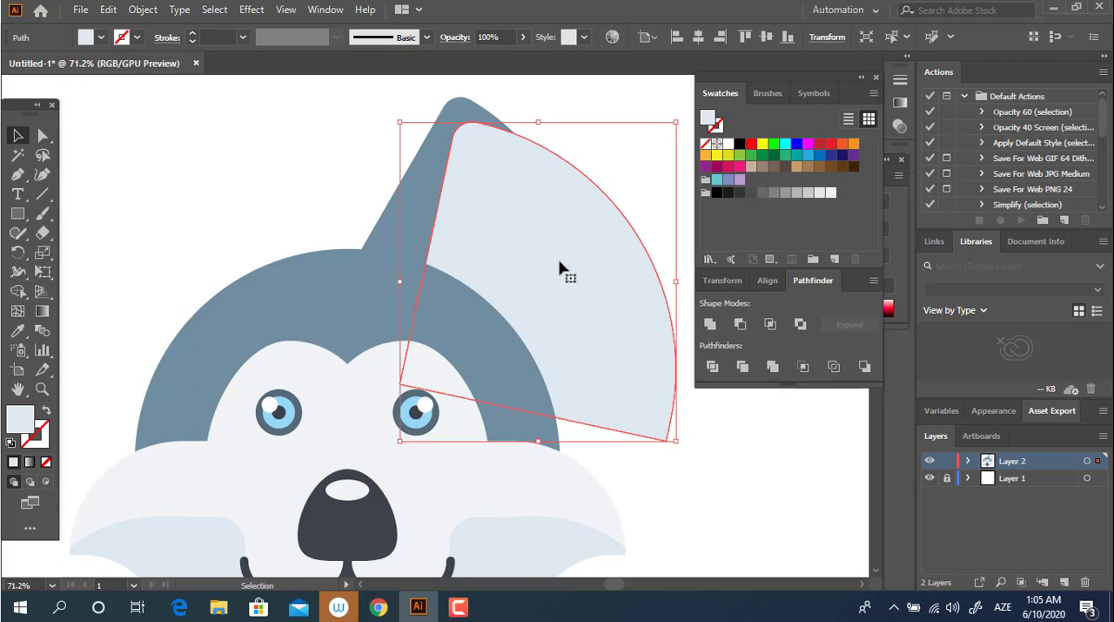
Step: Split the blue-grey ear and the overlapping light-blue shape into separate pieces with Divide
{"action": "left_click", "coordinate": [423, 191]}
{"action": "key", "text": "z"}
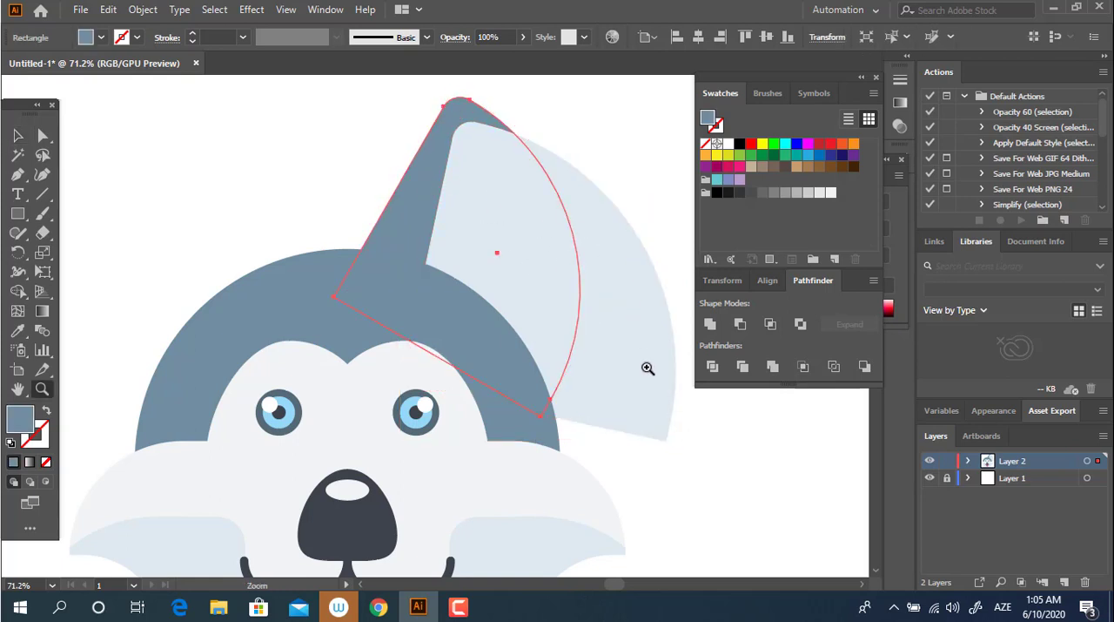
{"action": "left_click", "coordinate": [645, 366]}
{"action": "left_click_drag", "start_coordinate": [619, 361], "coordinate": [583, 383]}
{"action": "left_click_drag", "start_coordinate": [624, 411], "coordinate": [731, 467]}
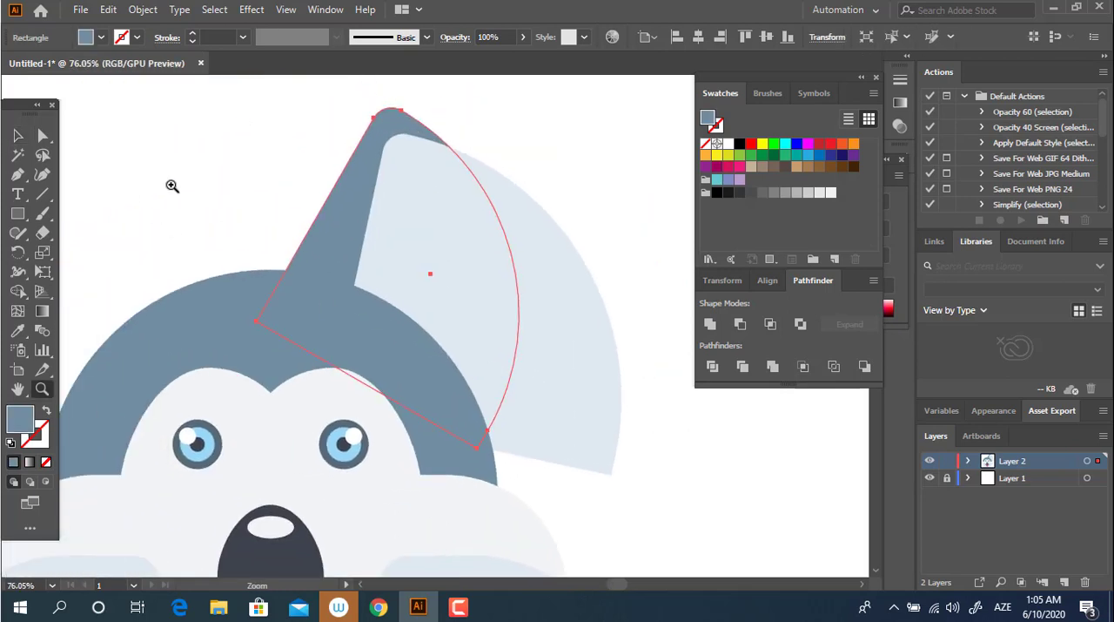
{"action": "left_click", "coordinate": [17, 134]}
{"action": "key", "text": "z"}
{"action": "left_click_drag", "start_coordinate": [450, 281], "coordinate": [469, 290]}
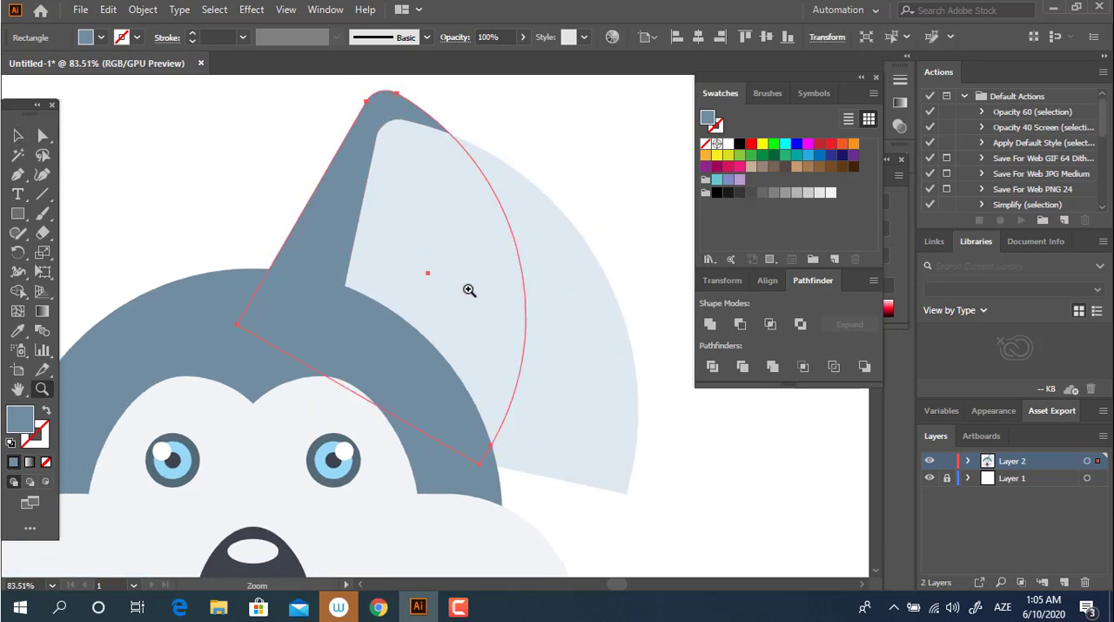
{"action": "left_click", "coordinate": [20, 137]}
{"action": "left_click", "coordinate": [350, 219], "text": "shift"}
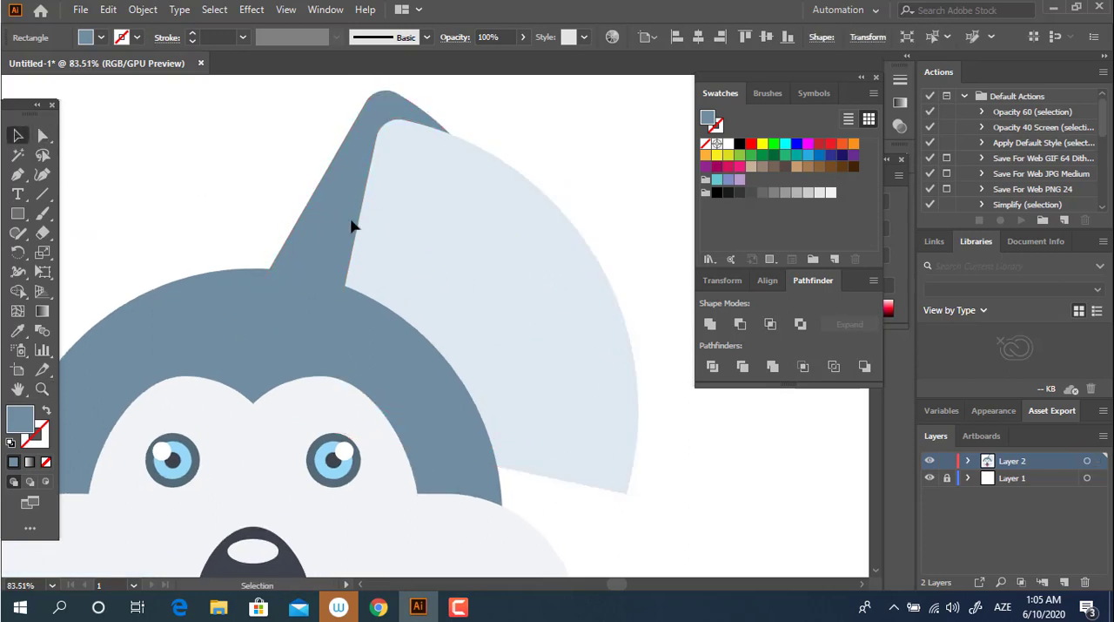
{"action": "left_click", "coordinate": [505, 285], "text": "shift"}
{"action": "left_click", "coordinate": [320, 225], "text": "shift"}
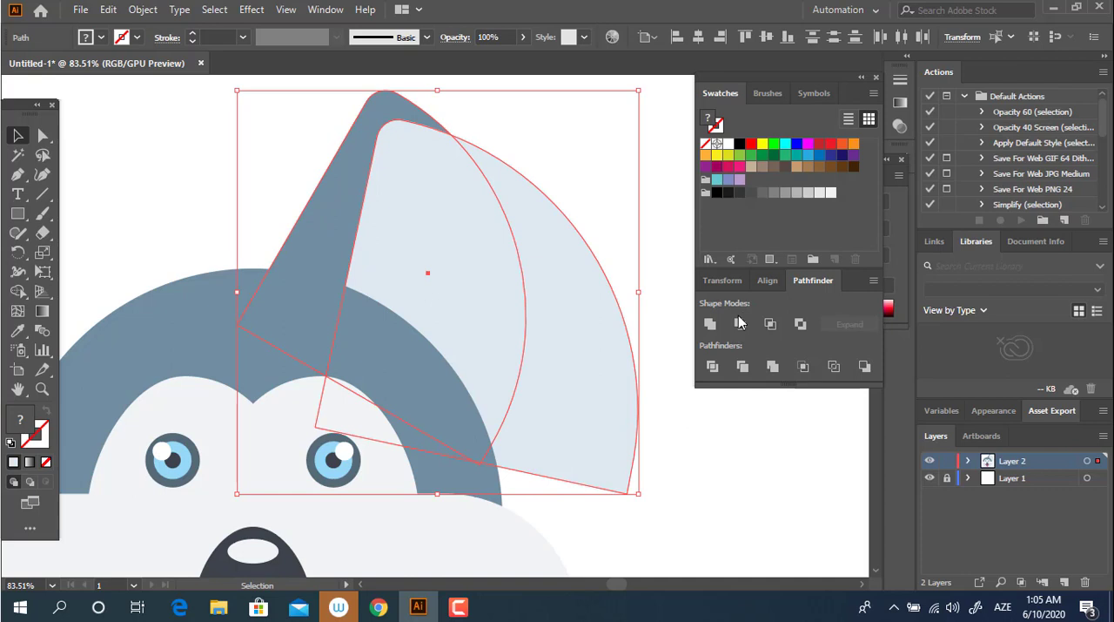
{"action": "left_click", "coordinate": [712, 367]}
Step: Delete the divided light-blue piece that extends beyond the ear's curved outer edge
{"action": "double_click", "coordinate": [576, 360]}
{"action": "key", "text": "Delete"}
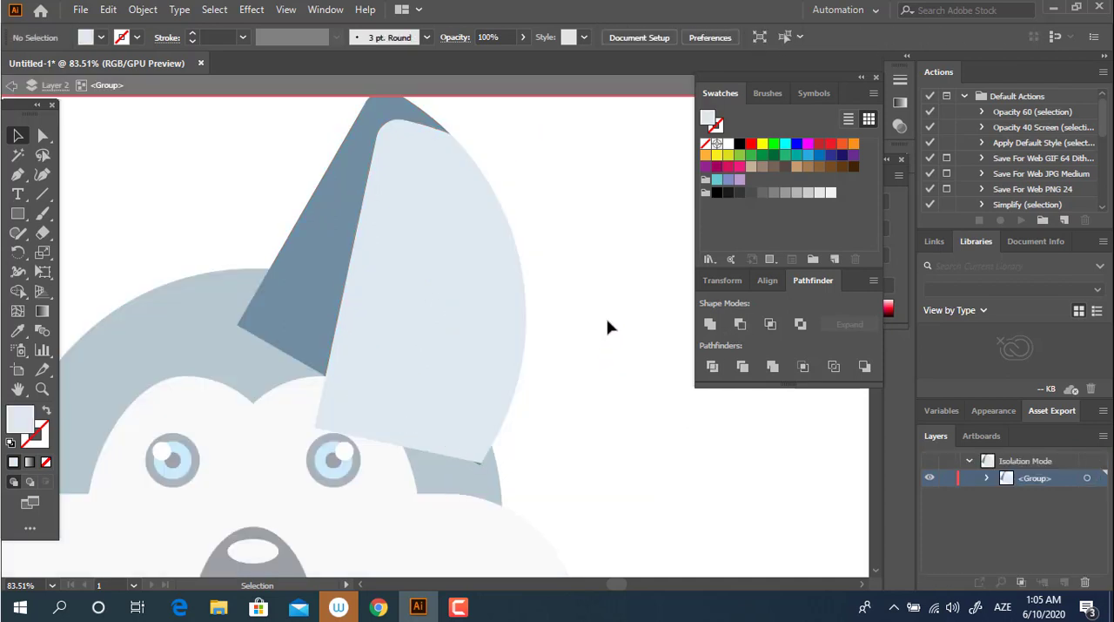
{"action": "key", "text": "Escape"}
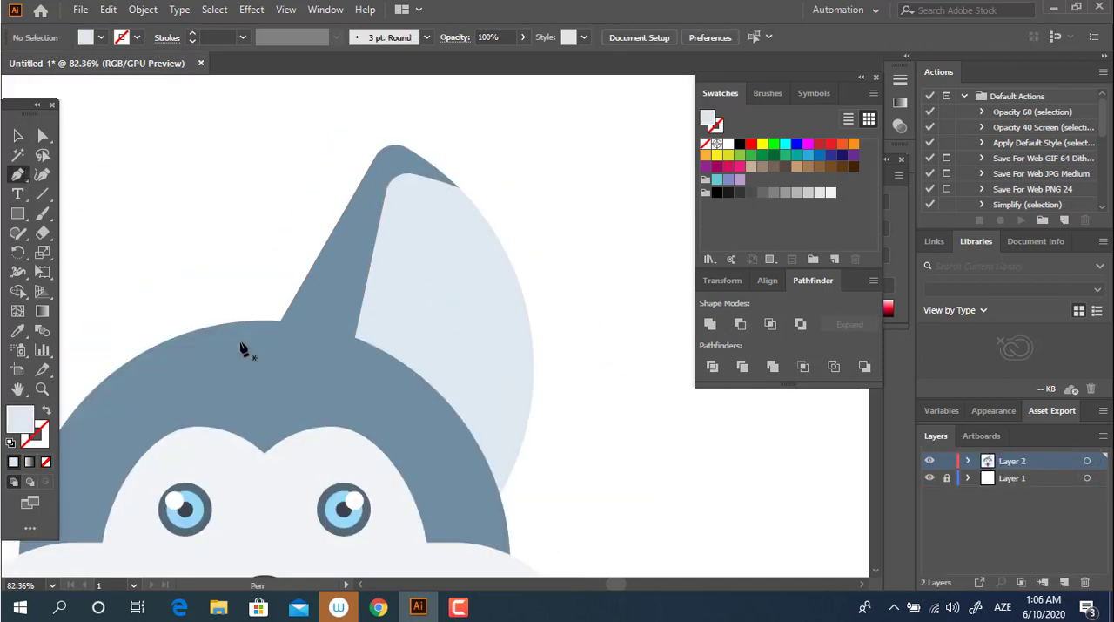
Step: Draw a closed inner-ear shape with the Pen tool along the light-blue area's inner edge, with two upper tips and its lowest point over the dome
{"action": "left_click", "coordinate": [353, 336]}
{"action": "left_click", "coordinate": [379, 220]}
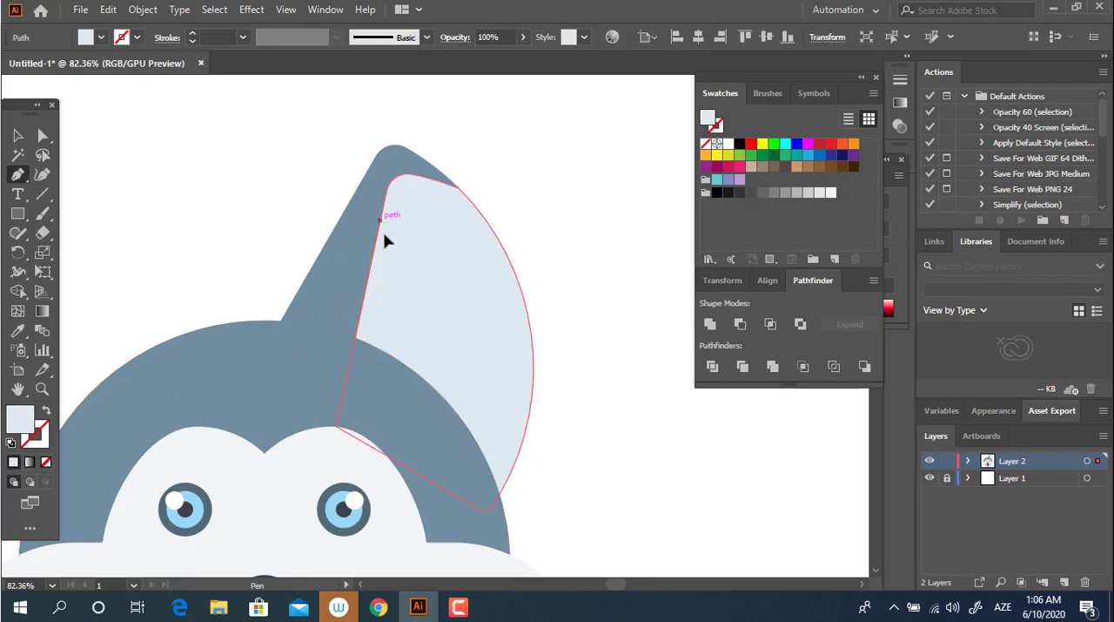
{"action": "left_click", "coordinate": [394, 220]}
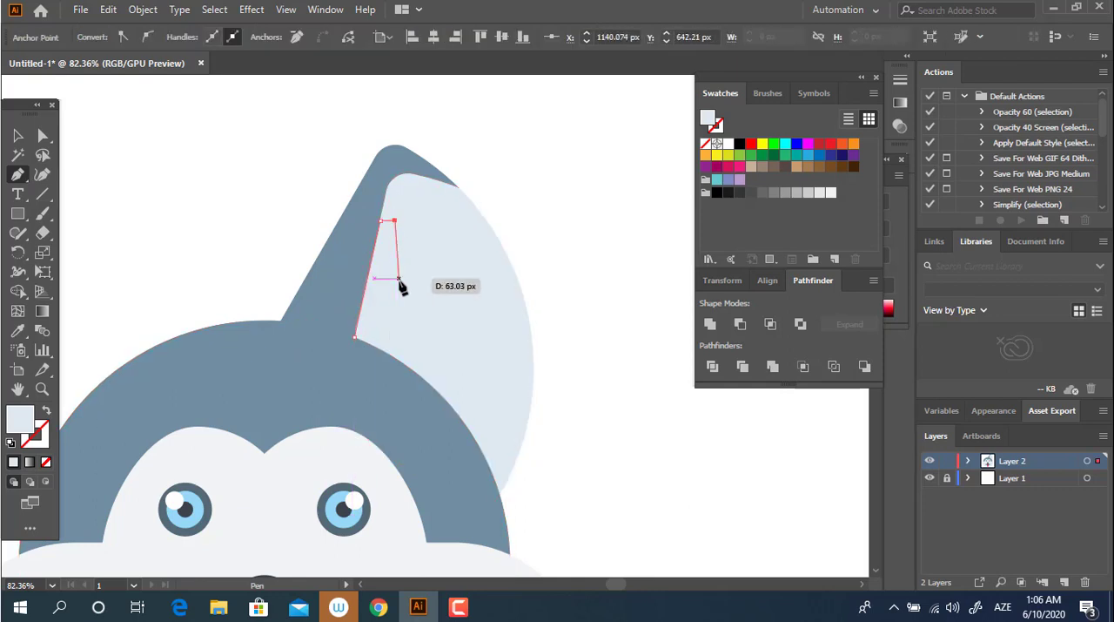
{"action": "left_click", "coordinate": [399, 278]}
{"action": "left_click", "coordinate": [410, 260]}
{"action": "left_click", "coordinate": [421, 263]}
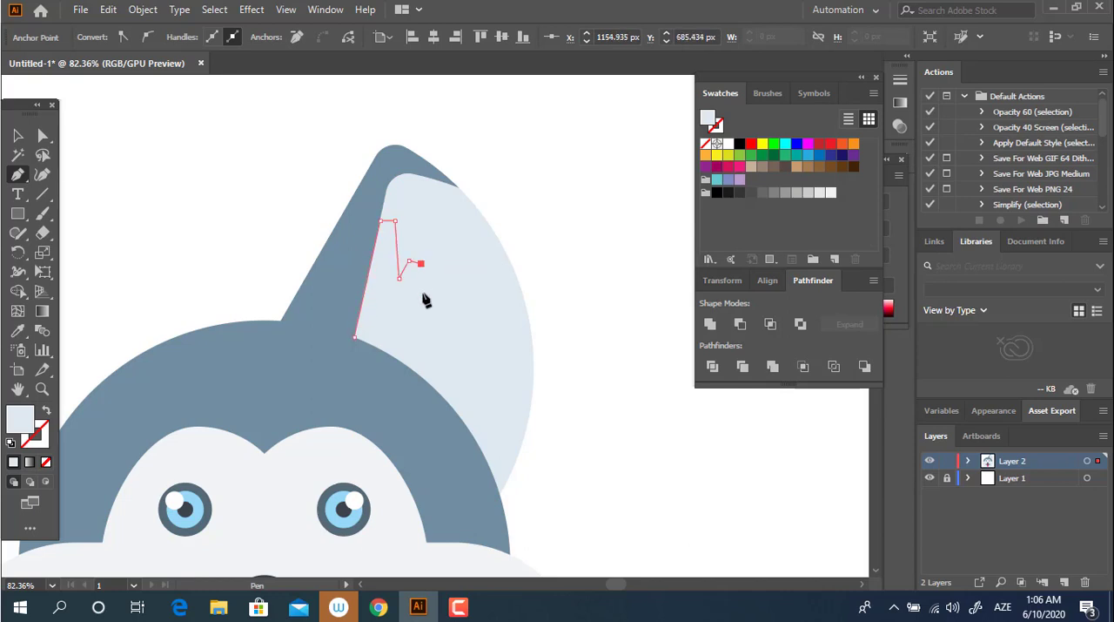
{"action": "left_click", "coordinate": [458, 342]}
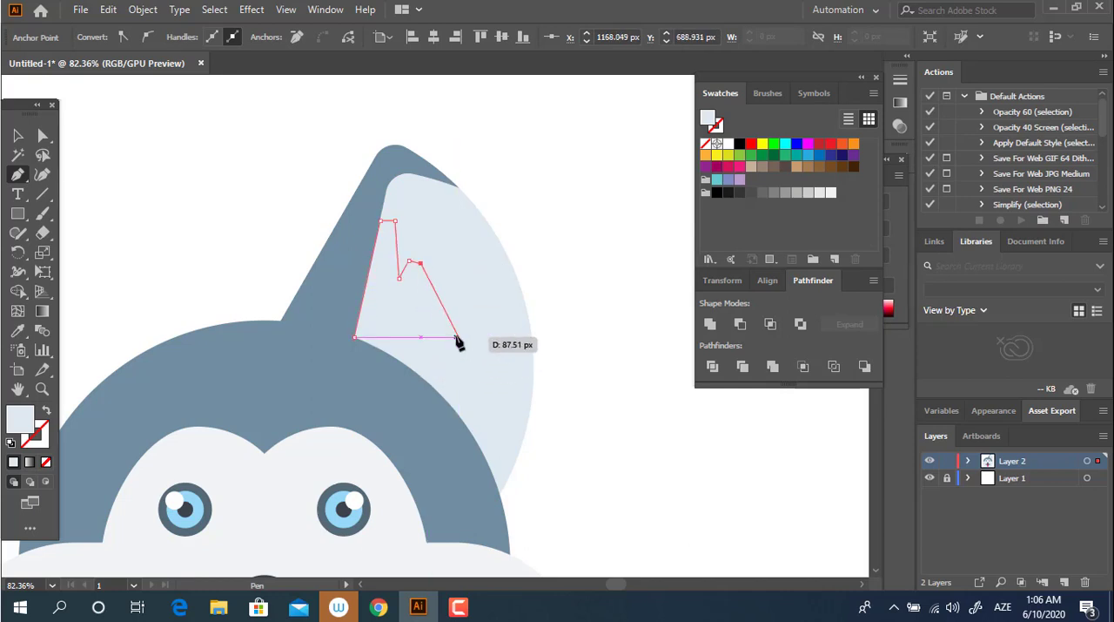
{"action": "left_click", "coordinate": [427, 416]}
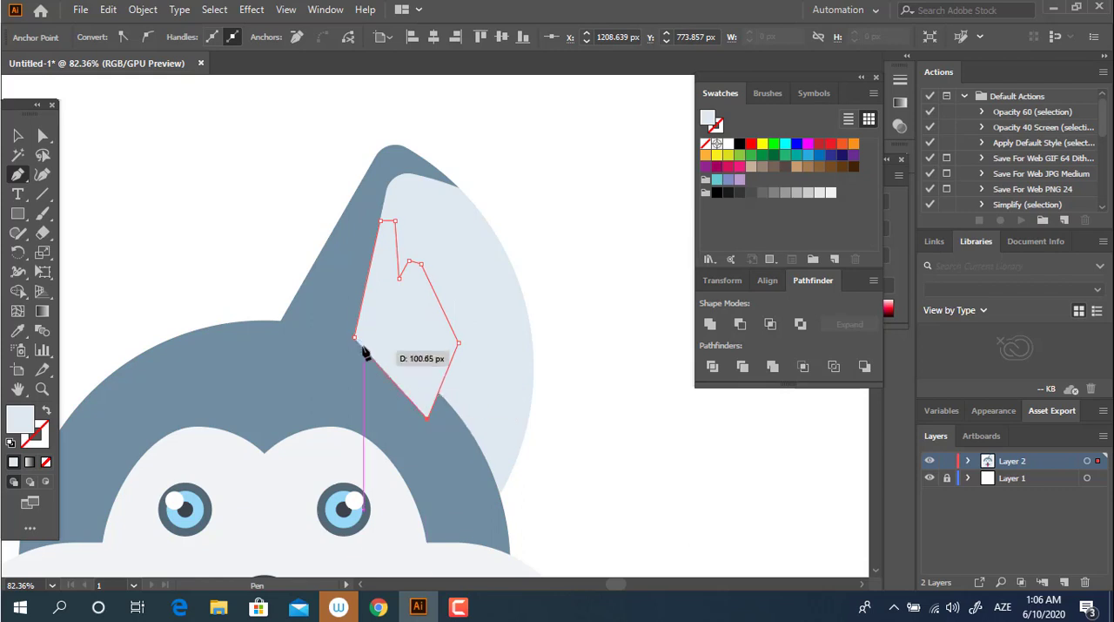
{"action": "left_click", "coordinate": [354, 338]}
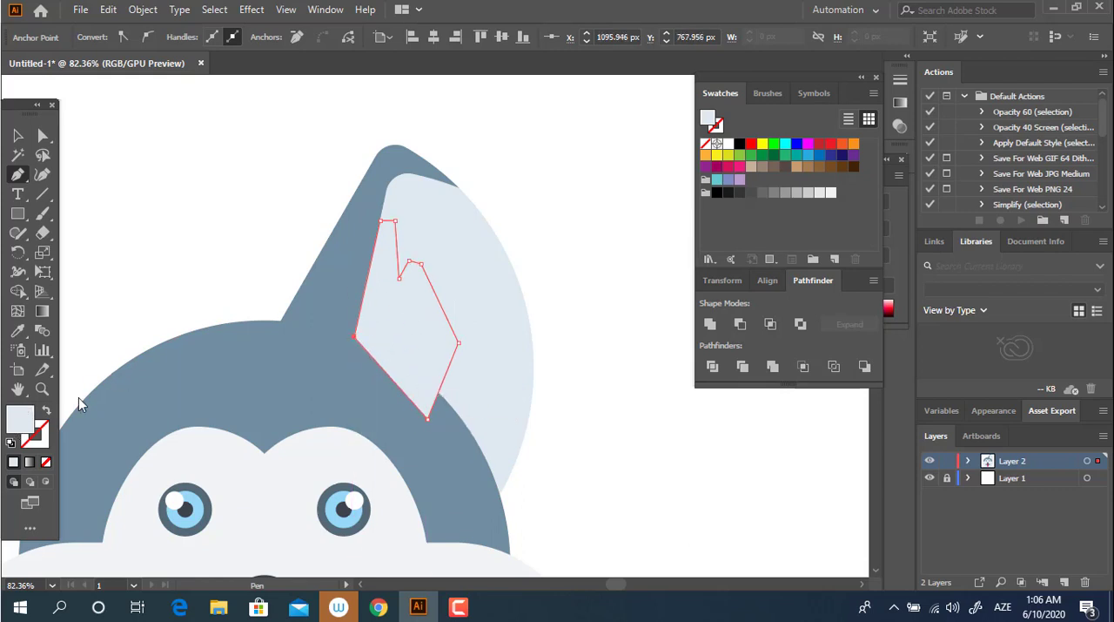
Step: Fill the new inner-ear shape with light pink
{"action": "double_click", "coordinate": [20, 418]}
{"action": "left_click_drag", "start_coordinate": [255, 90], "coordinate": [253, 67]}
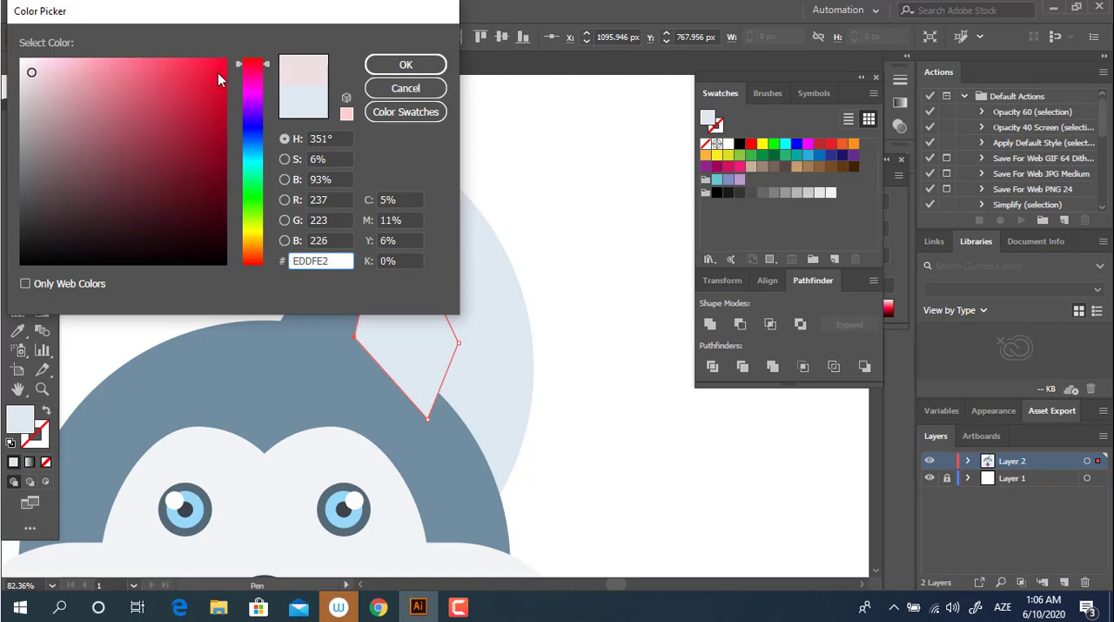
{"action": "left_click_drag", "start_coordinate": [87, 66], "coordinate": [94, 58]}
{"action": "left_click", "coordinate": [406, 64]}
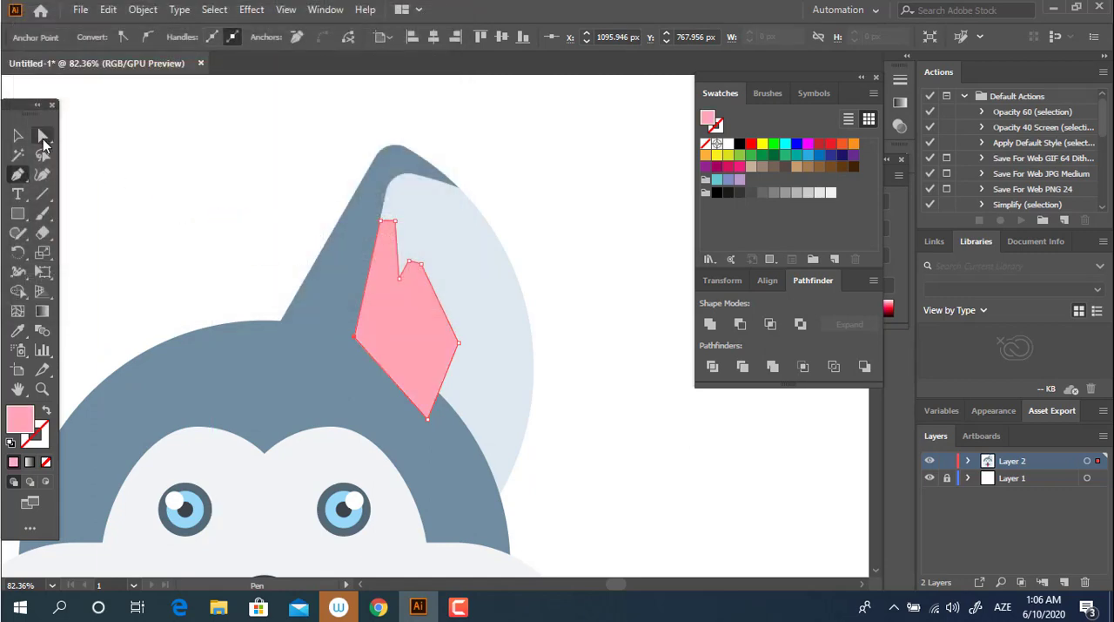
Step: Try to round all corners of the pink inner-ear shape at once
{"action": "left_click", "coordinate": [42, 138]}
{"action": "left_click", "coordinate": [389, 233]}
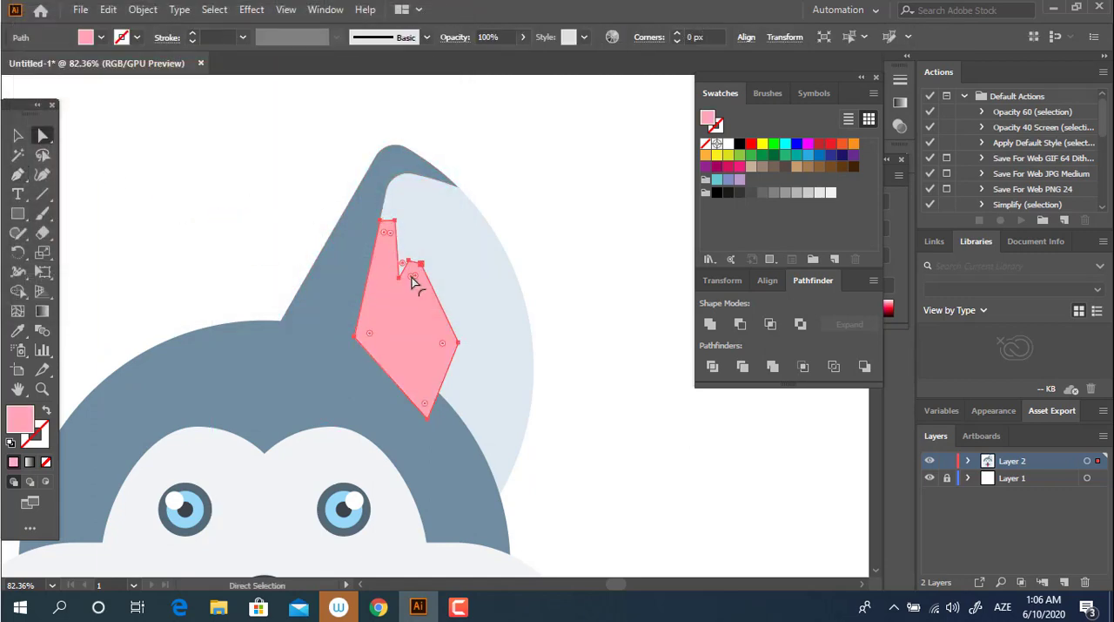
{"action": "left_click_drag", "start_coordinate": [413, 277], "coordinate": [417, 355]}
{"action": "left_click", "coordinate": [597, 439]}
{"action": "key", "text": "z"}
{"action": "left_click_drag", "start_coordinate": [592, 420], "coordinate": [632, 411]}
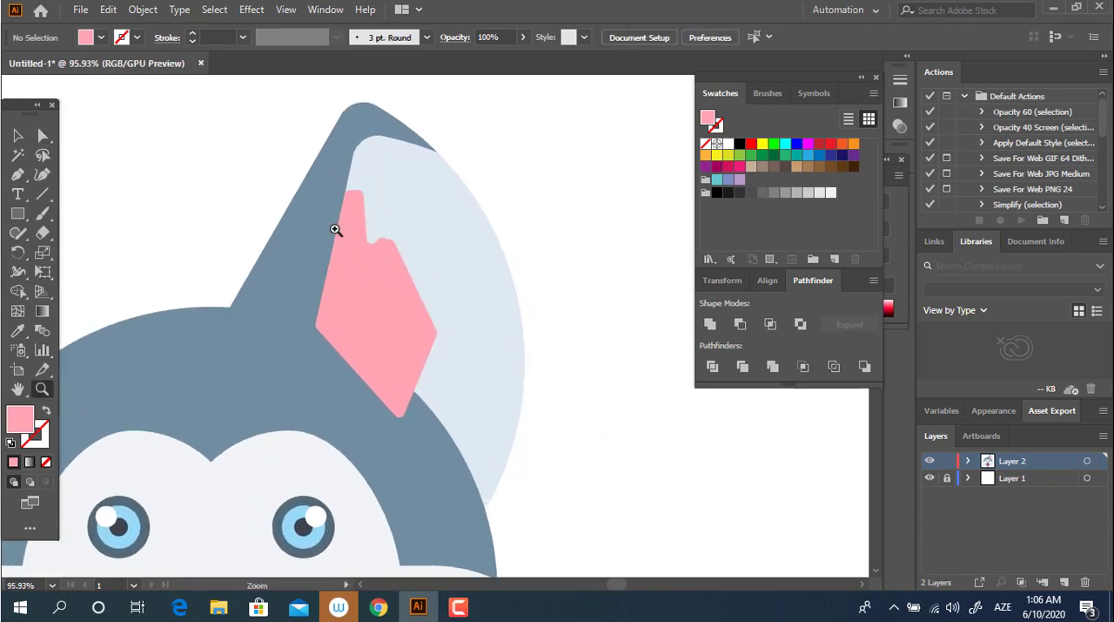
Step: Round the corners of the pink shape's two upper tips and turn its outer side corner into a broad curve
{"action": "left_click", "coordinate": [335, 229]}
{"action": "left_click", "coordinate": [409, 261]}
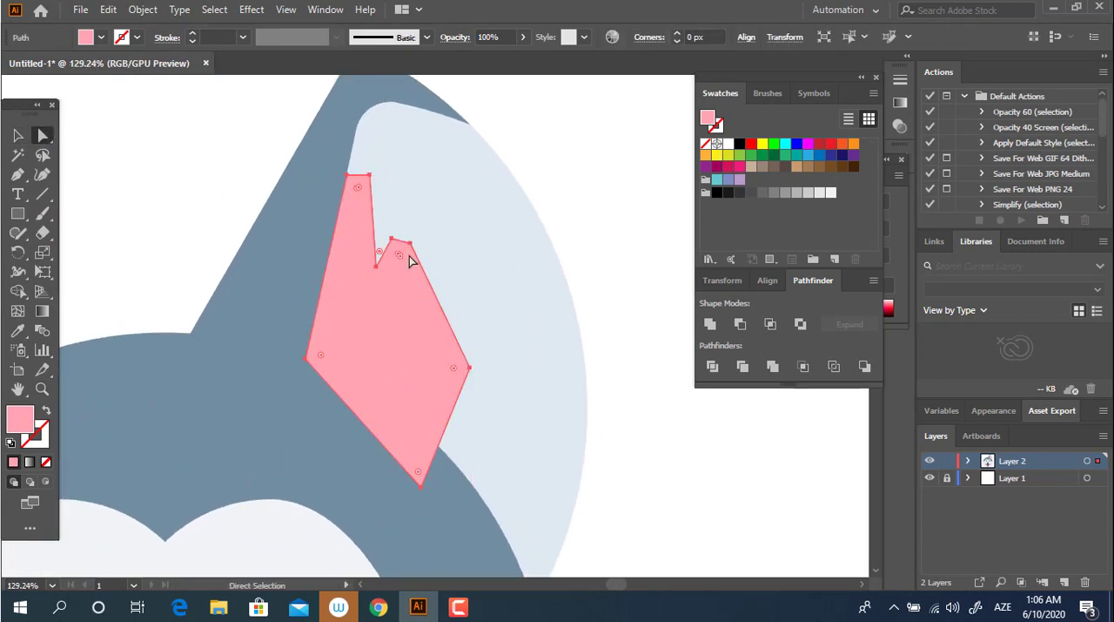
{"action": "left_click", "coordinate": [410, 243]}
{"action": "left_click", "coordinate": [392, 239], "text": "shift"}
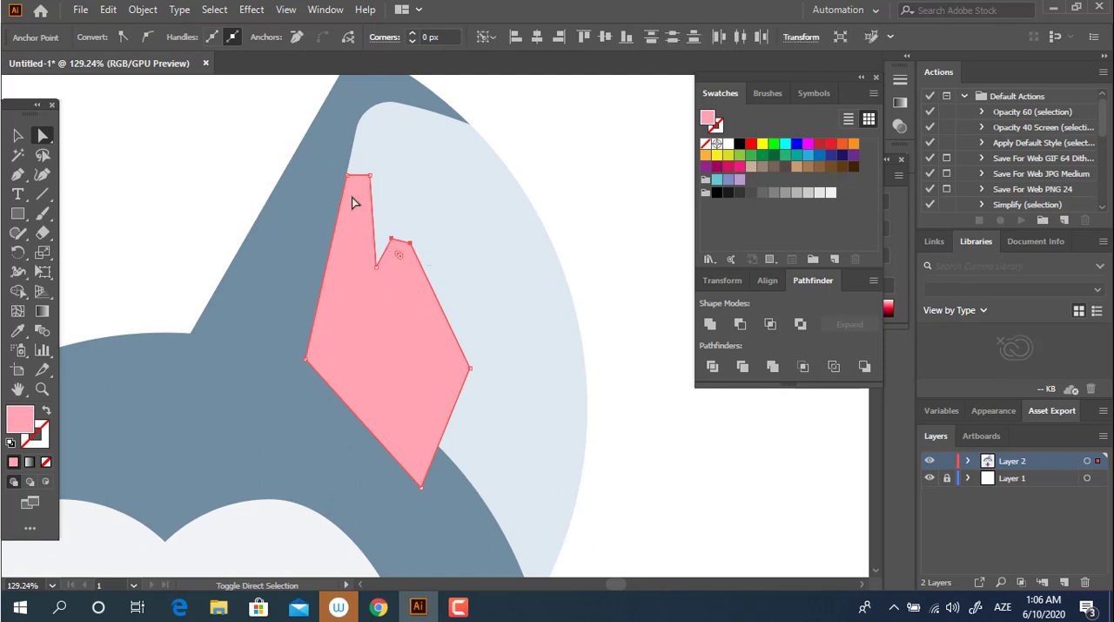
{"action": "left_click", "coordinate": [349, 176], "text": "shift"}
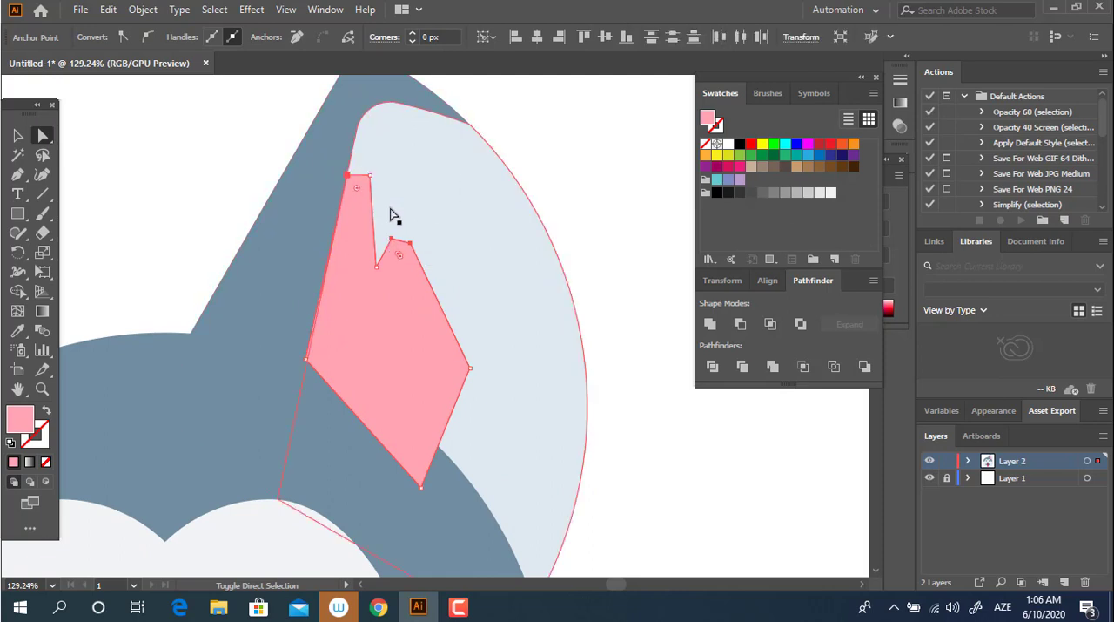
{"action": "left_click_drag", "start_coordinate": [398, 255], "coordinate": [357, 280]}
{"action": "left_click", "coordinate": [471, 369]}
{"action": "left_click_drag", "start_coordinate": [449, 369], "coordinate": [44, 440]}
Step: Layer the pink inner-ear shape behind the head's dome but in front of the light-blue ear part
{"action": "key", "text": "z"}
{"action": "left_click", "coordinate": [417, 381], "text": "alt"}
{"action": "left_click", "coordinate": [17, 136]}
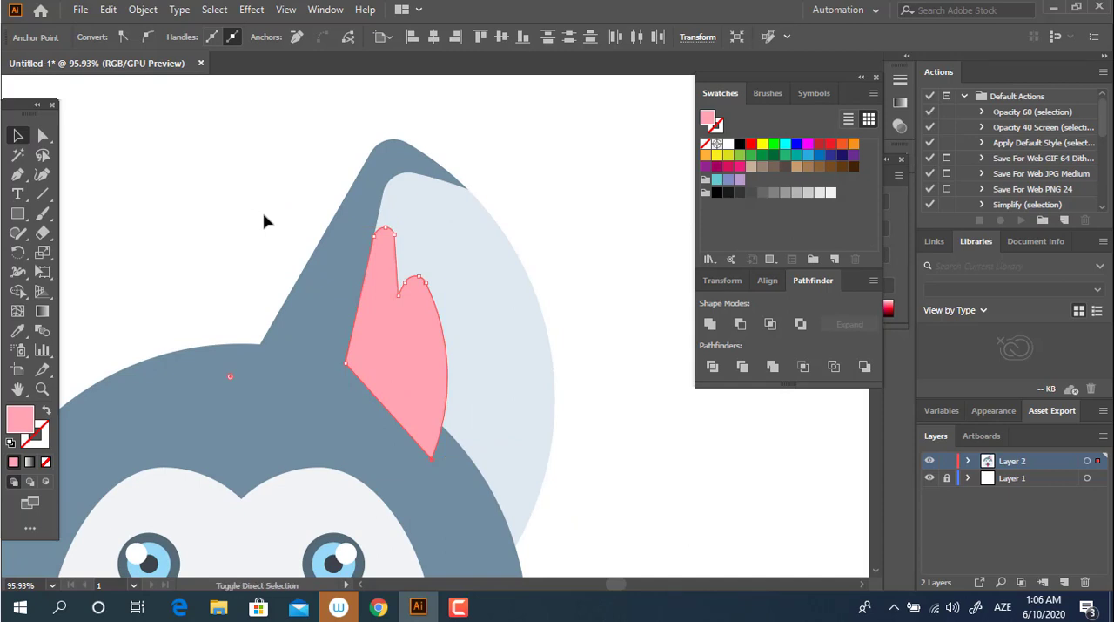
{"action": "key", "text": "ctrl+["}
{"action": "key", "text": "ctrl+["}
{"action": "key", "text": "ctrl+]"}
{"action": "left_click", "coordinate": [598, 361]}
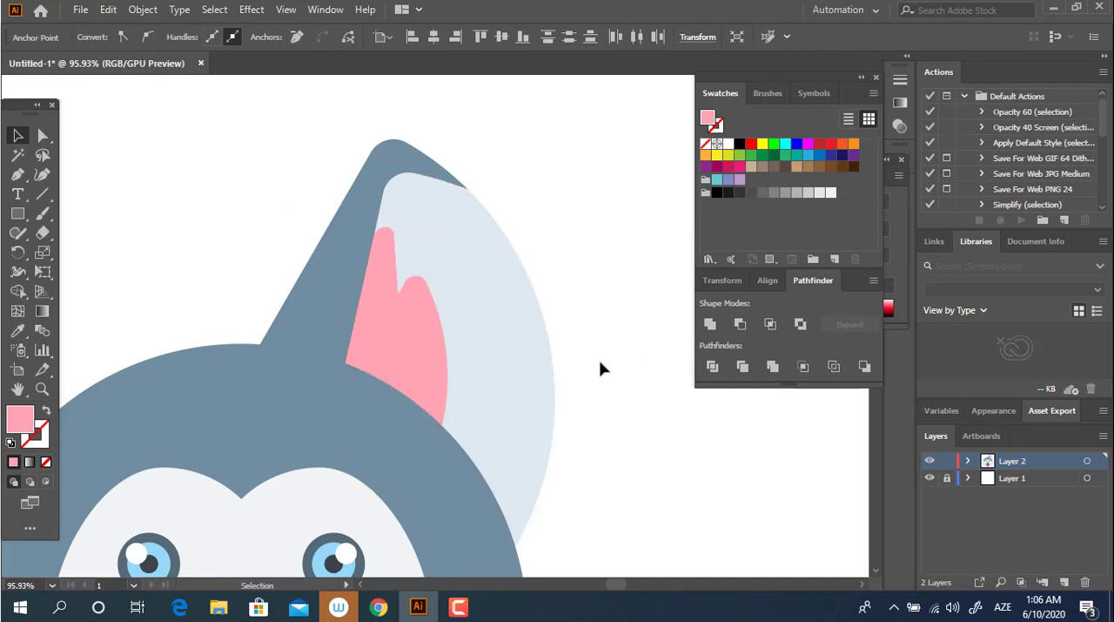
Step: Examine the whole husky head with its finished ear
{"action": "key", "text": "z"}
{"action": "left_click_drag", "start_coordinate": [599, 361], "coordinate": [393, 404]}
{"action": "left_click_drag", "start_coordinate": [561, 379], "coordinate": [431, 300]}
{"action": "left_click_drag", "start_coordinate": [450, 223], "coordinate": [410, 322]}
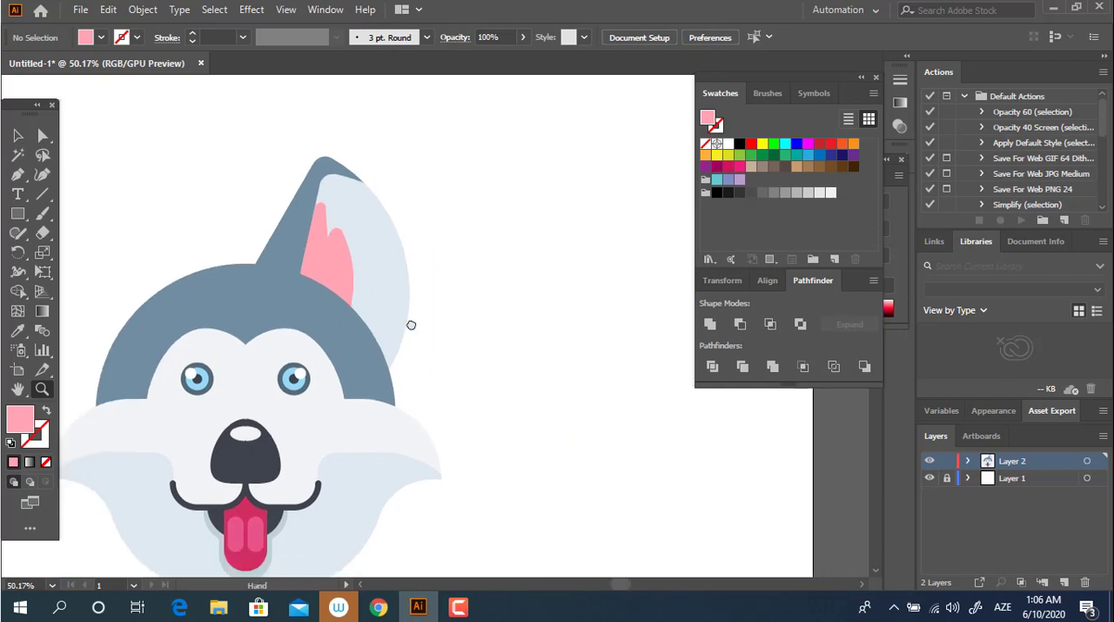
{"action": "left_click_drag", "start_coordinate": [368, 233], "coordinate": [430, 328]}
{"action": "left_click_drag", "start_coordinate": [289, 284], "coordinate": [335, 283]}
{"action": "left_click_drag", "start_coordinate": [273, 238], "coordinate": [326, 250]}
{"action": "key", "text": "z"}
{"action": "left_click_drag", "start_coordinate": [463, 231], "coordinate": [251, 215]}
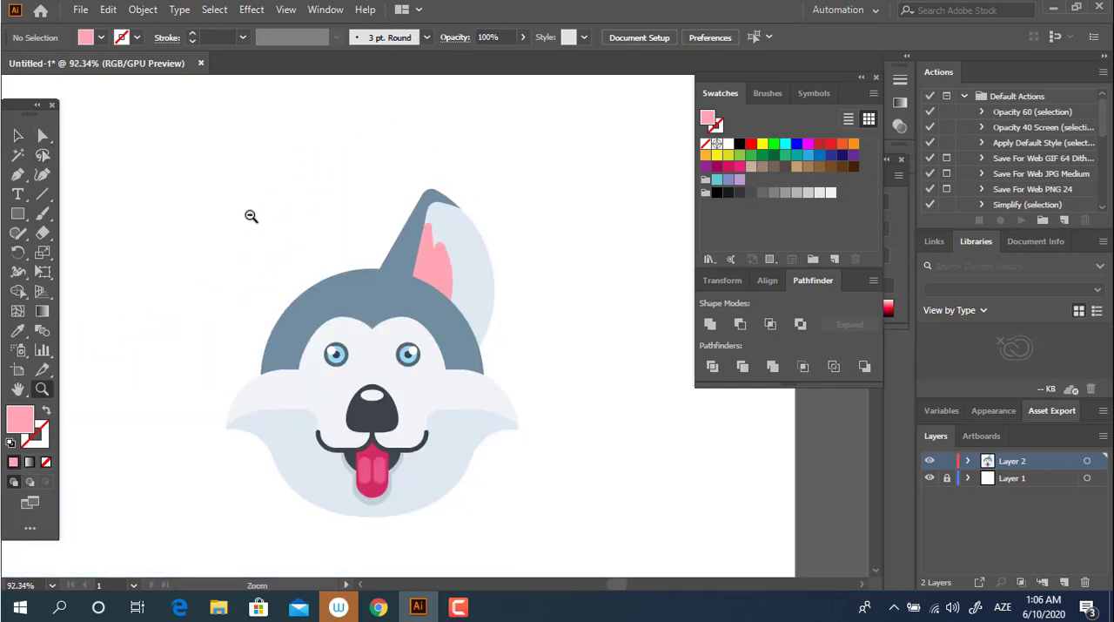
{"action": "left_click_drag", "start_coordinate": [417, 233], "coordinate": [423, 186]}
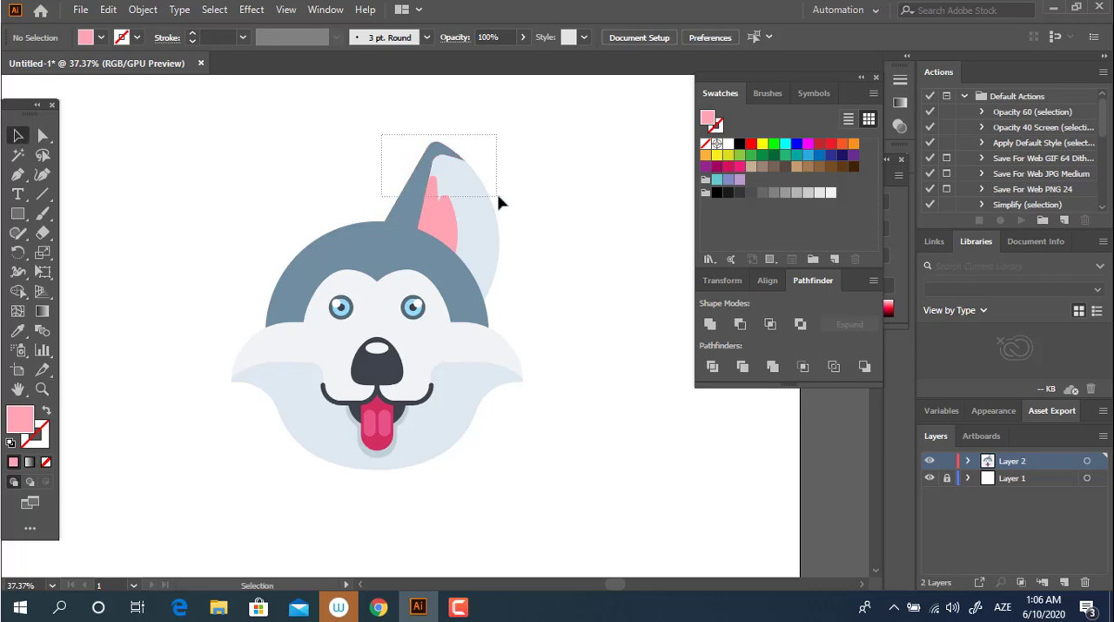
Step: Group the ear's blue-grey, light-blue and pink parts and place a copy level with it beyond the head's other side
{"action": "left_click_drag", "start_coordinate": [497, 195], "coordinate": [498, 197]}
{"action": "right_click", "coordinate": [471, 212]}
{"action": "left_click", "coordinate": [590, 167]}
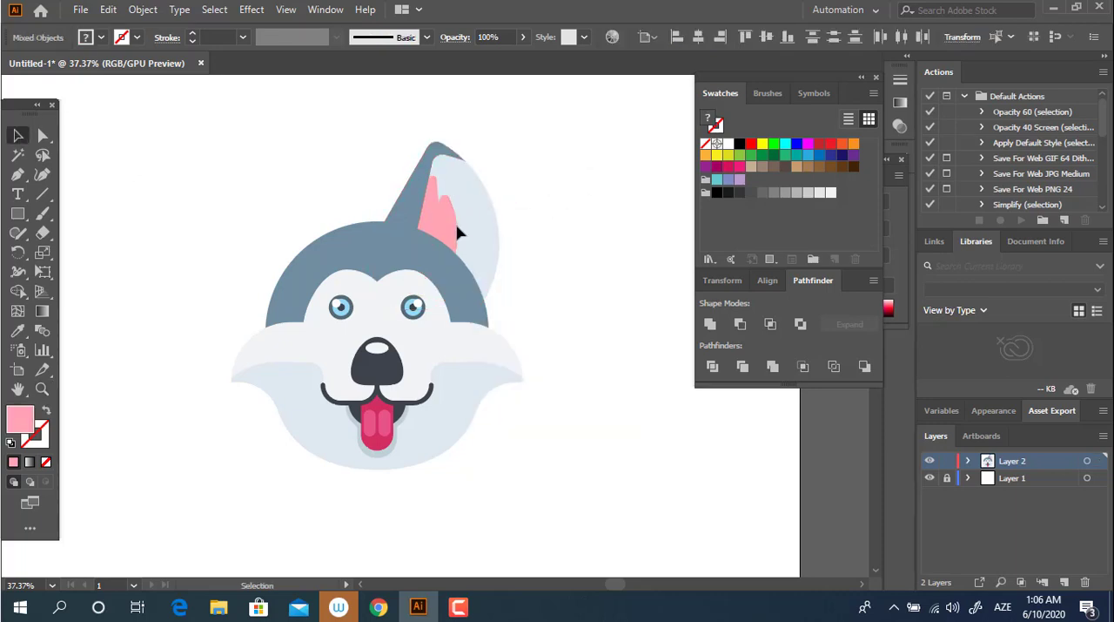
{"action": "left_click", "coordinate": [456, 232]}
{"action": "left_click_drag", "start_coordinate": [547, 209], "coordinate": [398, 142]}
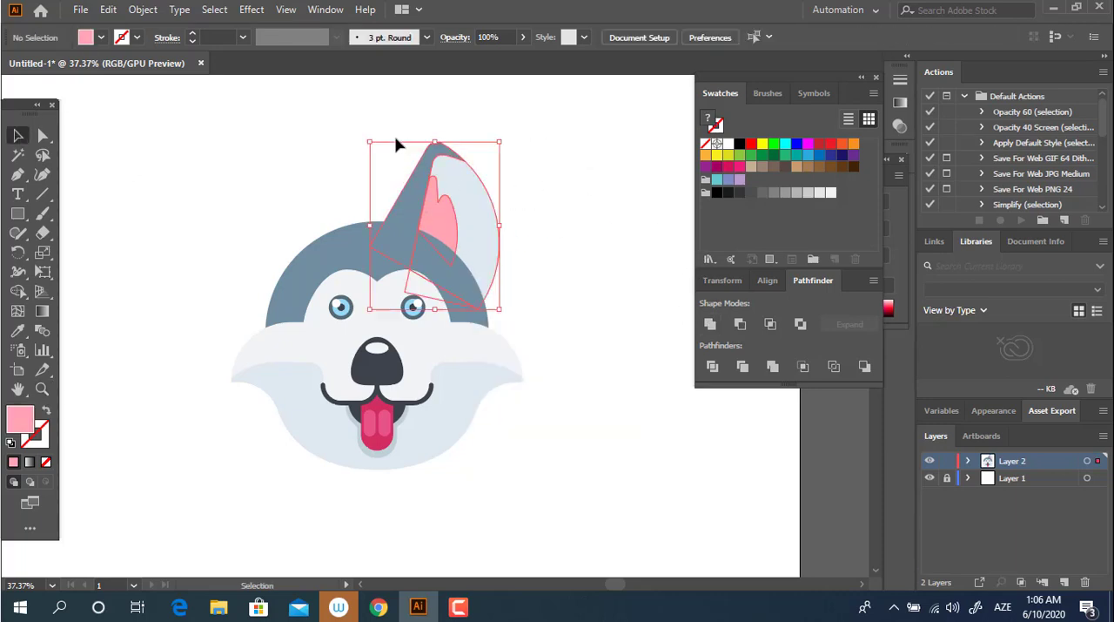
{"action": "right_click", "coordinate": [449, 181]}
{"action": "left_click", "coordinate": [524, 305]}
{"action": "left_click_drag", "start_coordinate": [477, 230], "coordinate": [249, 230]}
{"action": "right_click", "coordinate": [244, 207]}
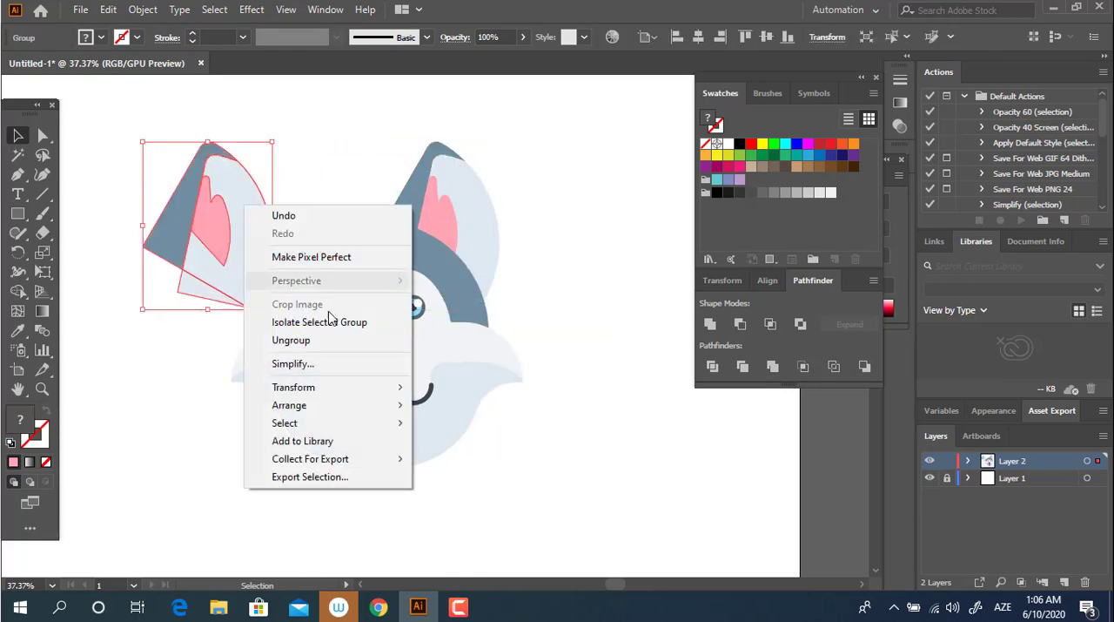
{"action": "mouse_move", "coordinate": [397, 387]}
{"action": "left_click", "coordinate": [500, 464]}
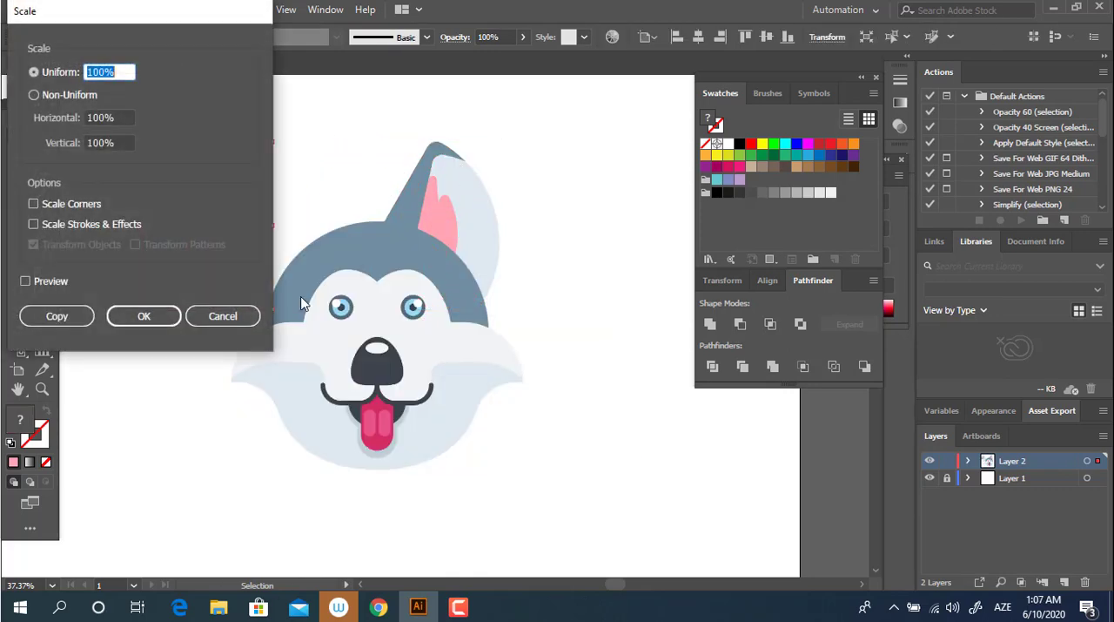
{"action": "key", "text": "Escape"}
Step: Reflect the ear copy across the vertical axis and position it on the dome as the opposite ear
{"action": "right_click", "coordinate": [231, 255]}
{"action": "mouse_move", "coordinate": [282, 433]}
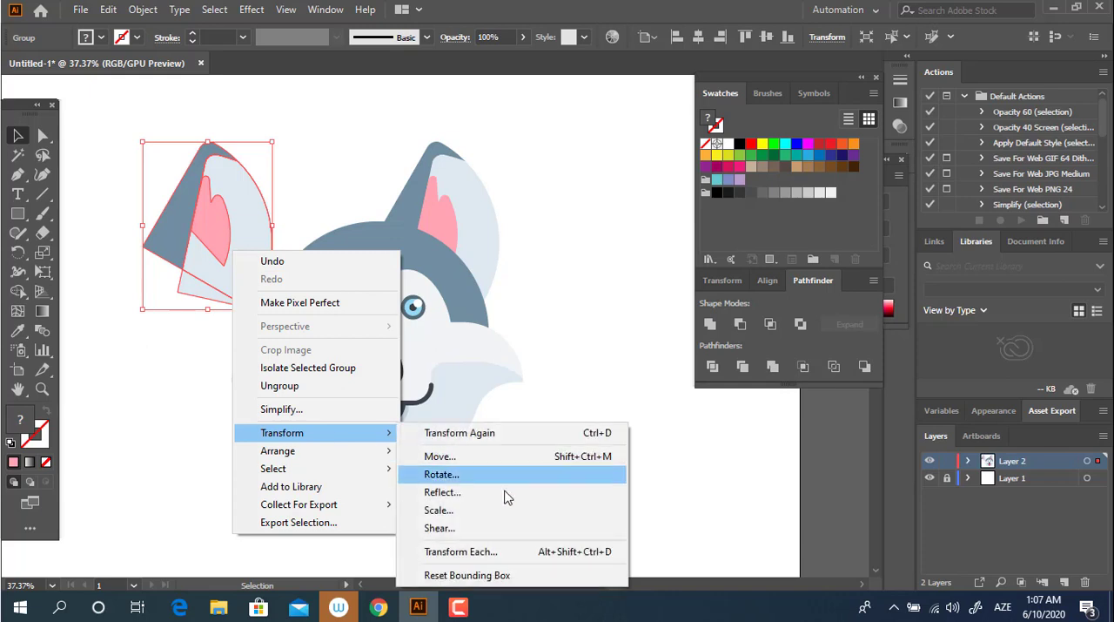
{"action": "left_click", "coordinate": [492, 493]}
{"action": "left_click", "coordinate": [144, 262]}
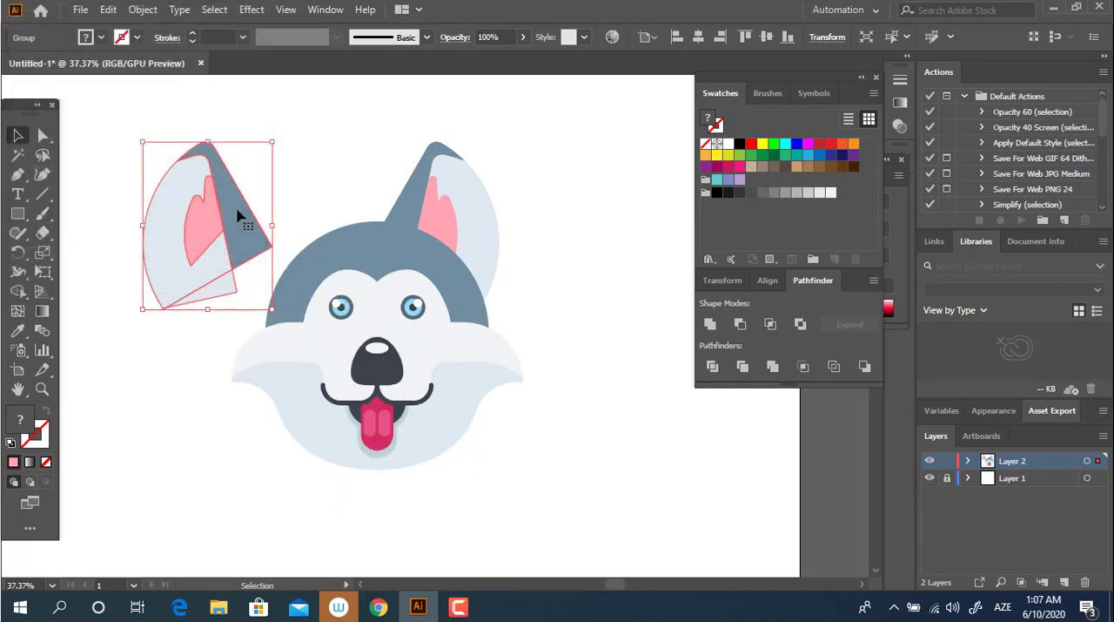
{"action": "left_click_drag", "start_coordinate": [235, 219], "coordinate": [317, 206]}
Step: Select both ears and group them together
{"action": "left_click", "coordinate": [550, 396]}
{"action": "left_click", "coordinate": [471, 237]}
{"action": "left_click", "coordinate": [306, 214], "text": "shift"}
{"action": "left_click", "coordinate": [548, 297]}
{"action": "left_click", "coordinate": [462, 211], "text": "shift"}
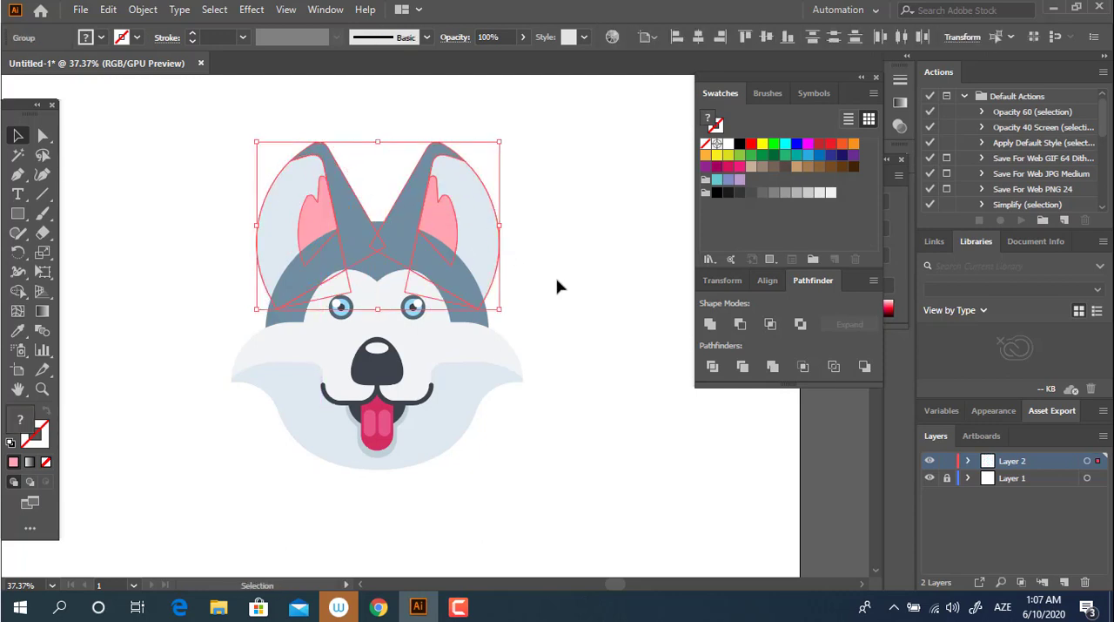
{"action": "left_click", "coordinate": [558, 282]}
{"action": "left_click", "coordinate": [479, 247]}
{"action": "left_click", "coordinate": [309, 214], "text": "shift"}
{"action": "right_click", "coordinate": [444, 235]}
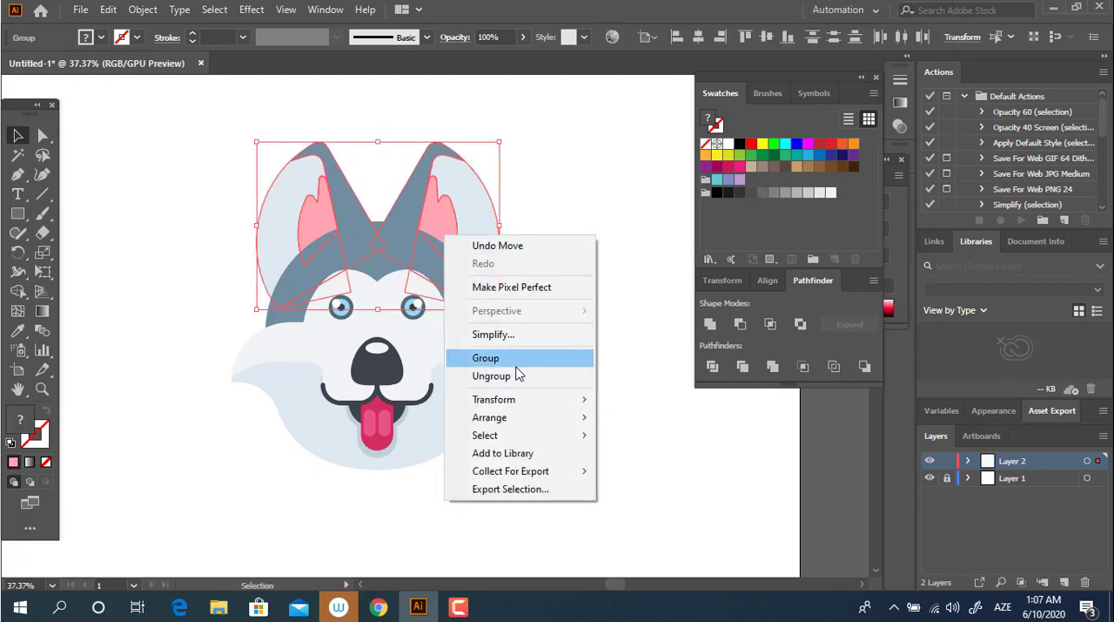
{"action": "left_click", "coordinate": [513, 365]}
Step: Align all the husky head artwork on its horizontal centre
{"action": "key", "text": "ctrl+a"}
{"action": "left_click", "coordinate": [695, 40]}
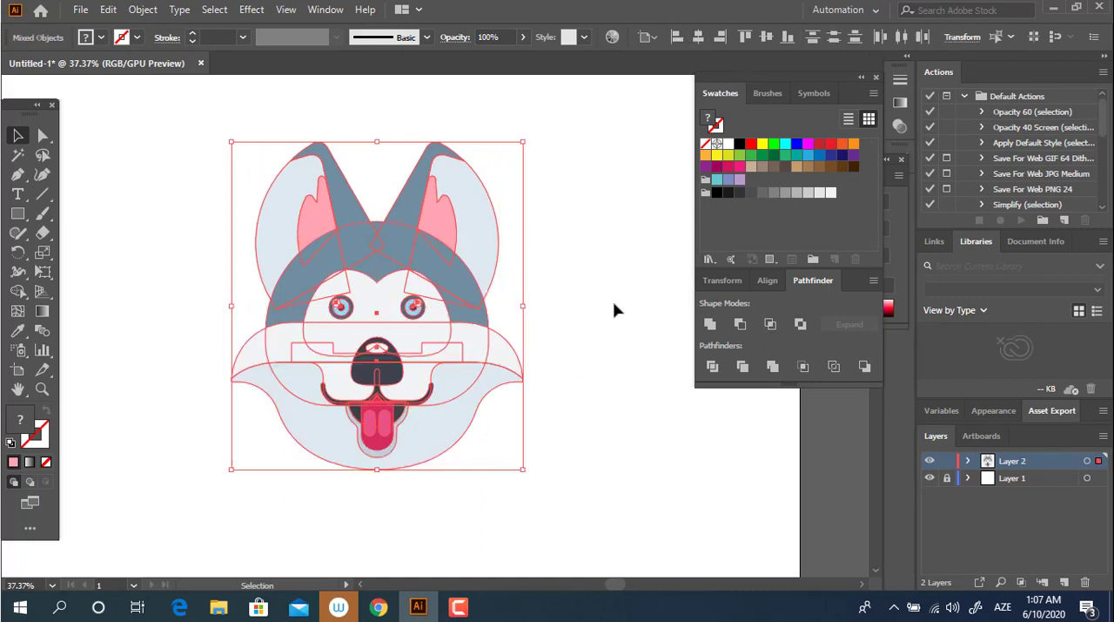
{"action": "left_click", "coordinate": [617, 310]}
{"action": "key", "text": "z"}
{"action": "mouse_move", "coordinate": [404, 231]}
{"action": "left_mouse_down"}
{"action": "mouse_move", "coordinate": [480, 229]}
{"action": "mouse_move", "coordinate": [485, 239]}
{"action": "mouse_move", "coordinate": [415, 236]}
{"action": "left_mouse_up"}
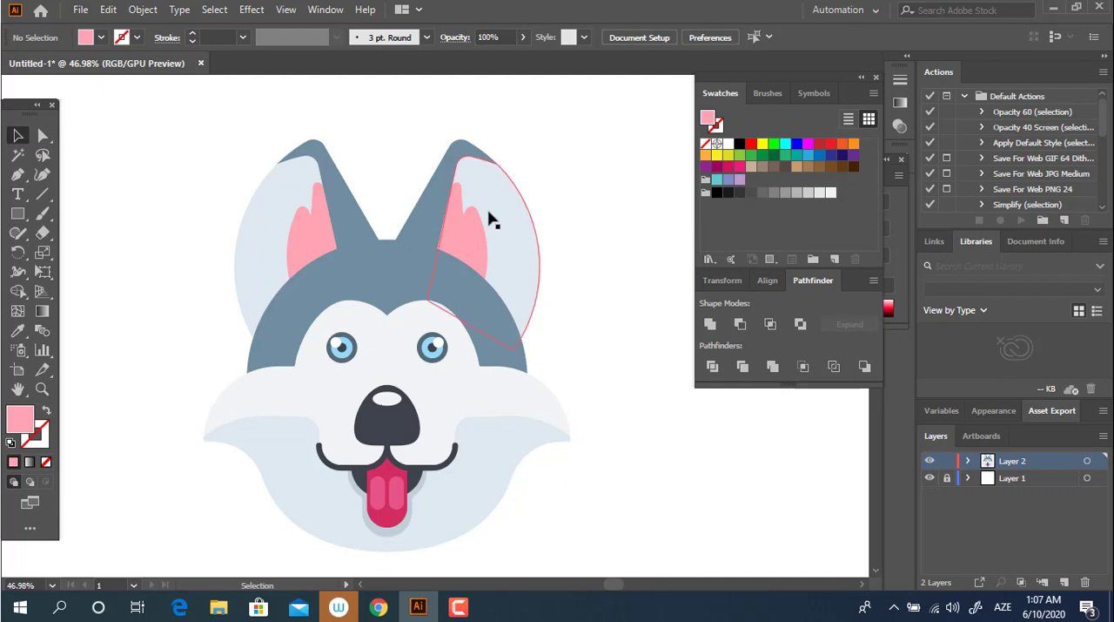
Step: Move the grouped pair of ears slightly down onto the blue-grey dome and deselect them
{"action": "left_click_drag", "start_coordinate": [492, 221], "coordinate": [497, 237]}
{"action": "left_click", "coordinate": [635, 316]}
{"action": "key", "text": "z"}
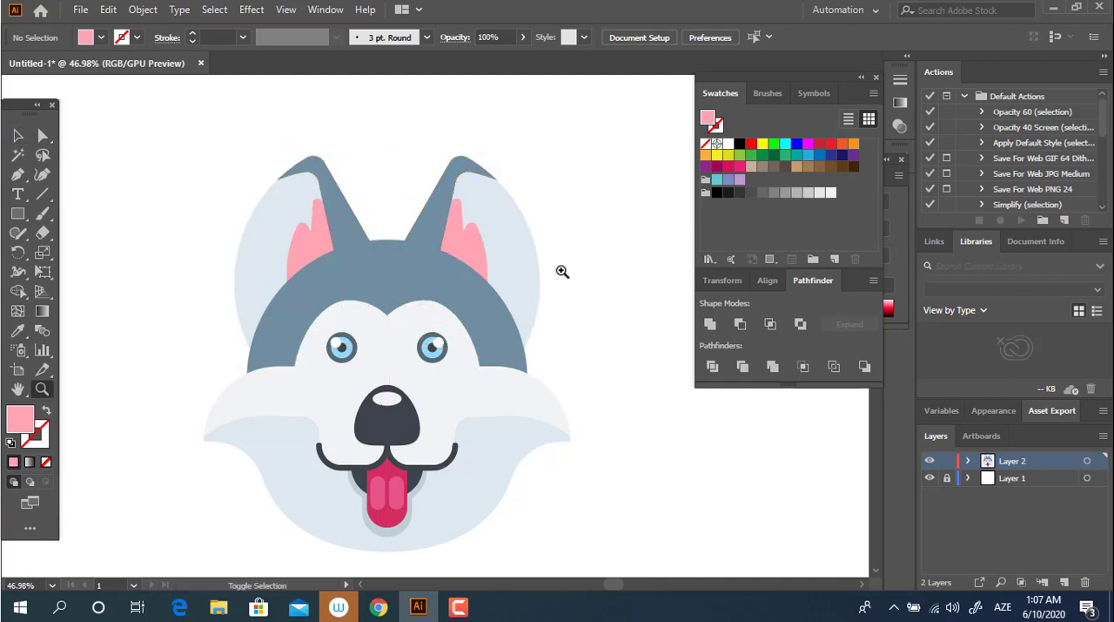
{"action": "left_click_drag", "start_coordinate": [562, 270], "coordinate": [535, 274]}
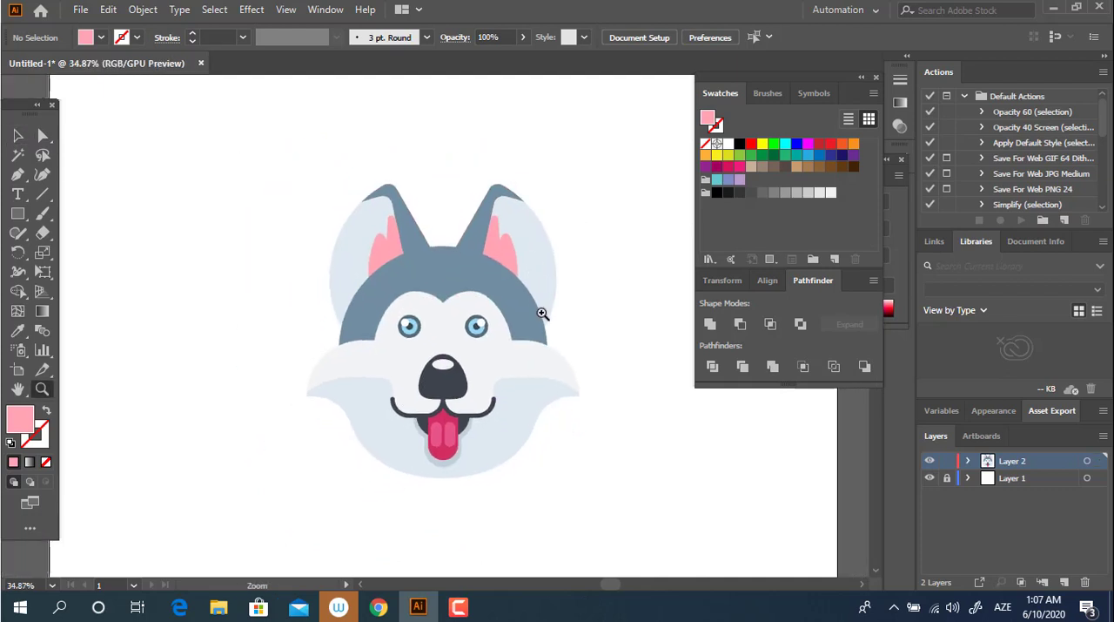
{"action": "left_click_drag", "start_coordinate": [538, 447], "coordinate": [502, 438]}
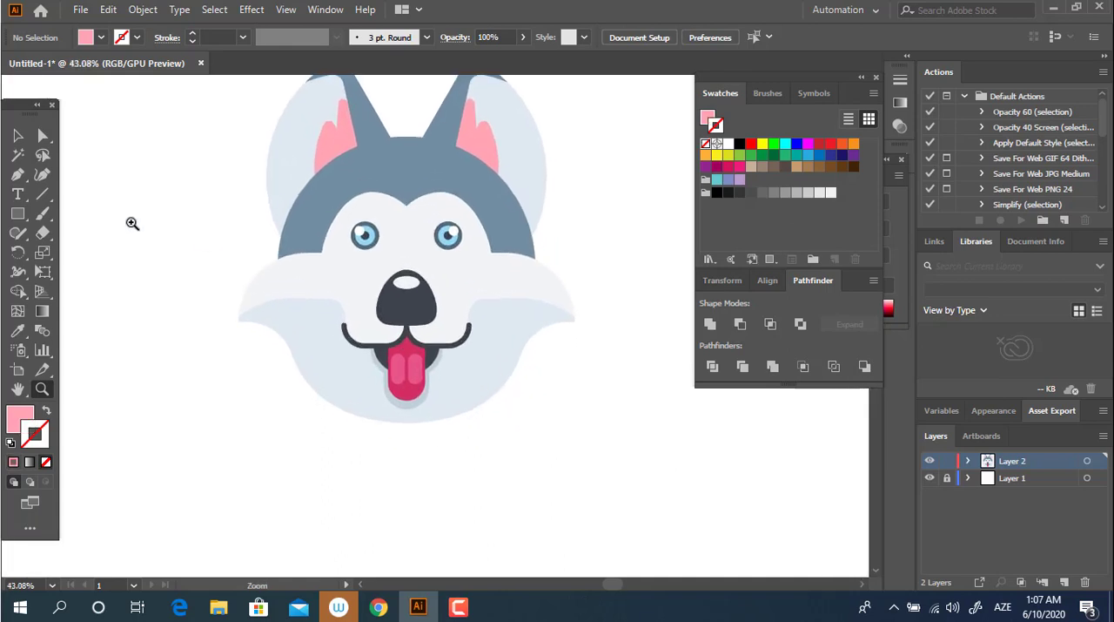
{"action": "left_click", "coordinate": [17, 213]}
{"action": "left_click_drag", "start_coordinate": [295, 344], "coordinate": [528, 389]}
{"action": "key", "text": "ctrl+z"}
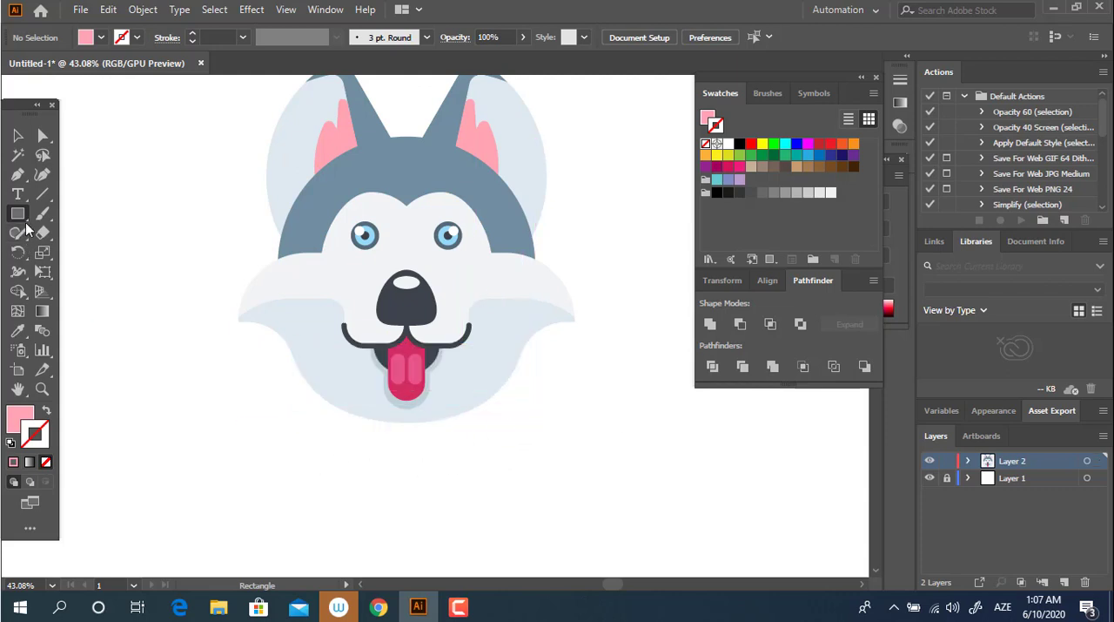
Step: Draw a pink Pen path from the head's lower-left edge straight down and diagonally to a point centred below the chin
{"action": "left_click", "coordinate": [19, 179]}
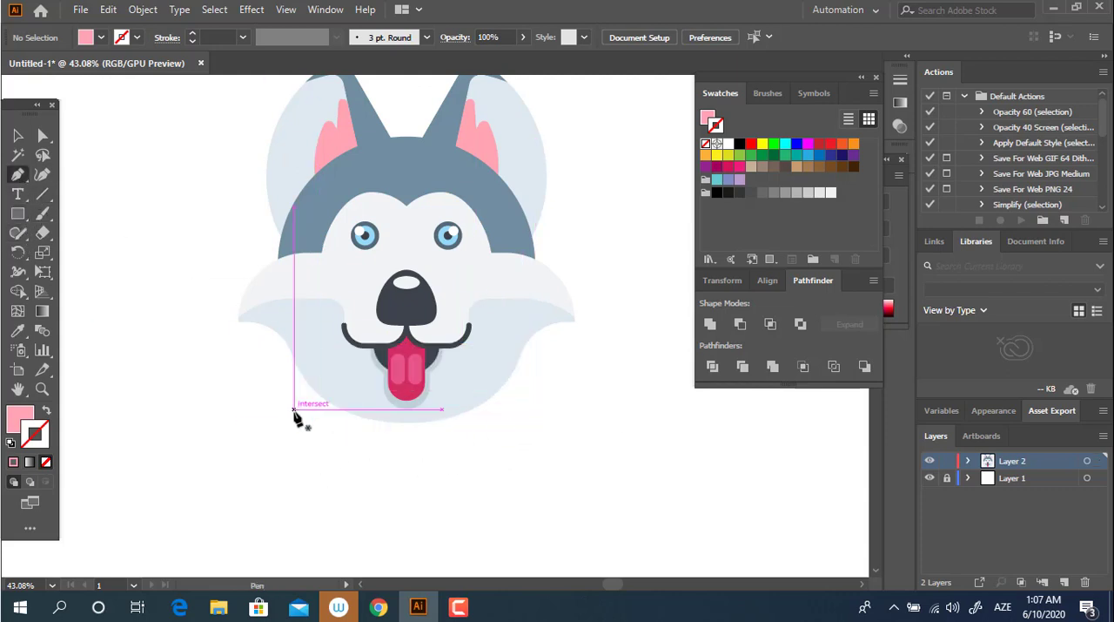
{"action": "key", "text": "z"}
{"action": "left_click_drag", "start_coordinate": [451, 339], "coordinate": [470, 389]}
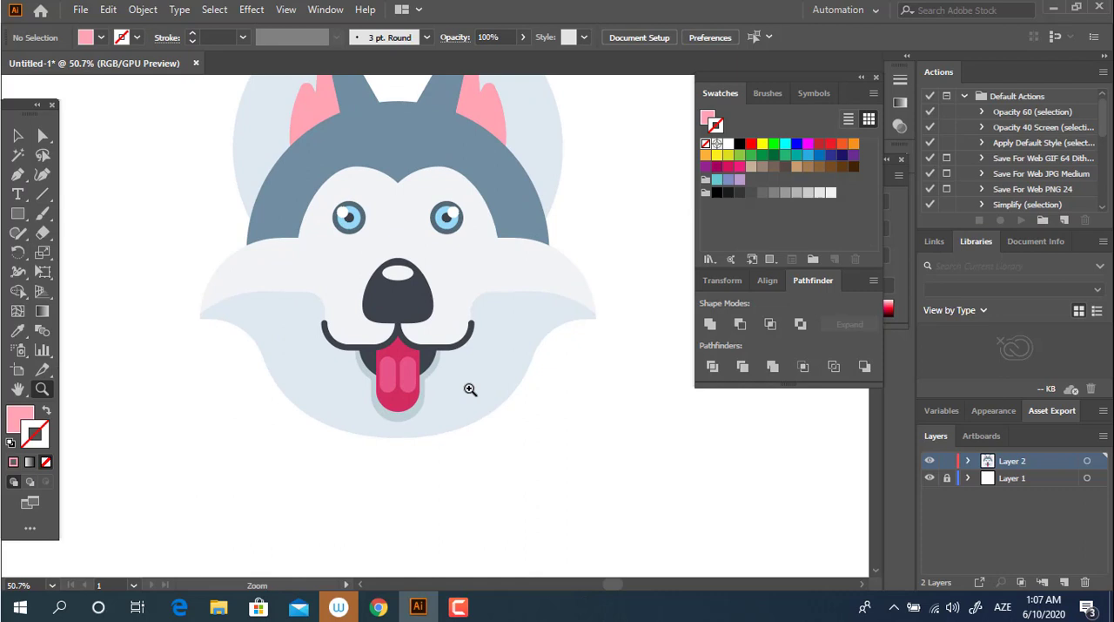
{"action": "left_click", "coordinate": [17, 174]}
{"action": "left_click", "coordinate": [268, 357]}
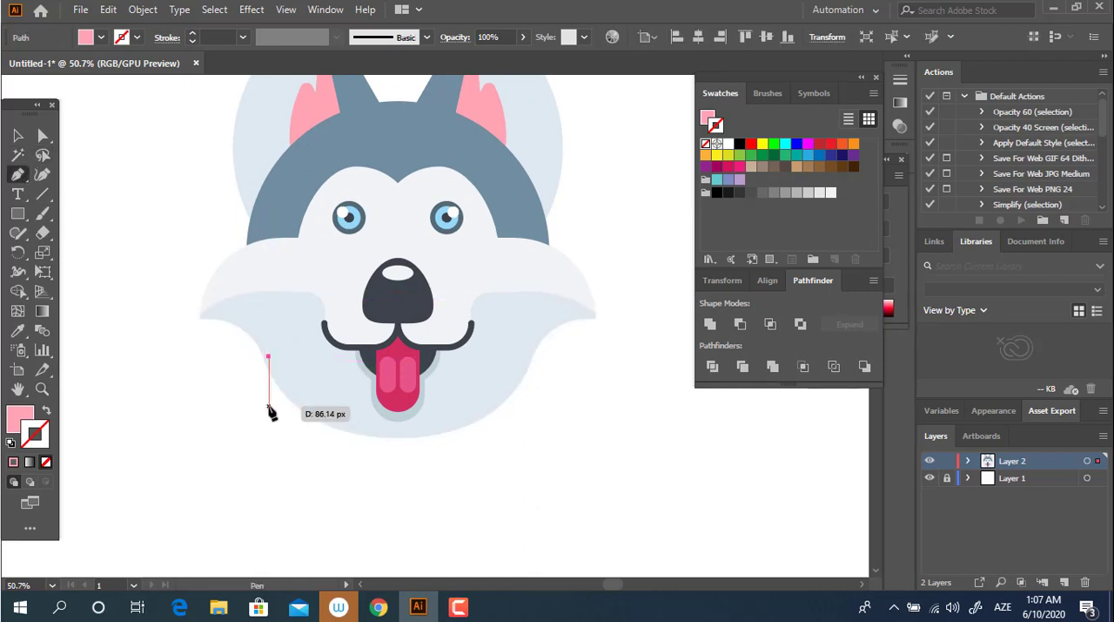
{"action": "left_click", "coordinate": [268, 406]}
{"action": "left_click", "coordinate": [400, 536]}
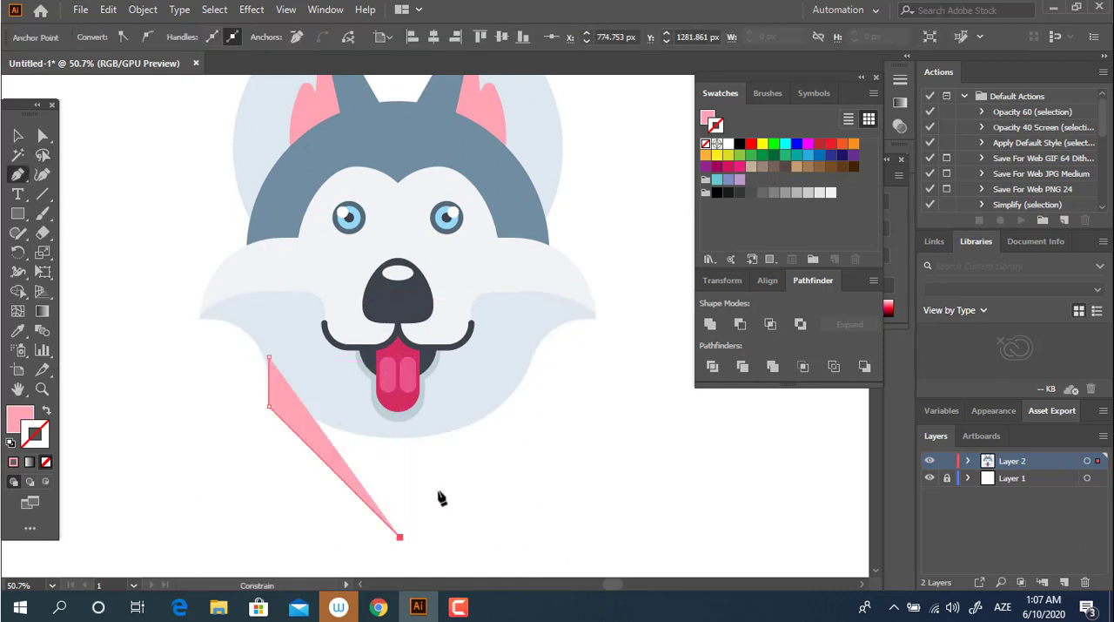
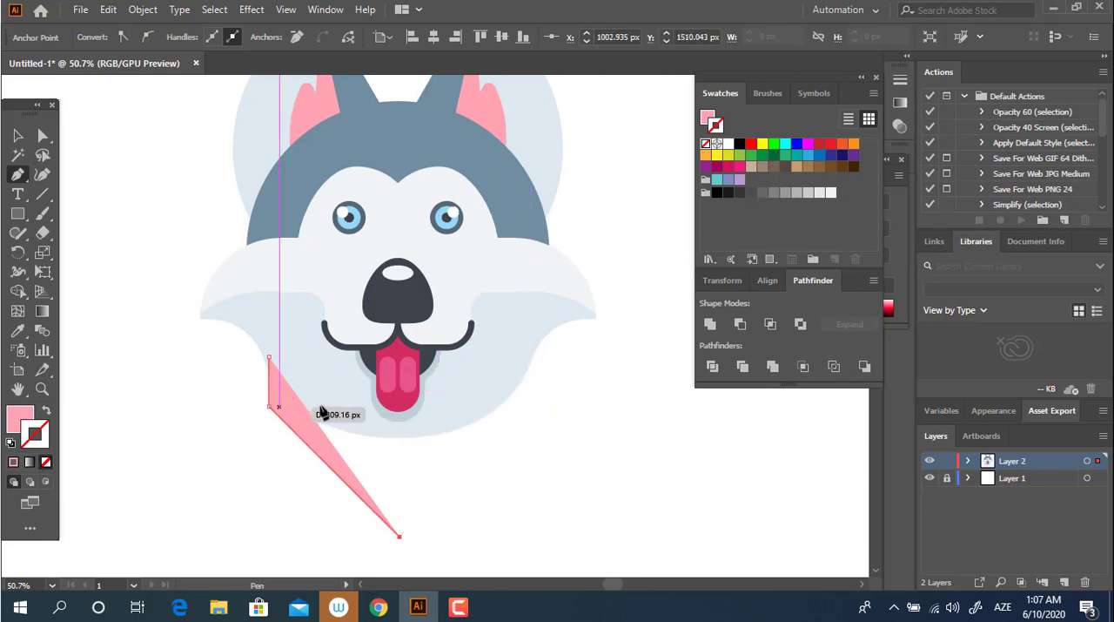
Step: Continue the pink Pen path diagonally up to the head's lower-right edge, then straight up, and close it at its starting point
{"action": "left_click", "coordinate": [531, 407]}
{"action": "left_click", "coordinate": [529, 359]}
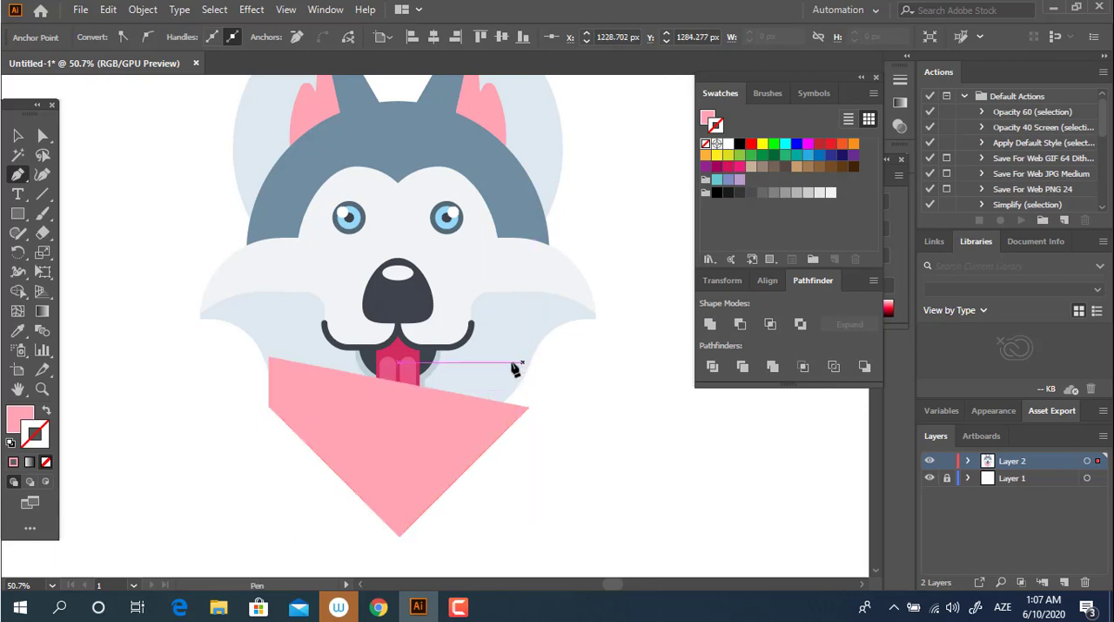
{"action": "left_click", "coordinate": [269, 358]}
Step: Round the pink bandana's lower tip by about 24 px and send the shape behind the husky's head
{"action": "key", "text": "a"}
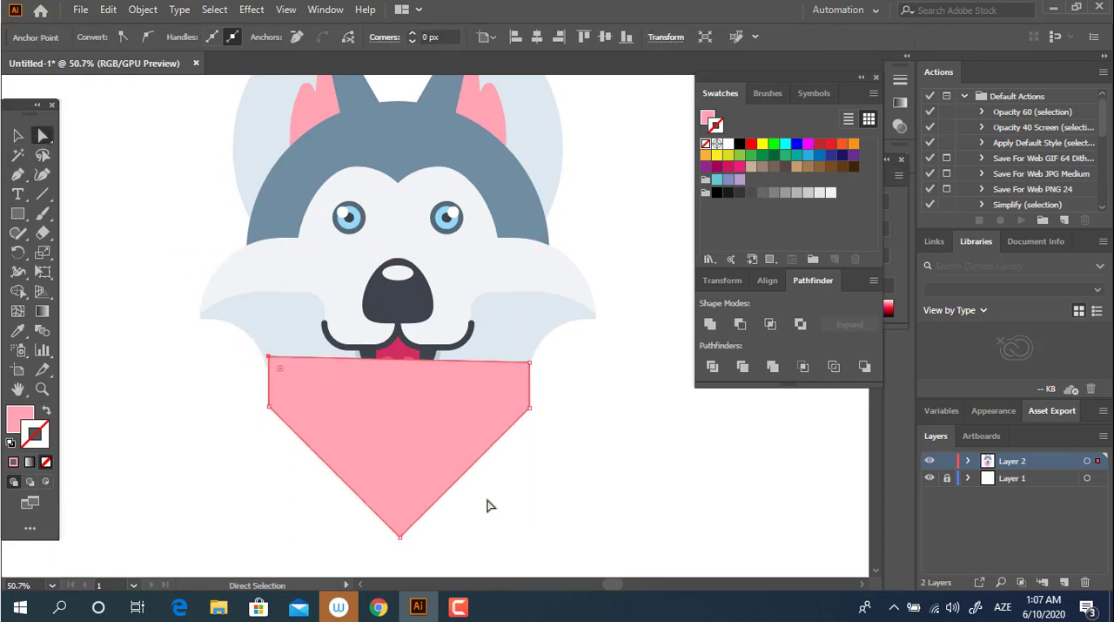
{"action": "left_click_drag", "start_coordinate": [400, 525], "coordinate": [399, 517]}
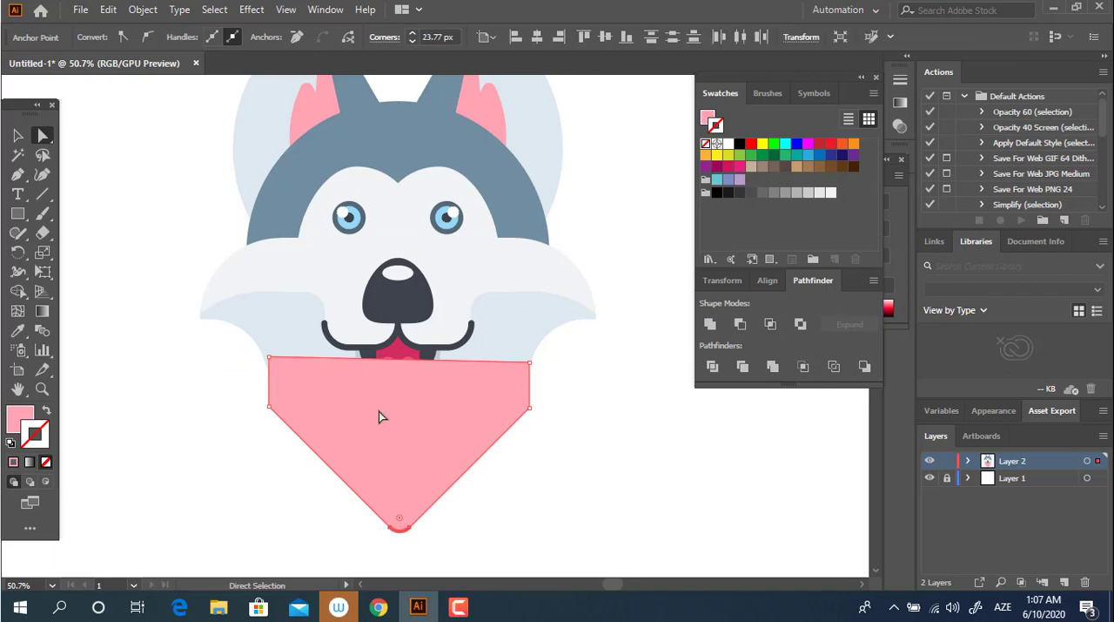
{"action": "key", "text": "ctrl+shift+bracketleft"}
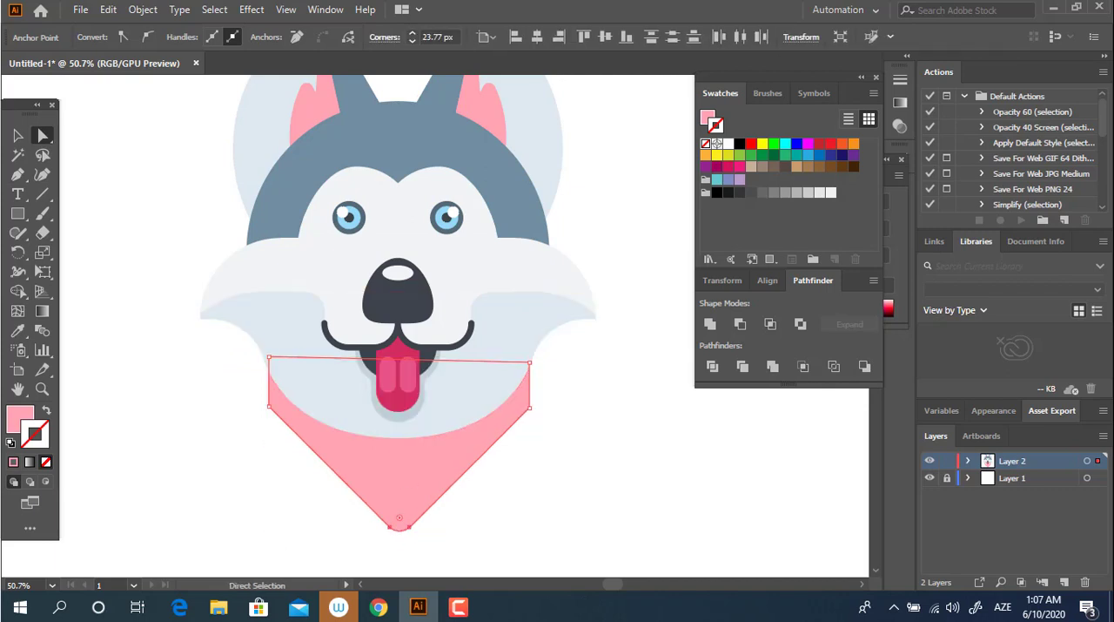
{"action": "left_click", "coordinate": [19, 136]}
{"action": "left_click", "coordinate": [541, 468]}
{"action": "key", "text": "z"}
{"action": "left_click_drag", "start_coordinate": [544, 468], "coordinate": [479, 508]}
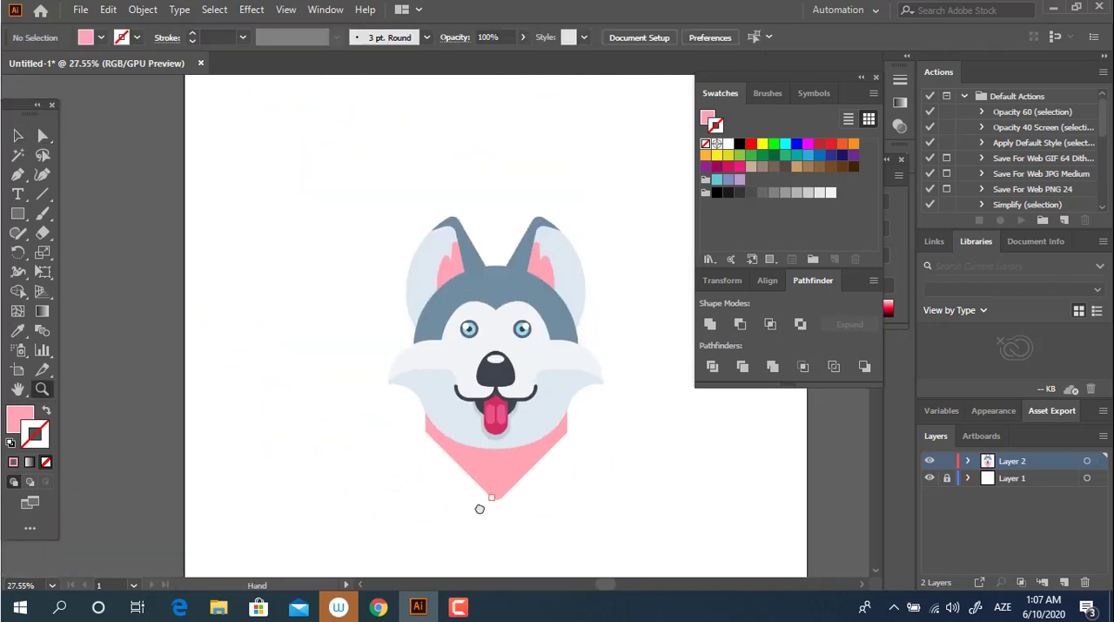
{"action": "left_click_drag", "start_coordinate": [528, 548], "coordinate": [536, 550]}
{"action": "key", "text": "ctrl+a"}
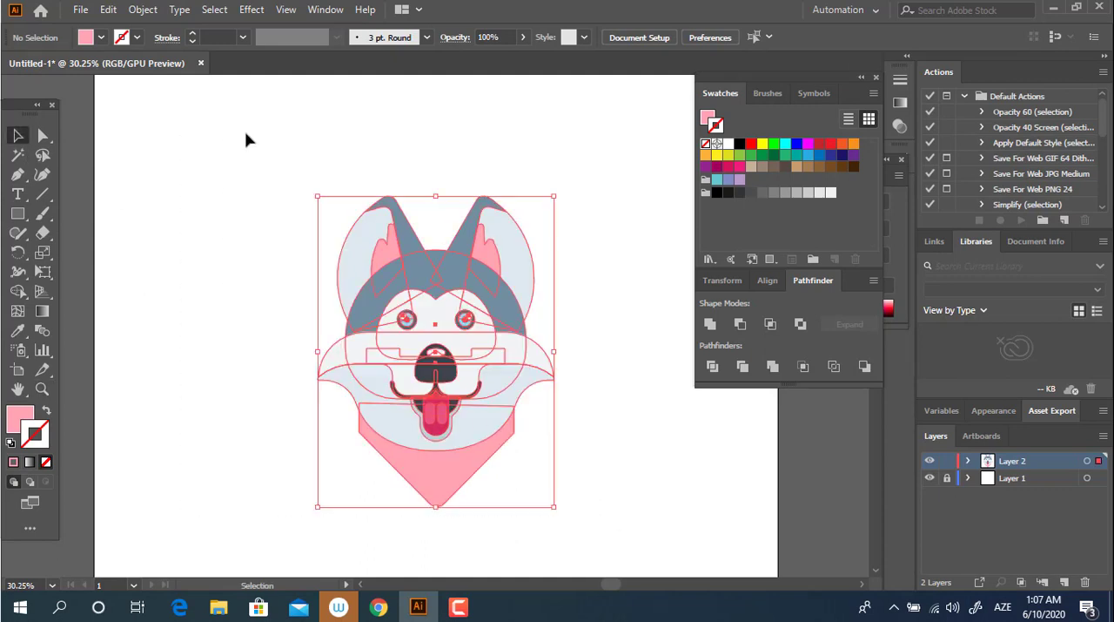
{"action": "left_click", "coordinate": [482, 488]}
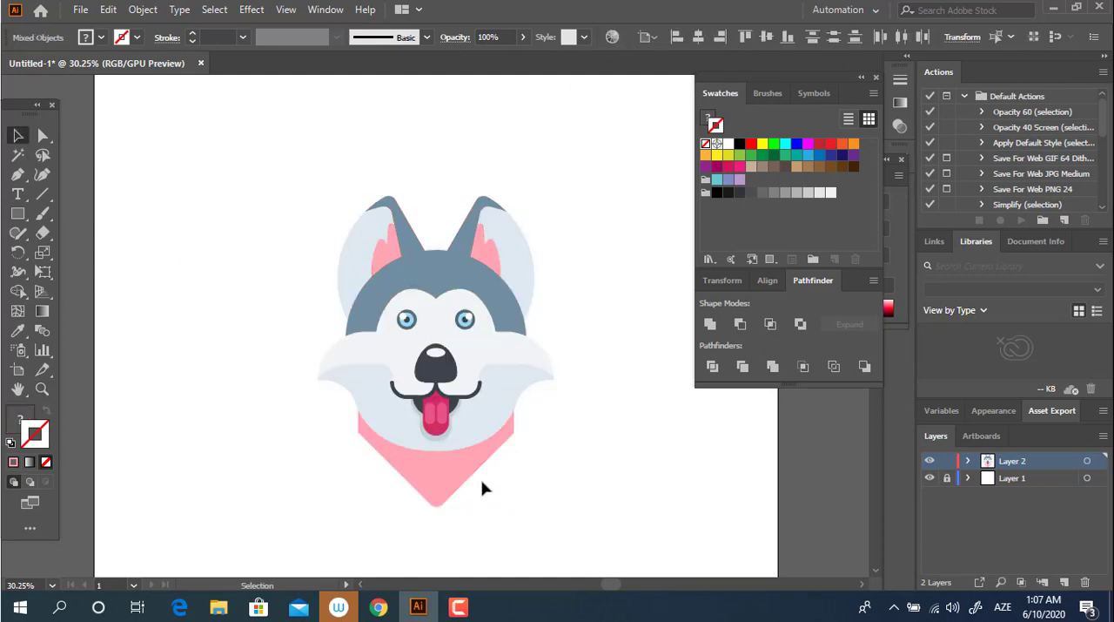
Step: Round the two lower side corners of the pink bandana by about 30 px and deselect it
{"action": "key", "text": "z"}
{"action": "left_click_drag", "start_coordinate": [482, 488], "coordinate": [604, 507]}
{"action": "left_click_drag", "start_coordinate": [494, 420], "coordinate": [503, 420]}
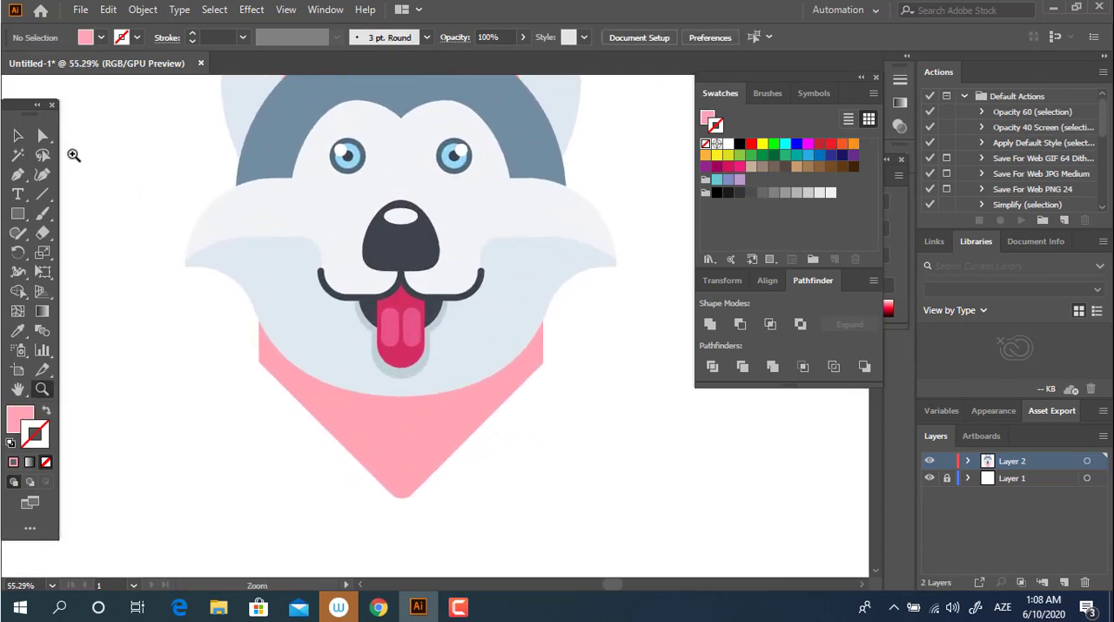
{"action": "left_click_drag", "start_coordinate": [256, 378], "coordinate": [265, 383]}
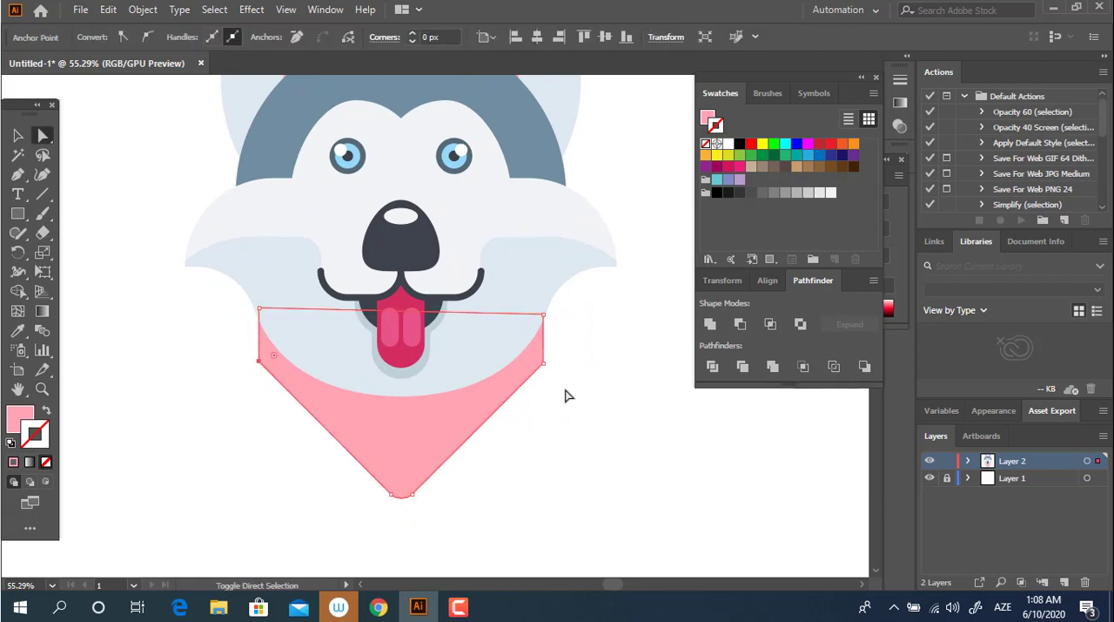
{"action": "left_click_drag", "start_coordinate": [542, 361], "coordinate": [522, 353]}
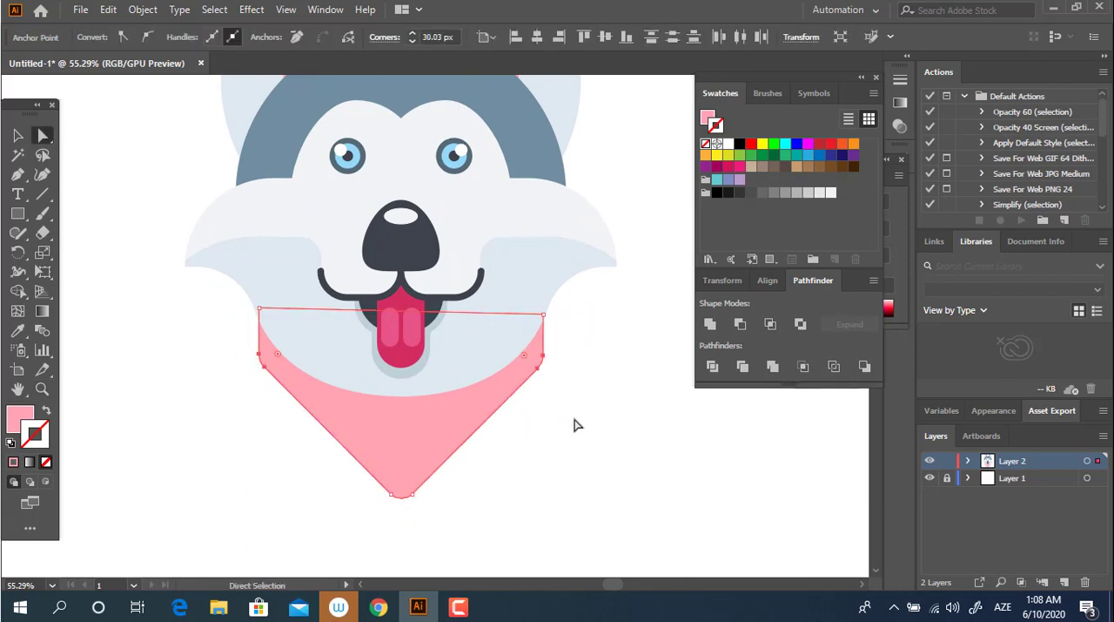
{"action": "left_click", "coordinate": [576, 422]}
Step: Try to move the pink bandana slightly down below the chin
{"action": "key", "text": "z"}
{"action": "left_click_drag", "start_coordinate": [525, 424], "coordinate": [563, 437]}
{"action": "left_click_drag", "start_coordinate": [496, 467], "coordinate": [478, 378]}
{"action": "left_click_drag", "start_coordinate": [499, 348], "coordinate": [432, 417]}
{"action": "left_click_drag", "start_coordinate": [439, 437], "coordinate": [487, 446]}
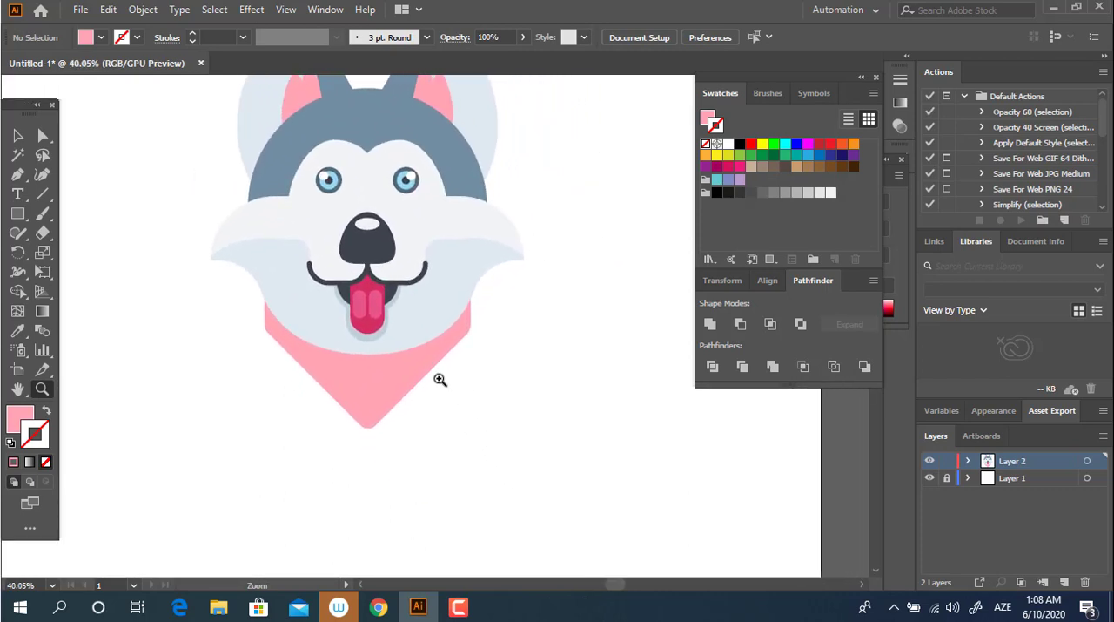
{"action": "left_click_drag", "start_coordinate": [441, 380], "coordinate": [457, 397]}
{"action": "left_click_drag", "start_coordinate": [369, 377], "coordinate": [371, 403]}
{"action": "key", "text": "ctrl+z"}
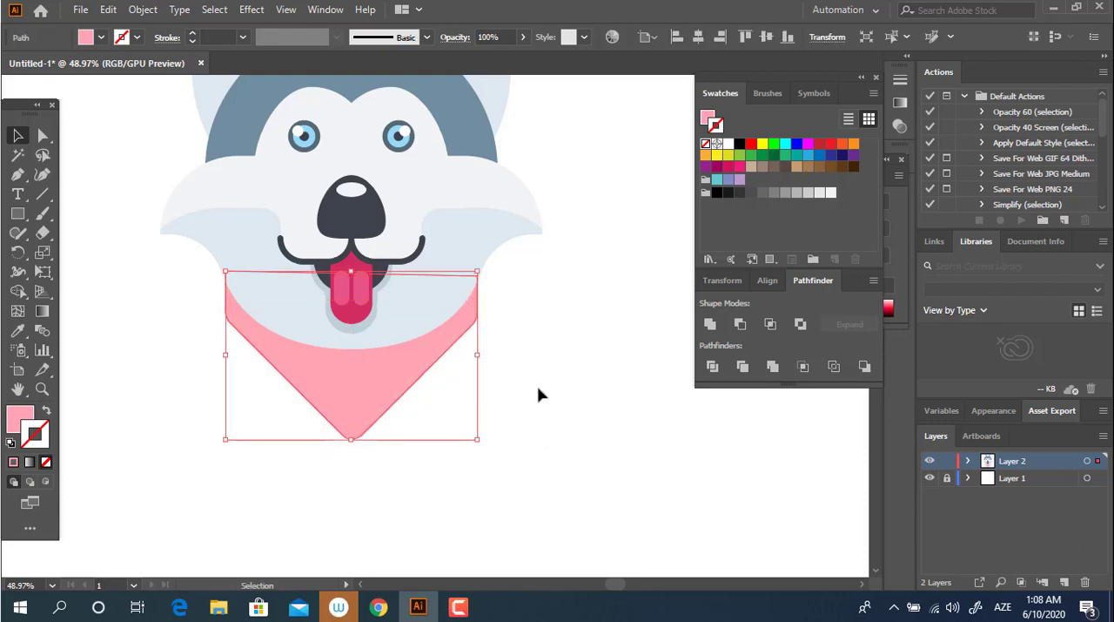
{"action": "left_click", "coordinate": [539, 392]}
{"action": "left_click_drag", "start_coordinate": [315, 349], "coordinate": [375, 428]}
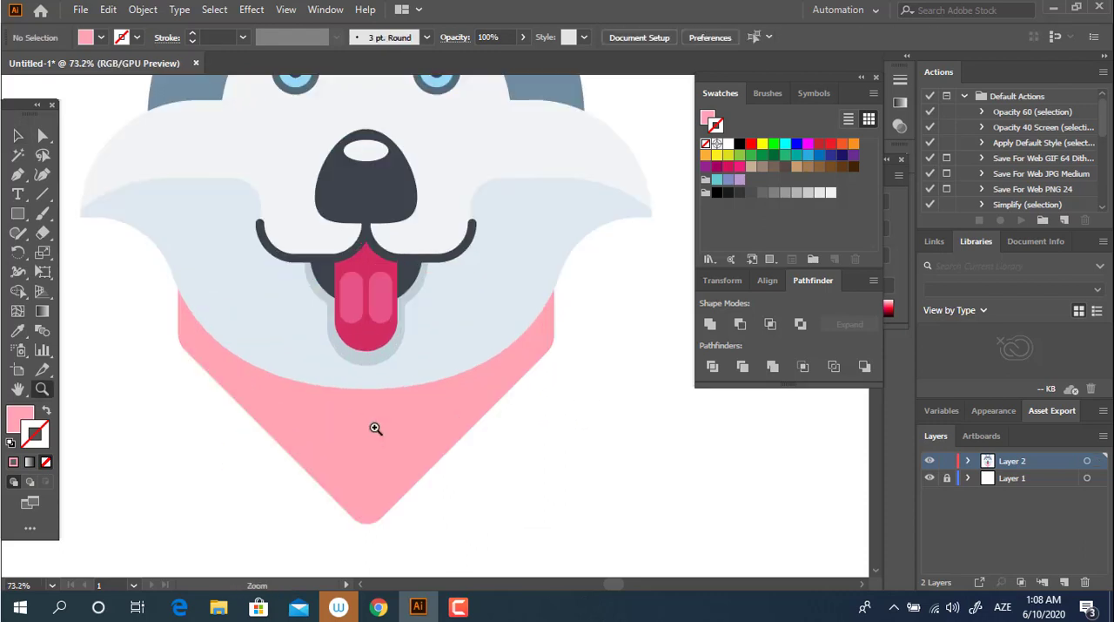
{"action": "key", "text": "z"}
{"action": "left_click_drag", "start_coordinate": [420, 368], "coordinate": [374, 373]}
{"action": "left_click", "coordinate": [19, 135]}
{"action": "left_click", "coordinate": [321, 374]}
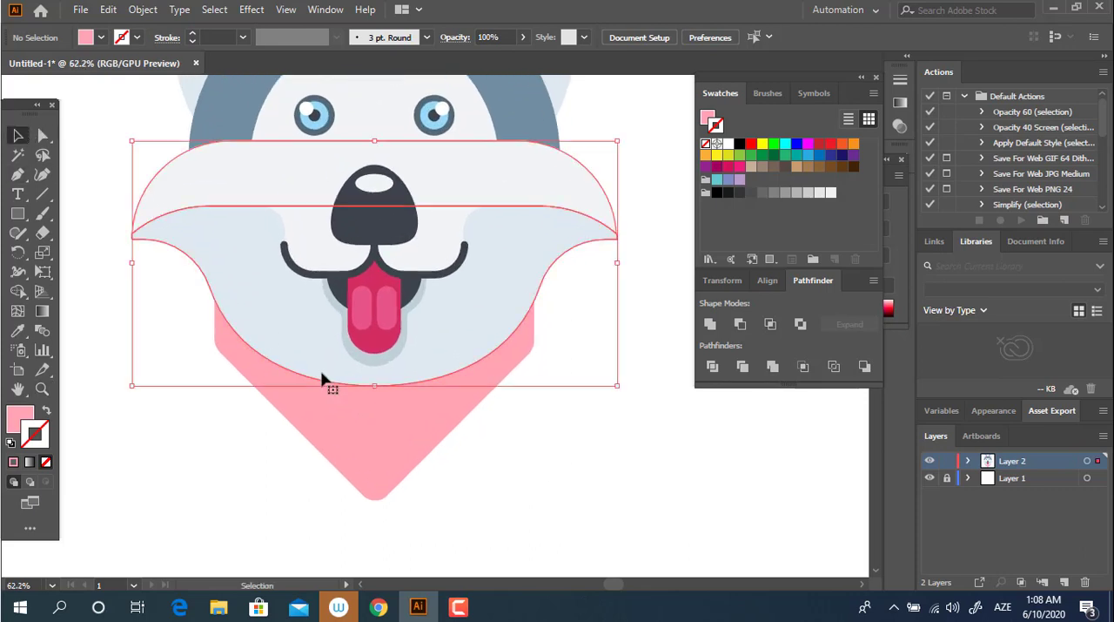
{"action": "left_click", "coordinate": [521, 460]}
{"action": "left_click_drag", "start_coordinate": [422, 368], "coordinate": [425, 375]}
{"action": "left_click", "coordinate": [503, 312]}
{"action": "left_click", "coordinate": [539, 395]}
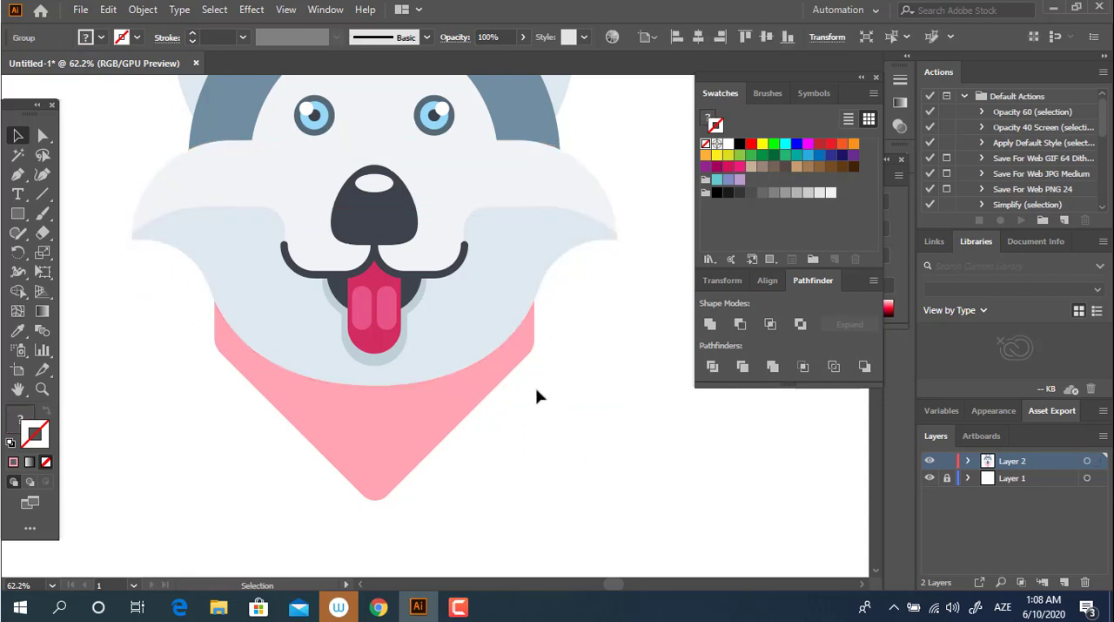
{"action": "key", "text": "z"}
{"action": "left_click_drag", "start_coordinate": [540, 392], "coordinate": [371, 400]}
{"action": "key", "text": "v"}
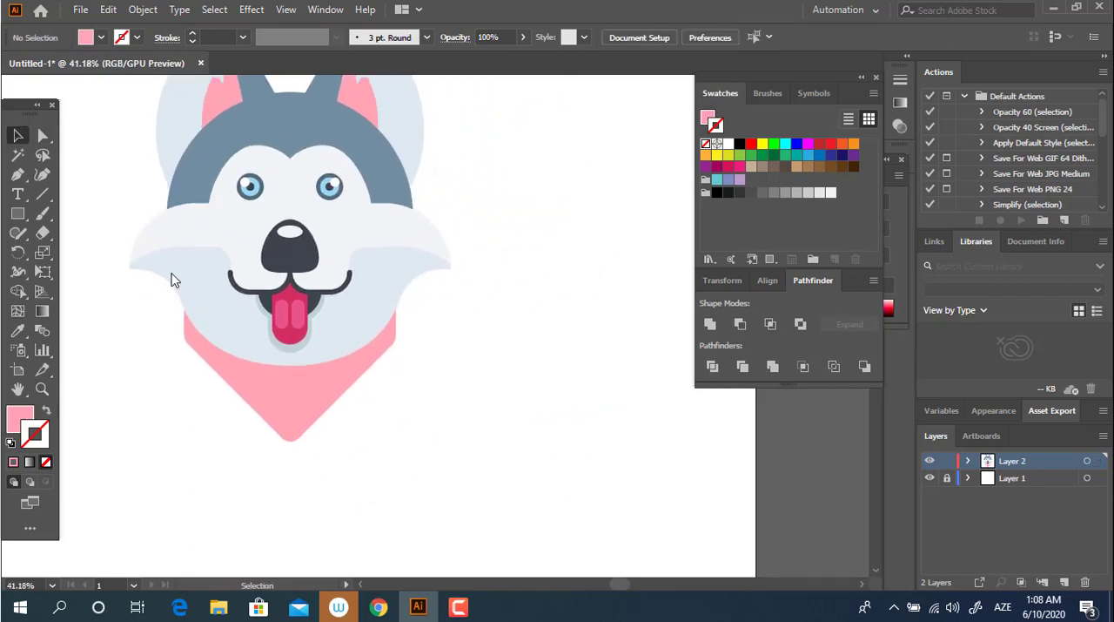
{"action": "left_click", "coordinate": [311, 403]}
{"action": "left_click", "coordinate": [508, 380]}
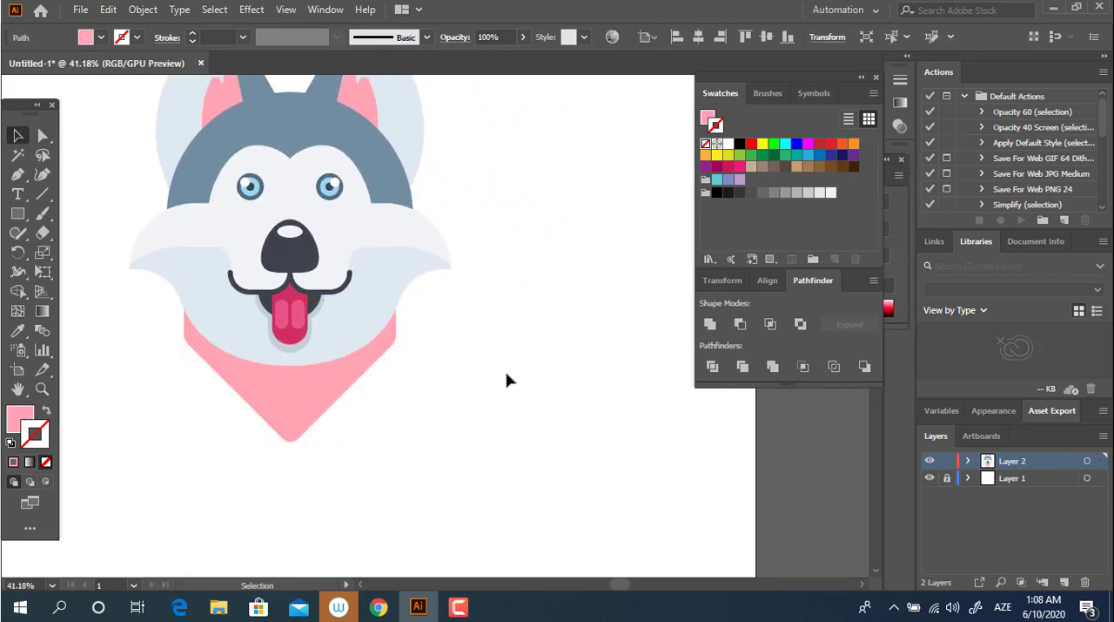
Step: Examine the bandana's rounded corners, the husky's face and the whole head illustration
{"action": "key", "text": "z"}
{"action": "left_click_drag", "start_coordinate": [384, 396], "coordinate": [480, 397]}
{"action": "left_click_drag", "start_coordinate": [287, 408], "coordinate": [501, 392]}
{"action": "left_click_drag", "start_coordinate": [219, 341], "coordinate": [361, 348]}
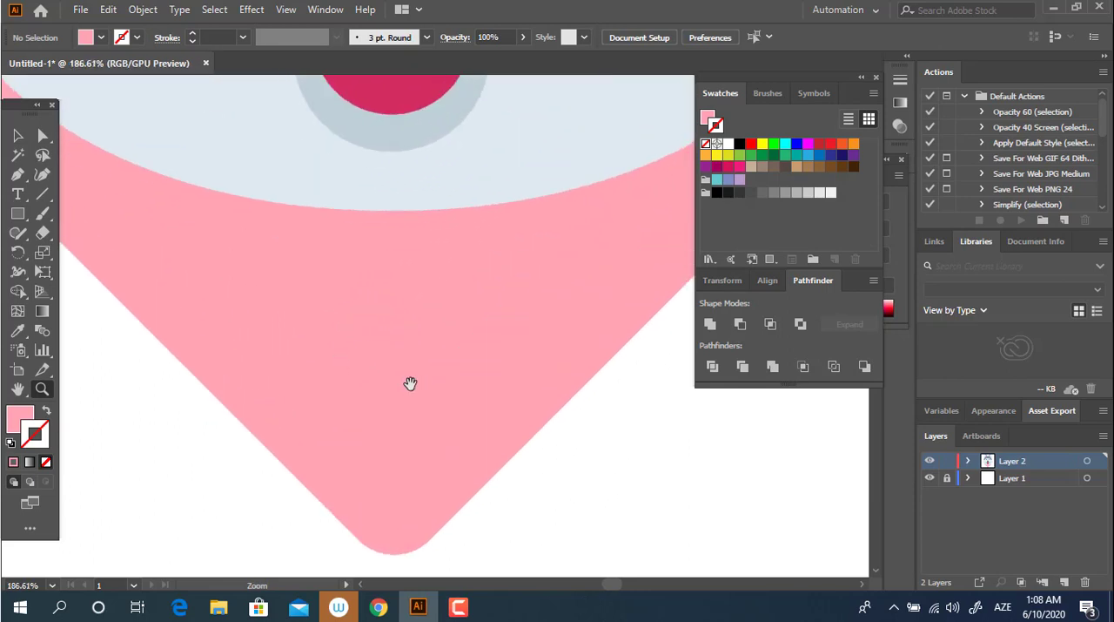
{"action": "left_click_drag", "start_coordinate": [410, 383], "coordinate": [393, 339]}
{"action": "left_click_drag", "start_coordinate": [355, 302], "coordinate": [405, 301]}
{"action": "left_click_drag", "start_coordinate": [383, 275], "coordinate": [45, 234]}
{"action": "left_click_drag", "start_coordinate": [431, 289], "coordinate": [348, 291]}
{"action": "left_click_drag", "start_coordinate": [434, 291], "coordinate": [435, 406]}
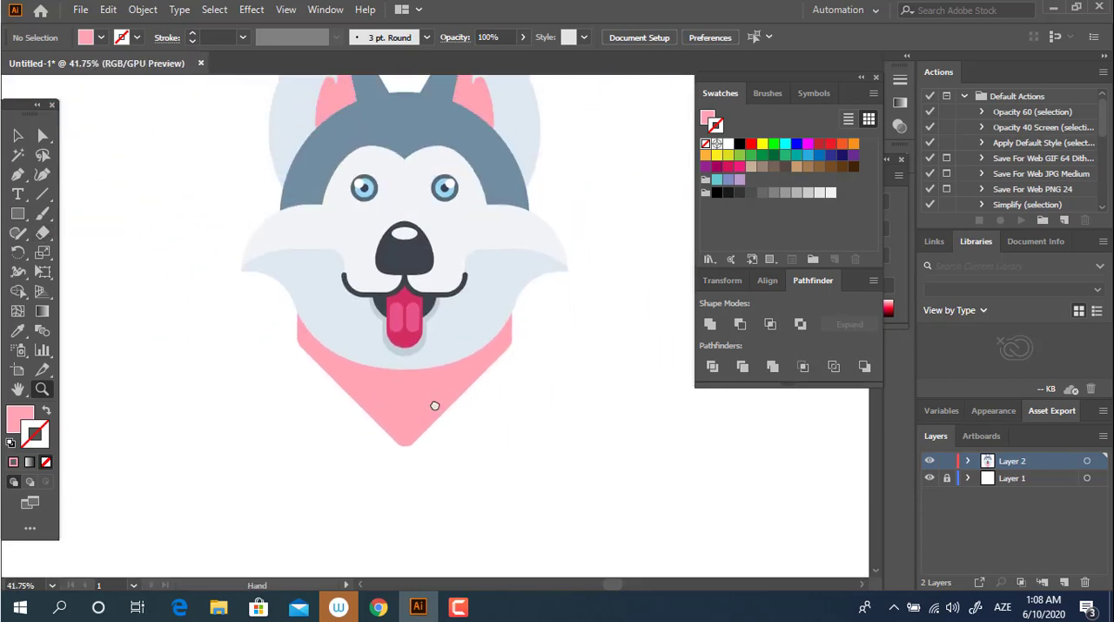
{"action": "left_click_drag", "start_coordinate": [422, 320], "coordinate": [386, 396]}
{"action": "left_click_drag", "start_coordinate": [406, 383], "coordinate": [443, 398]}
{"action": "left_click_drag", "start_coordinate": [374, 322], "coordinate": [414, 367]}
{"action": "left_click_drag", "start_coordinate": [433, 394], "coordinate": [455, 398]}
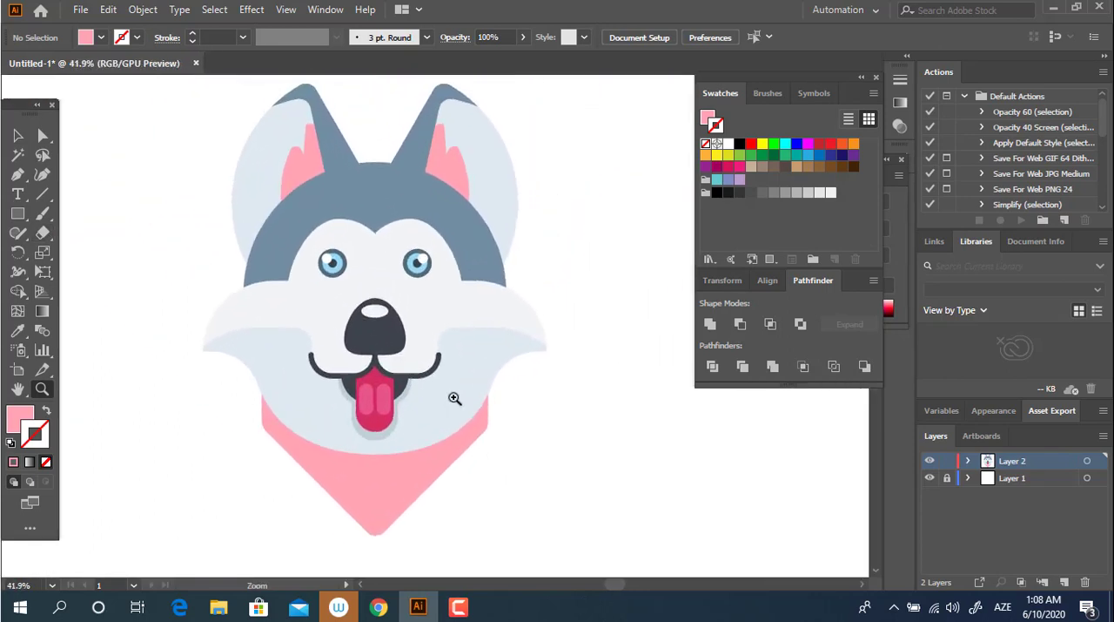
{"action": "left_click_drag", "start_coordinate": [397, 366], "coordinate": [452, 379]}
{"action": "left_click_drag", "start_coordinate": [449, 383], "coordinate": [416, 386]}
{"action": "left_click_drag", "start_coordinate": [418, 309], "coordinate": [523, 373]}
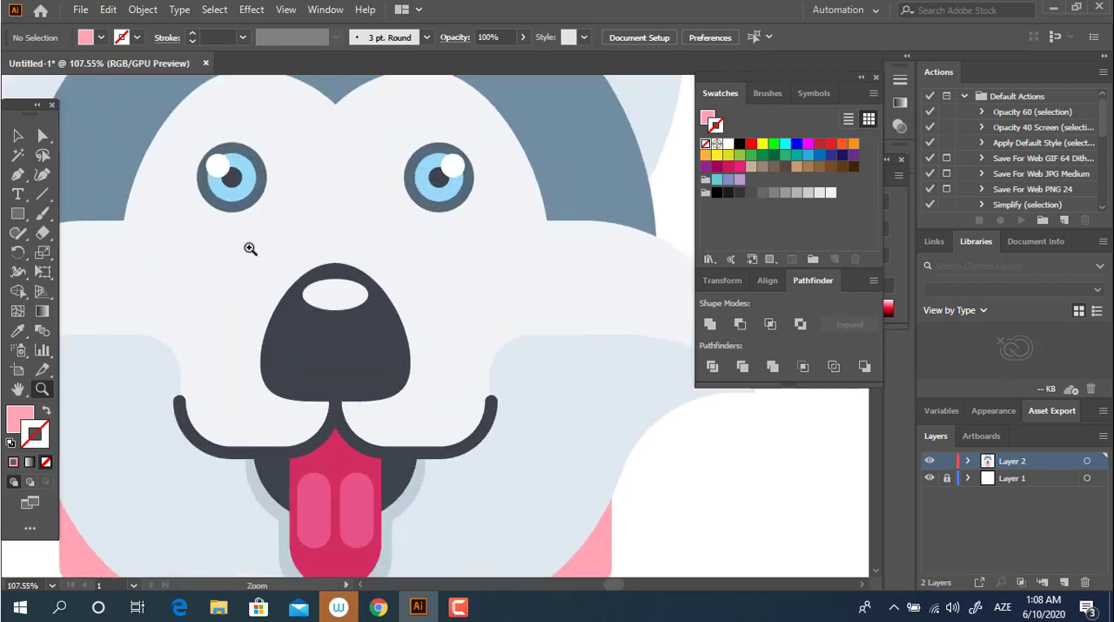
{"action": "left_click_drag", "start_coordinate": [524, 302], "coordinate": [461, 307]}
{"action": "left_click_drag", "start_coordinate": [500, 348], "coordinate": [454, 350]}
{"action": "left_click_drag", "start_coordinate": [491, 425], "coordinate": [380, 315]}
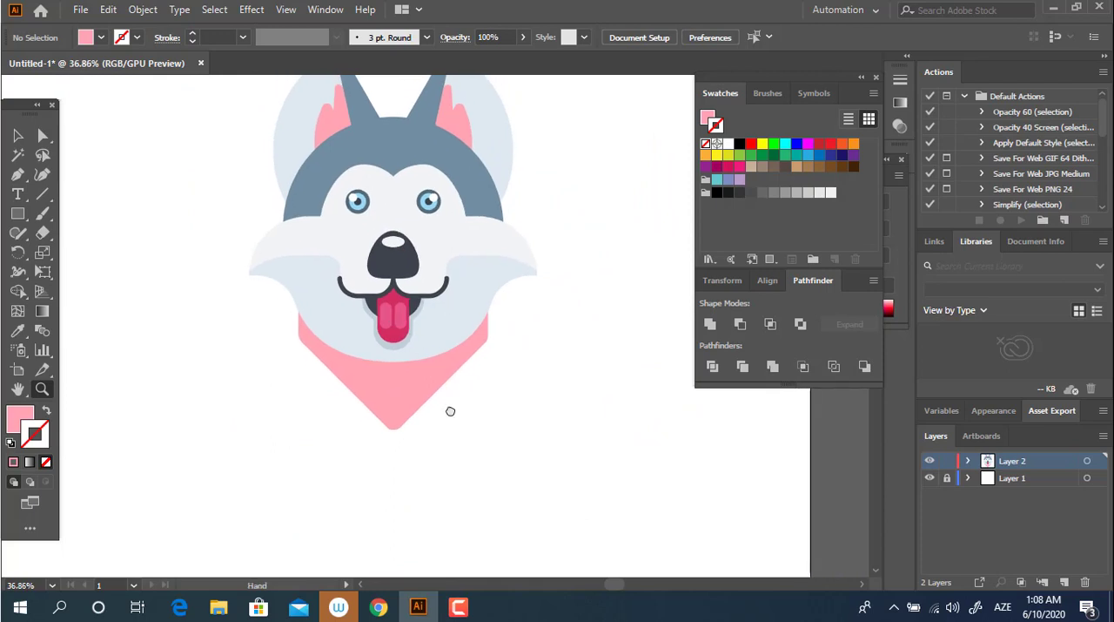
{"action": "left_click_drag", "start_coordinate": [440, 394], "coordinate": [520, 458]}
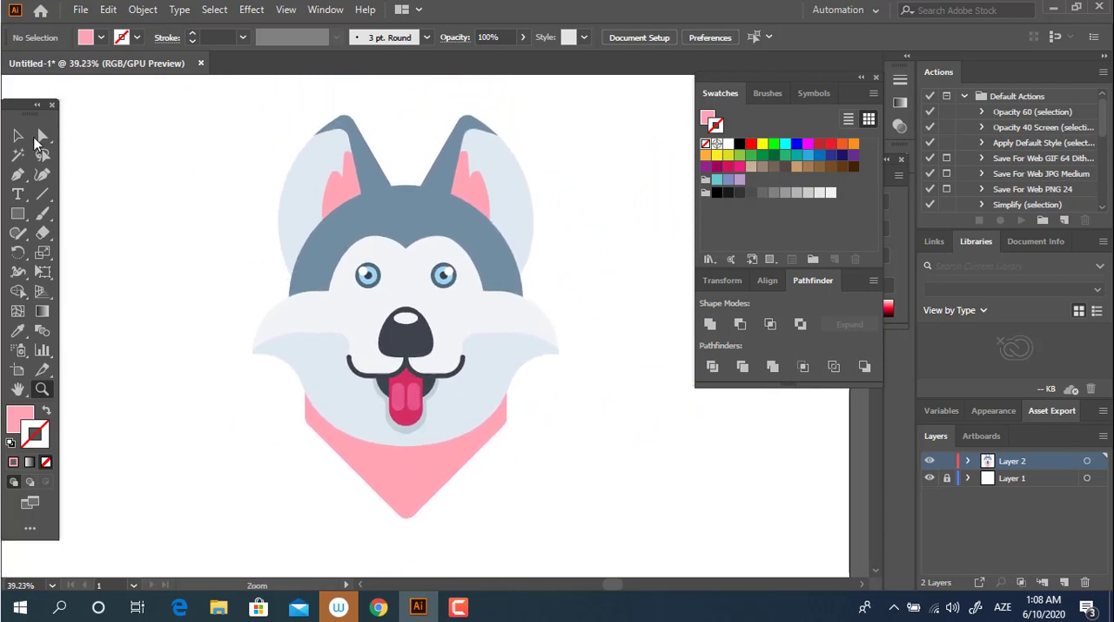
{"action": "key", "text": "v"}
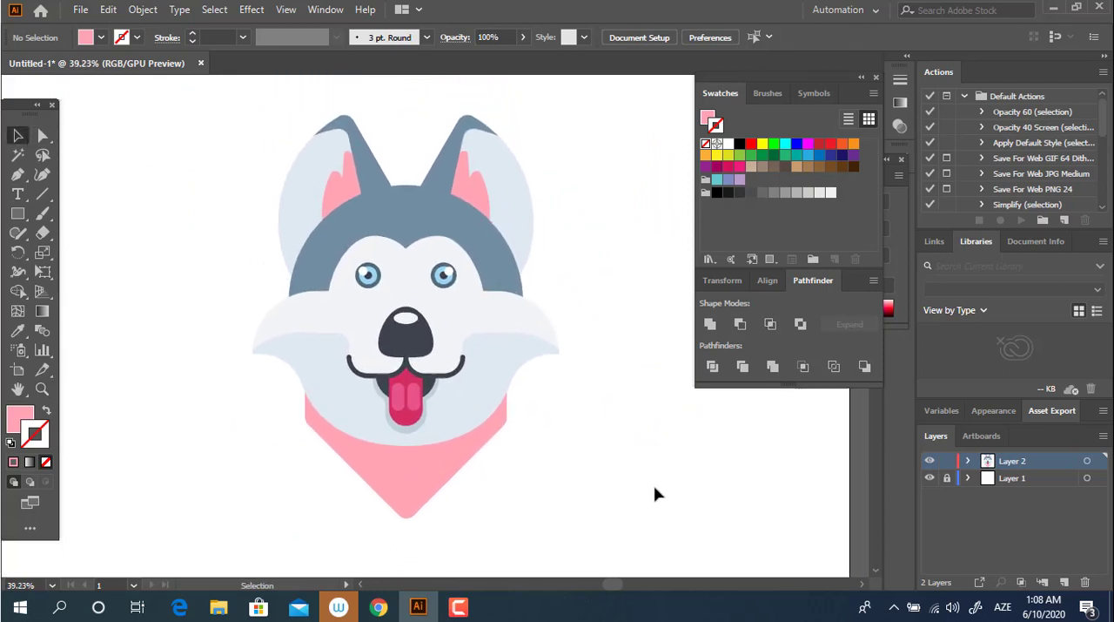